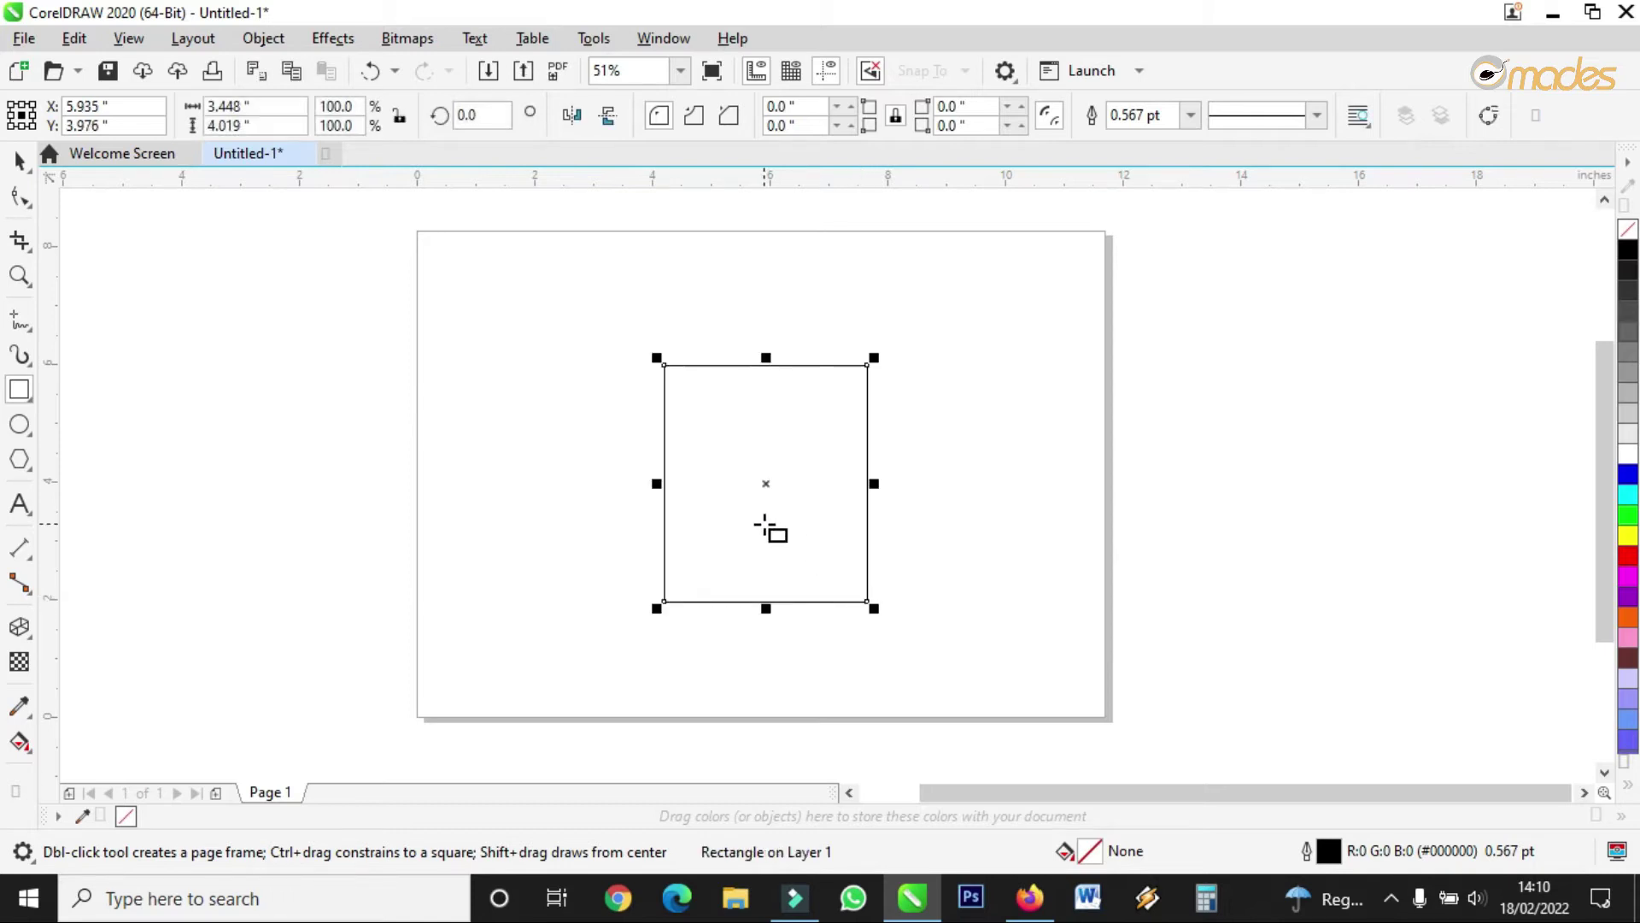
Widen the rectangle to about 3.55 in and round its corners to a radius of about 0.408 in.
left_click_drag(655, 483, 649, 484)
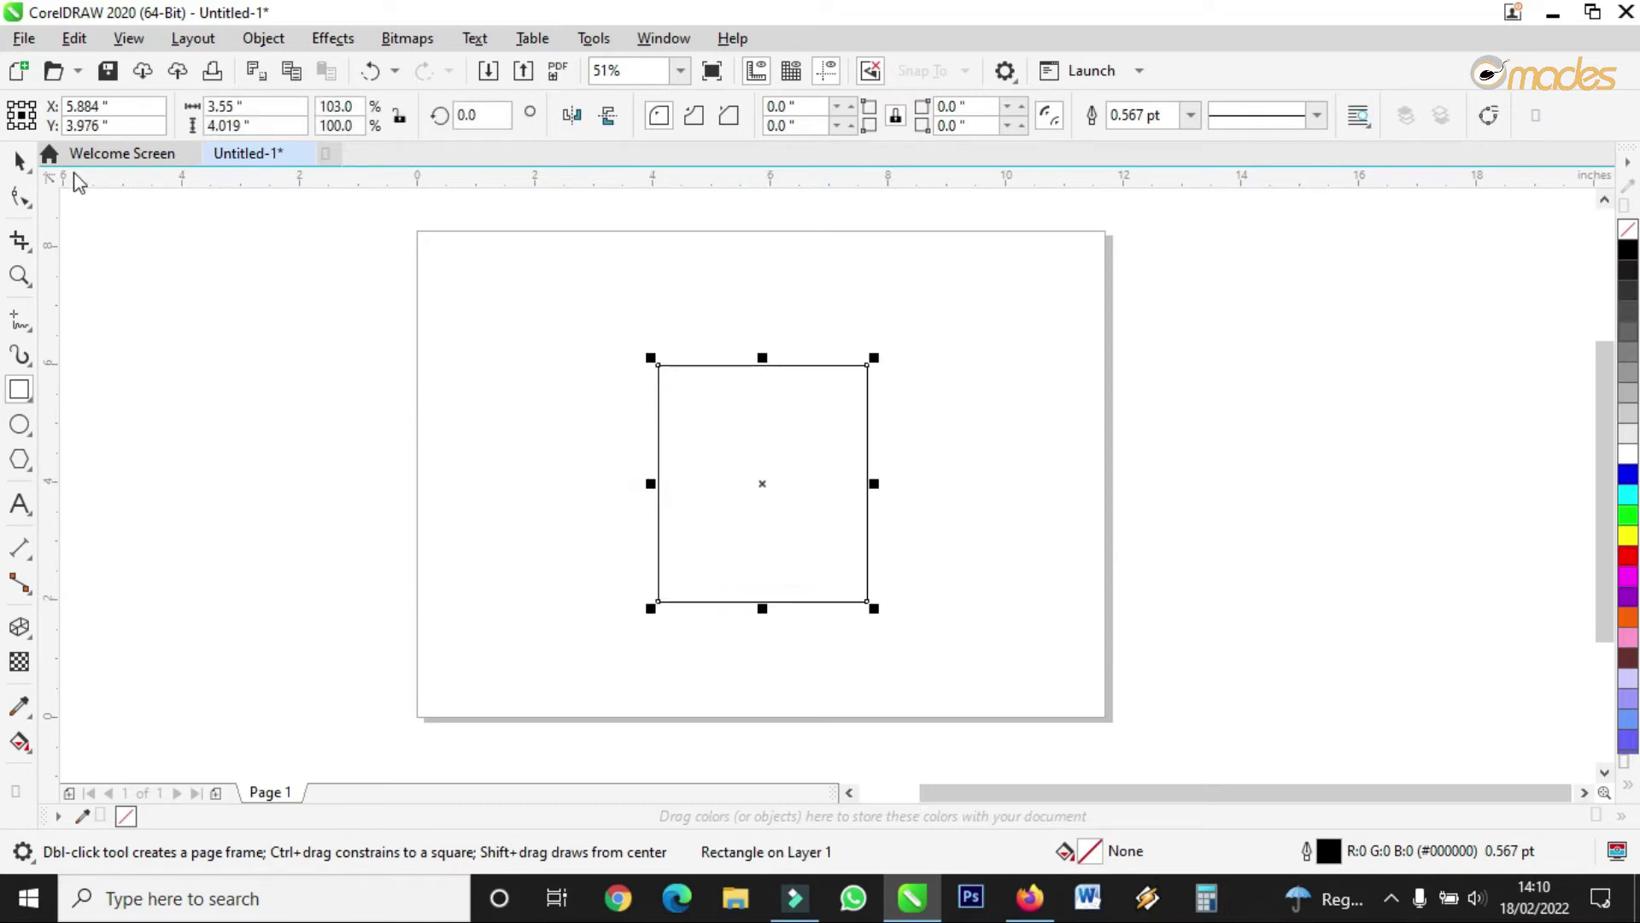
left_click(20, 197)
left_click_drag(658, 366, 681, 365)
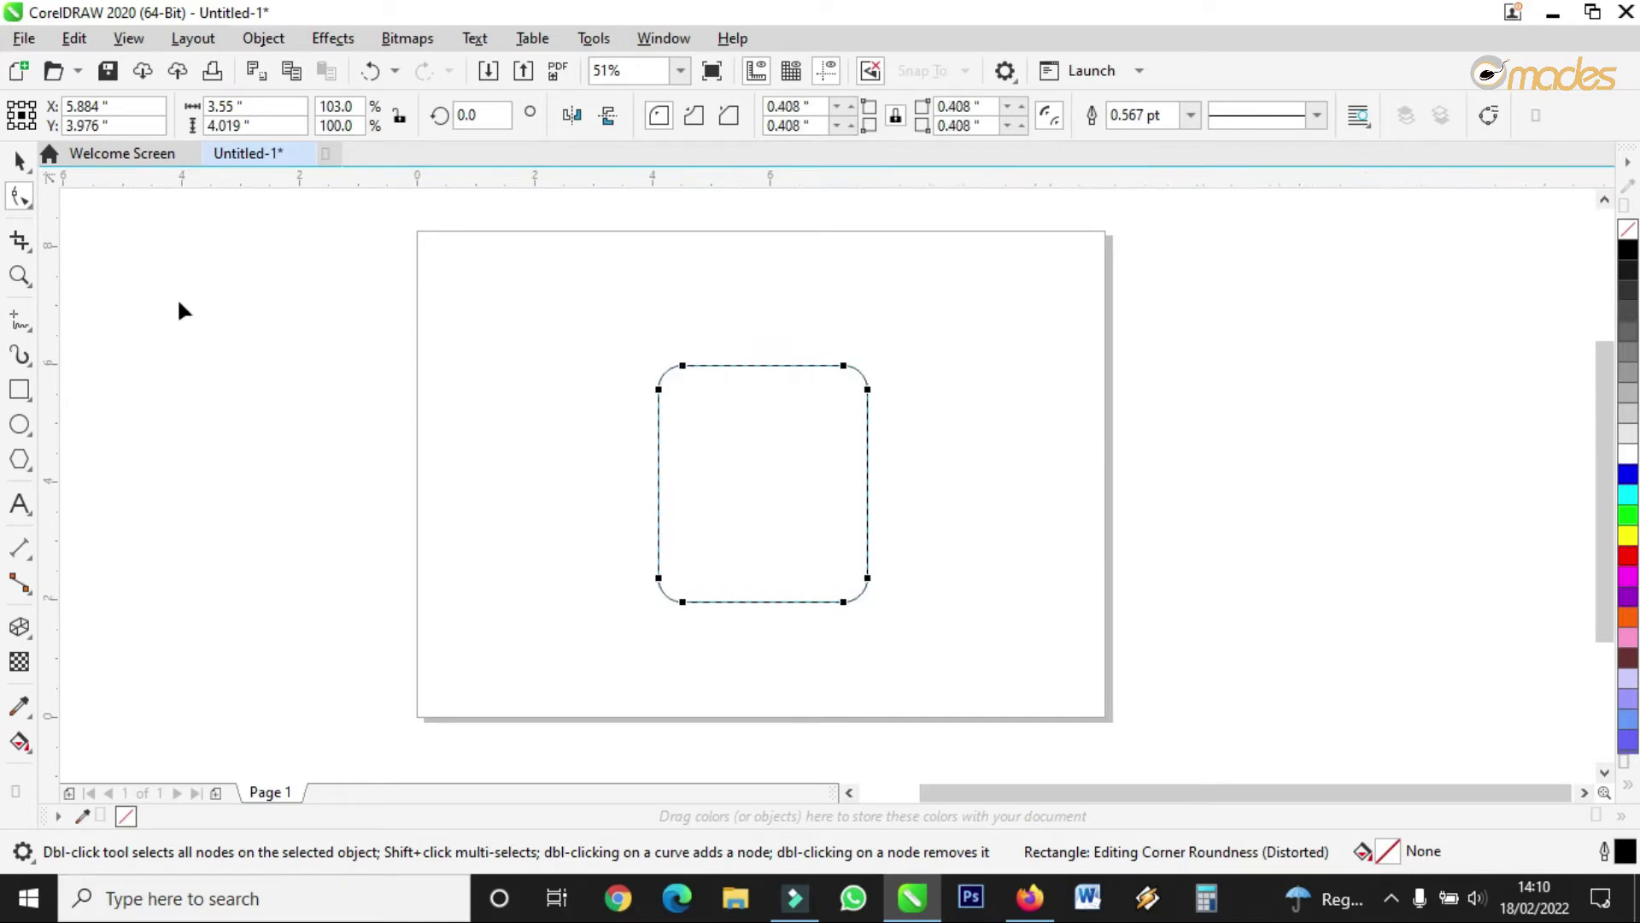
left_click(20, 276)
left_click_drag(582, 325, 952, 667)
key("space")
left_click(435, 311)
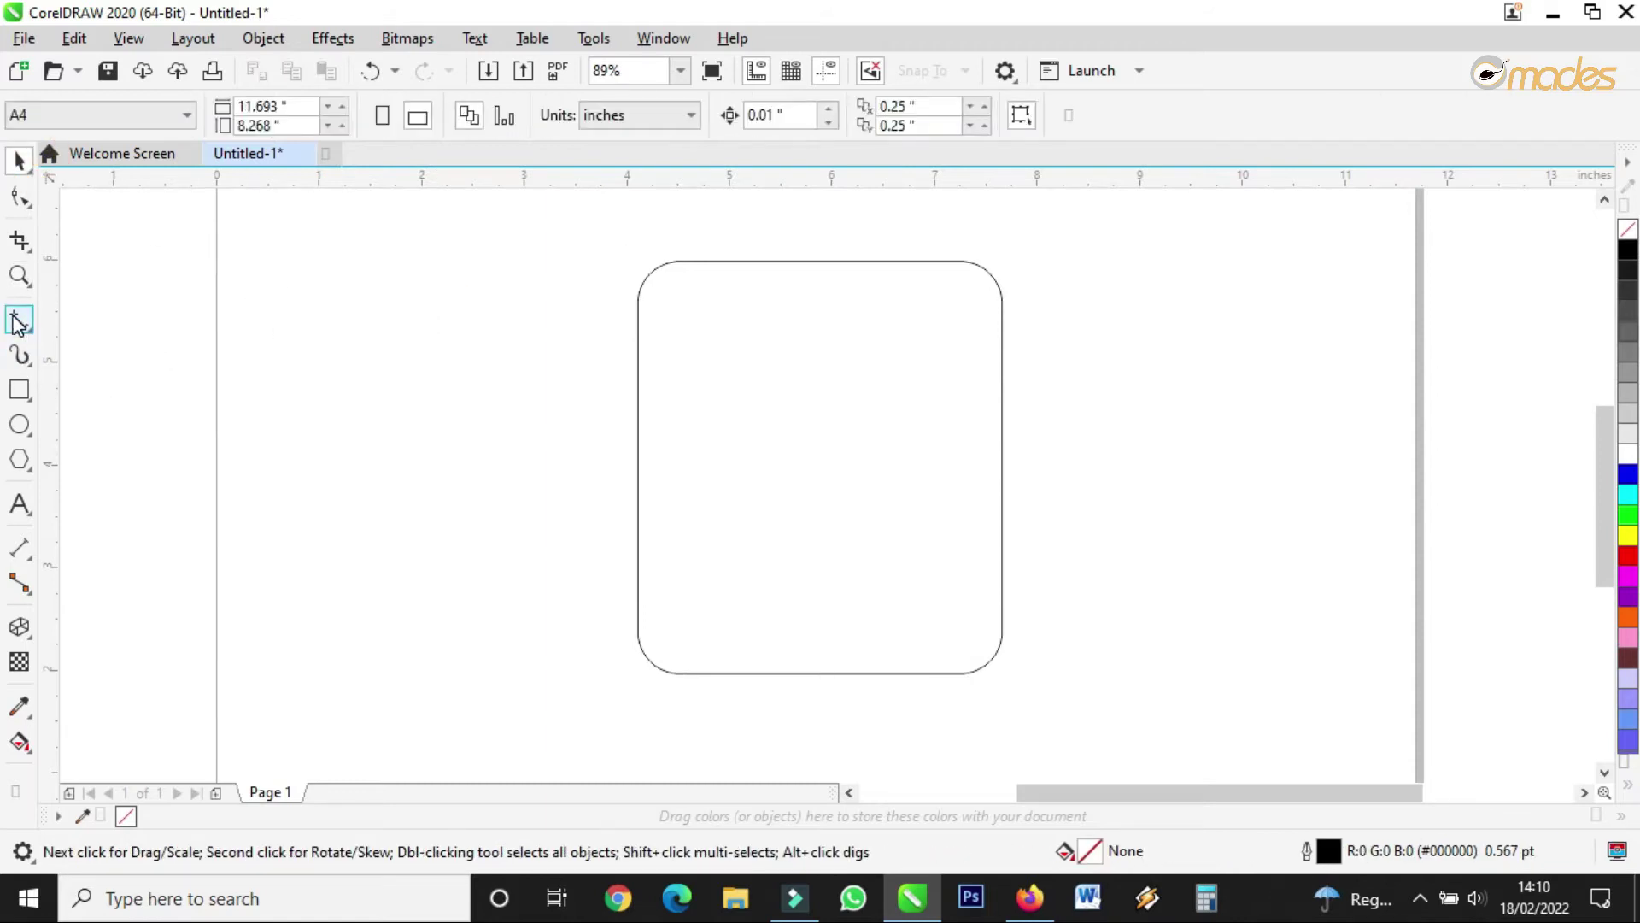
Draw a thin vertical bar about 0.187 in wide, place it inside the rounded rectangle and stretch it to about 2.762 in tall.
left_click(19, 389)
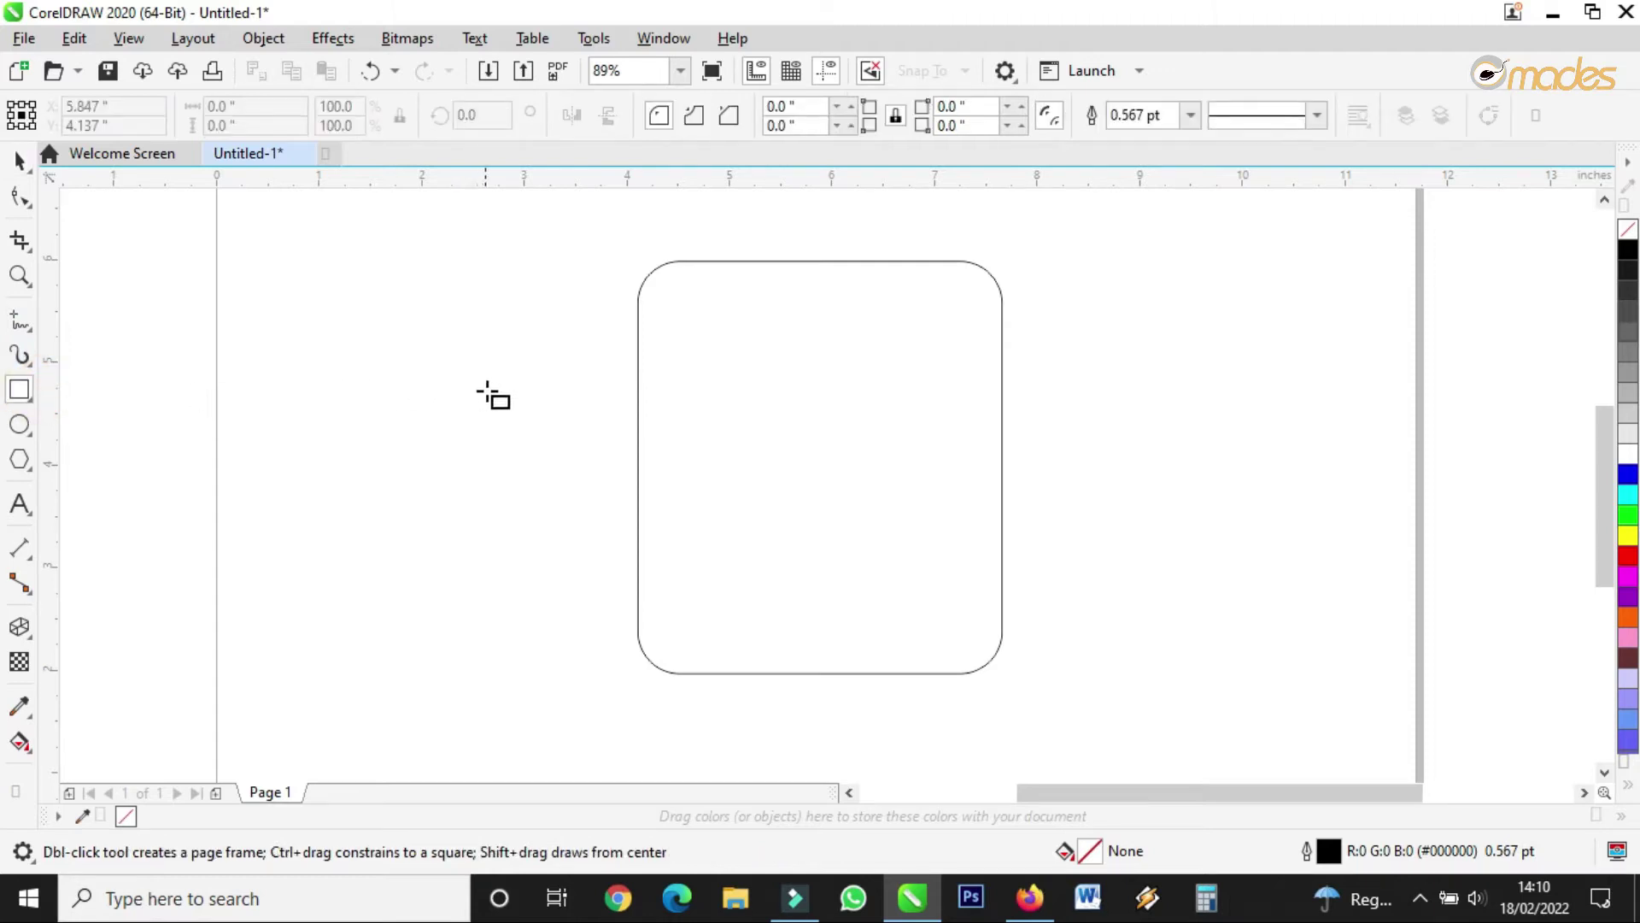
left_click_drag(496, 396, 516, 646)
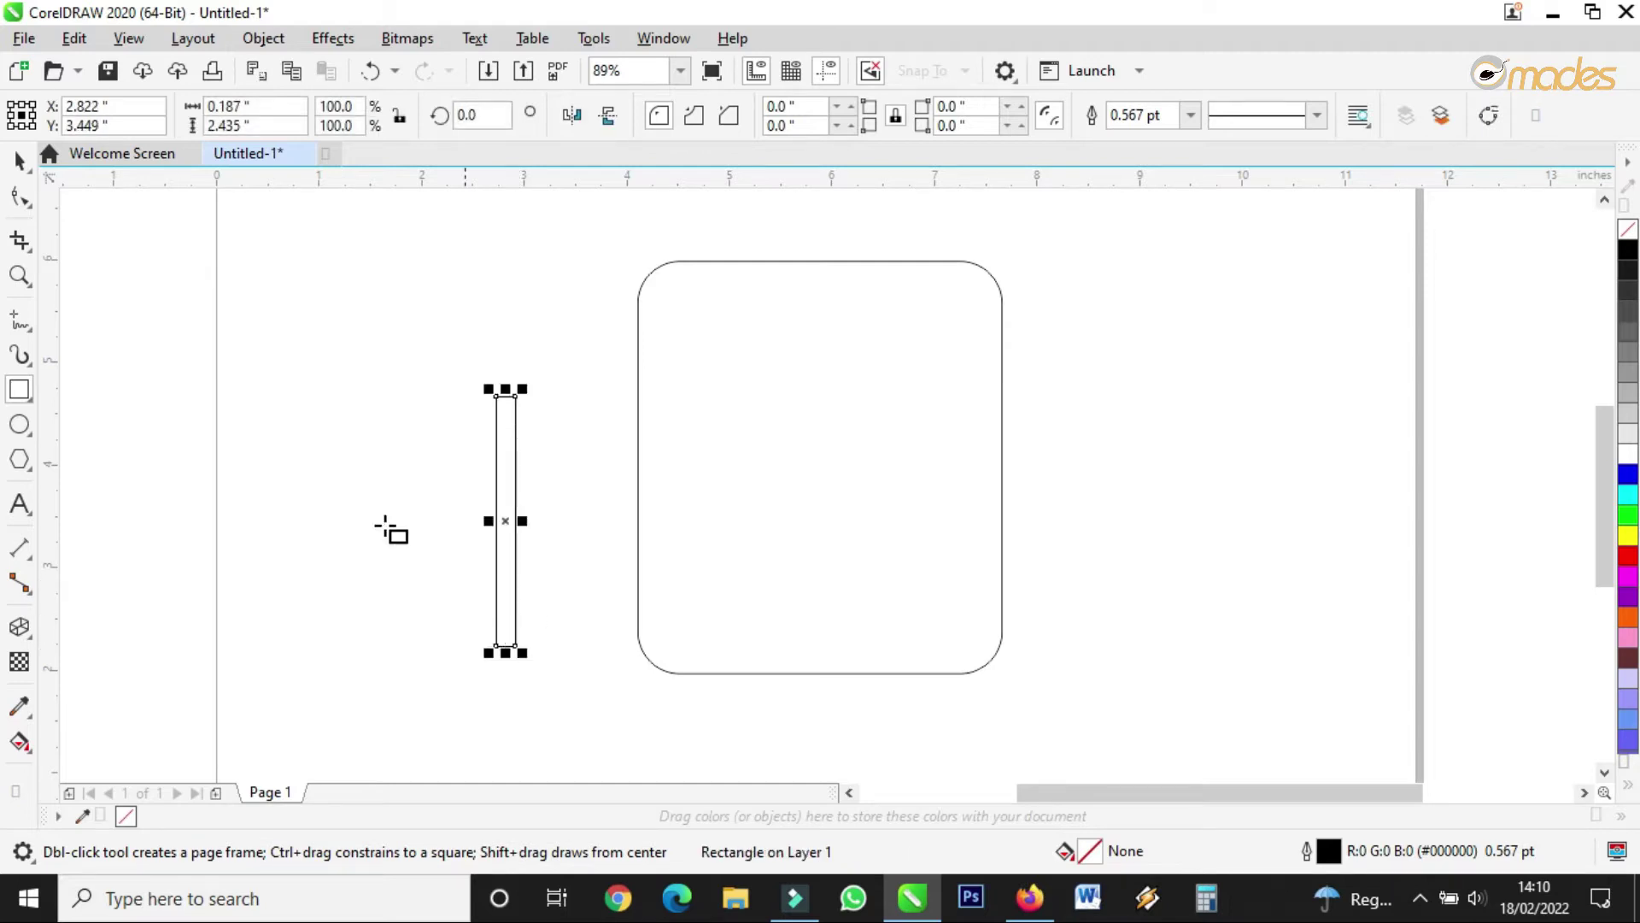
left_click(19, 160)
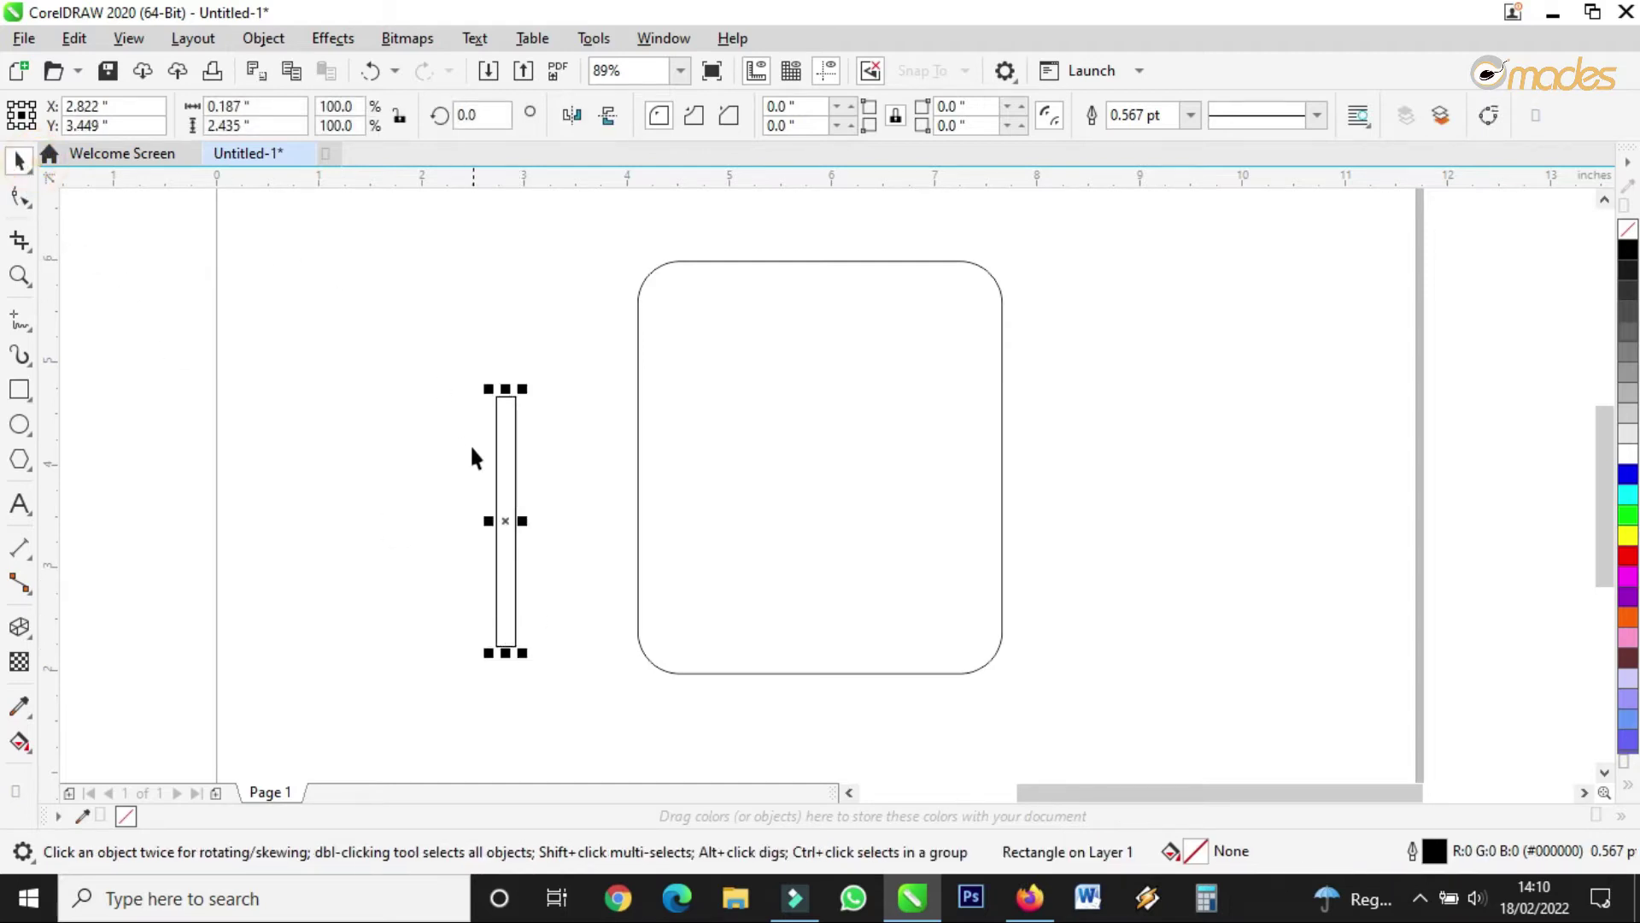
left_click_drag(504, 515, 746, 485)
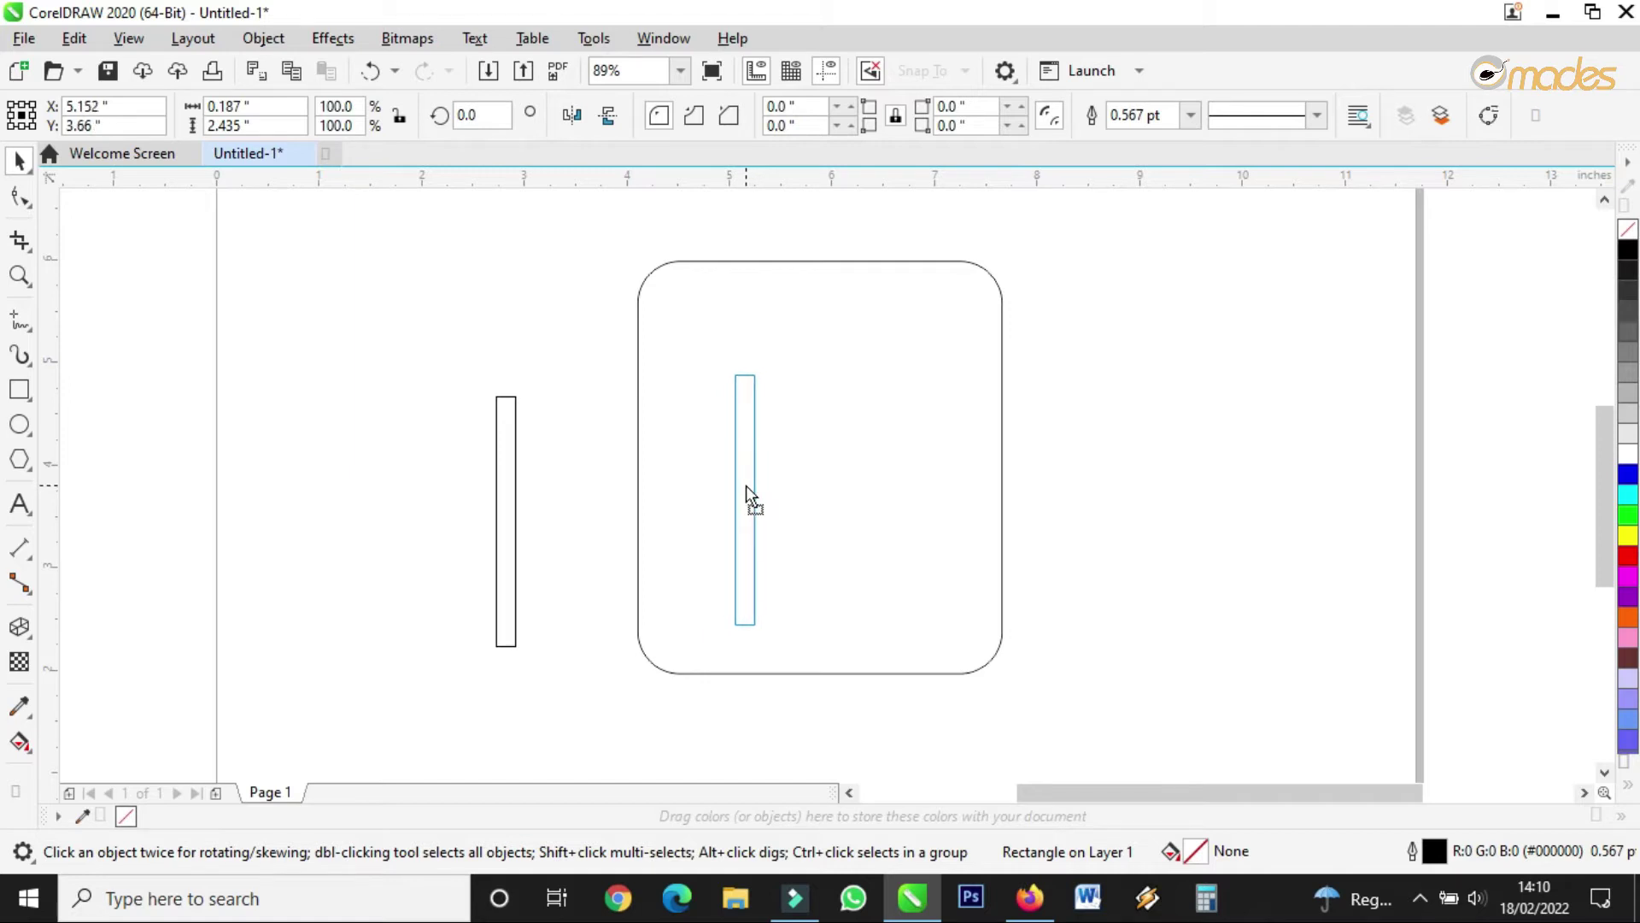
left_click_drag(746, 485, 741, 485)
left_click_drag(733, 368, 733, 333)
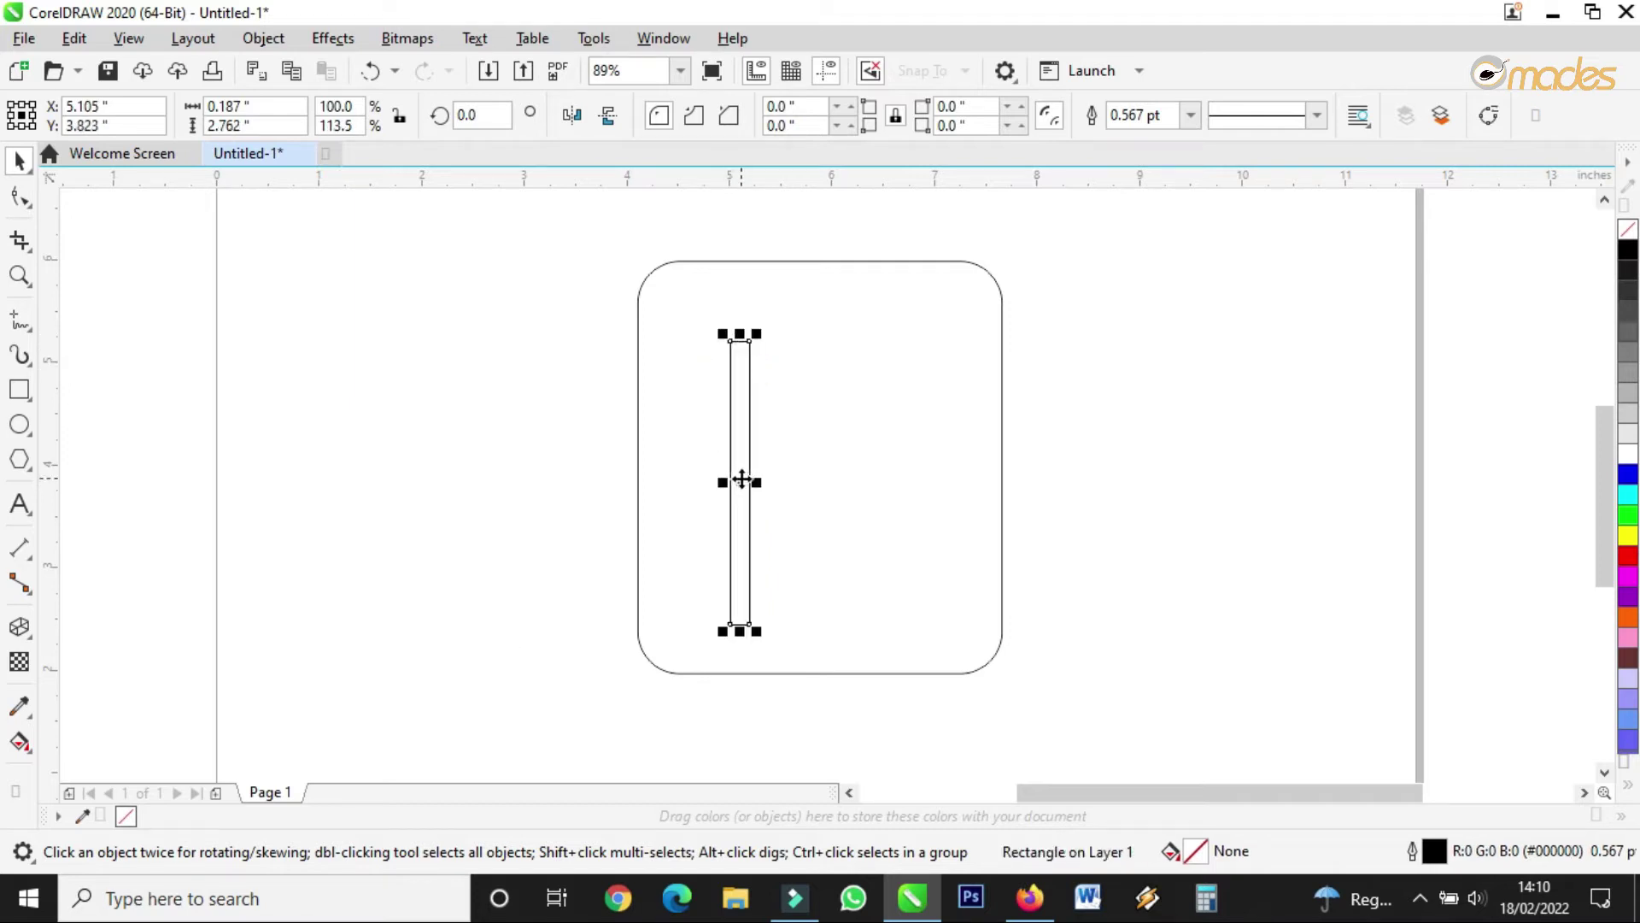
Duplicate the vertical bar toward the middle of the rounded rectangle and rotate the copy 90 degrees.
left_click(742, 480)
left_click_drag(742, 479, 827, 480)
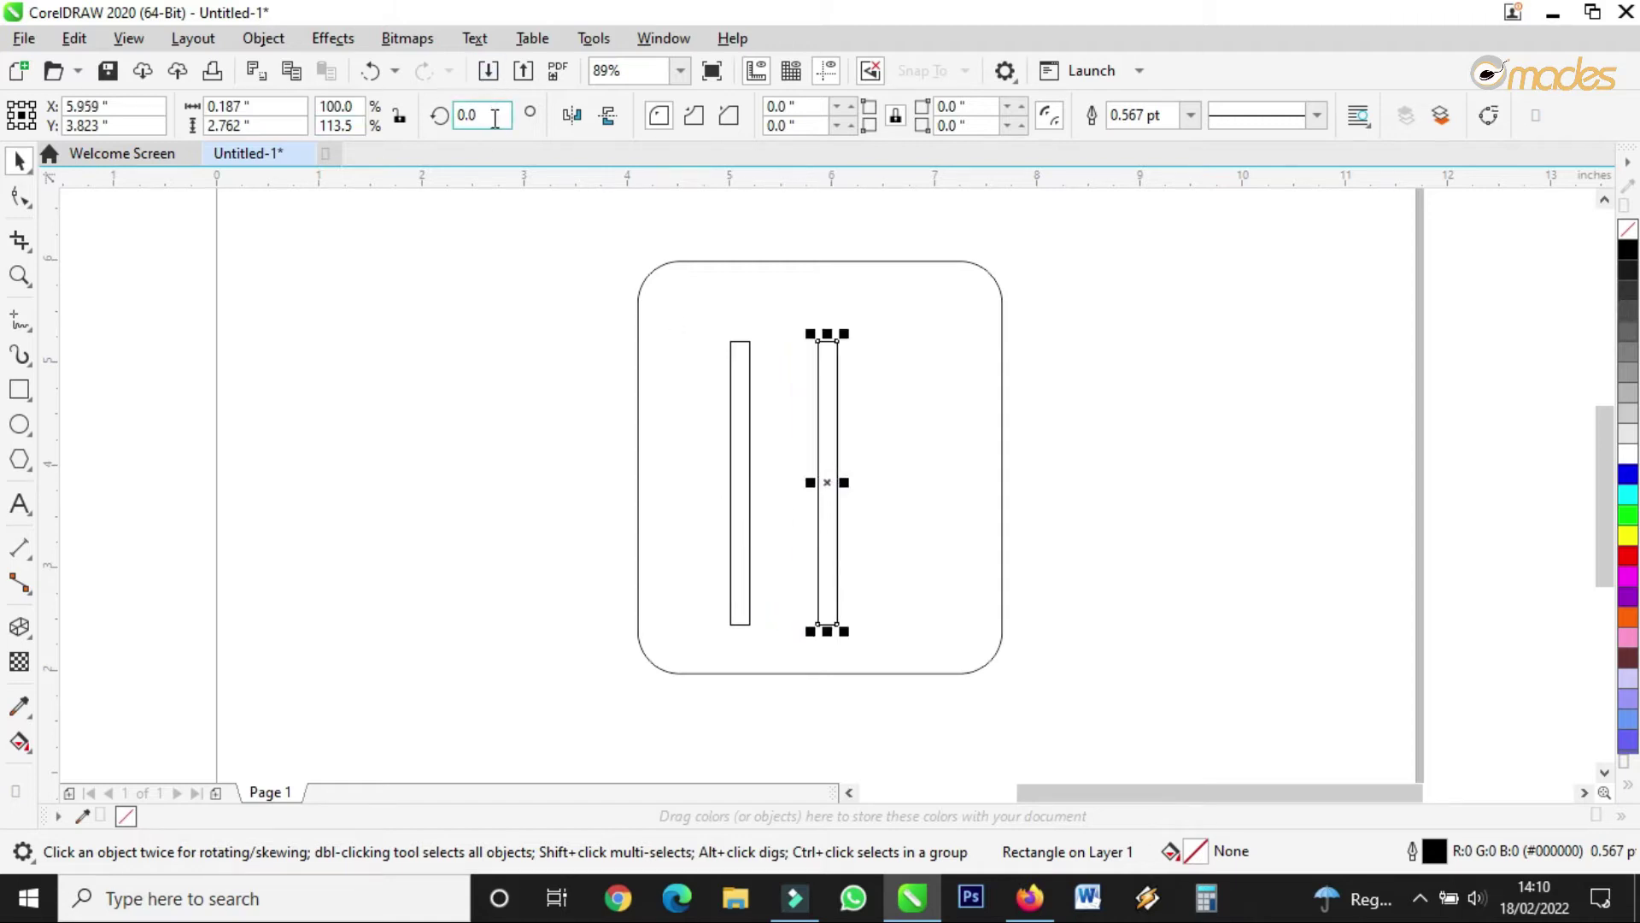
left_click(495, 119)
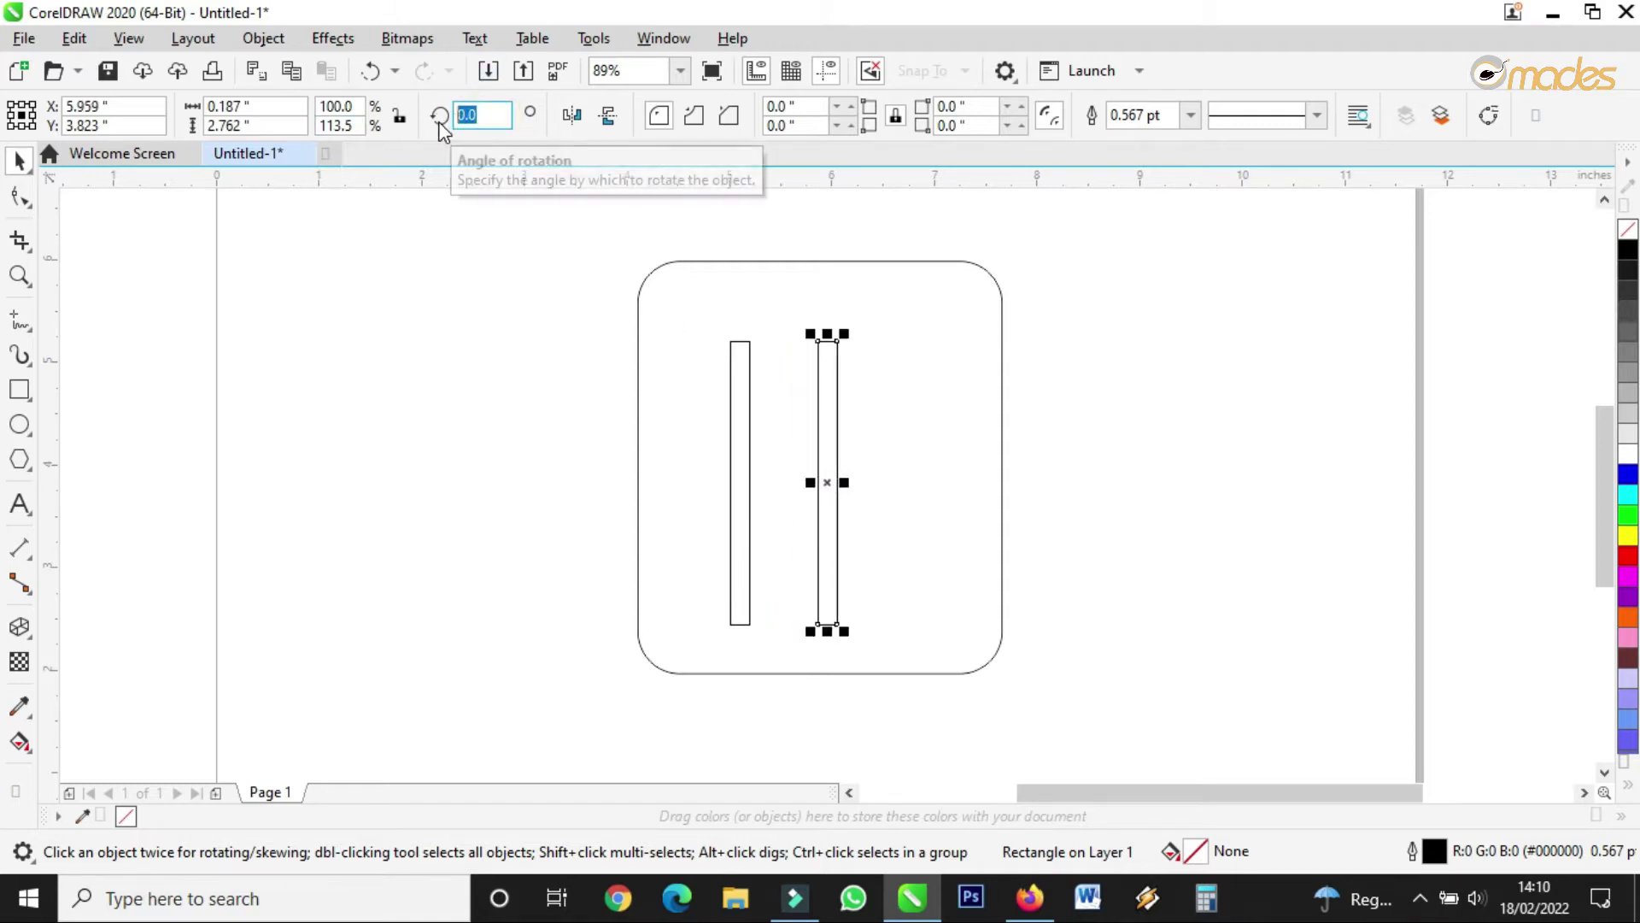
type("90")
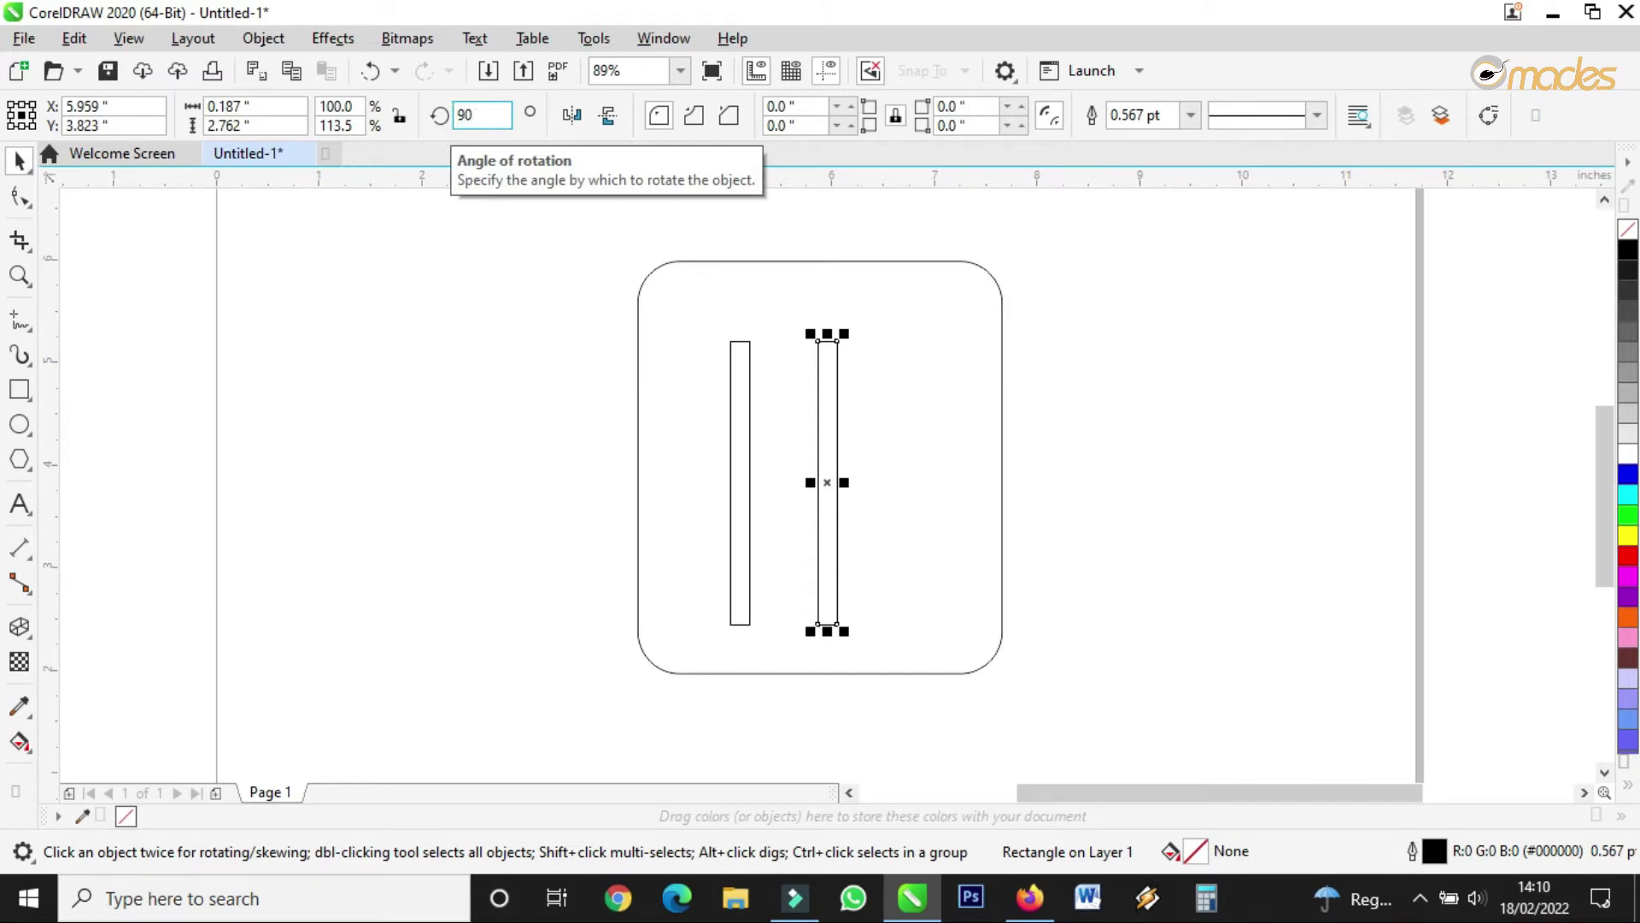
key("Return")
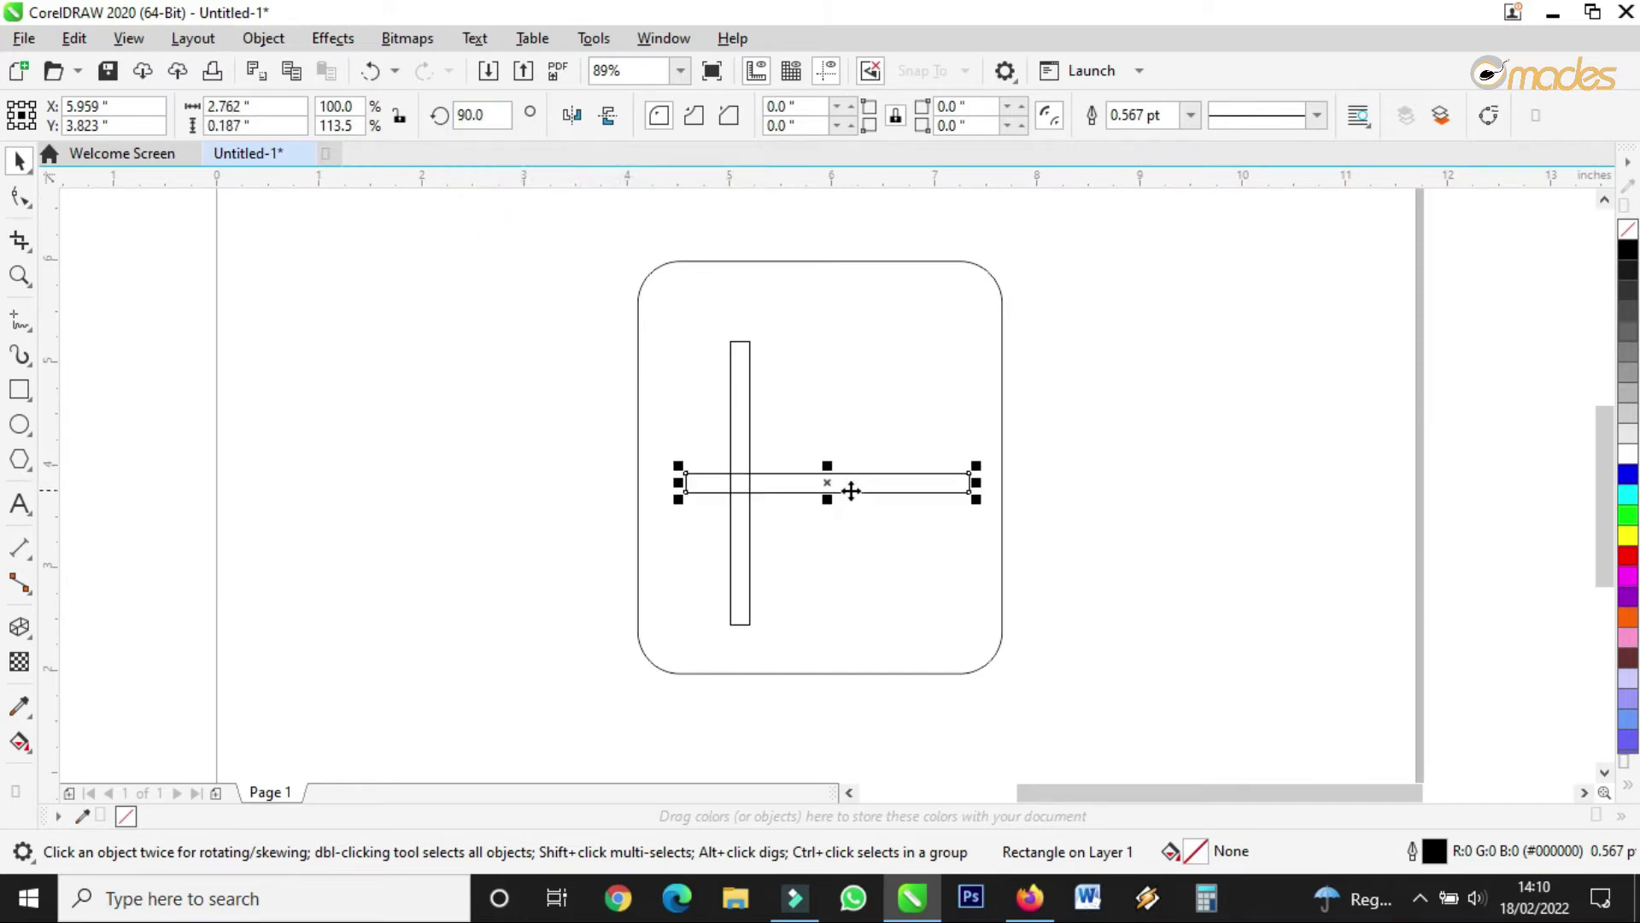
Move the horizontal bar to the foot of the vertical bar and shorten it to about 1.943 in.
left_click_drag(831, 487, 875, 615)
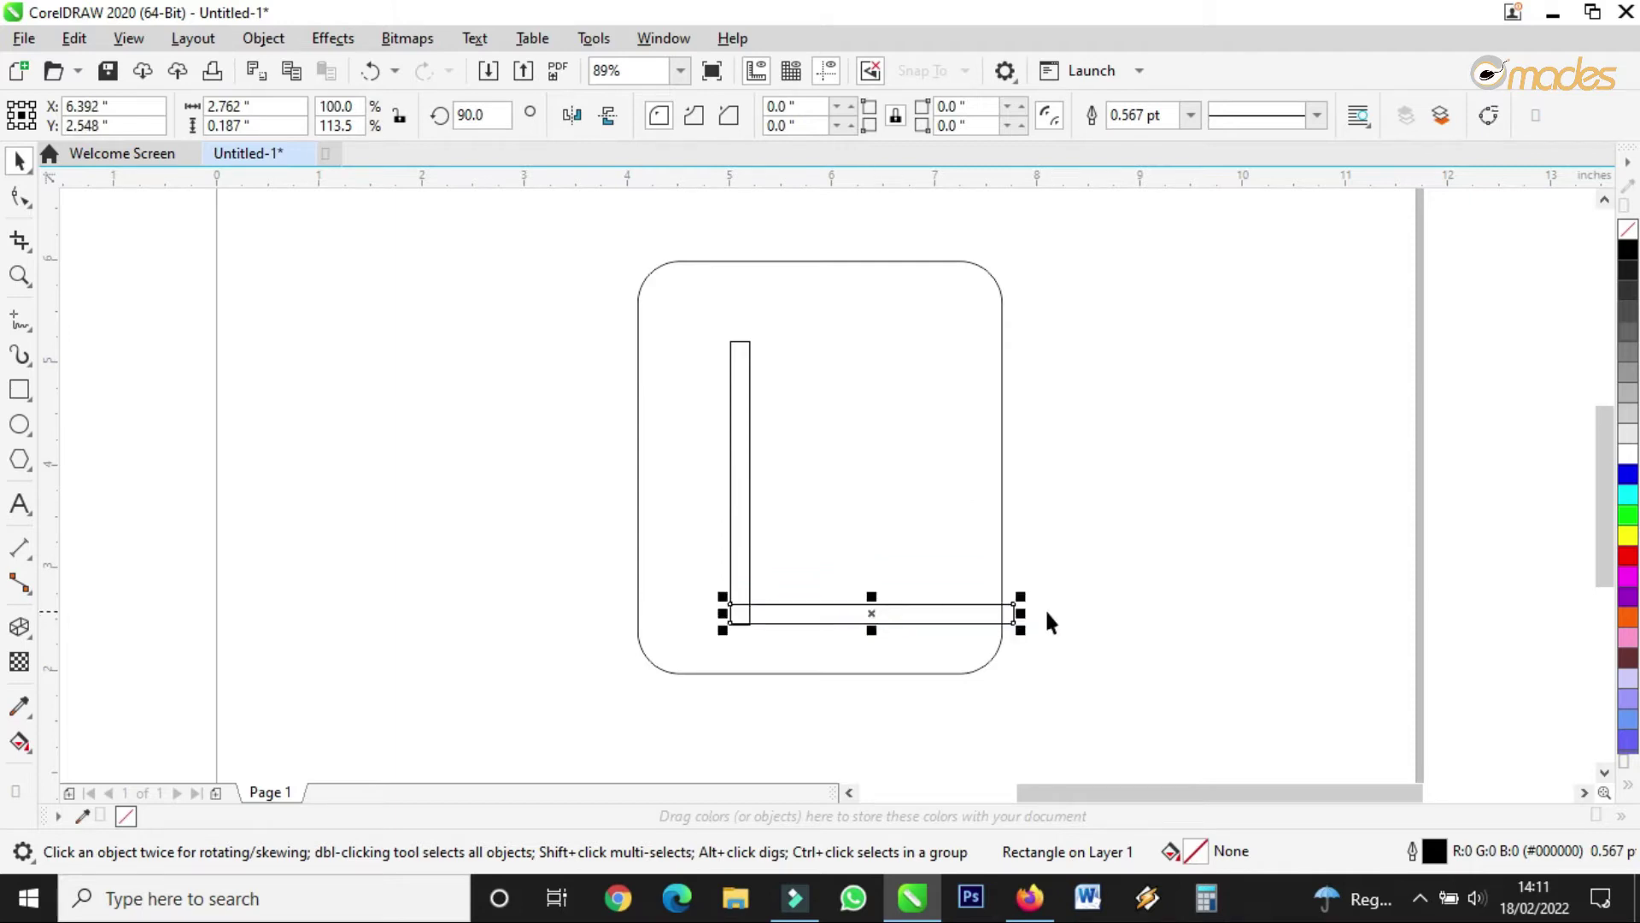
left_click_drag(1021, 613, 936, 615)
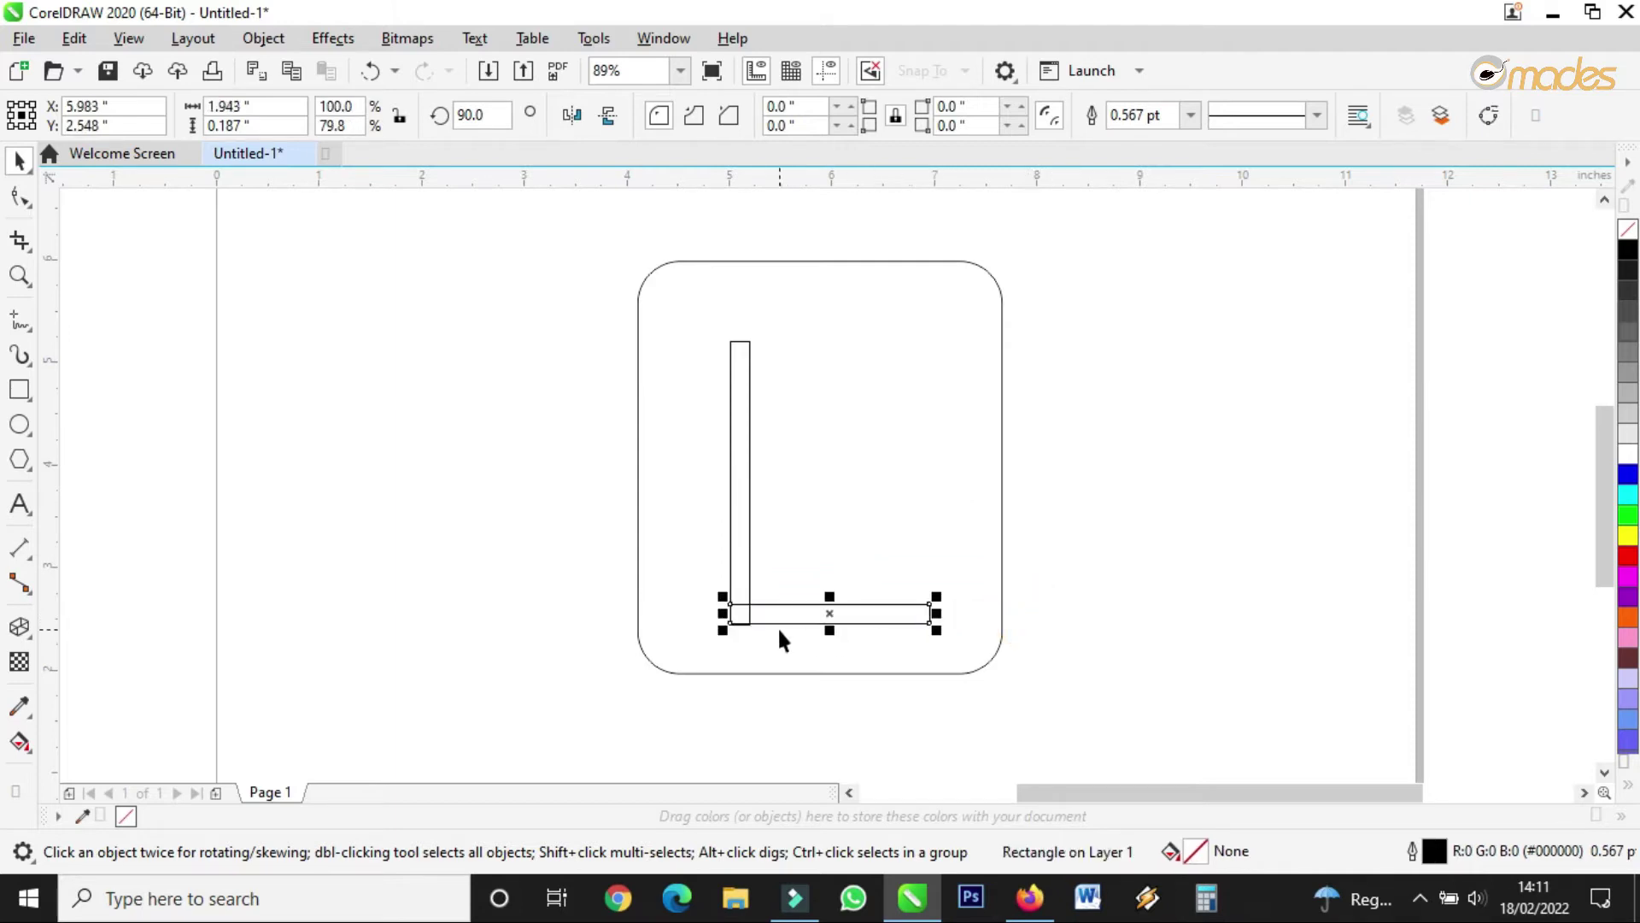
scroll(777, 628, "up", 5)
left_click_drag(784, 594, 696, 612)
scroll(685, 604, "up", 3)
scroll(695, 589, "down", 4)
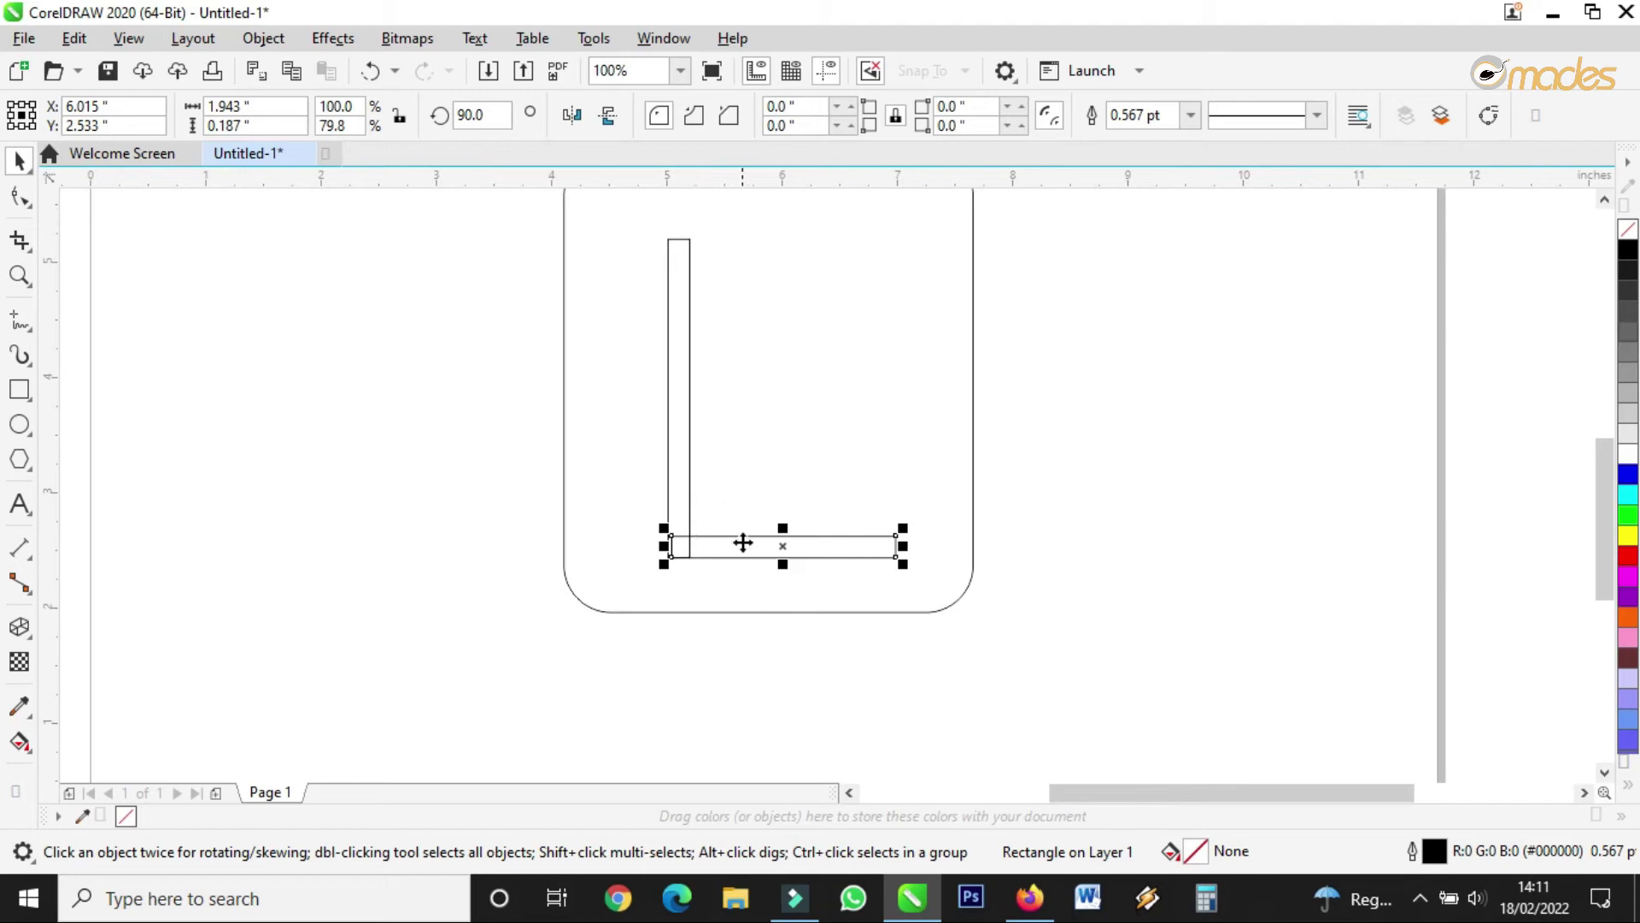
scroll(765, 571, "down", 1)
Copy the horizontal bar to the vertical bar's upper end, overhanging the frame, and lengthen the copy to about 3.479 in.
left_click_drag(767, 556, 686, 407)
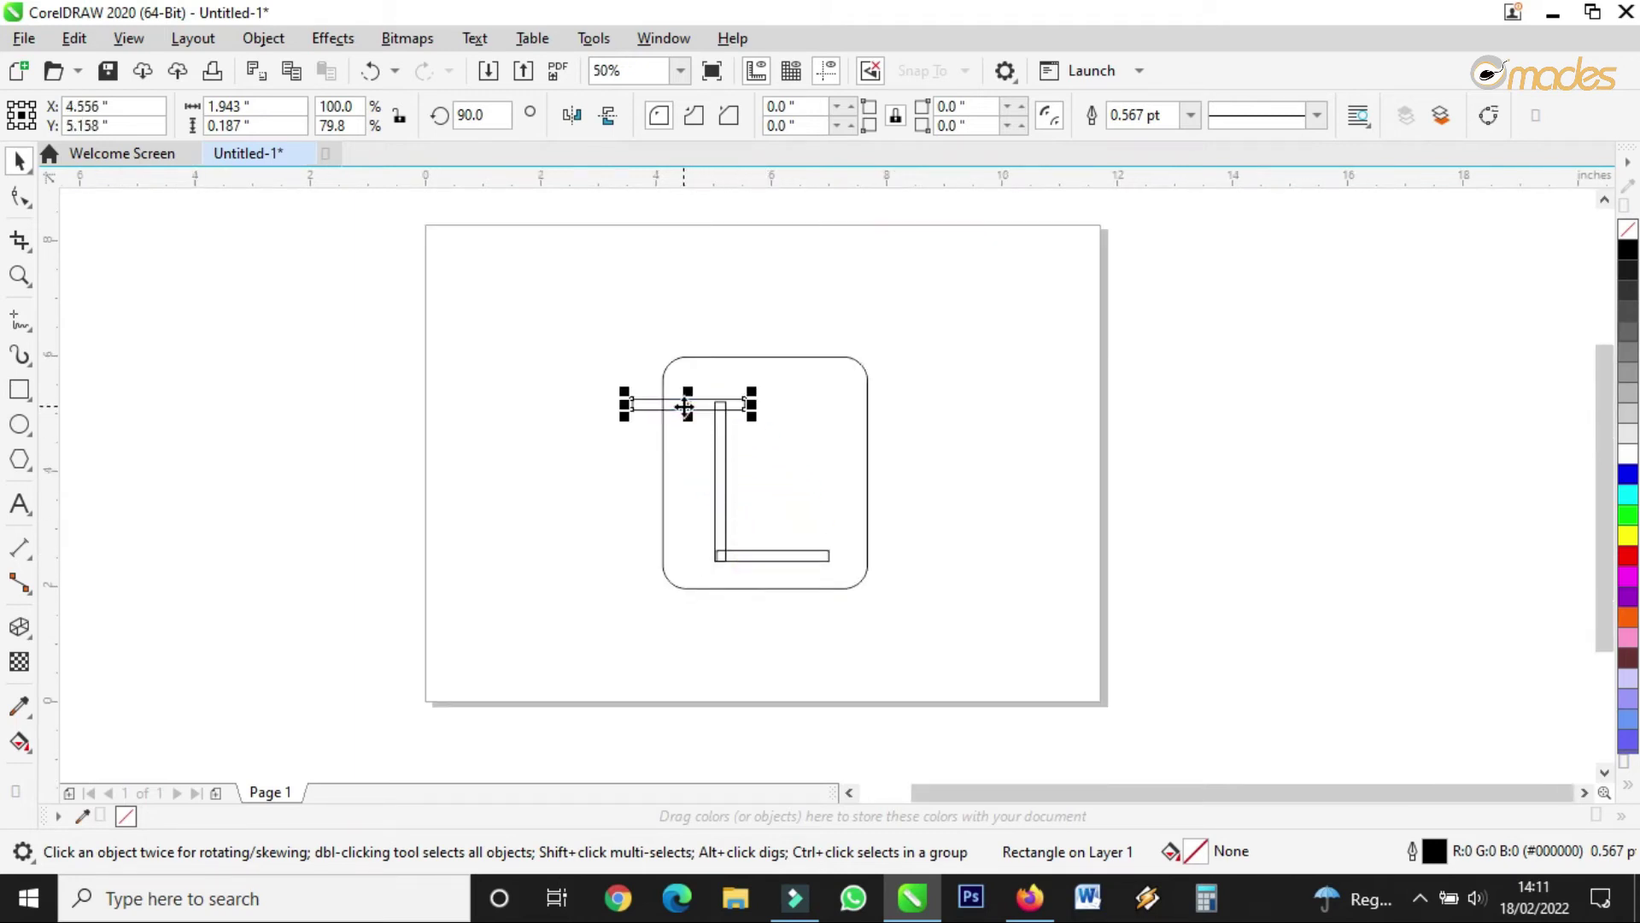
scroll(689, 405, "up", 1)
left_click_drag(809, 402, 986, 428)
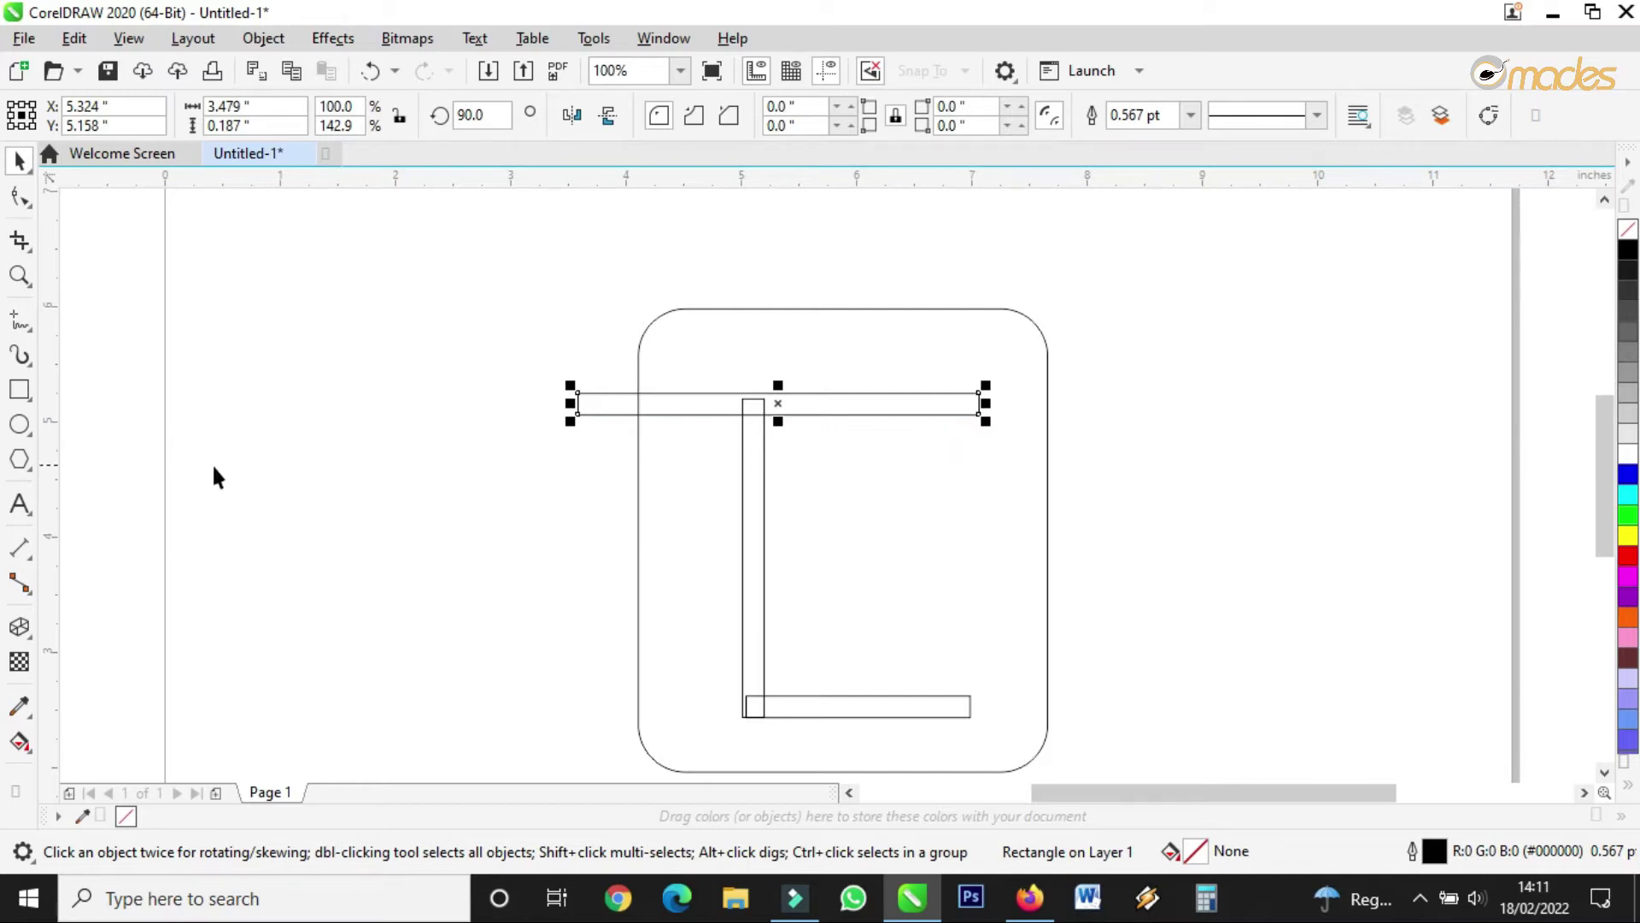
Add a vertical guideline at about 6.845 in and scale both horizontal bars together so the upper one ends at it.
left_click_drag(61, 467, 954, 574)
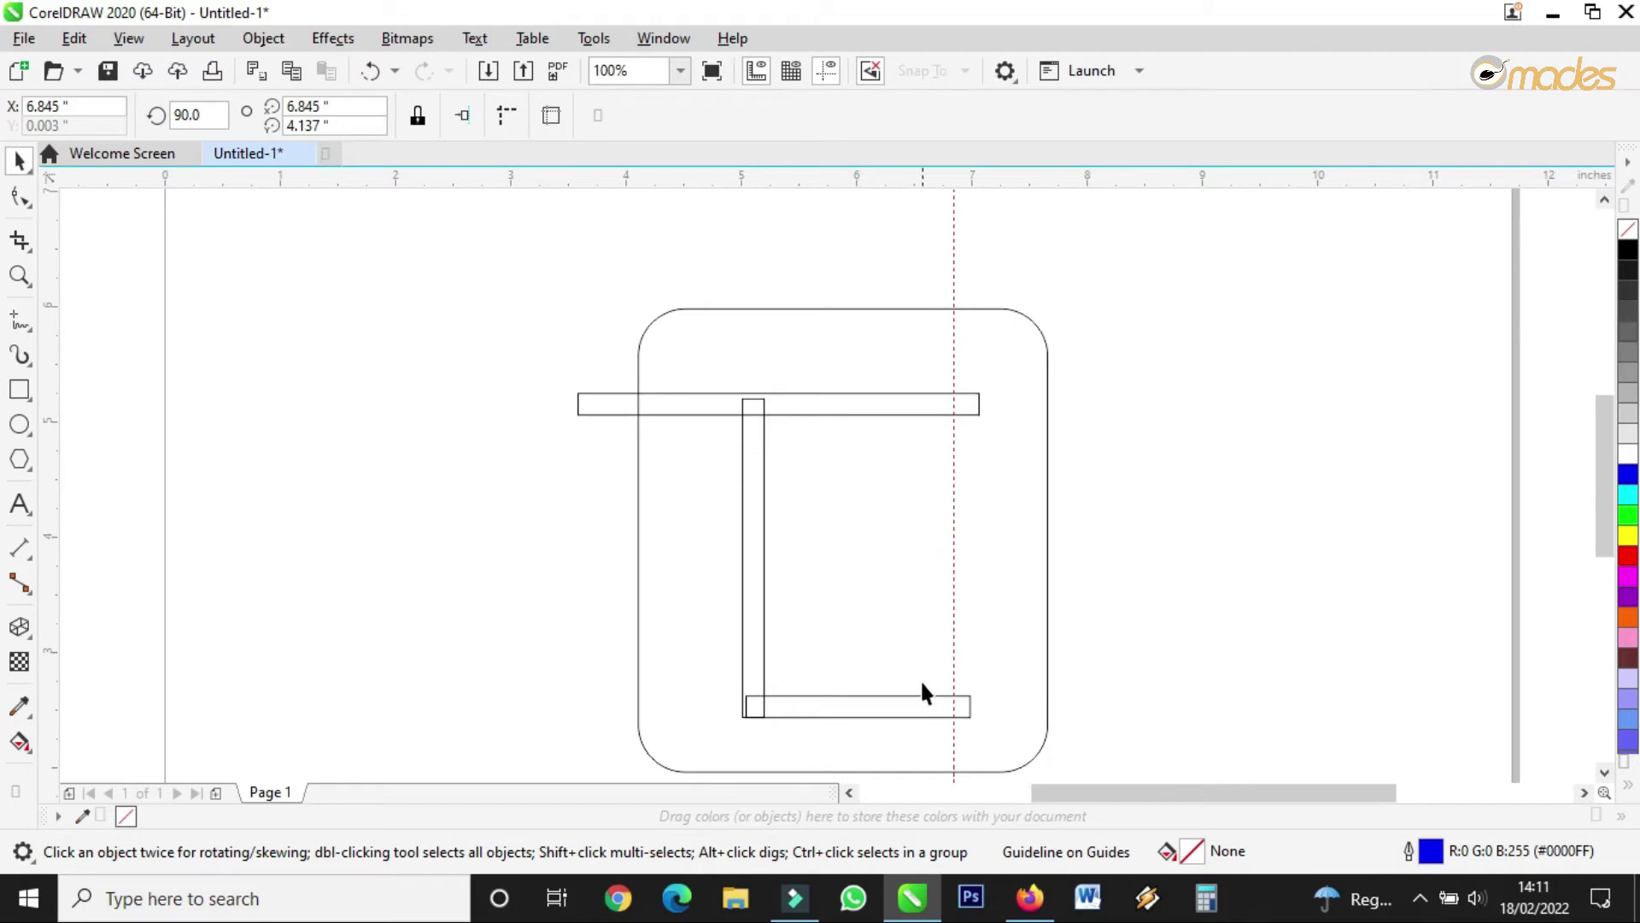
left_click(914, 705)
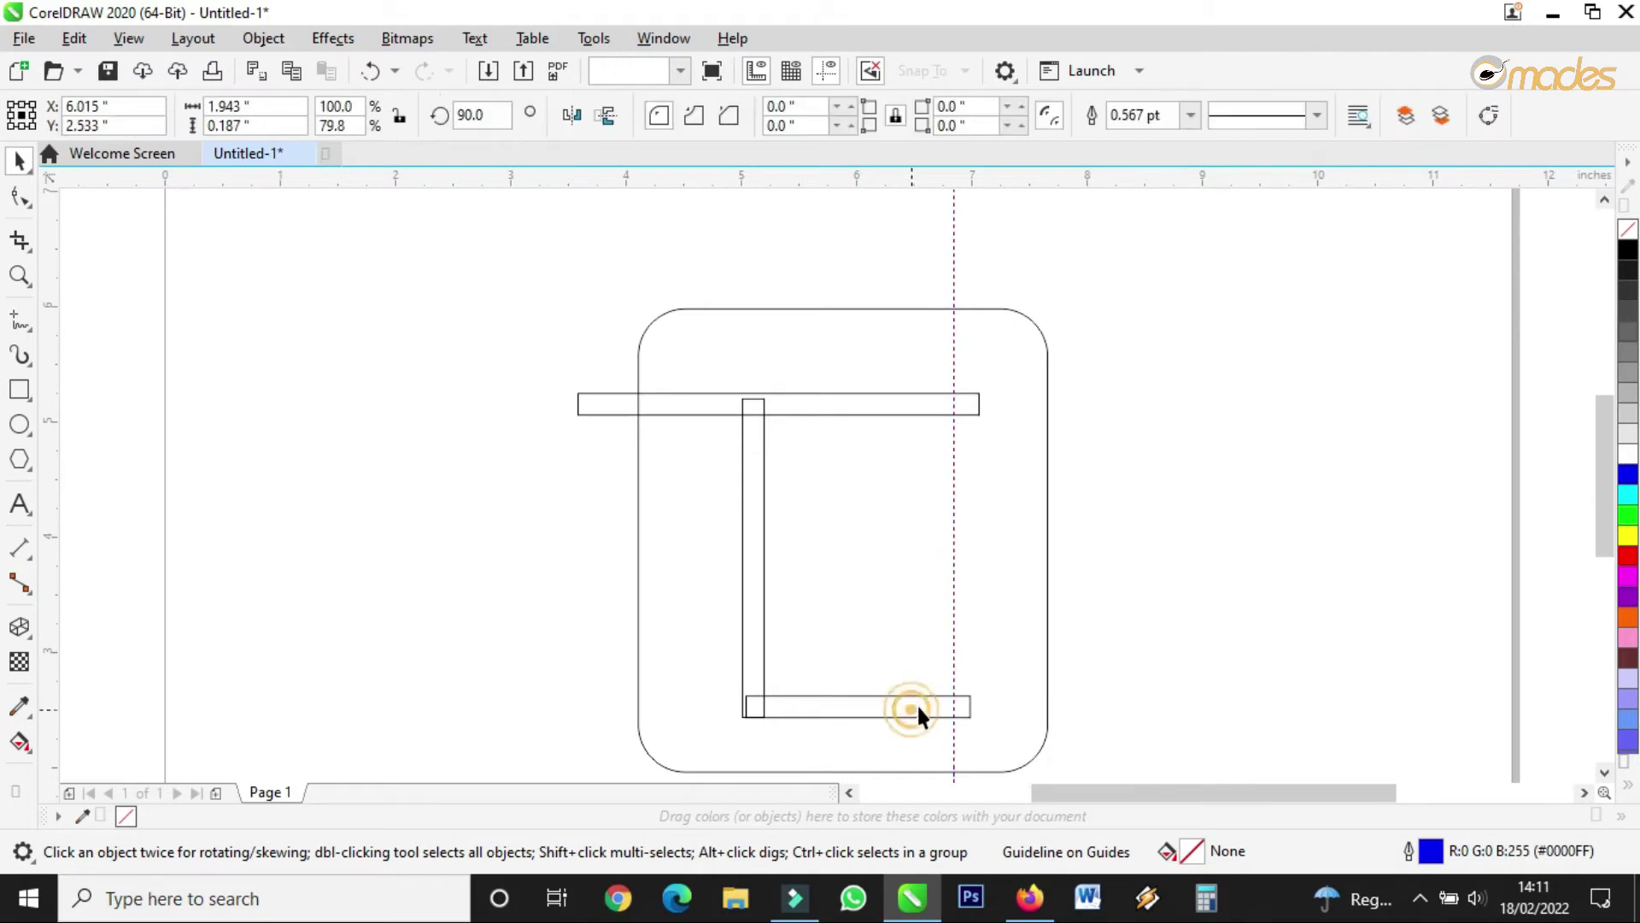
left_click(944, 409, "shift")
left_click_drag(986, 554, 955, 557)
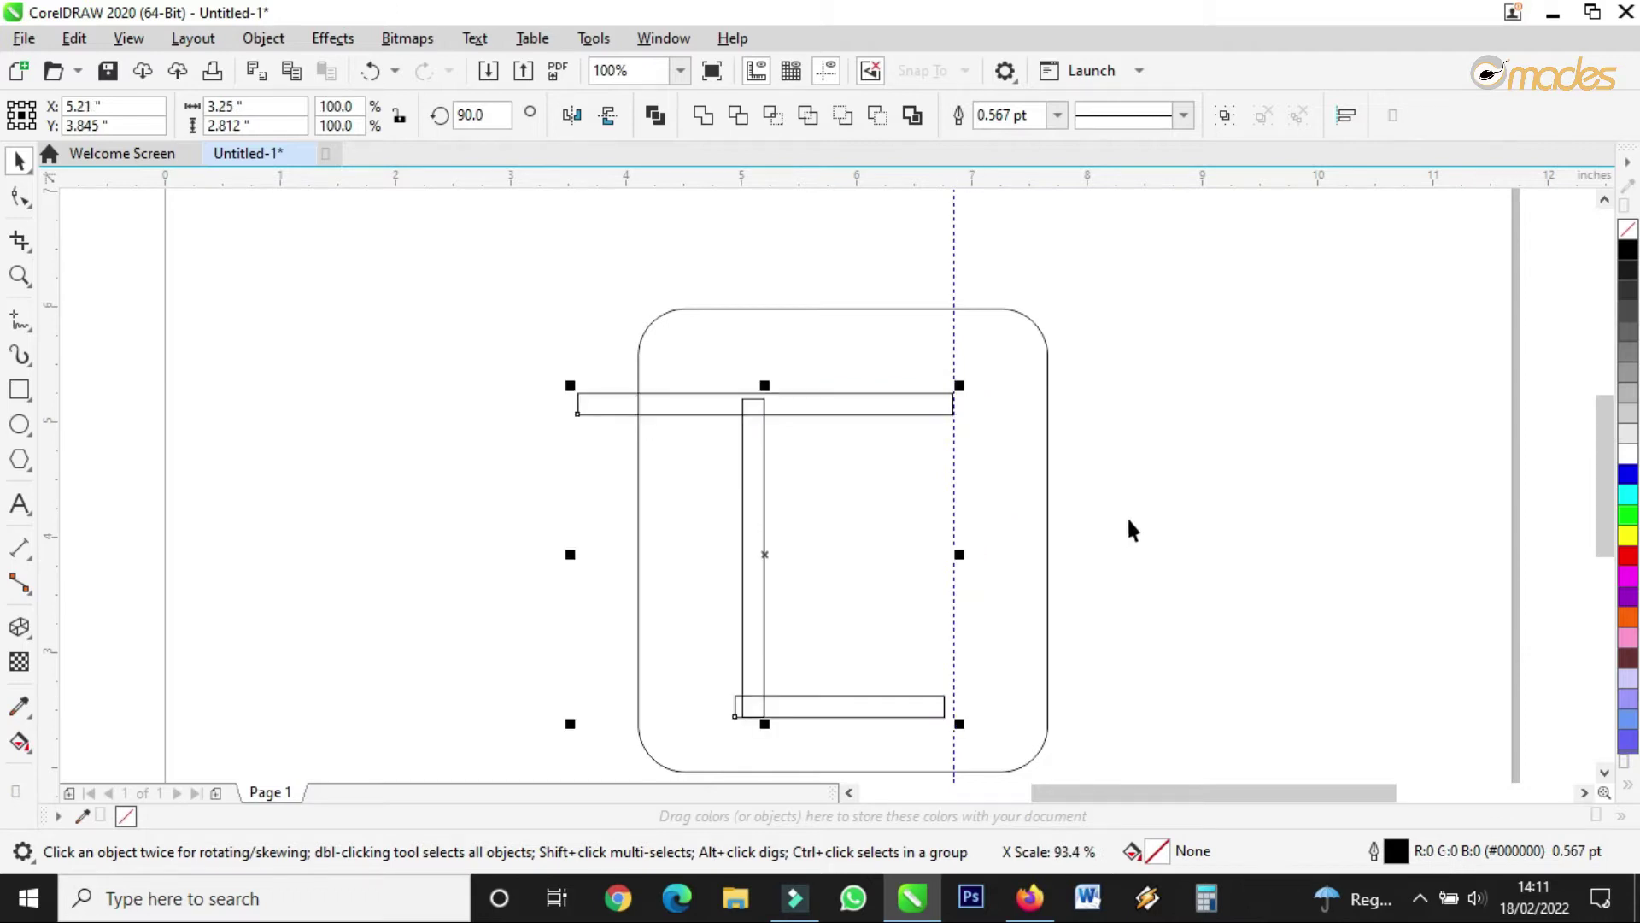
left_click(1128, 512)
Move the lower horizontal bar sideways so its free end meets the vertical guideline.
left_click(876, 705)
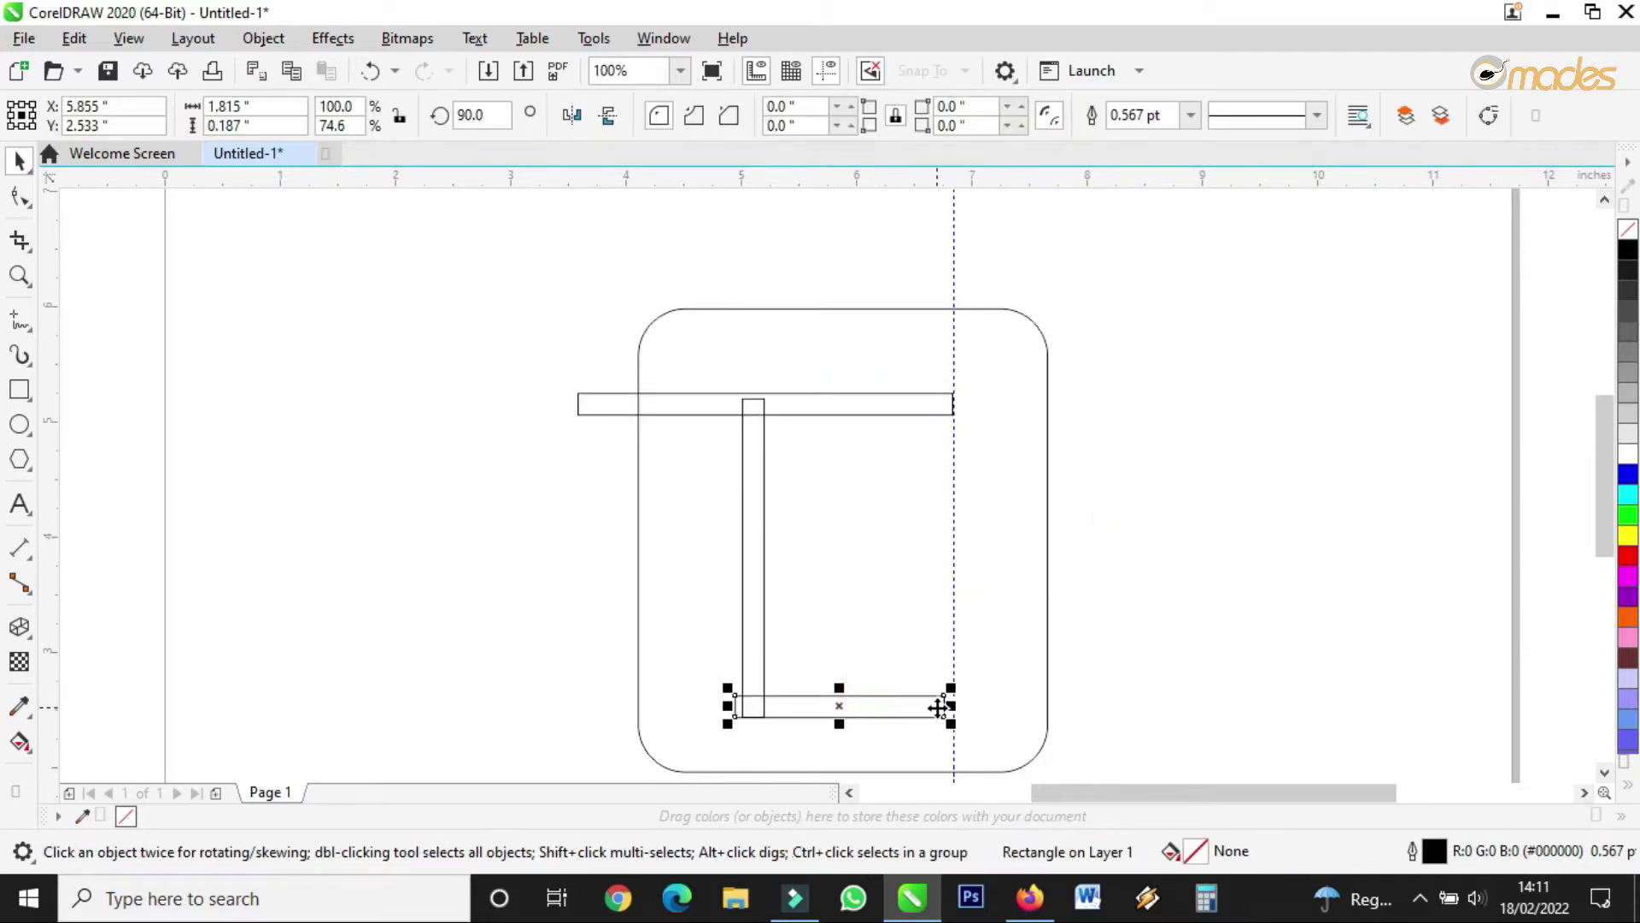
scroll(937, 705, "up", 1)
left_click_drag(936, 708, 955, 708)
scroll(723, 675, "down", 1)
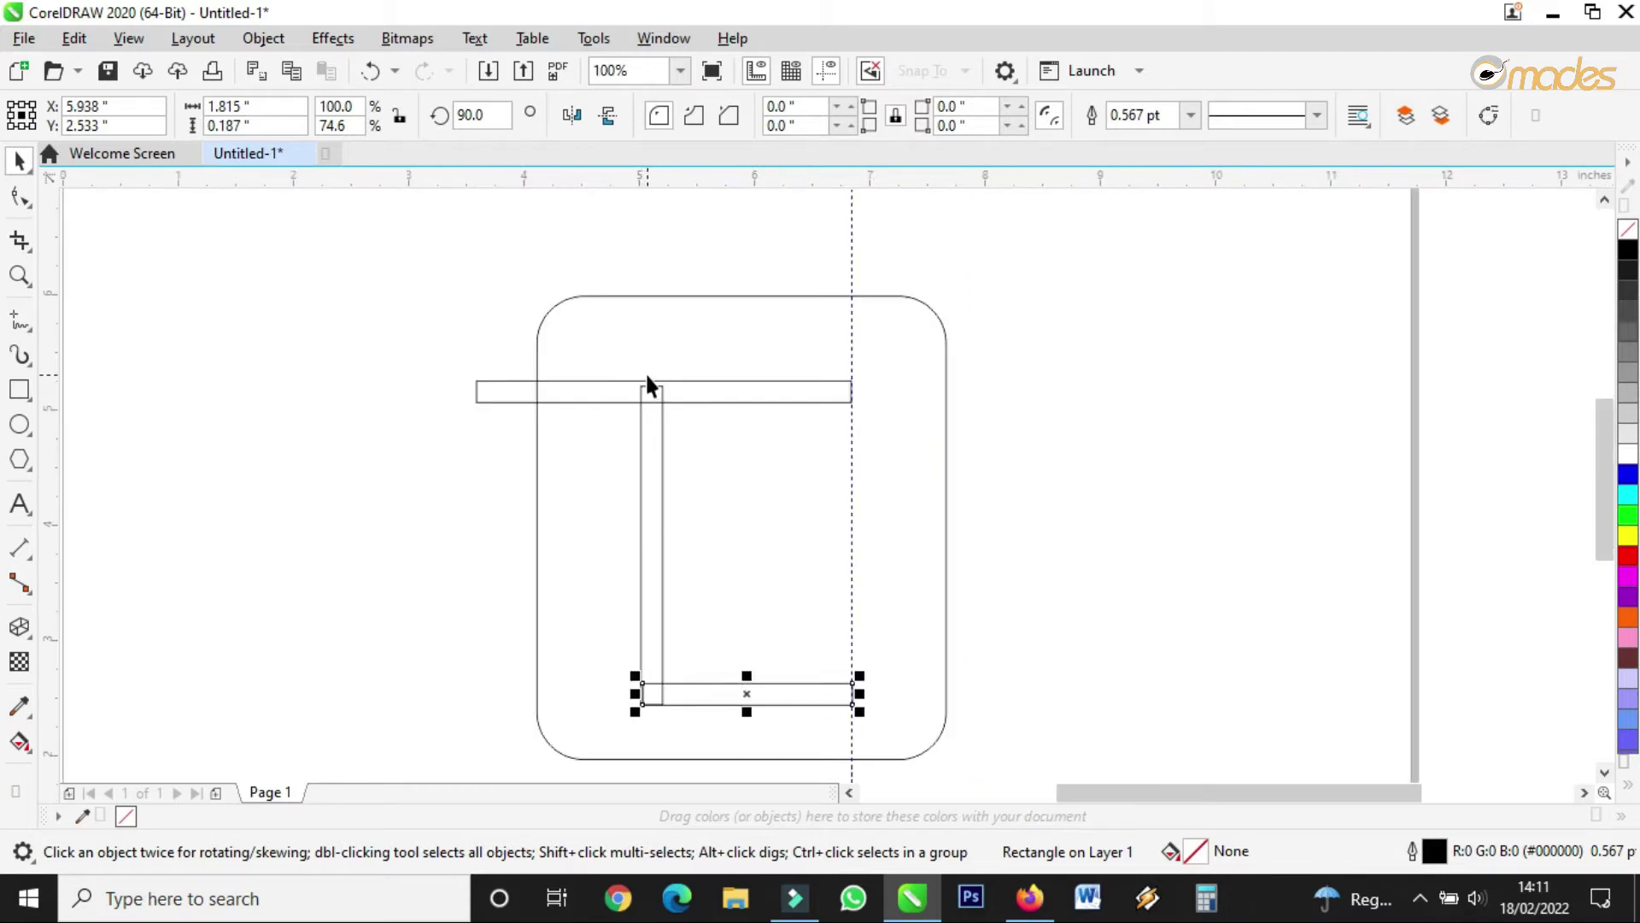
Shorten the vertical bar from its upper end so that it finishes within the upper horizontal bar.
scroll(654, 395, "up", 1)
left_click(651, 489)
left_click_drag(654, 390, 656, 412)
left_click(469, 430)
scroll(809, 385, "down", 1)
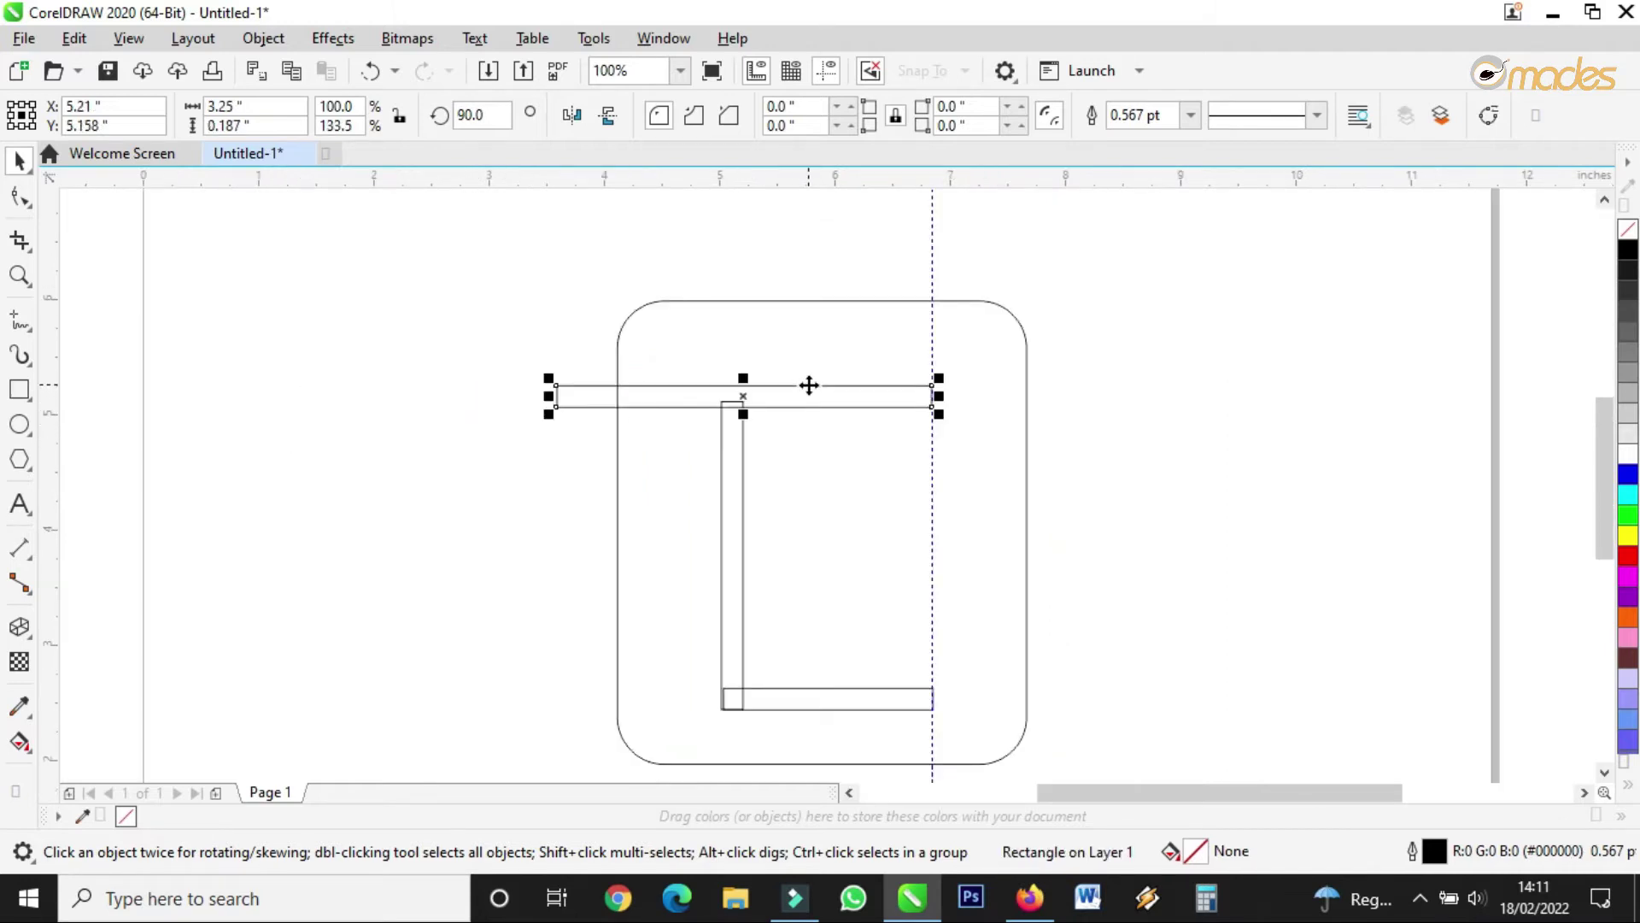
Shorten the vertical bar from its lower end and raise the lower horizontal bar to line up with it.
left_click(733, 679)
left_click_drag(733, 714, 762, 670)
scroll(752, 707, "up", 1)
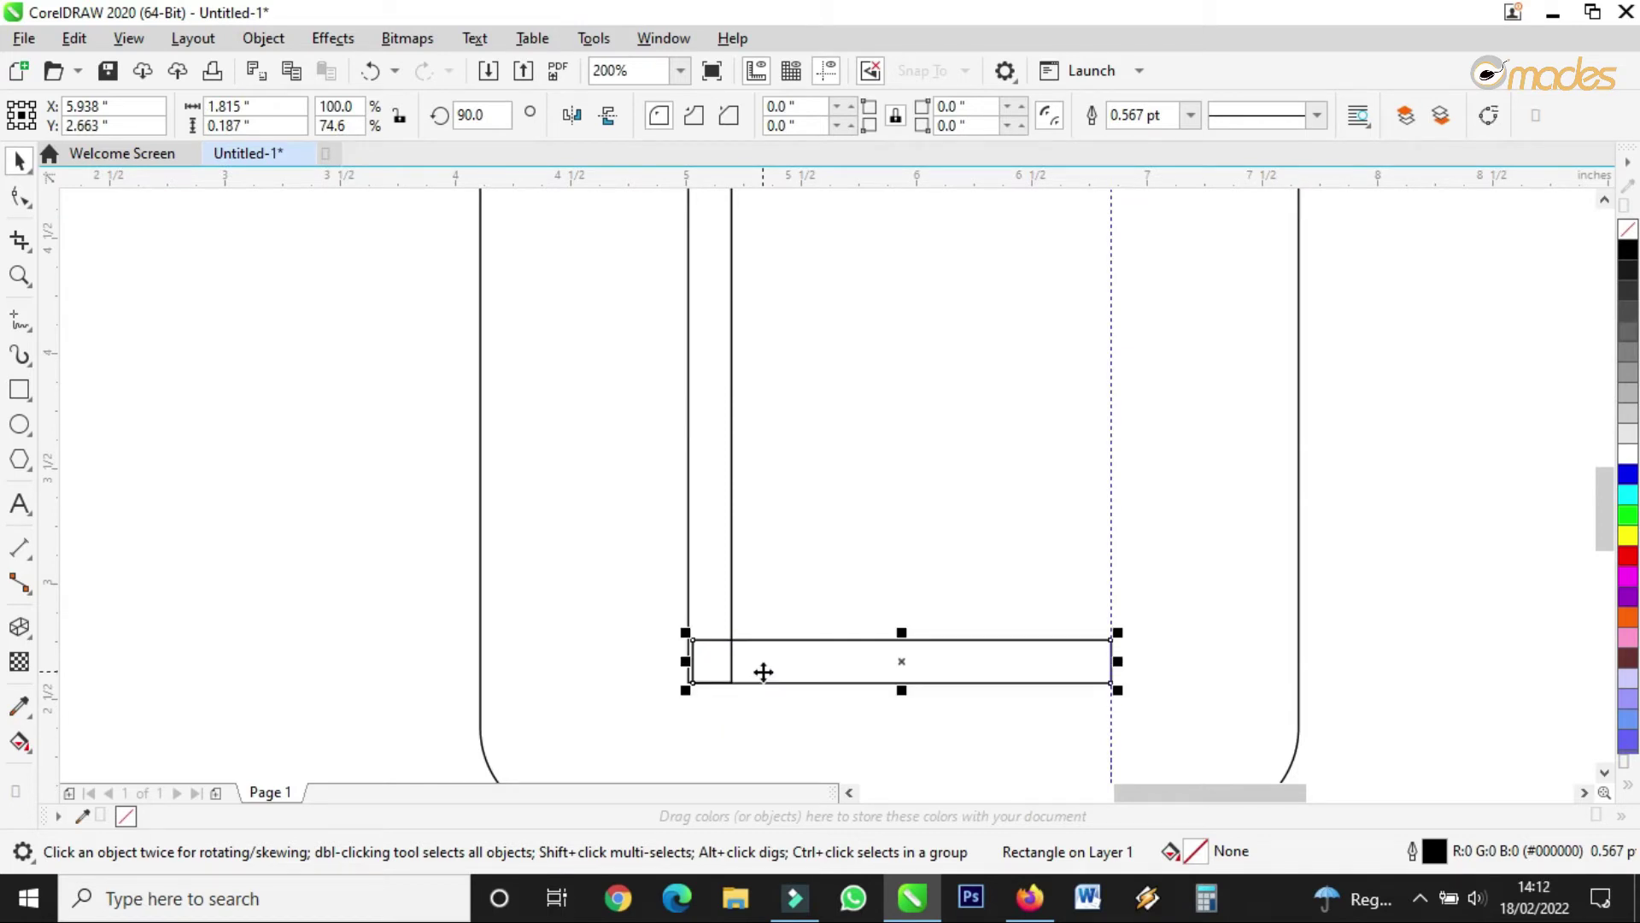
scroll(765, 675, "down", 1)
Fill the three bars inside the frame with black.
left_click_drag(489, 330, 969, 709)
left_click(1626, 254)
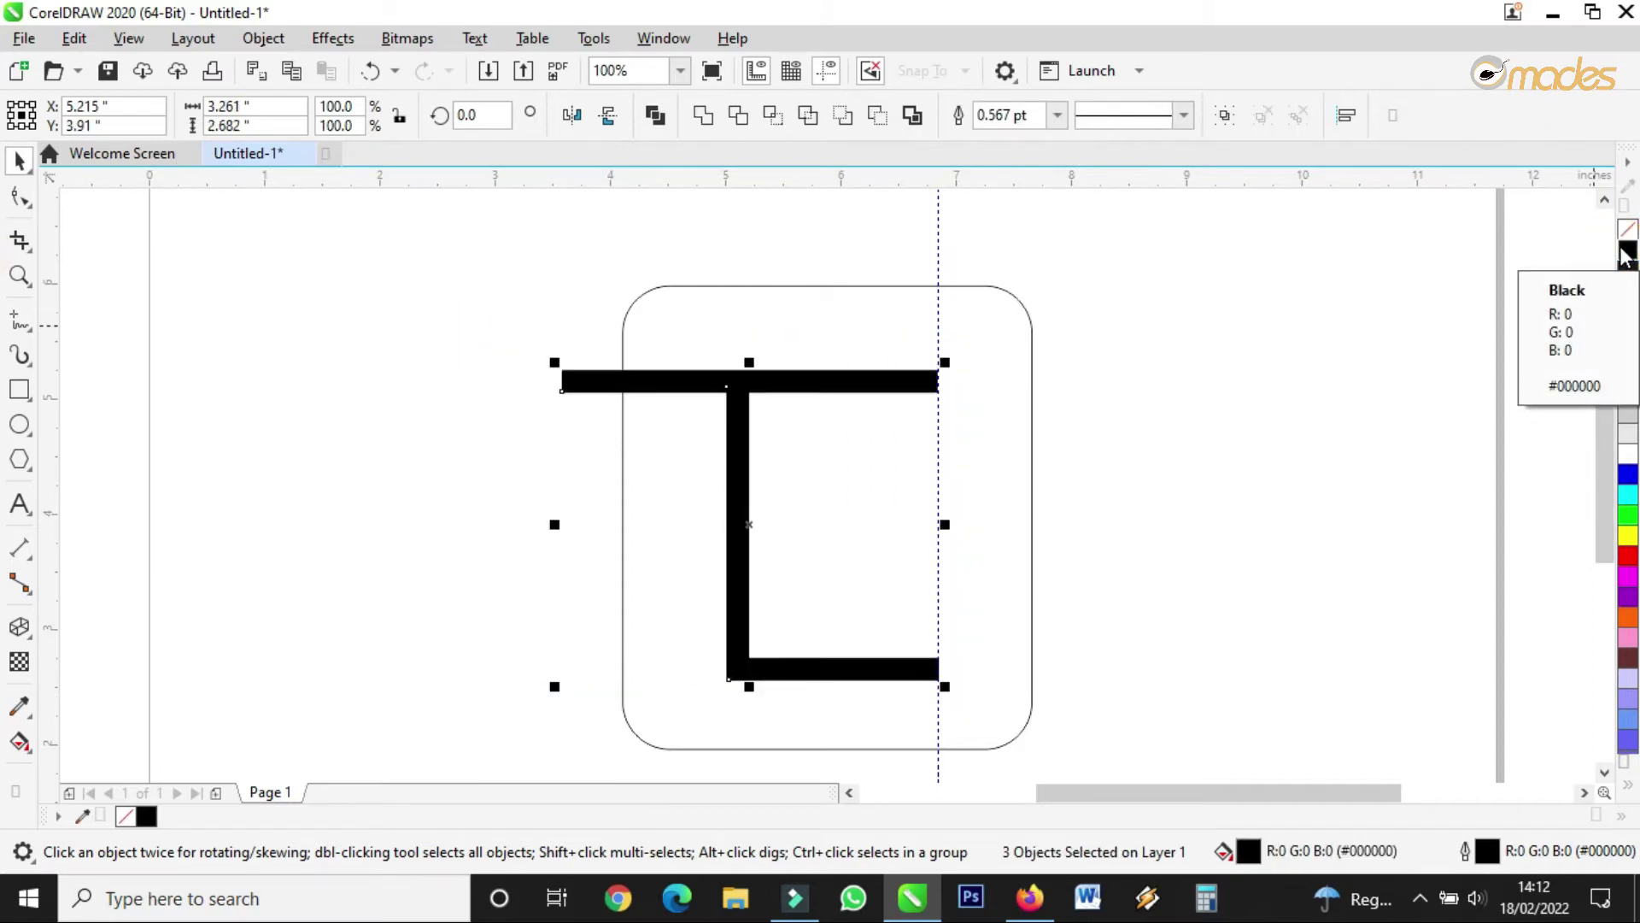
left_click(1168, 479)
Copy the upper horizontal bar to the middle of the vertical bar so it extends past the frame's opposite edge.
left_click(795, 384)
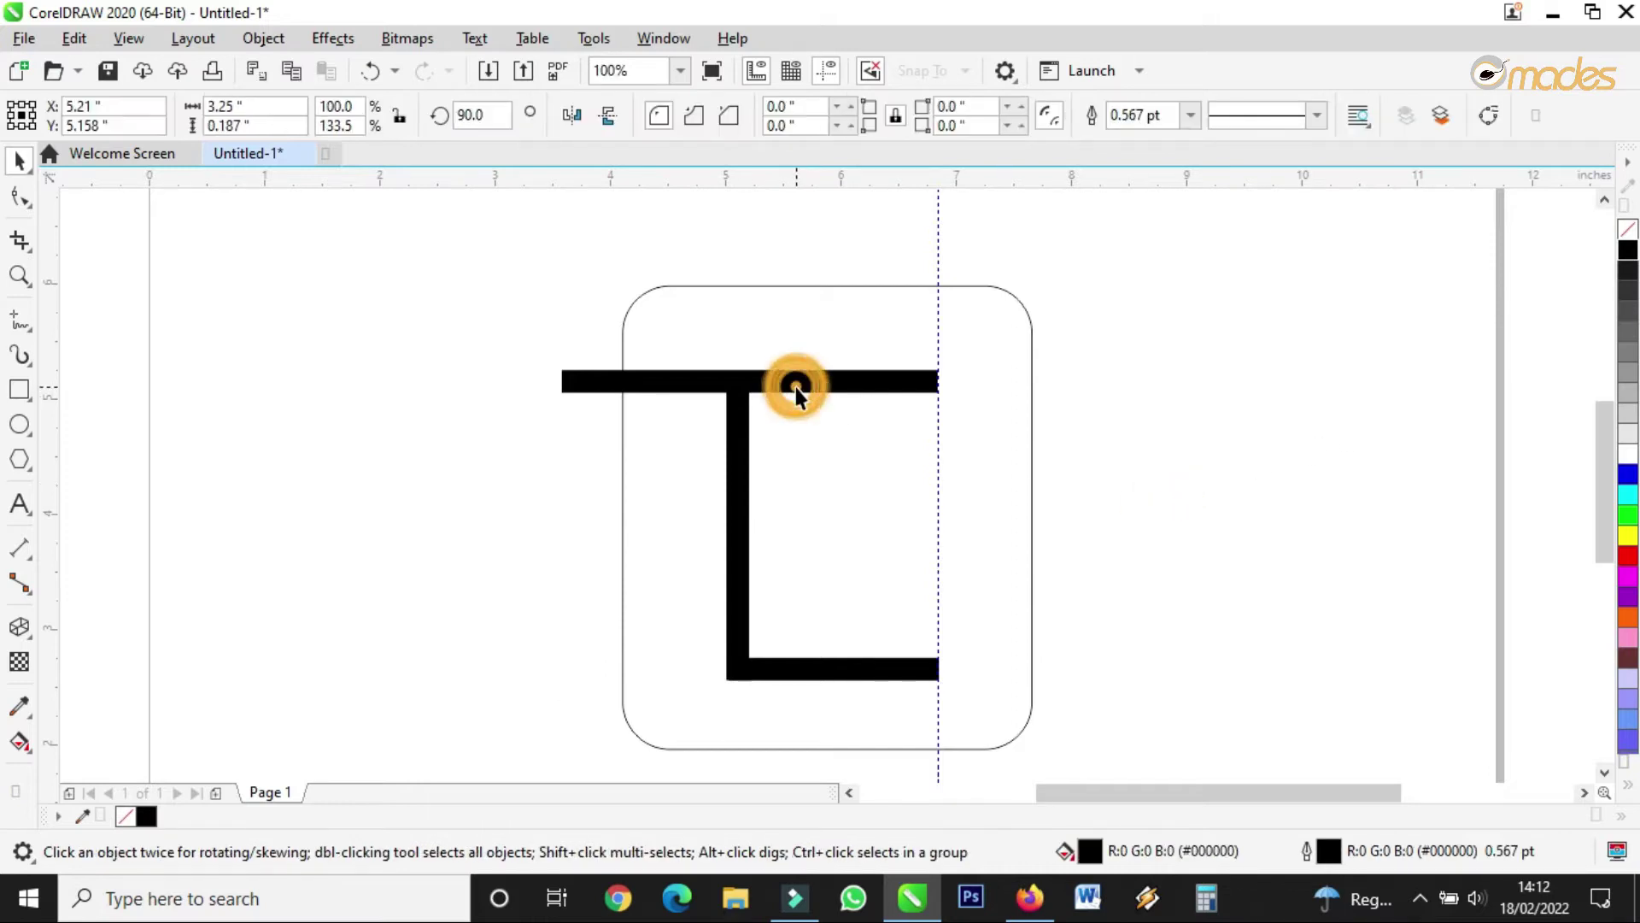
left_click_drag(796, 387, 976, 526)
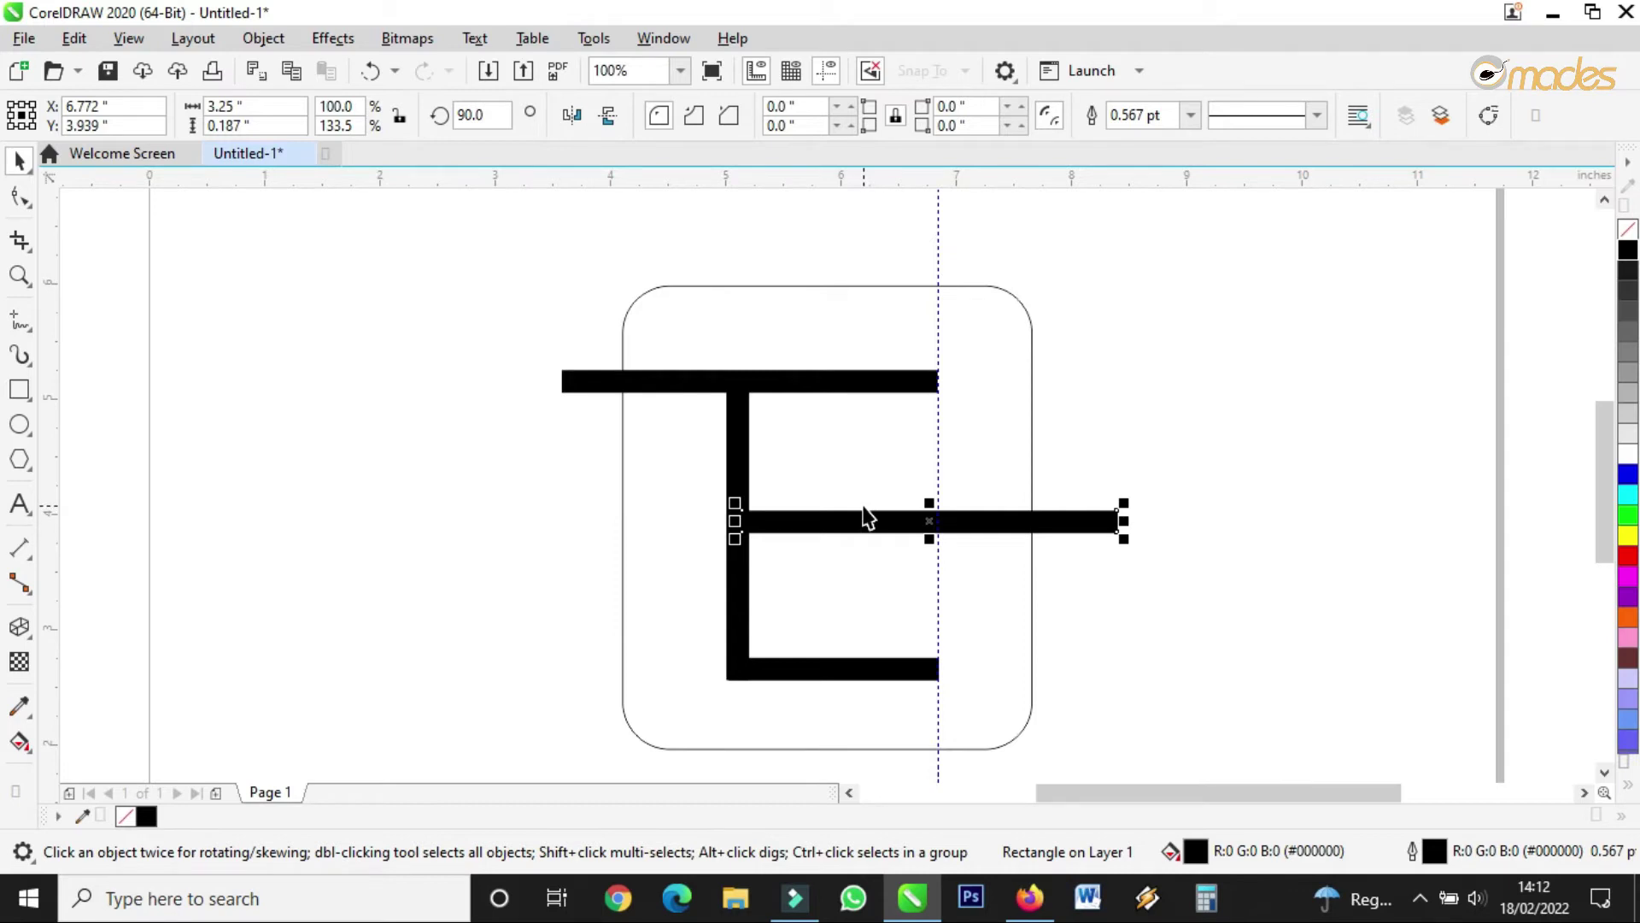
left_click(829, 385)
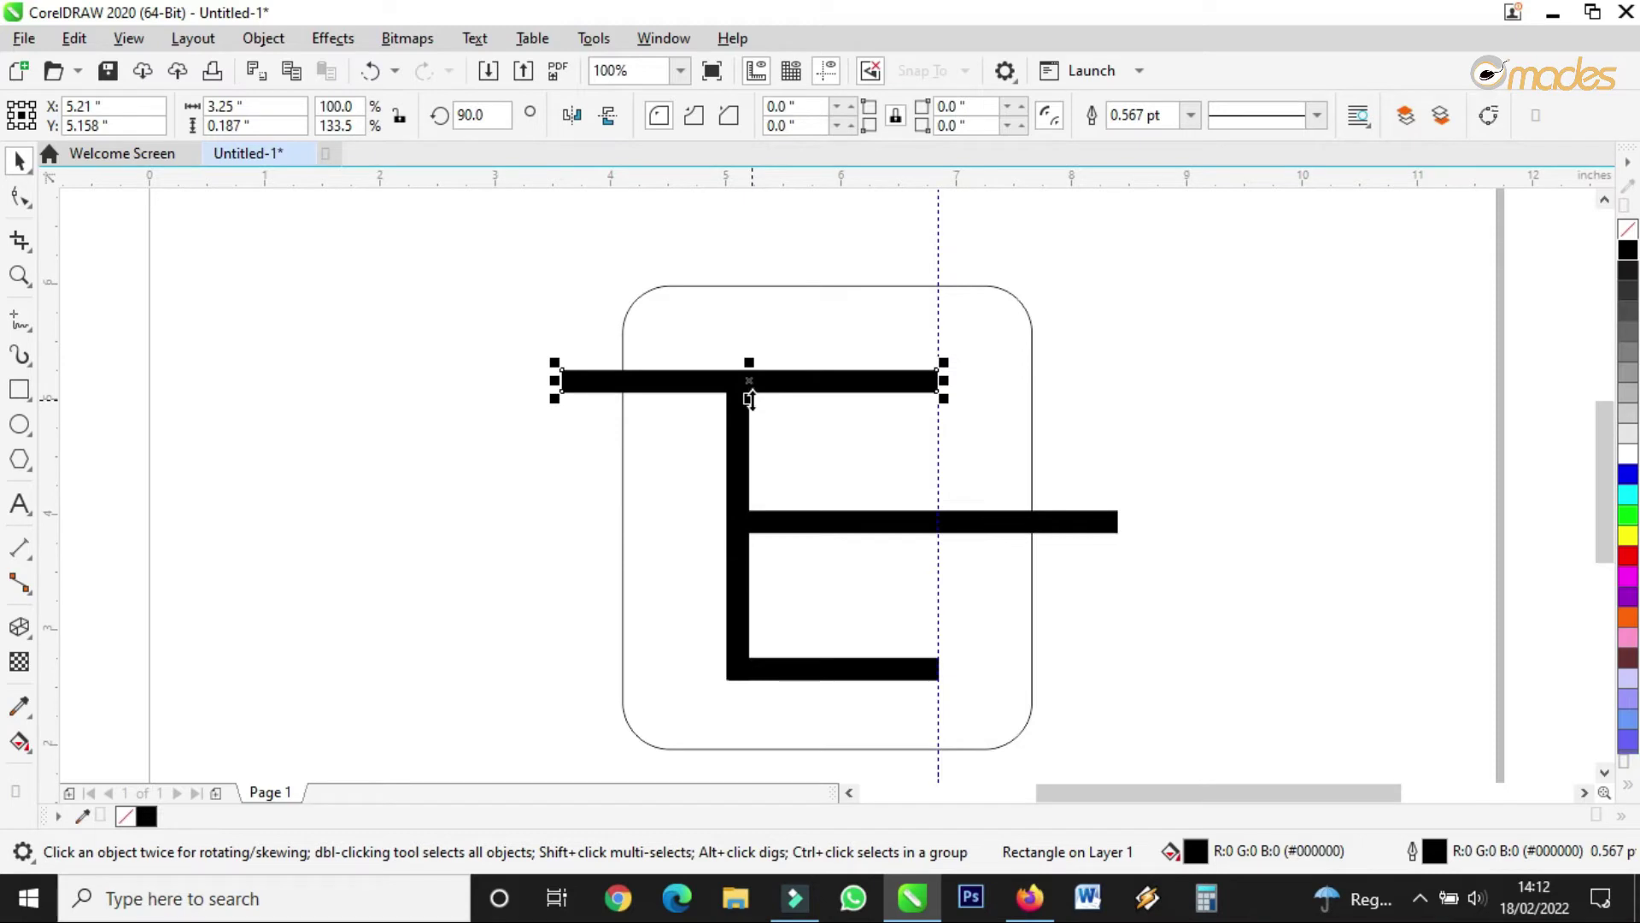
left_click(750, 395)
left_click(1222, 418)
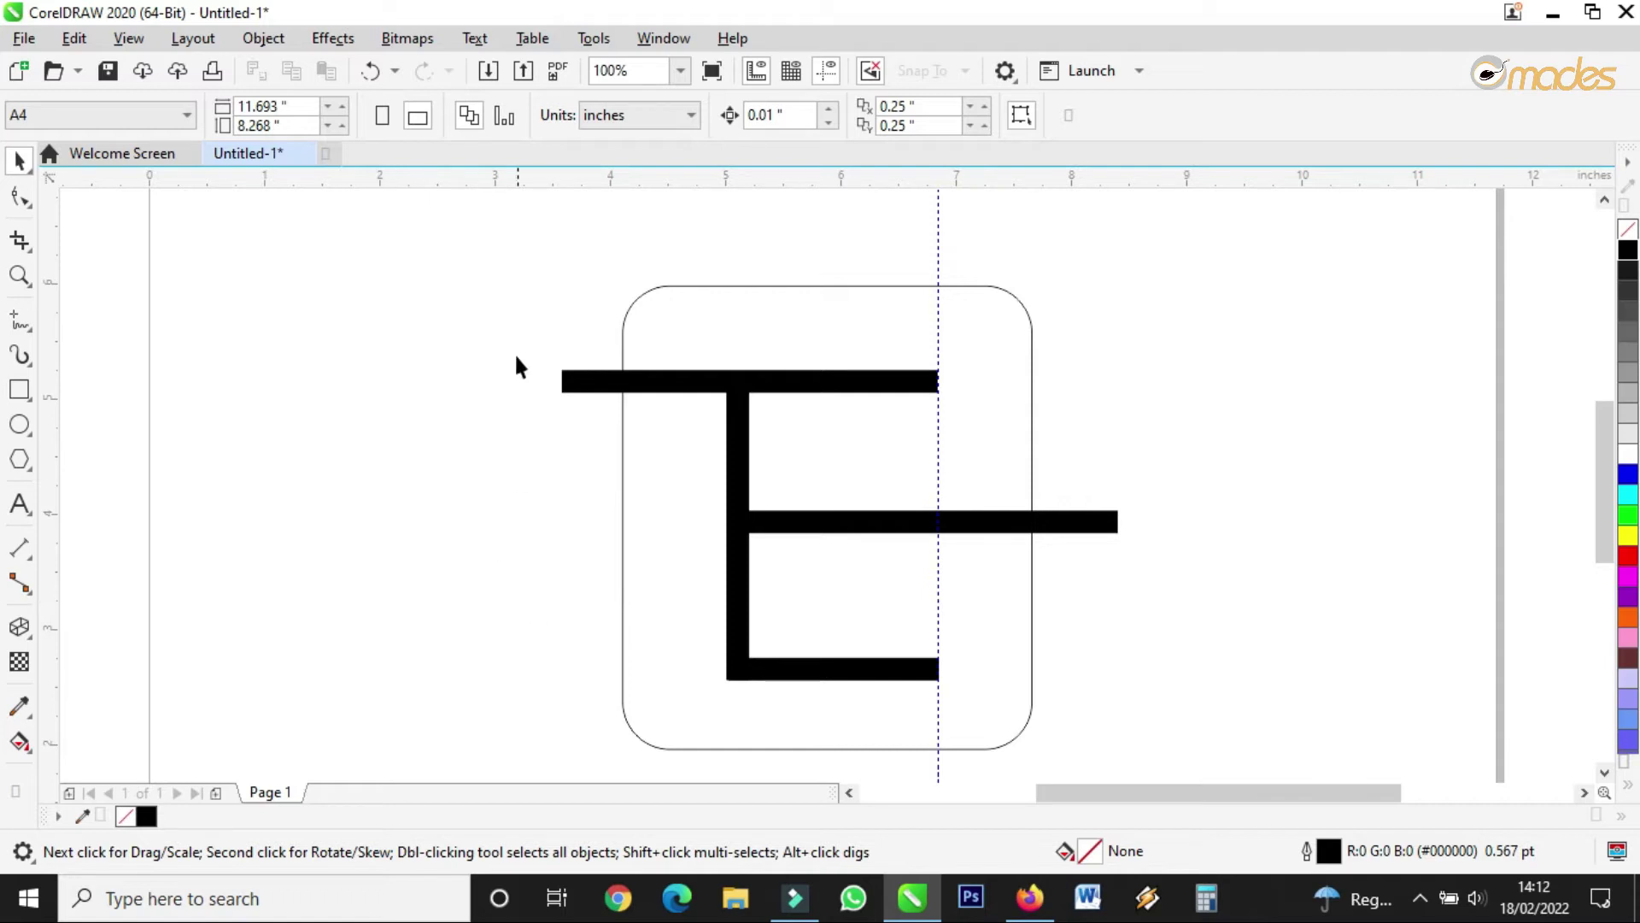
Weld the four black bars into a single shape.
left_click_drag(493, 345, 1140, 690)
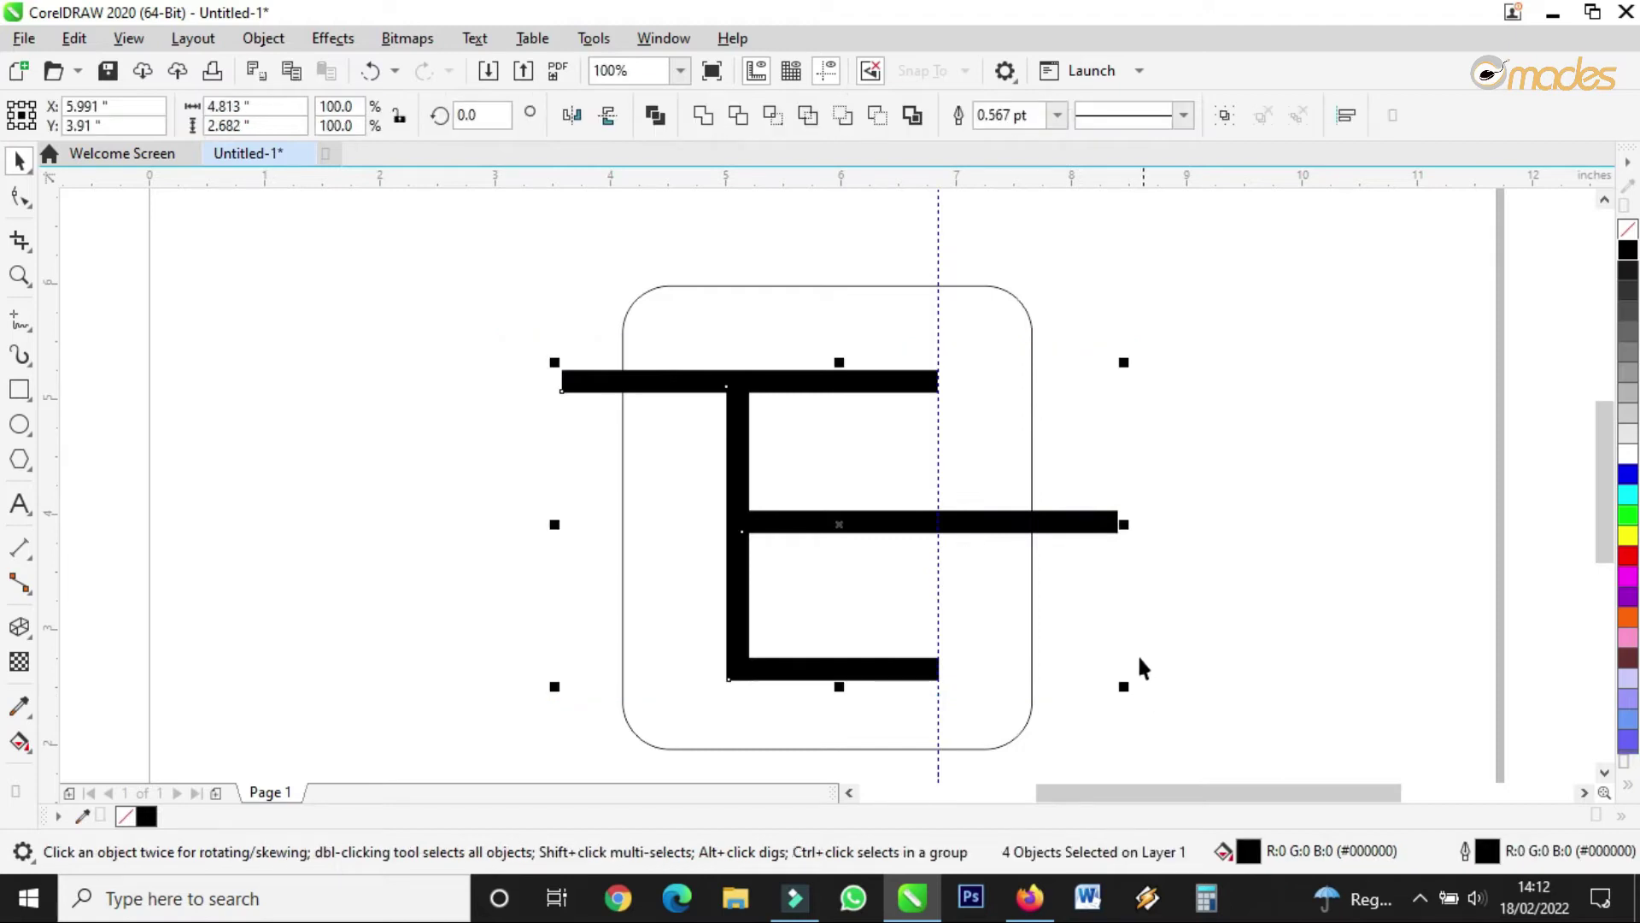
left_click(704, 116)
left_click(1168, 318)
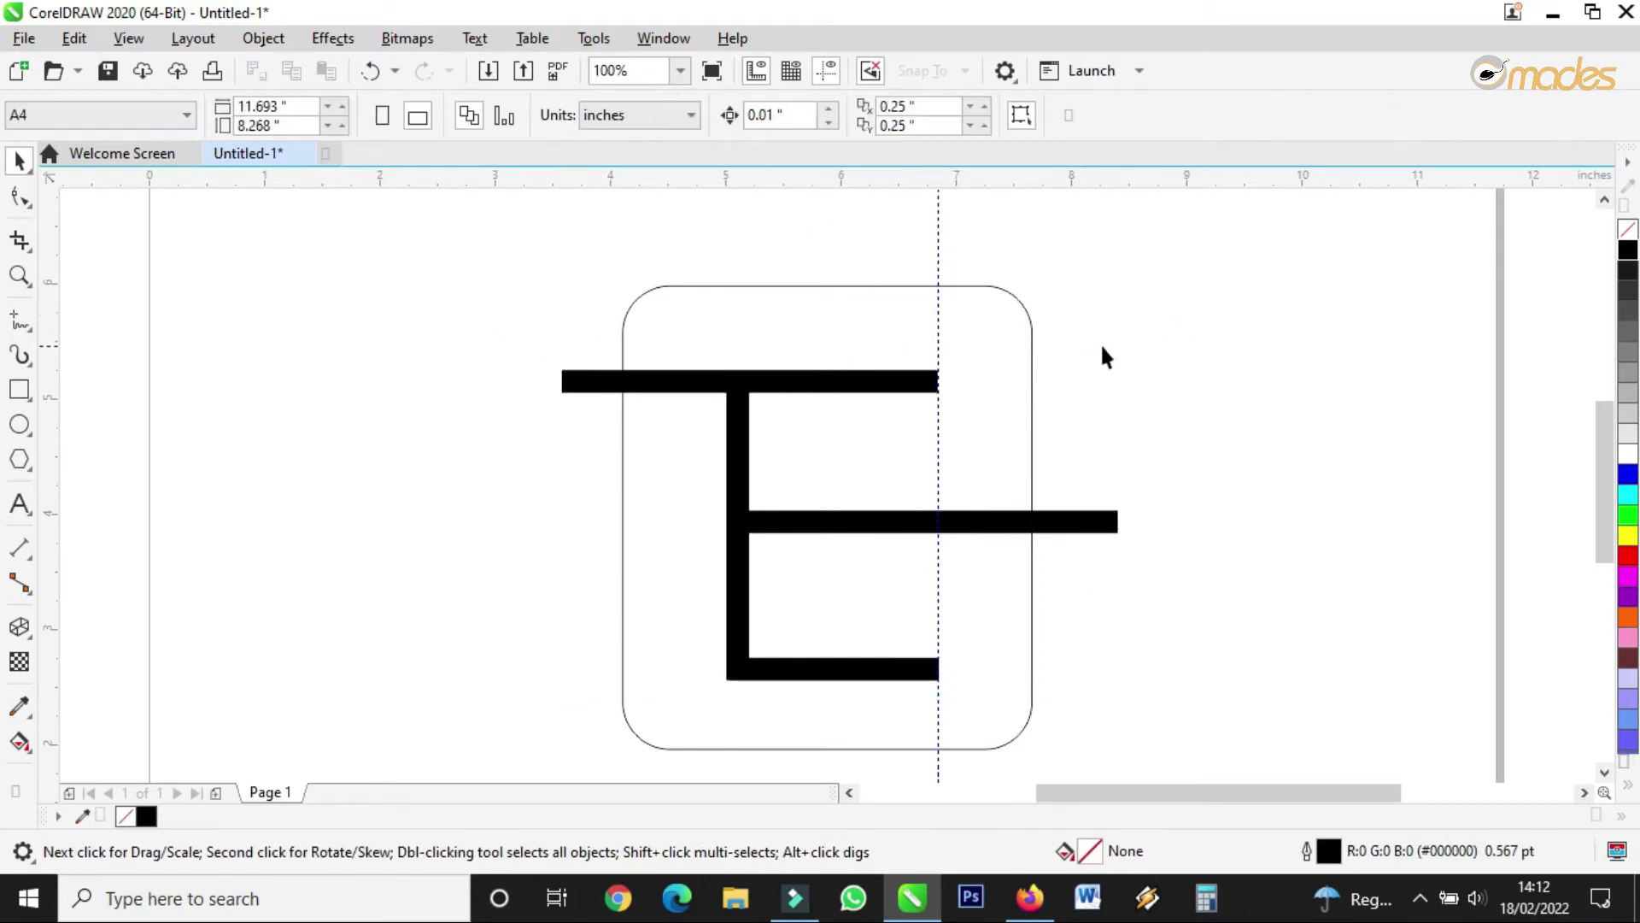
Fill the two regions of the rounded rectangle separated by the black bars with orange using Smart Fill.
left_click(1018, 333)
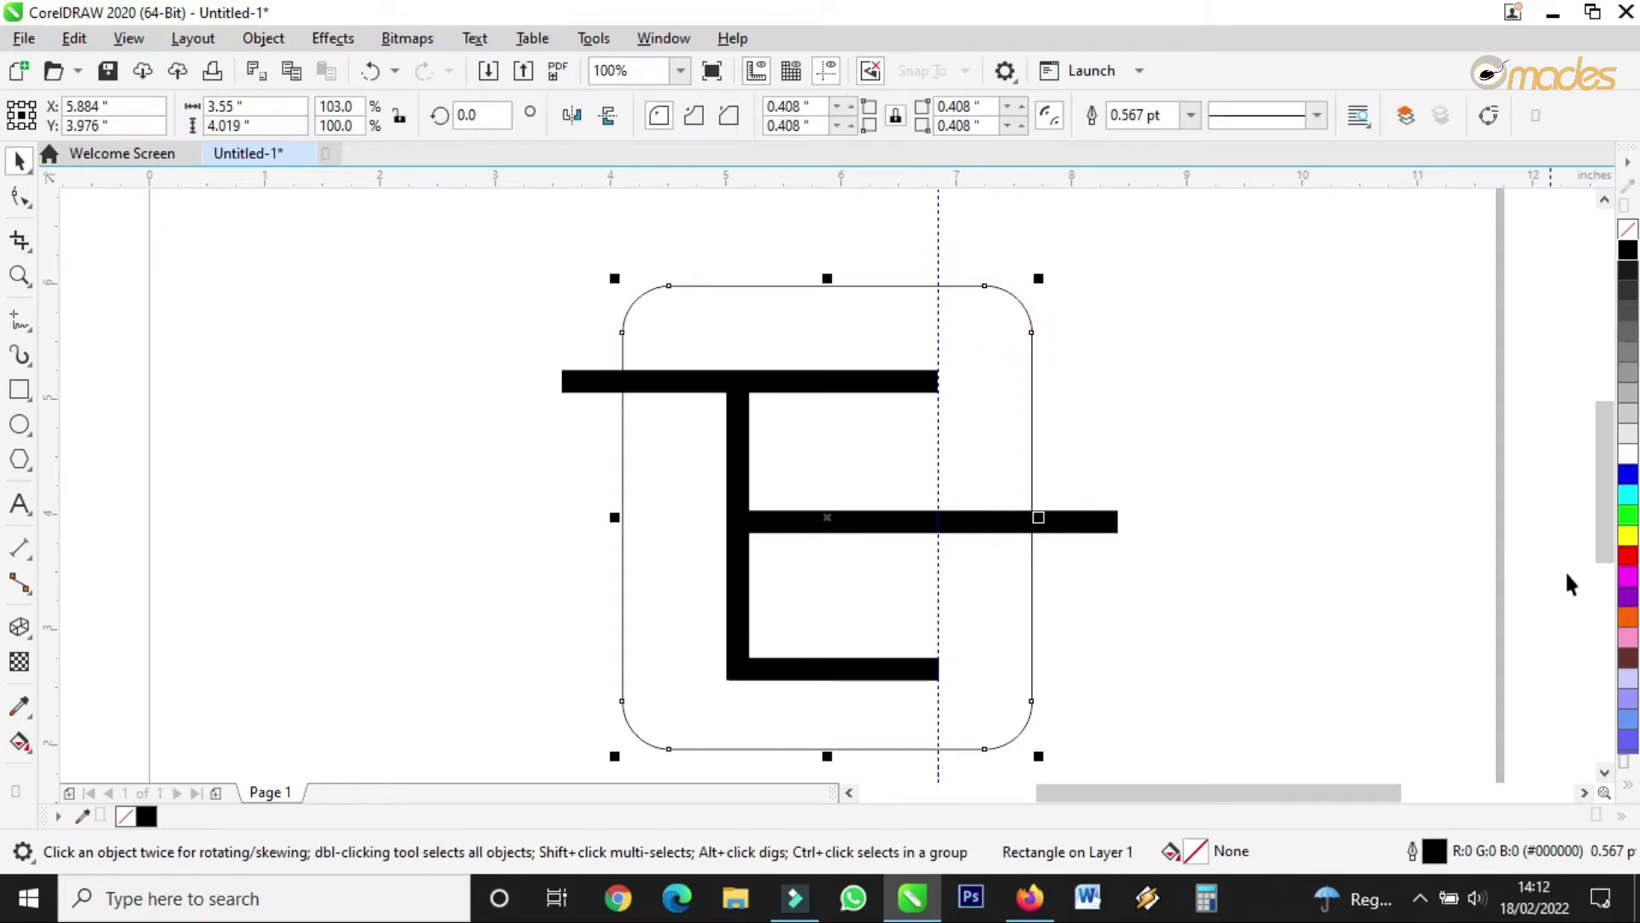
left_click(34, 753)
left_click(258, 489)
left_click(34, 752)
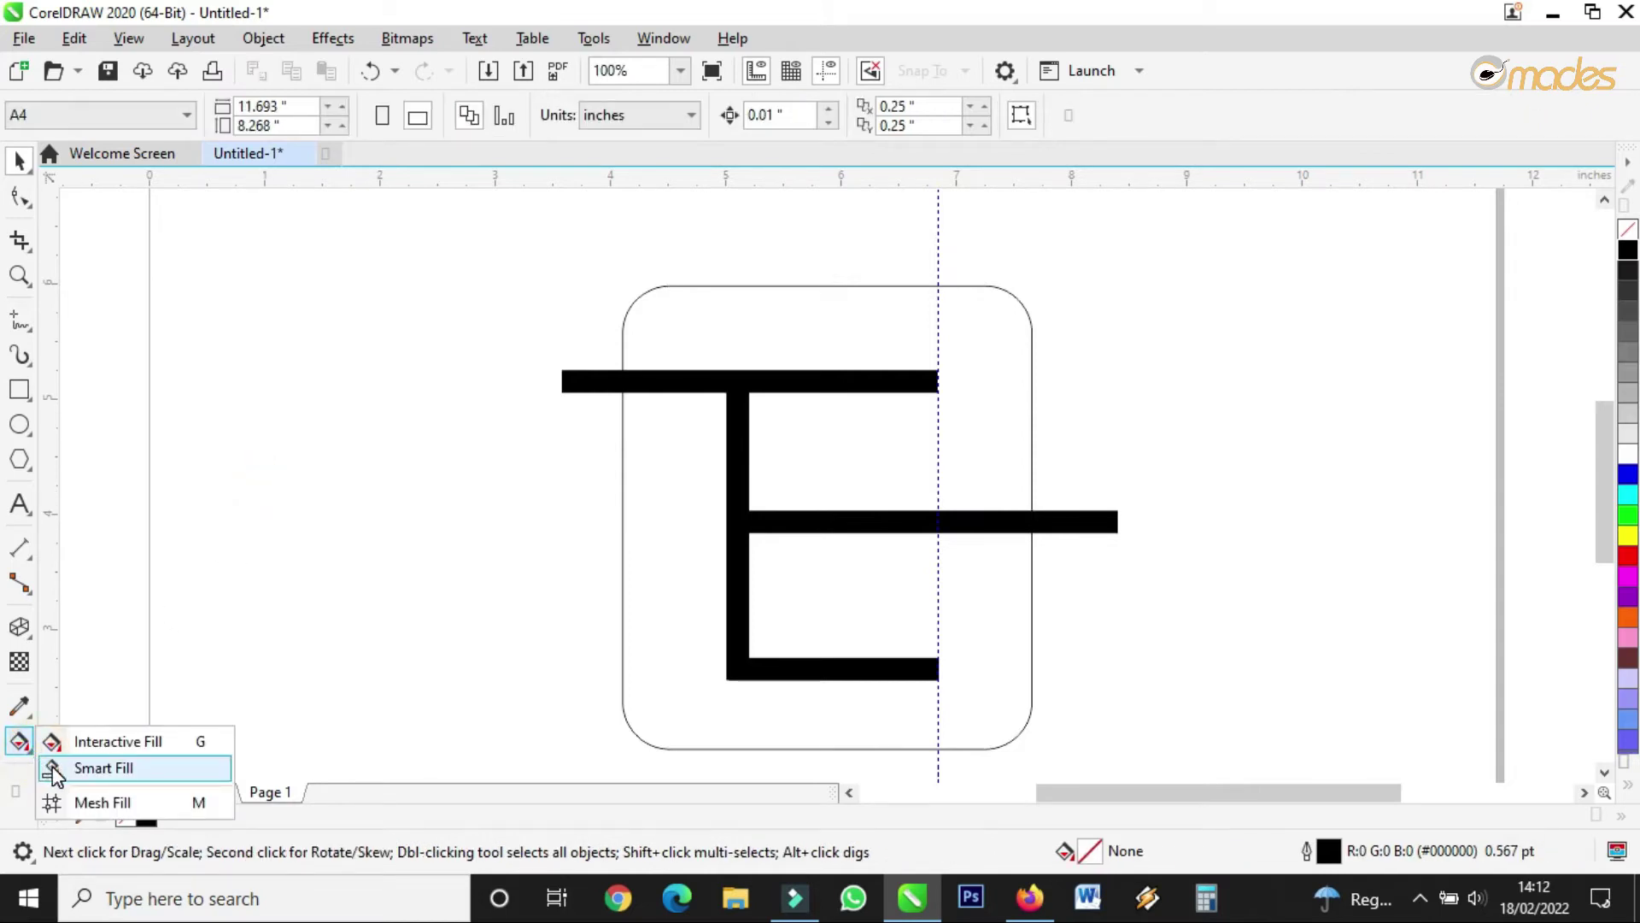
left_click(53, 766)
left_click(698, 551)
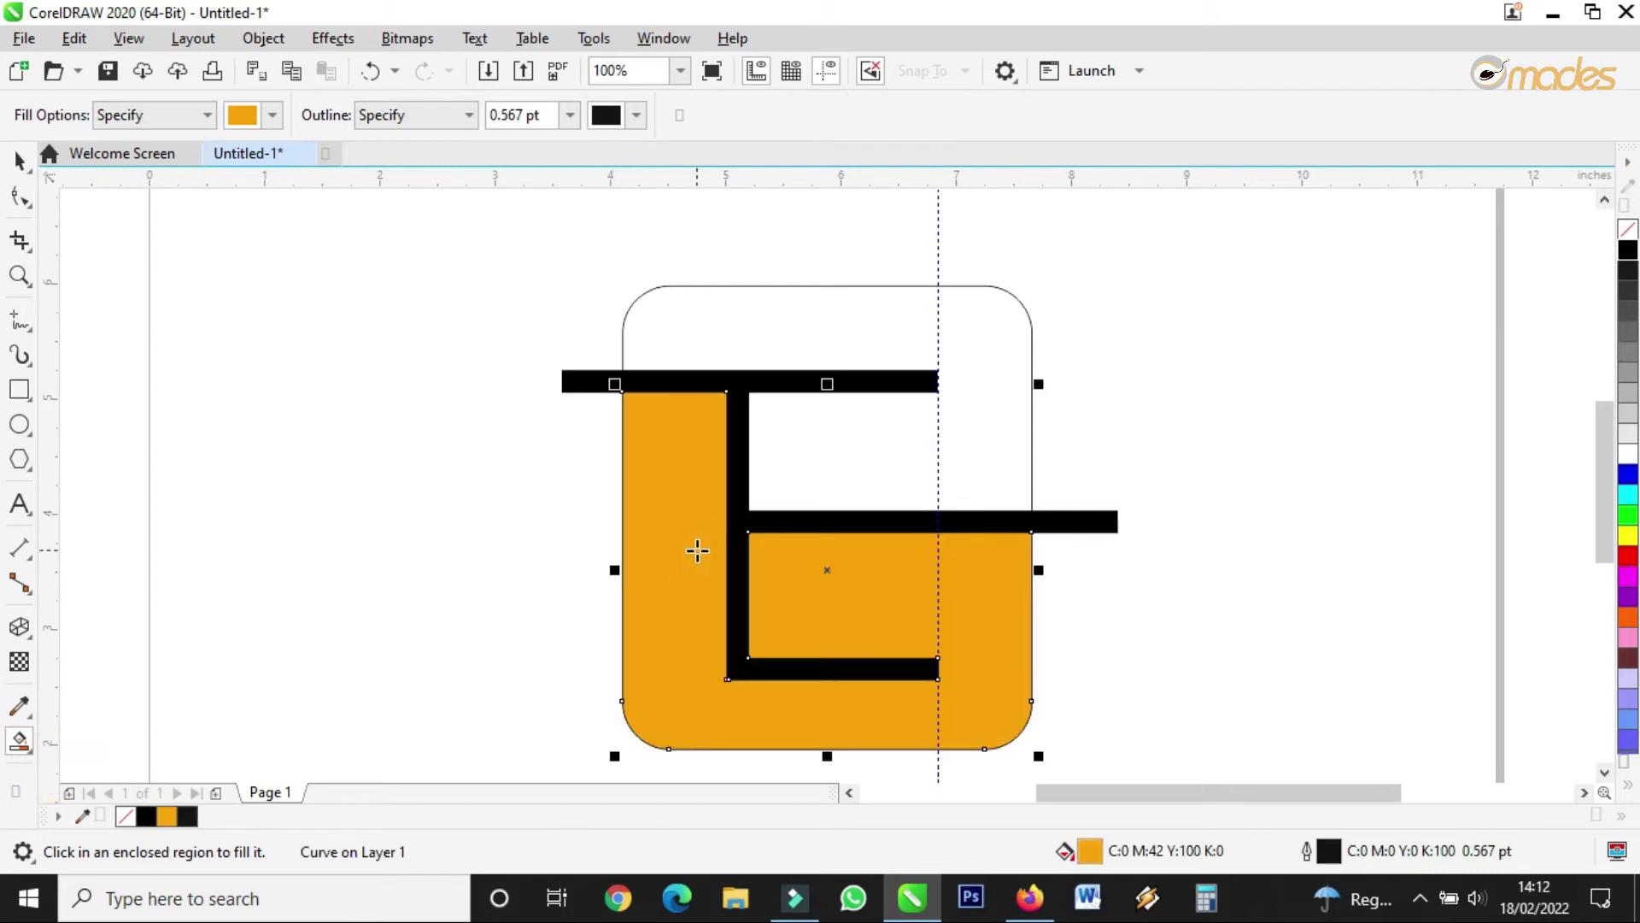
left_click(842, 466)
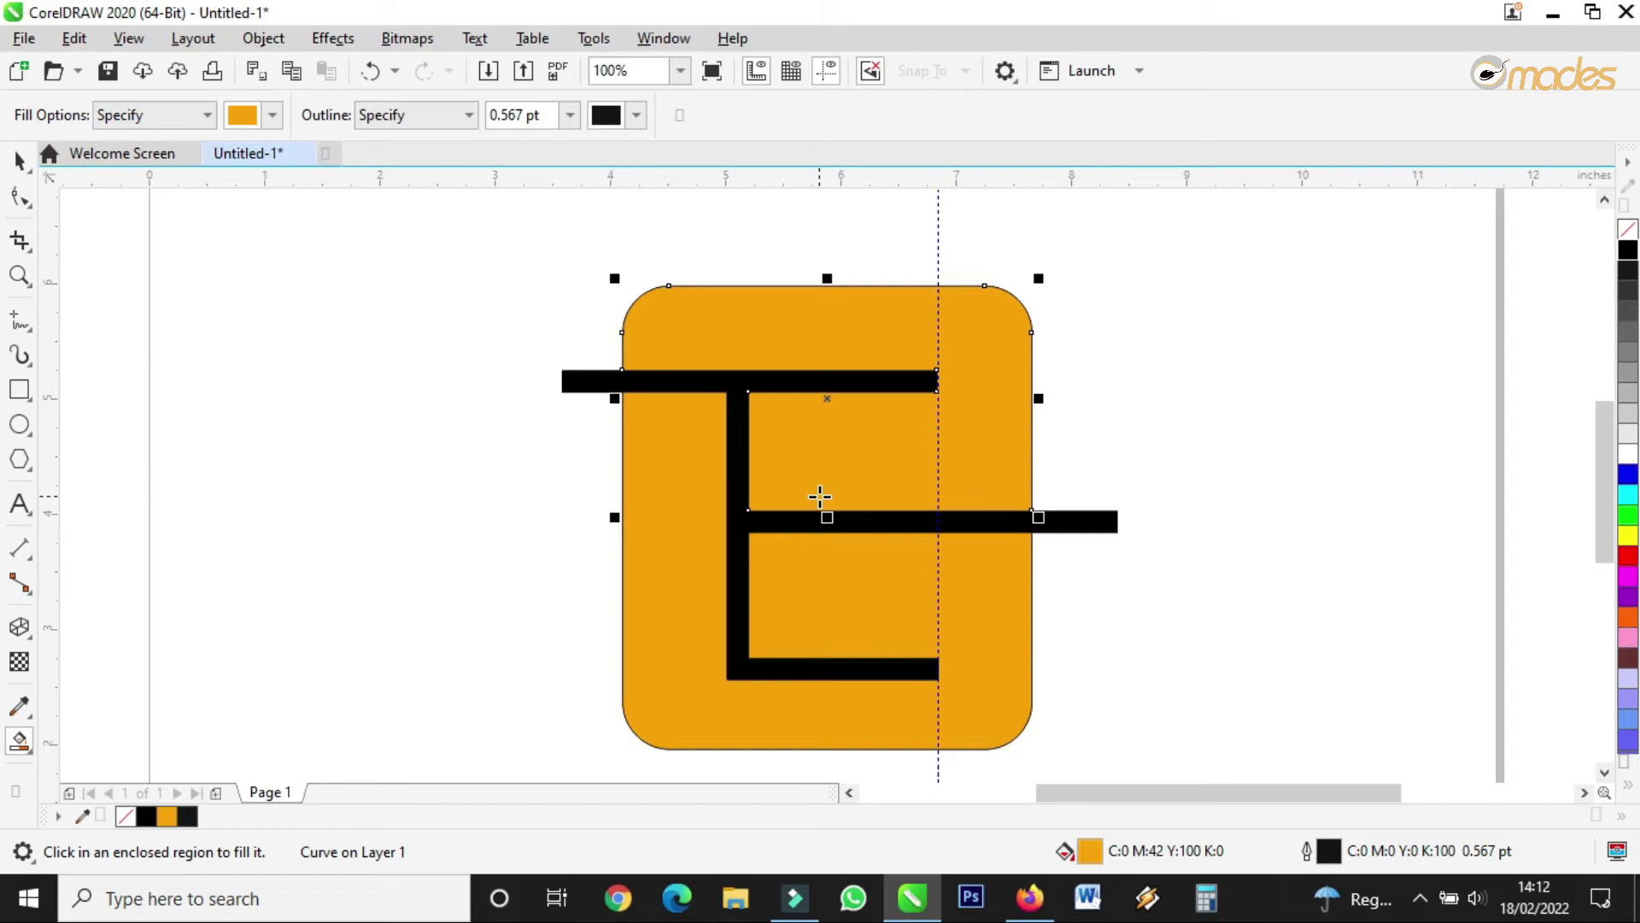
left_click(19, 161)
left_click(1148, 299)
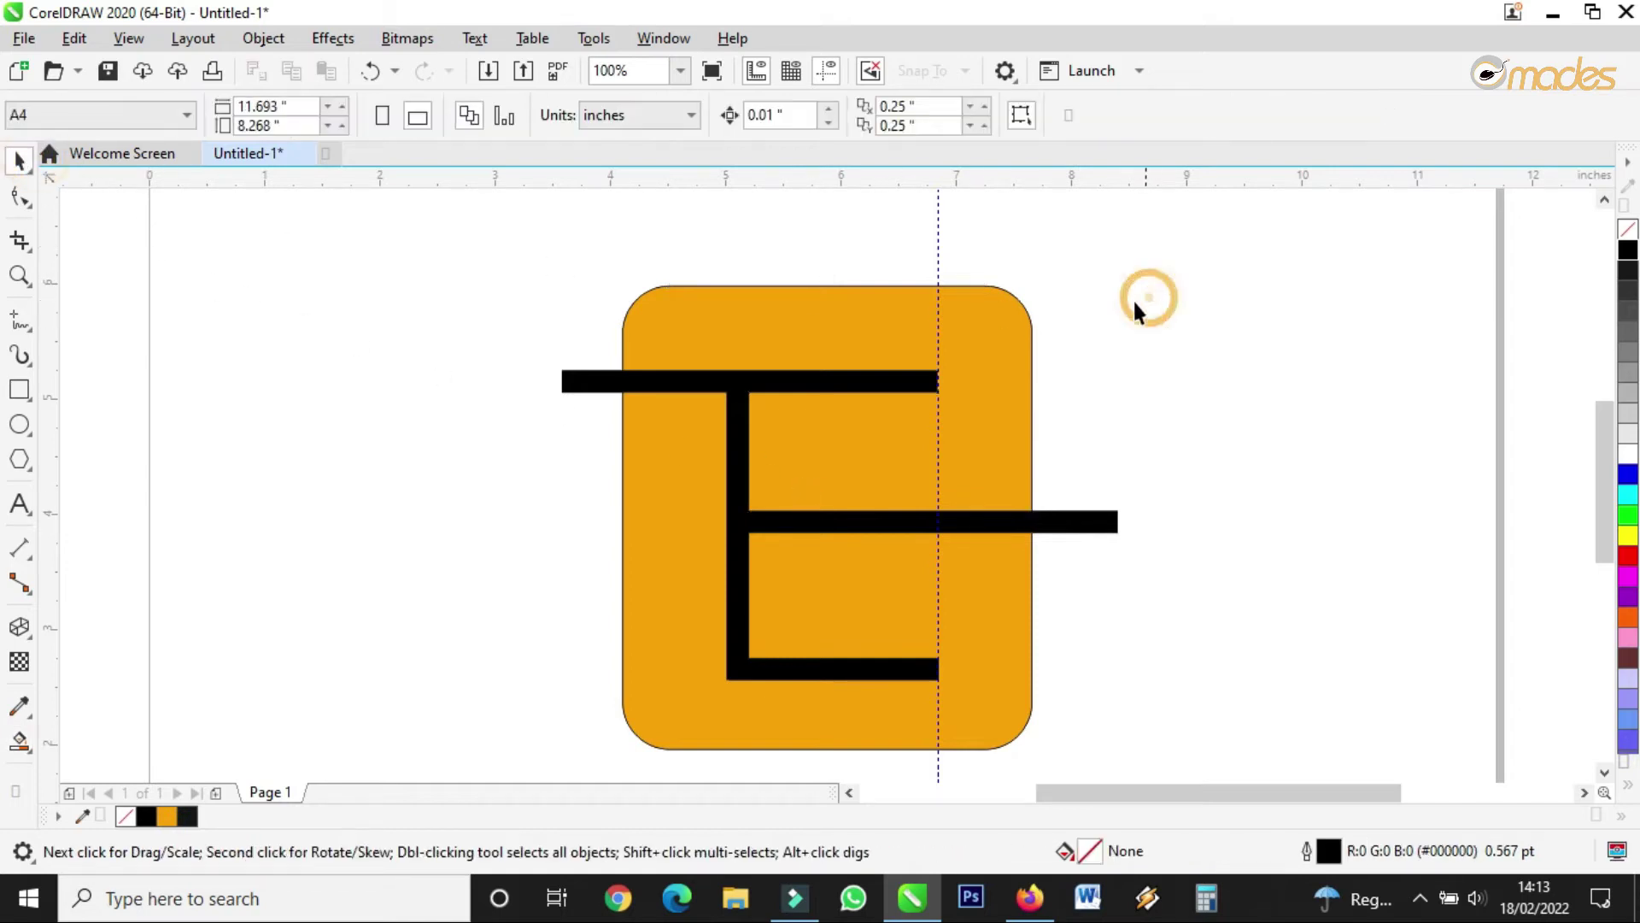
left_click(997, 347)
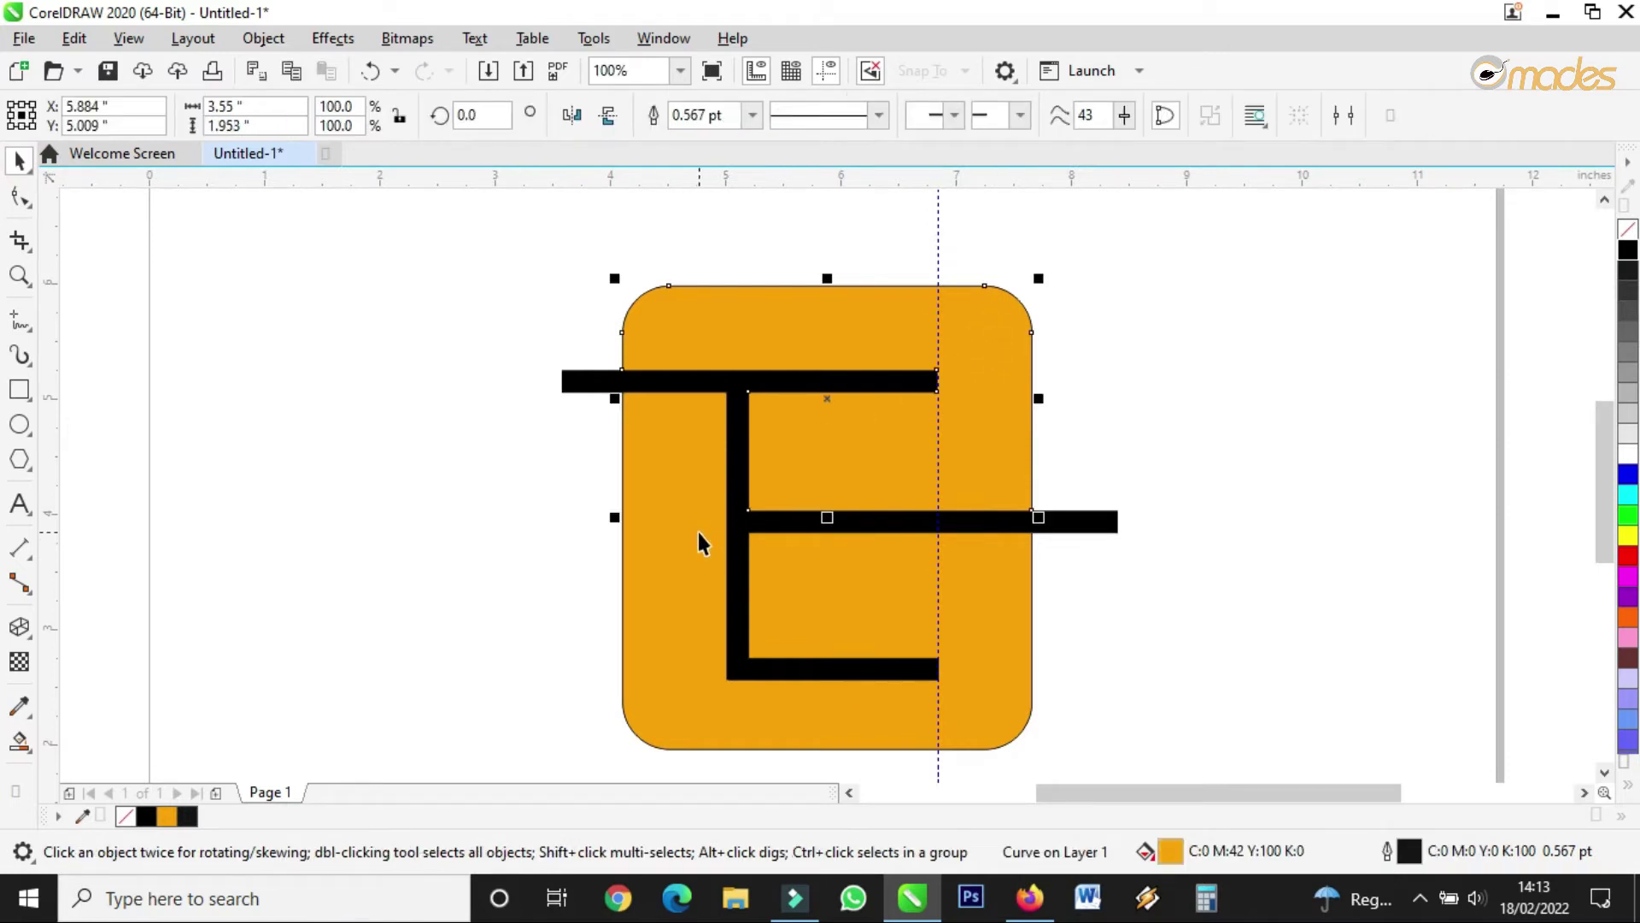
left_click_drag(978, 414, 1010, 341)
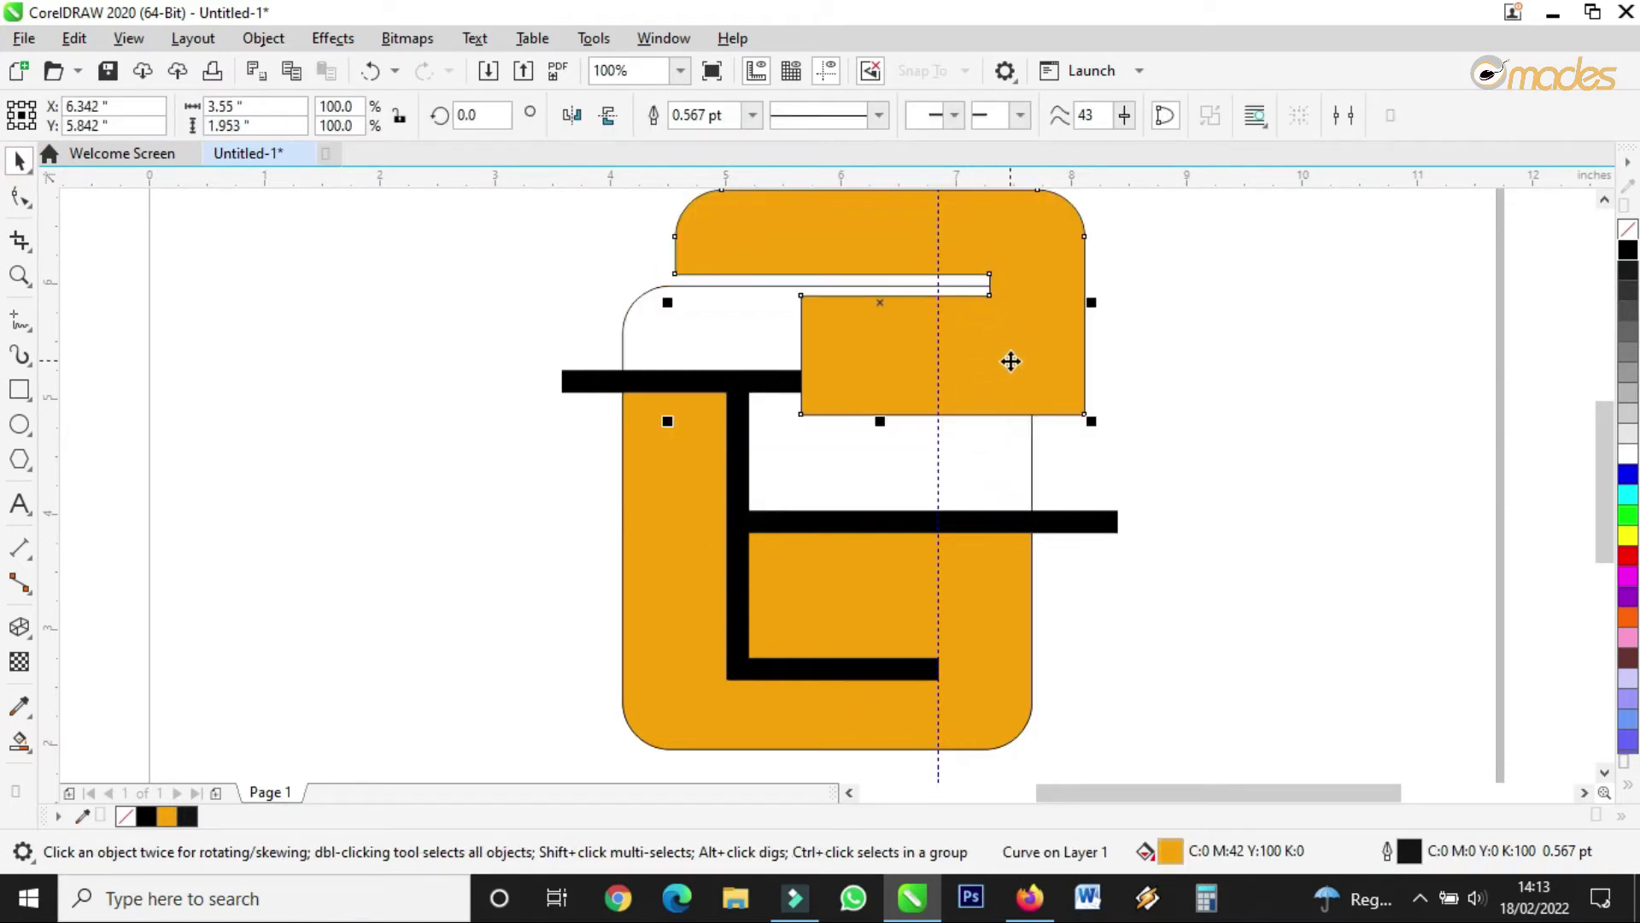
key("ctrl+z")
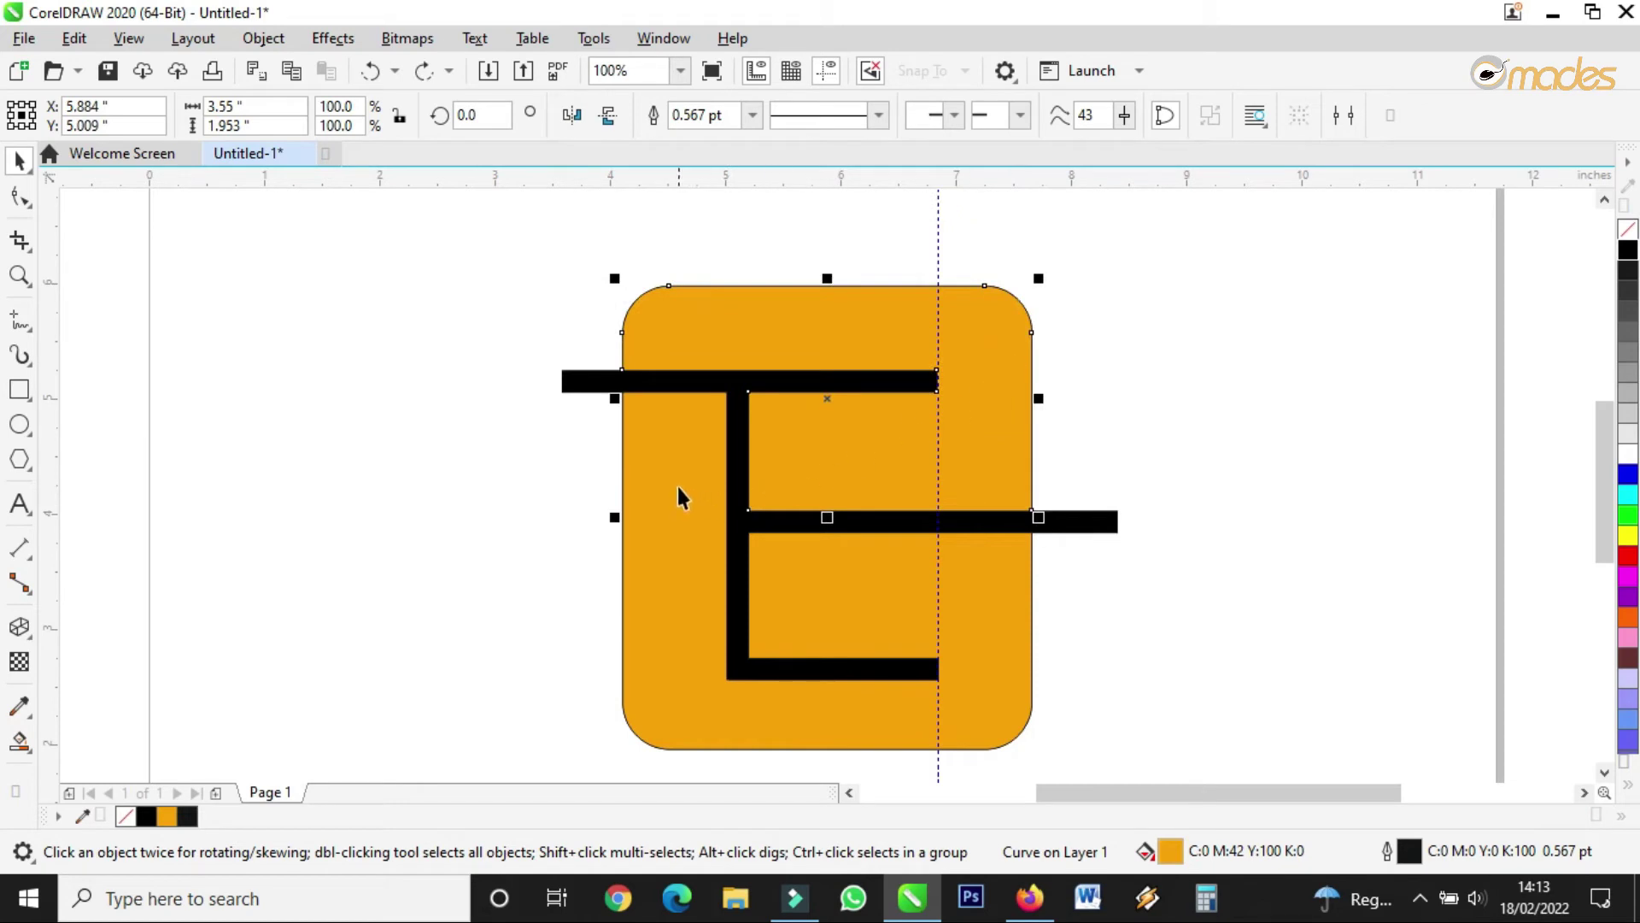
Move the two orange shapes away from the artwork and delete the original frame and black bars.
left_click(716, 229)
left_click(692, 359)
left_click(675, 455, "shift")
left_click_drag(652, 476, 1175, 463)
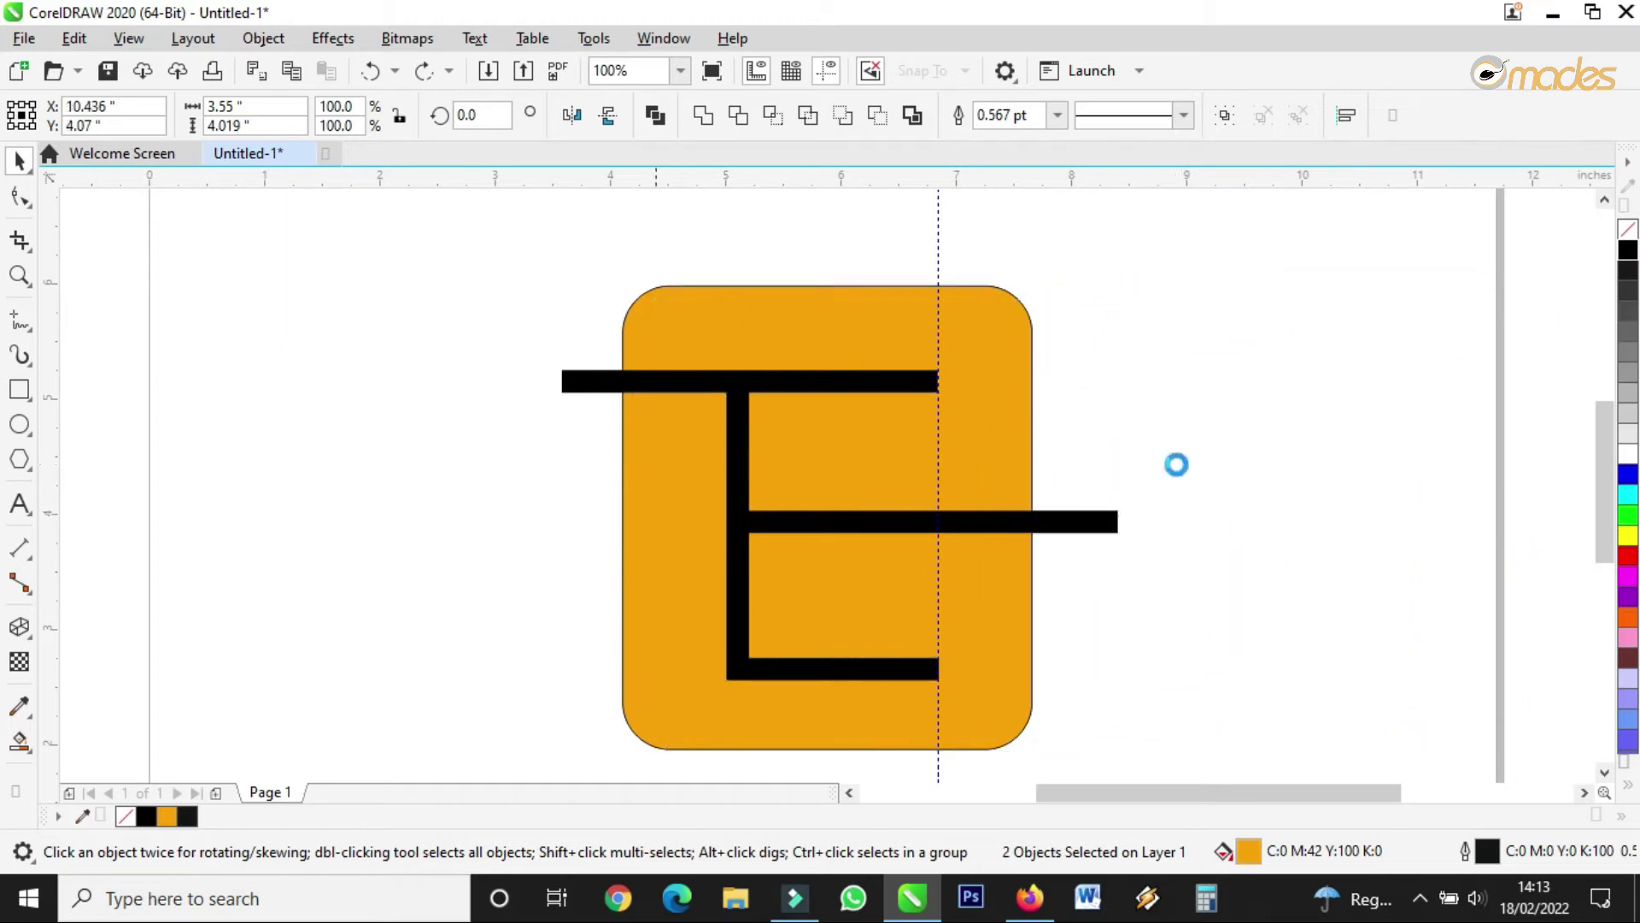
left_click_drag(487, 256, 1150, 749)
key("Delete")
Move the two orange shapes together back onto the page, centred at about X 5.12 and Y 4.10 inches.
scroll(908, 593, "down", 2)
left_click_drag(812, 423, 1120, 636)
scroll(1004, 566, "up", 1)
scroll(1004, 566, "up", 1)
left_click_drag(1083, 476, 509, 483)
scroll(879, 453, "down", 2)
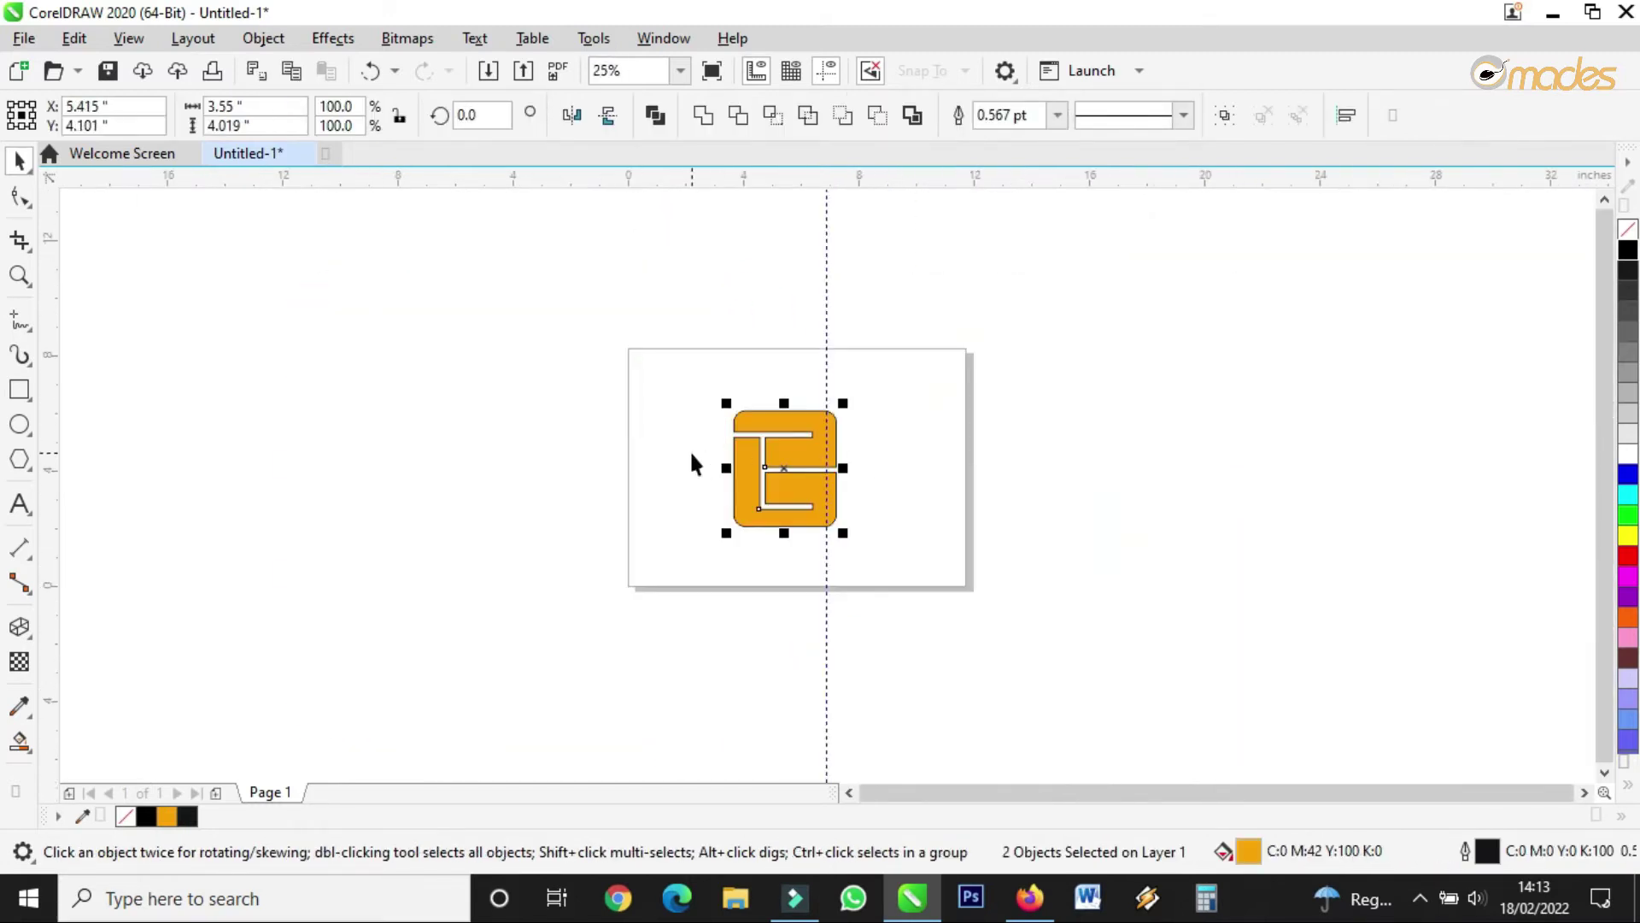
scroll(839, 466, "up", 2)
left_click_drag(707, 458, 673, 458)
left_click(1109, 483)
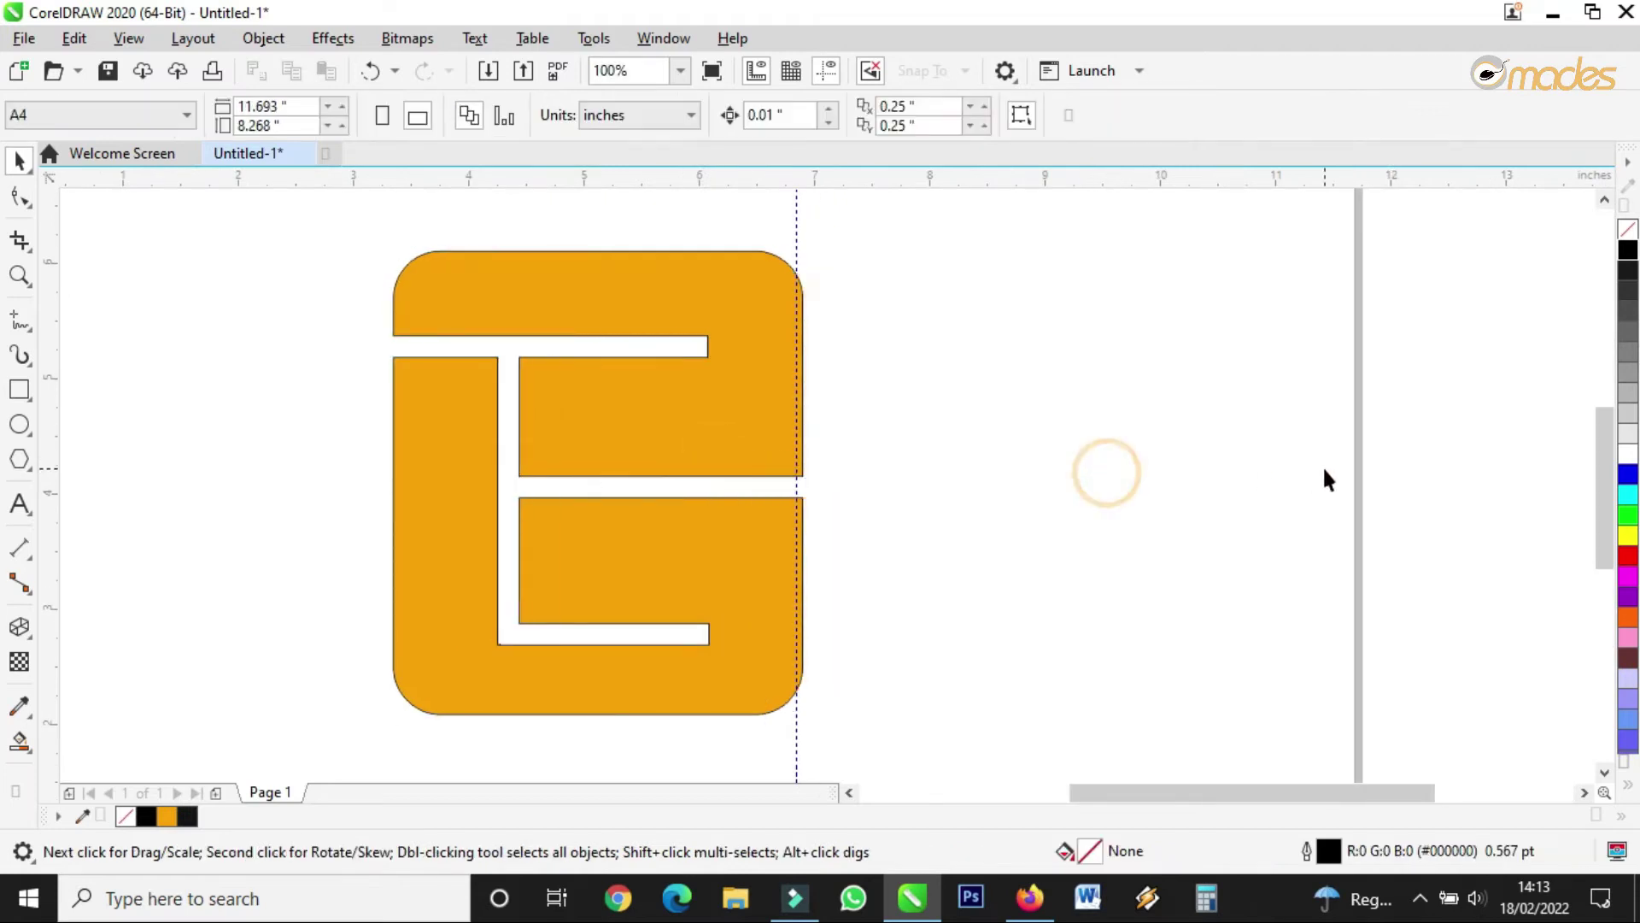
Delete the vertical guideline crossing the orange shapes.
scroll(1066, 428, "down", 2)
scroll(1044, 436, "up", 2)
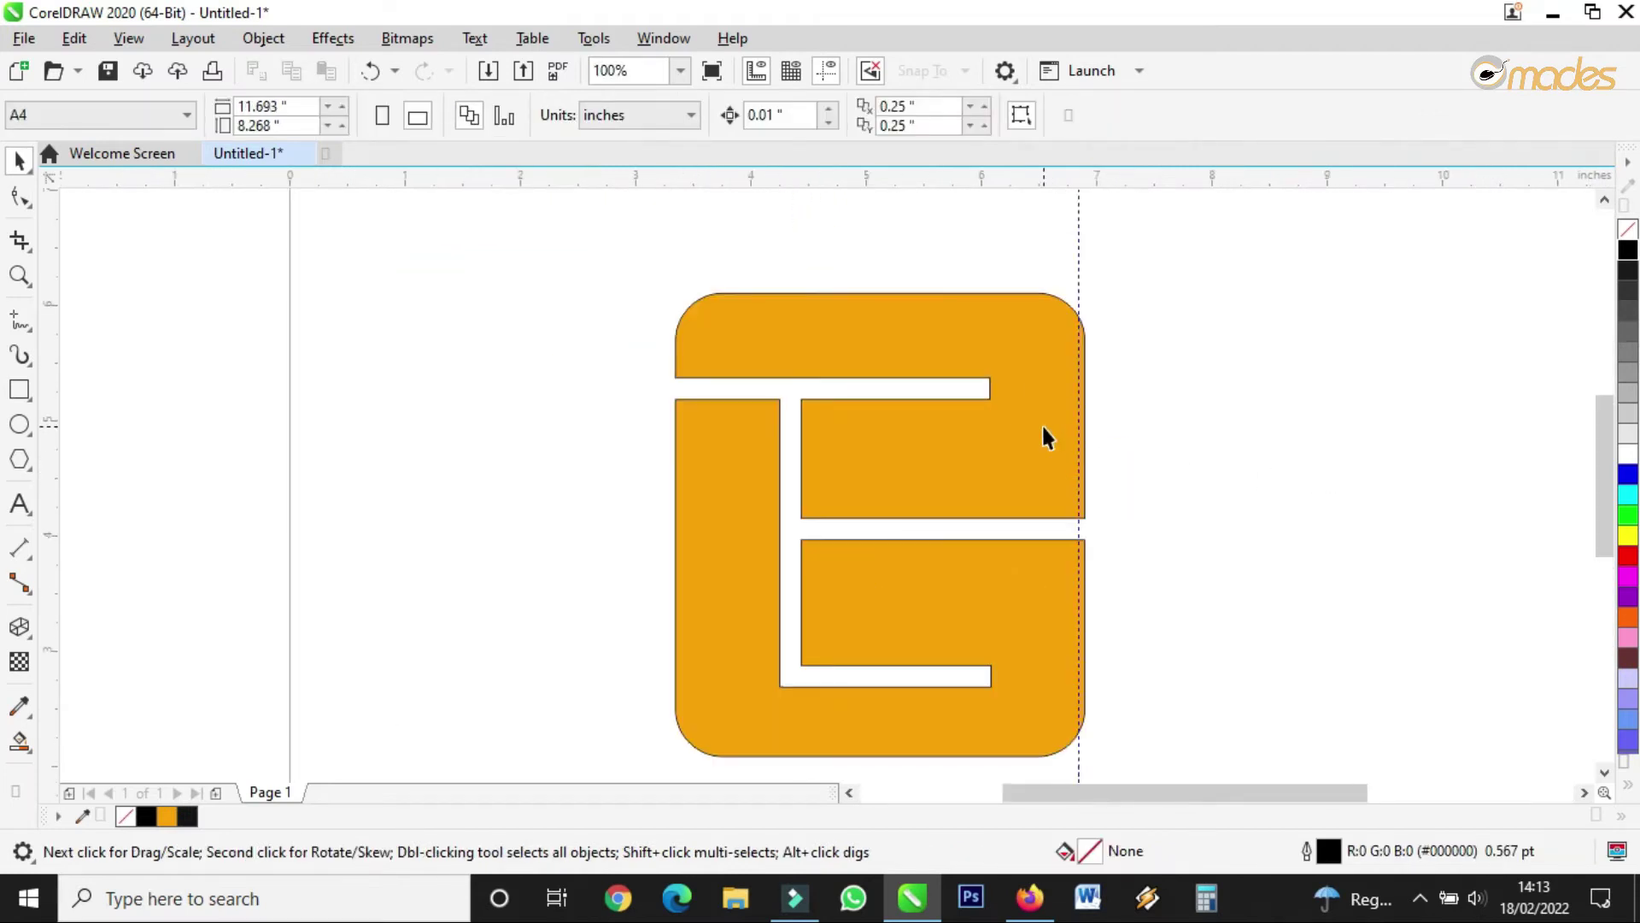
left_click(1078, 301)
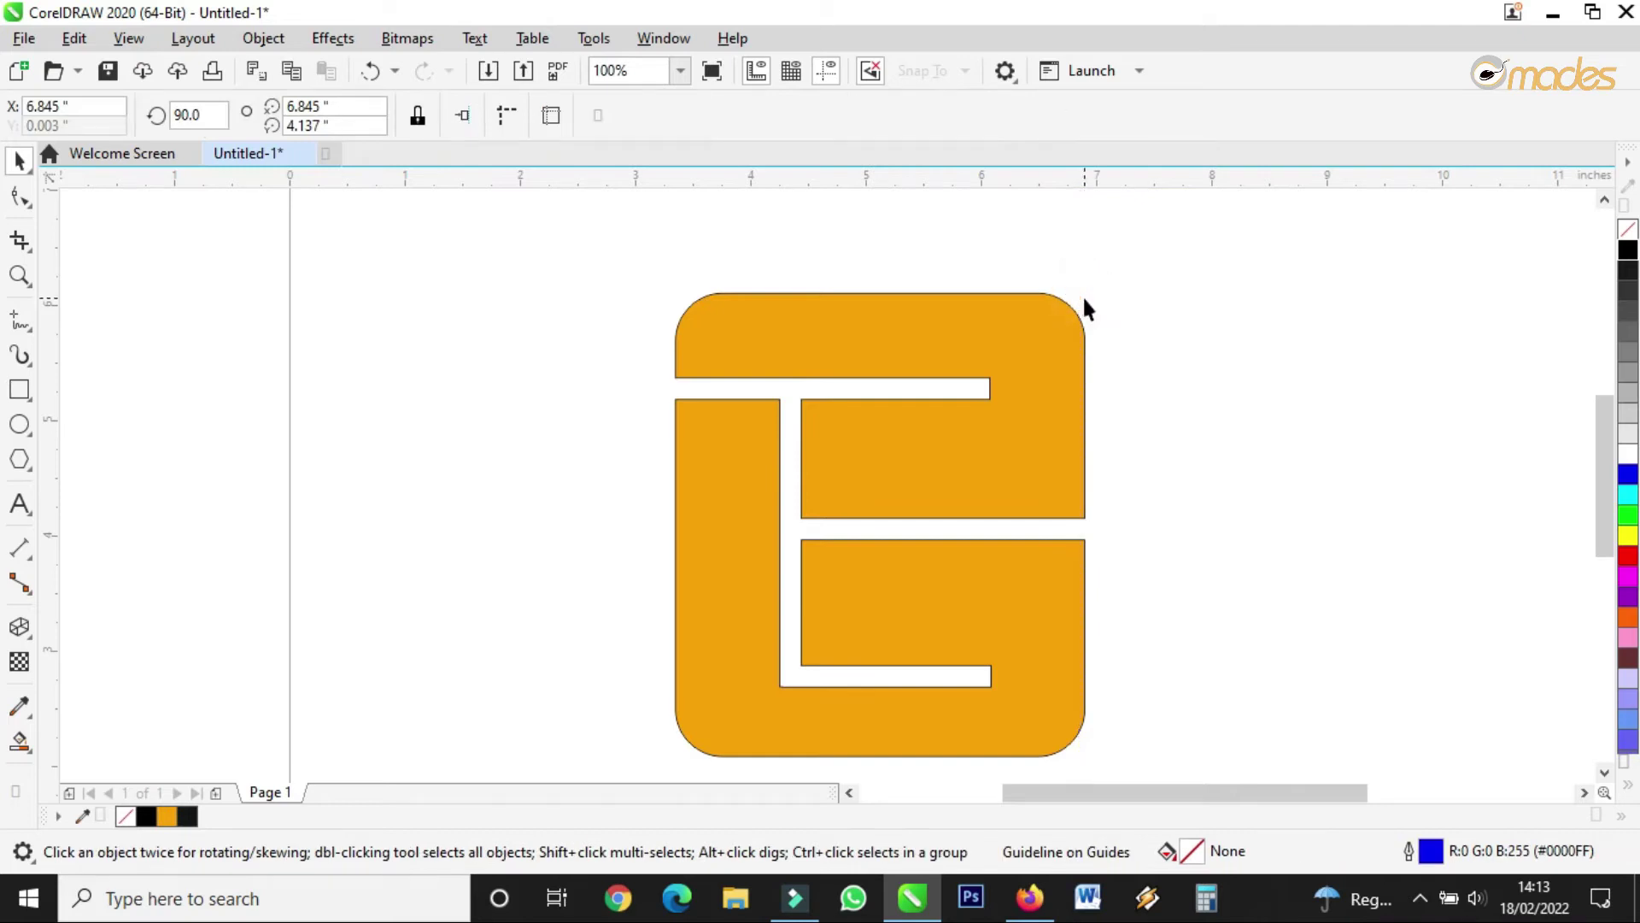
key("Delete")
Remove the outline from both orange shapes by setting their outline width to None.
left_click_drag(629, 260, 1146, 766)
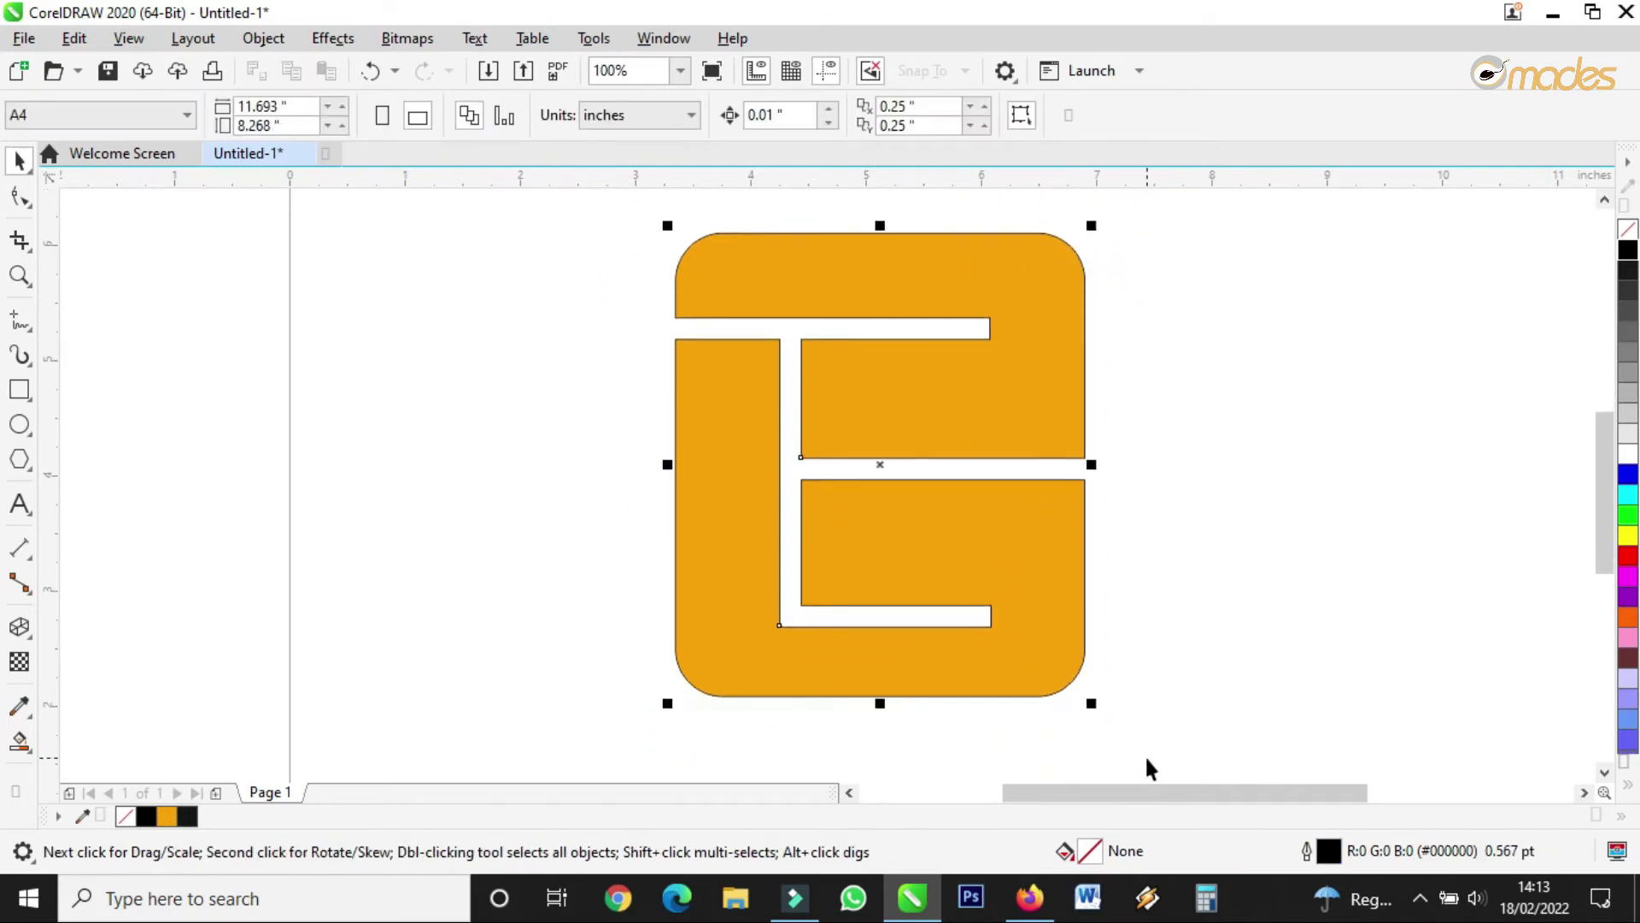
left_click(1058, 118)
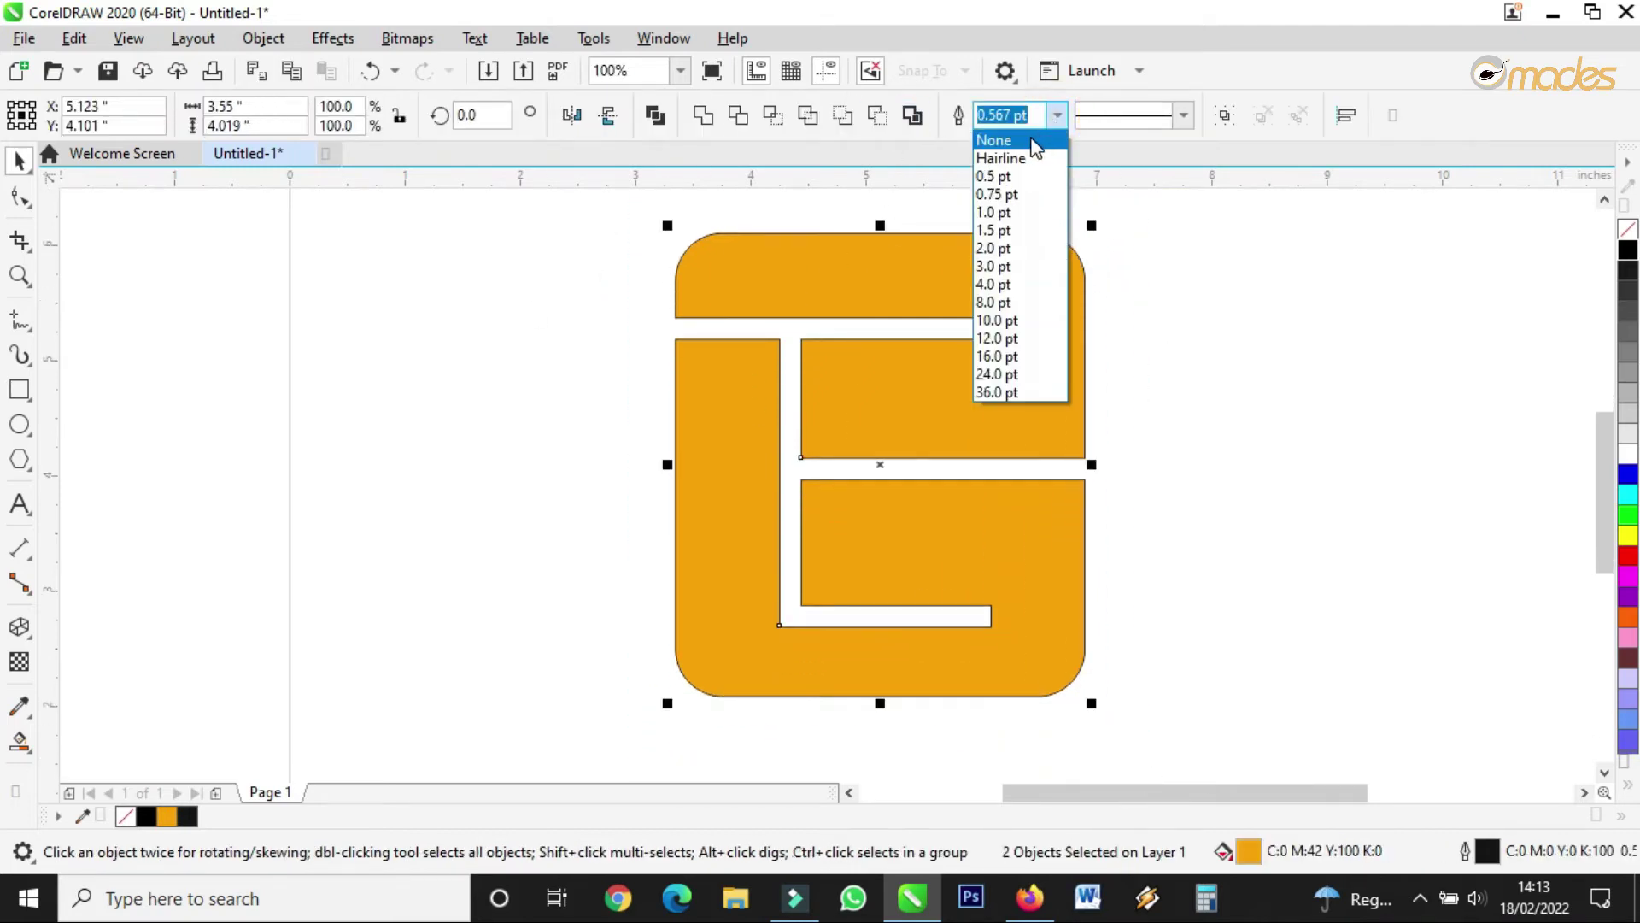
left_click(1034, 142)
left_click(1139, 274)
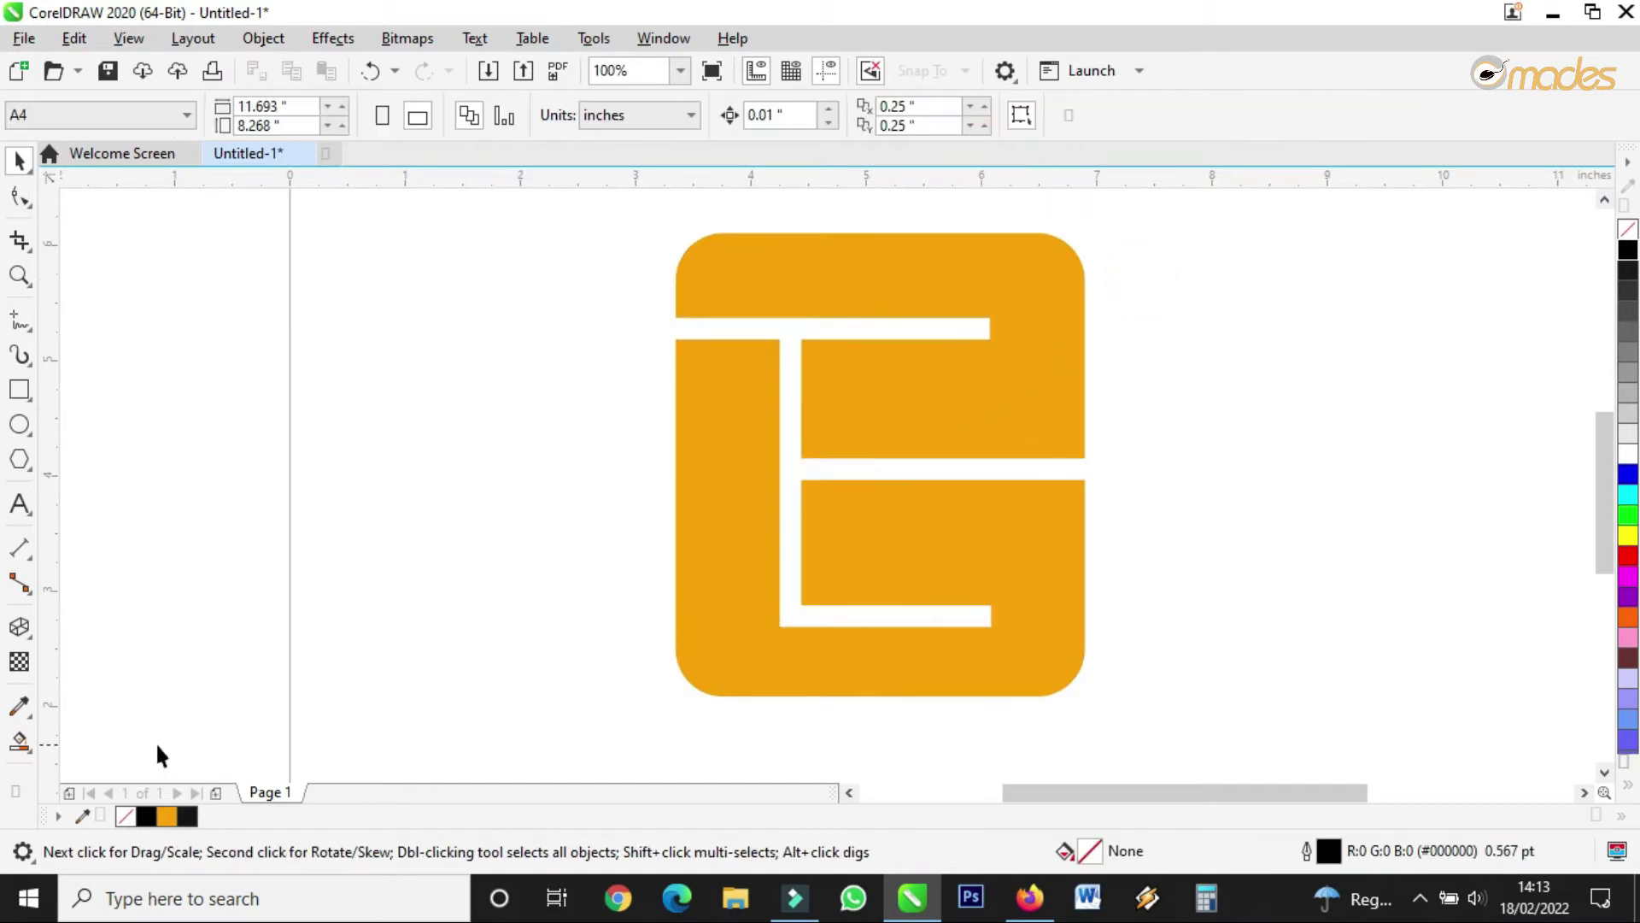
left_click(31, 752)
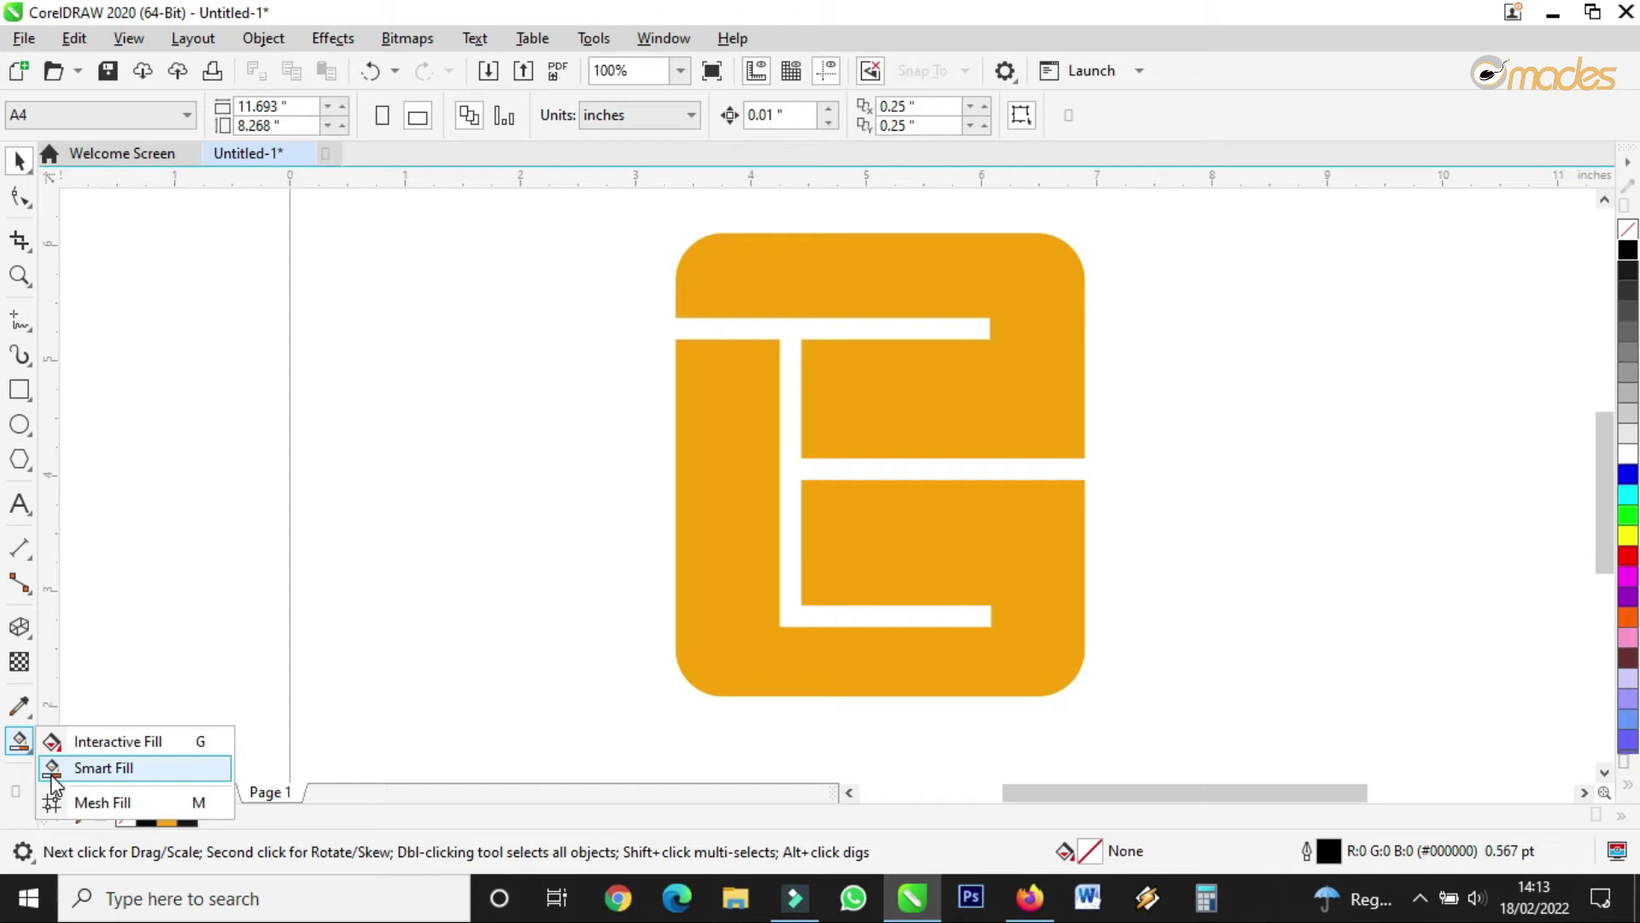
left_click(1344, 513)
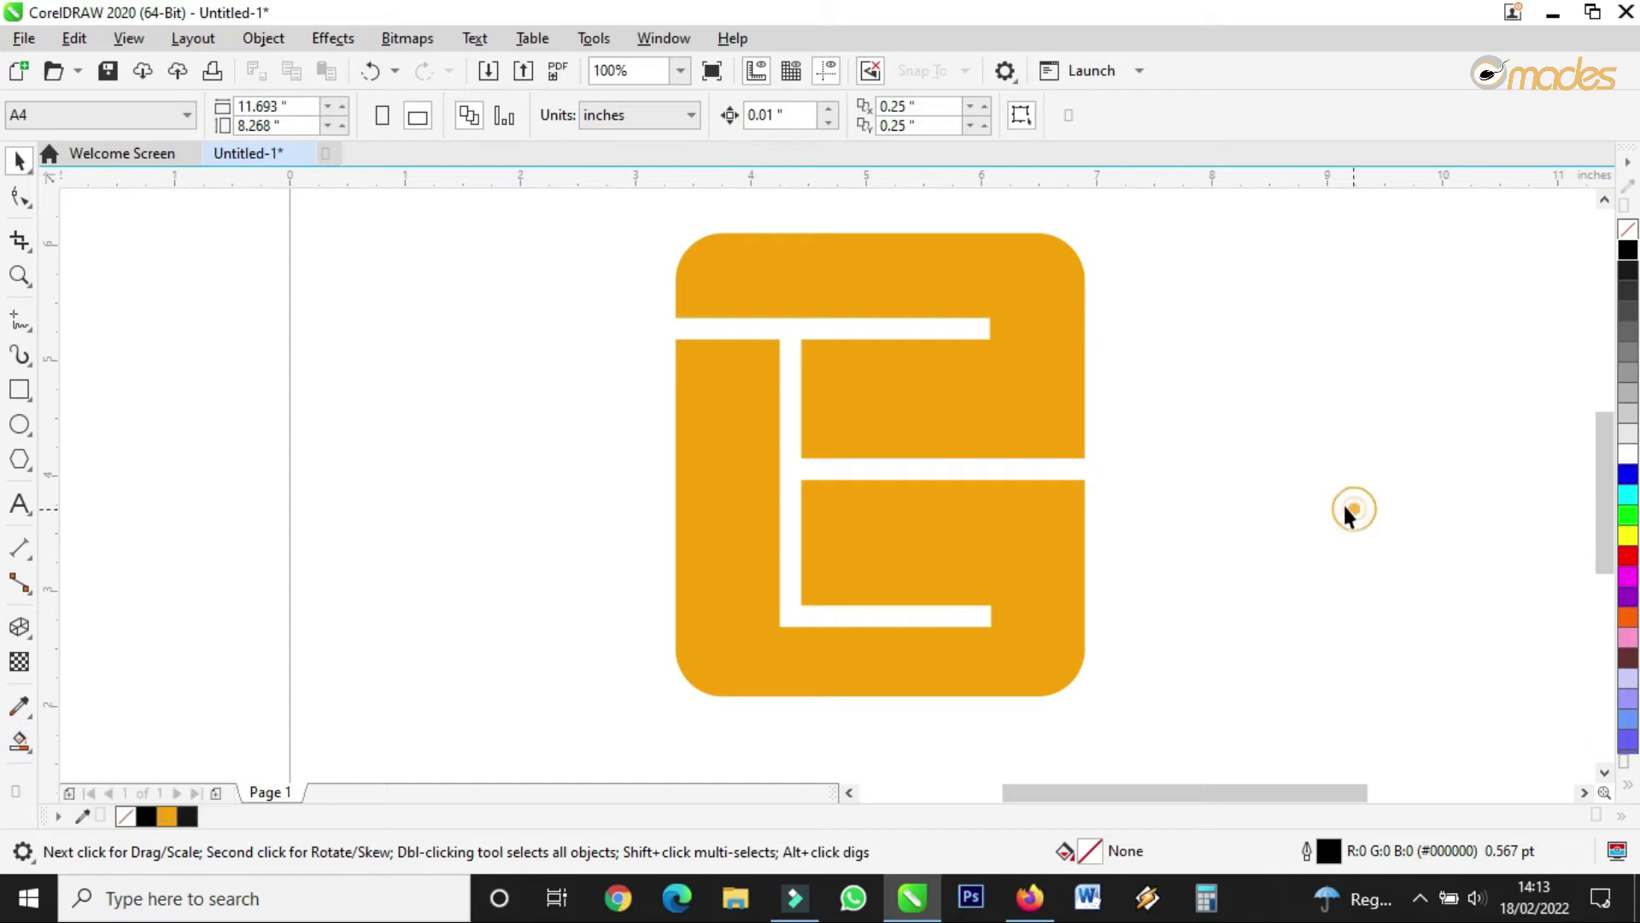
Fill the upper shape of the logo with a dark shade of blue.
left_click(1025, 414)
left_click_drag(1628, 472, 1021, 414)
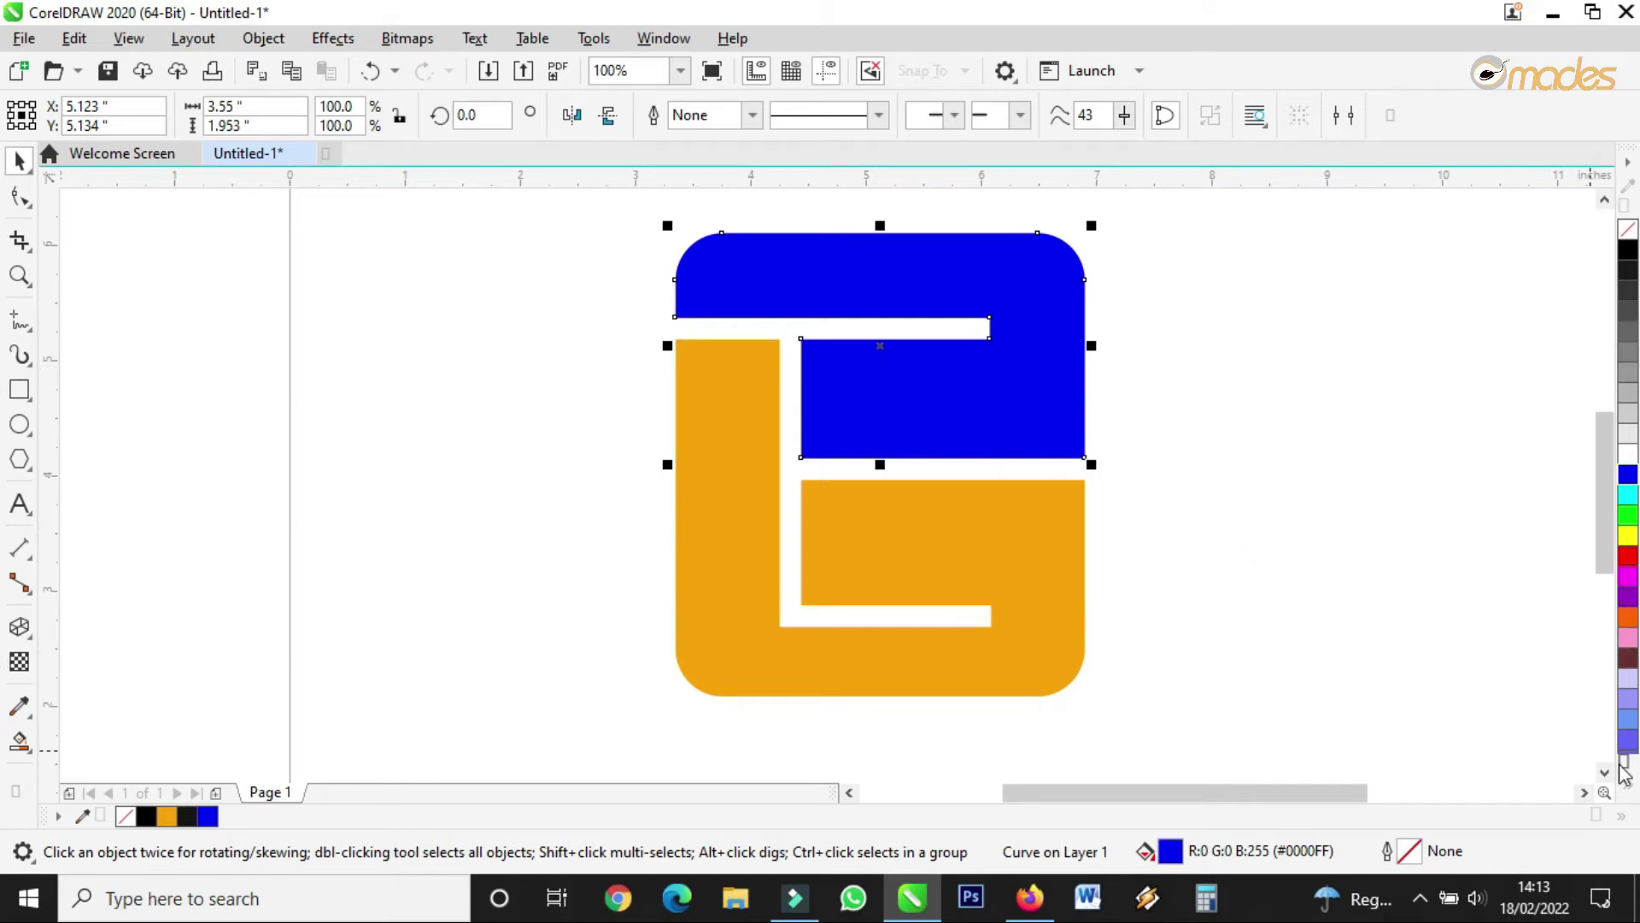
left_click(1635, 476)
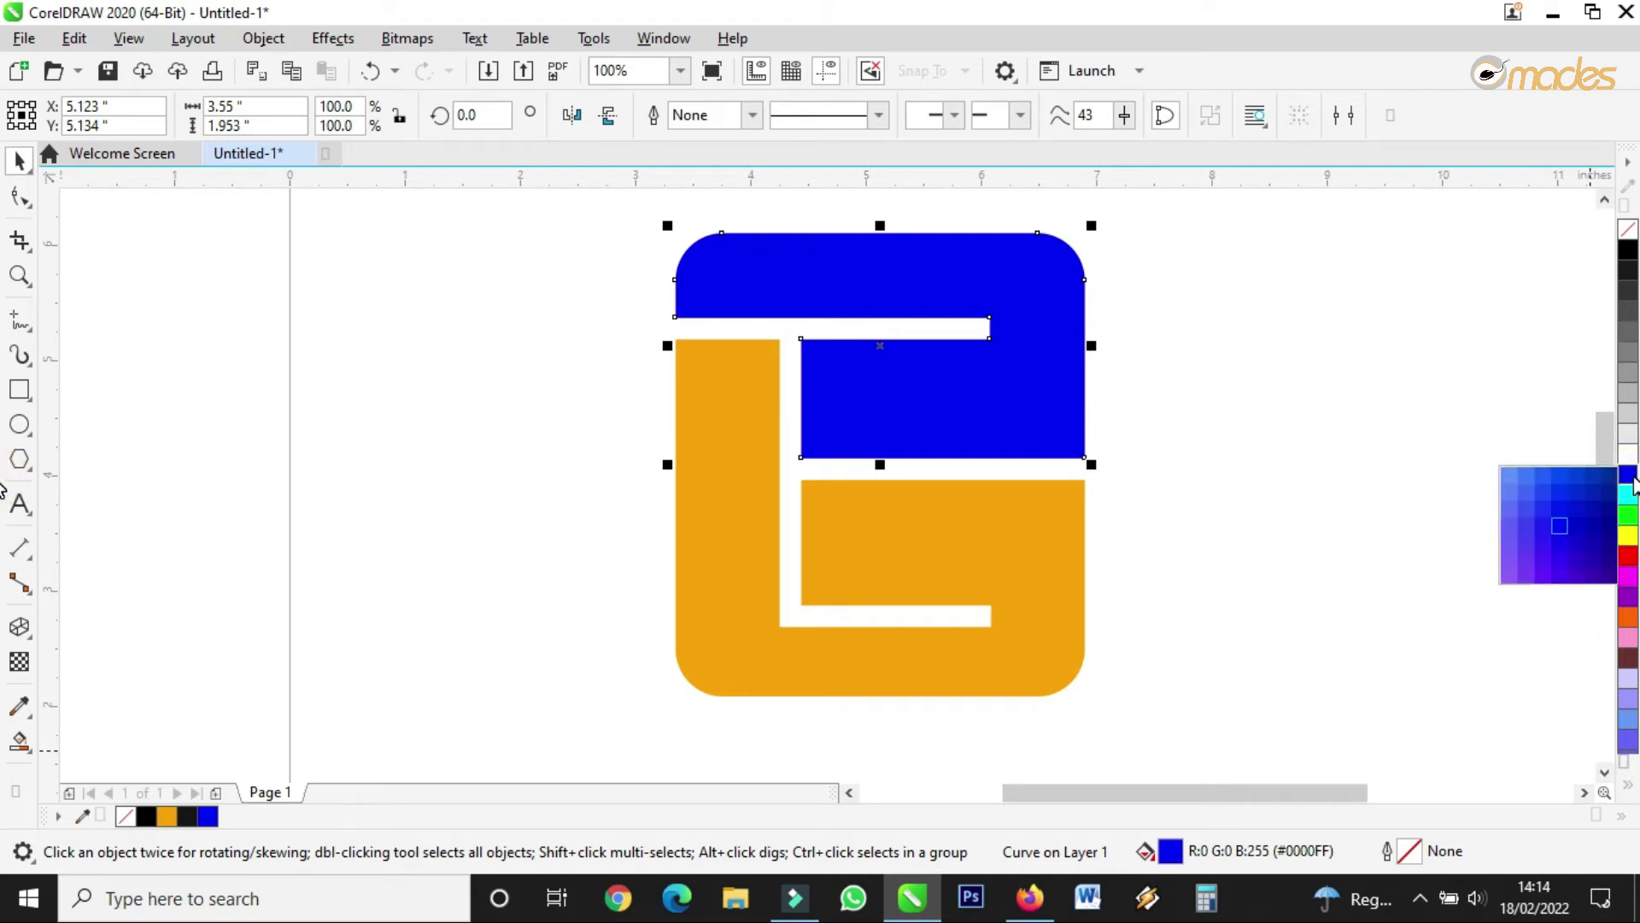
left_click_drag(1593, 539, 1014, 392)
left_click(1231, 502)
Fill the lower shape of the logo with yellow-green #CCCC33.
left_click(1083, 551)
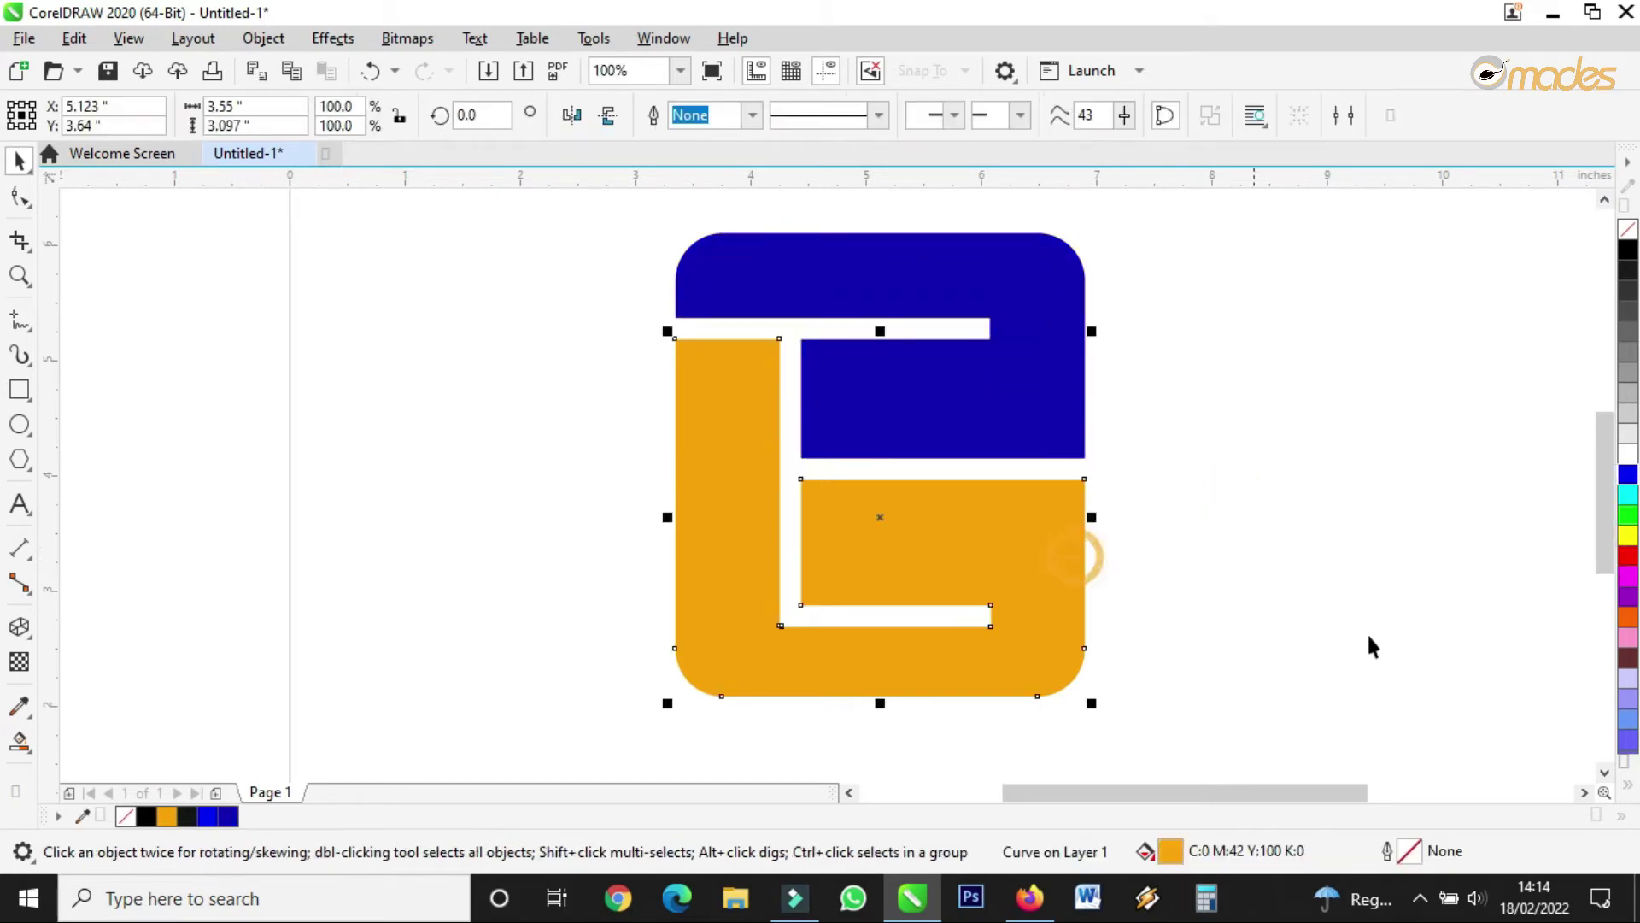
left_click(1627, 787)
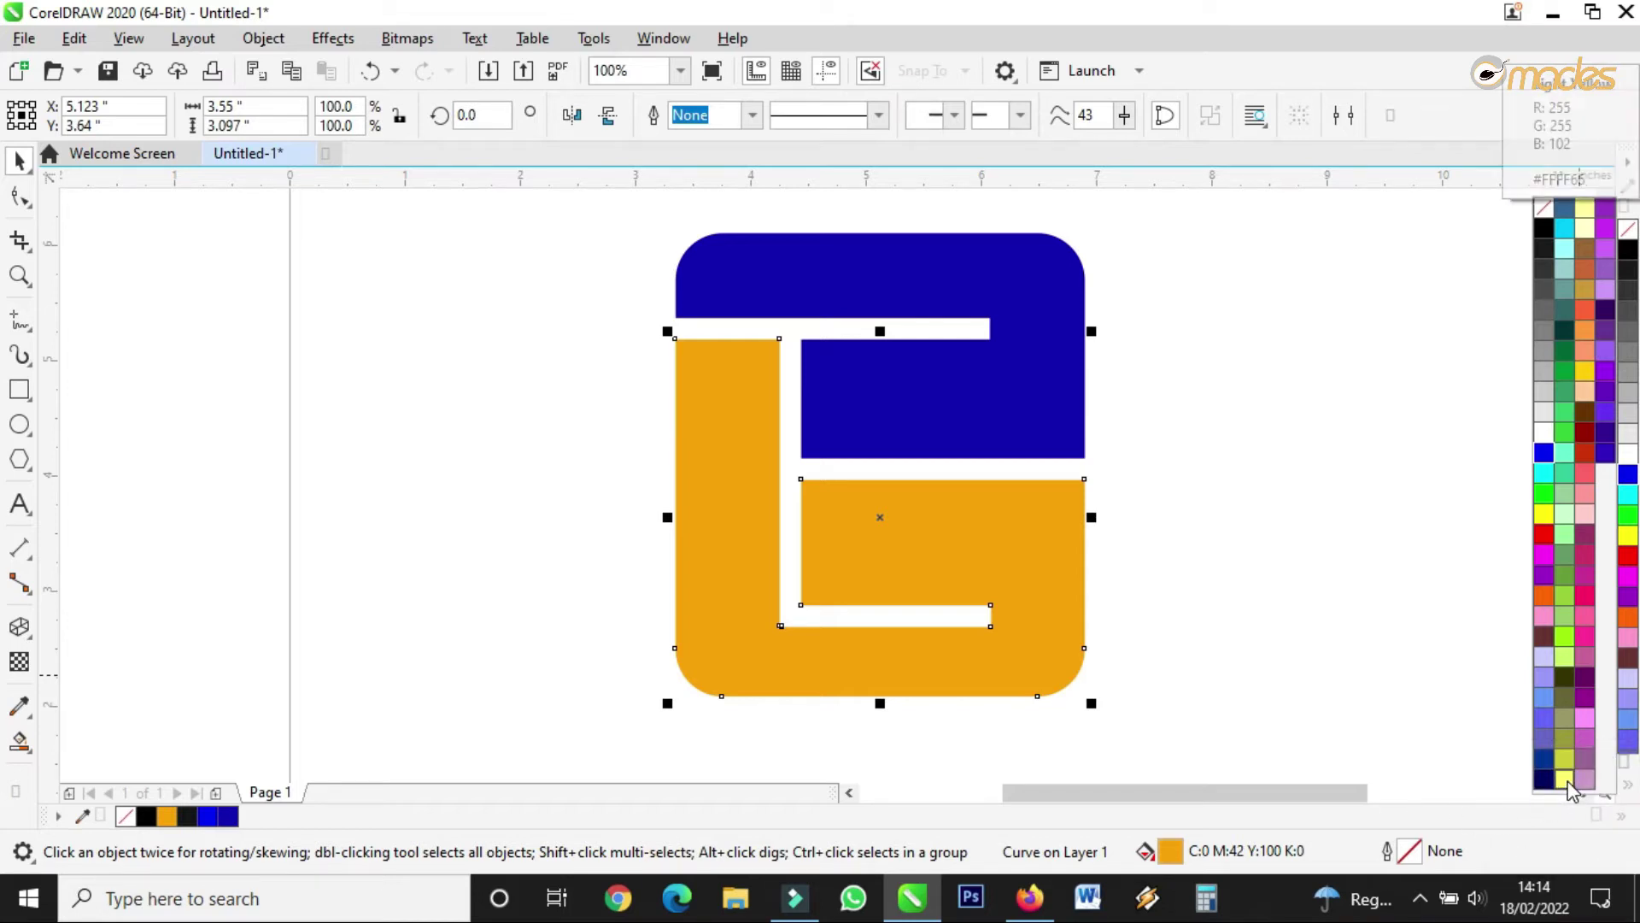
left_click_drag(1569, 783, 1060, 563)
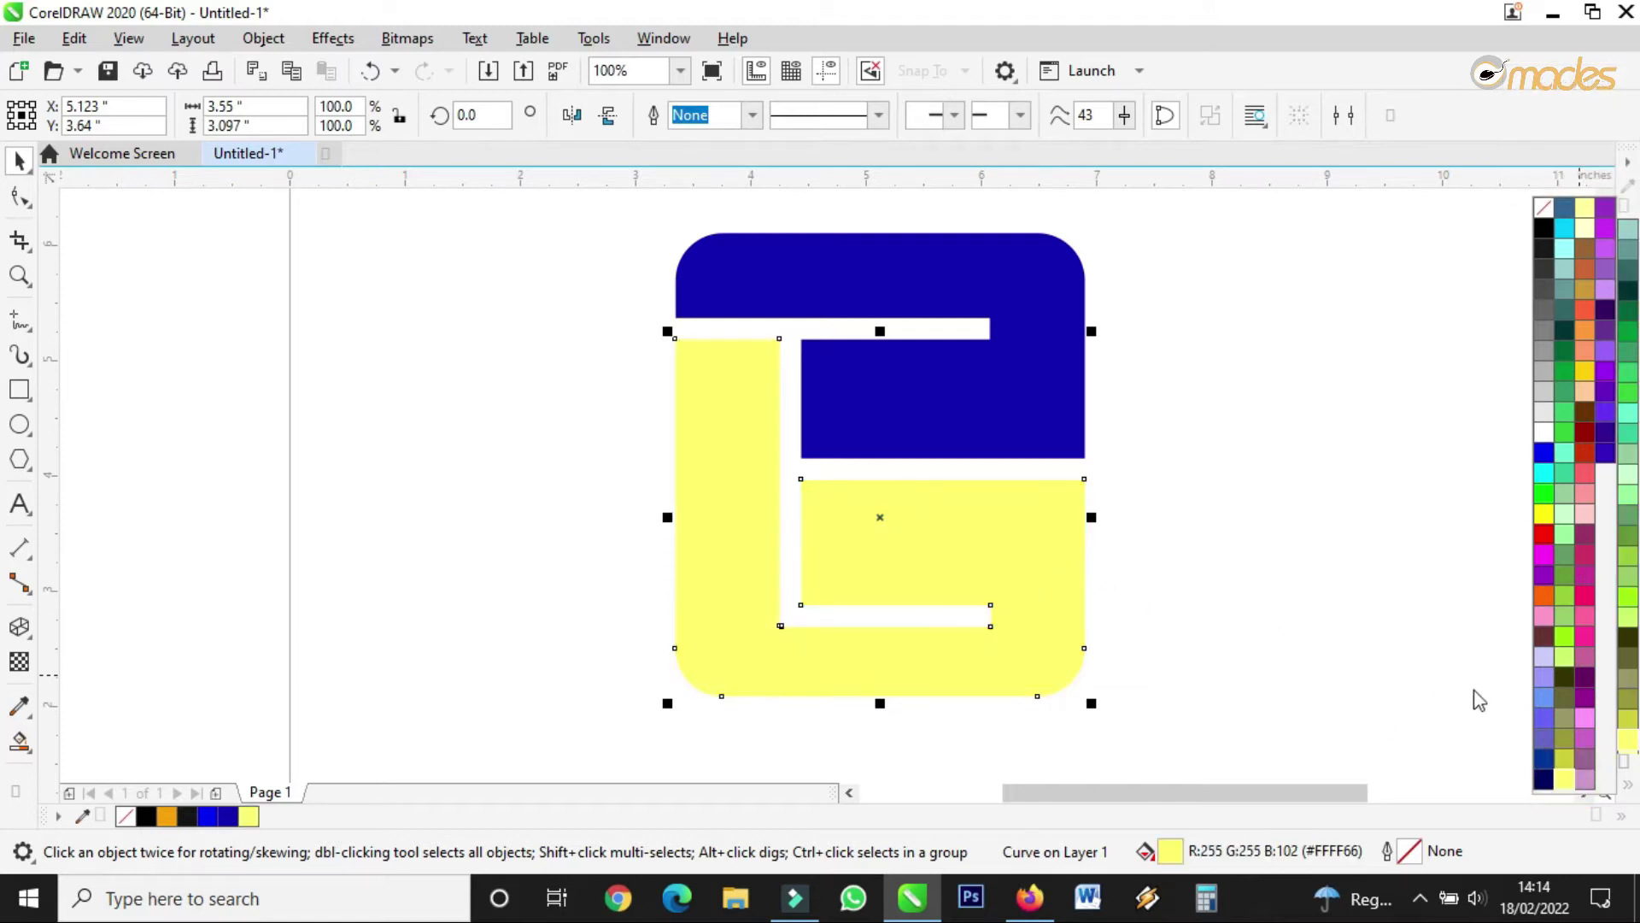
left_click_drag(1626, 718, 1012, 586)
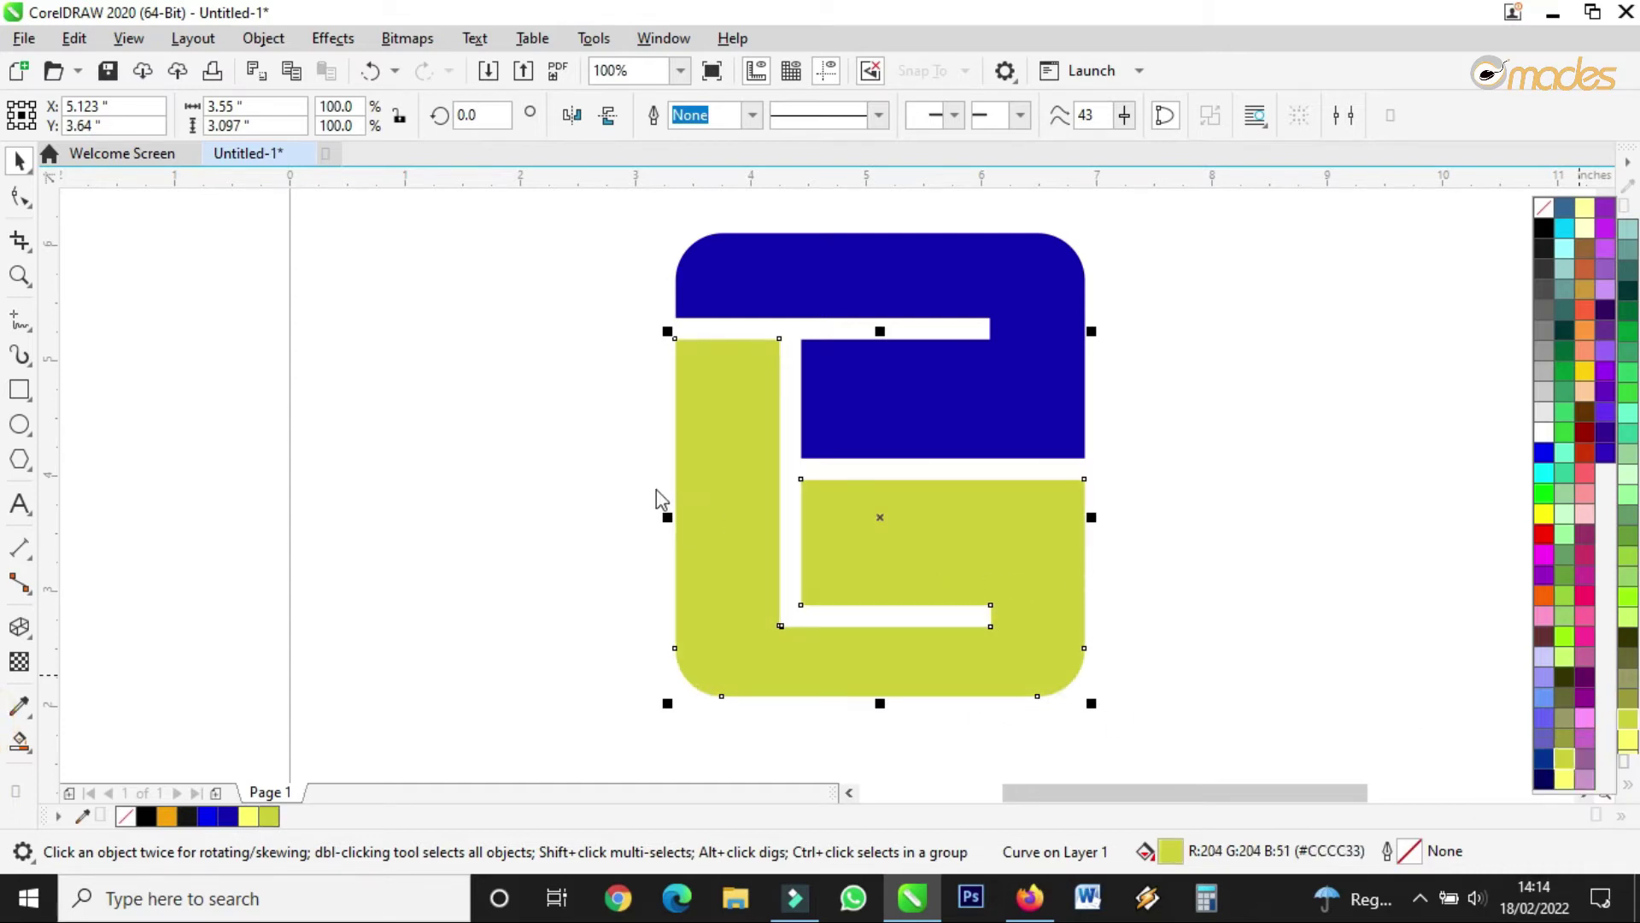
scroll(785, 487, "down", 2)
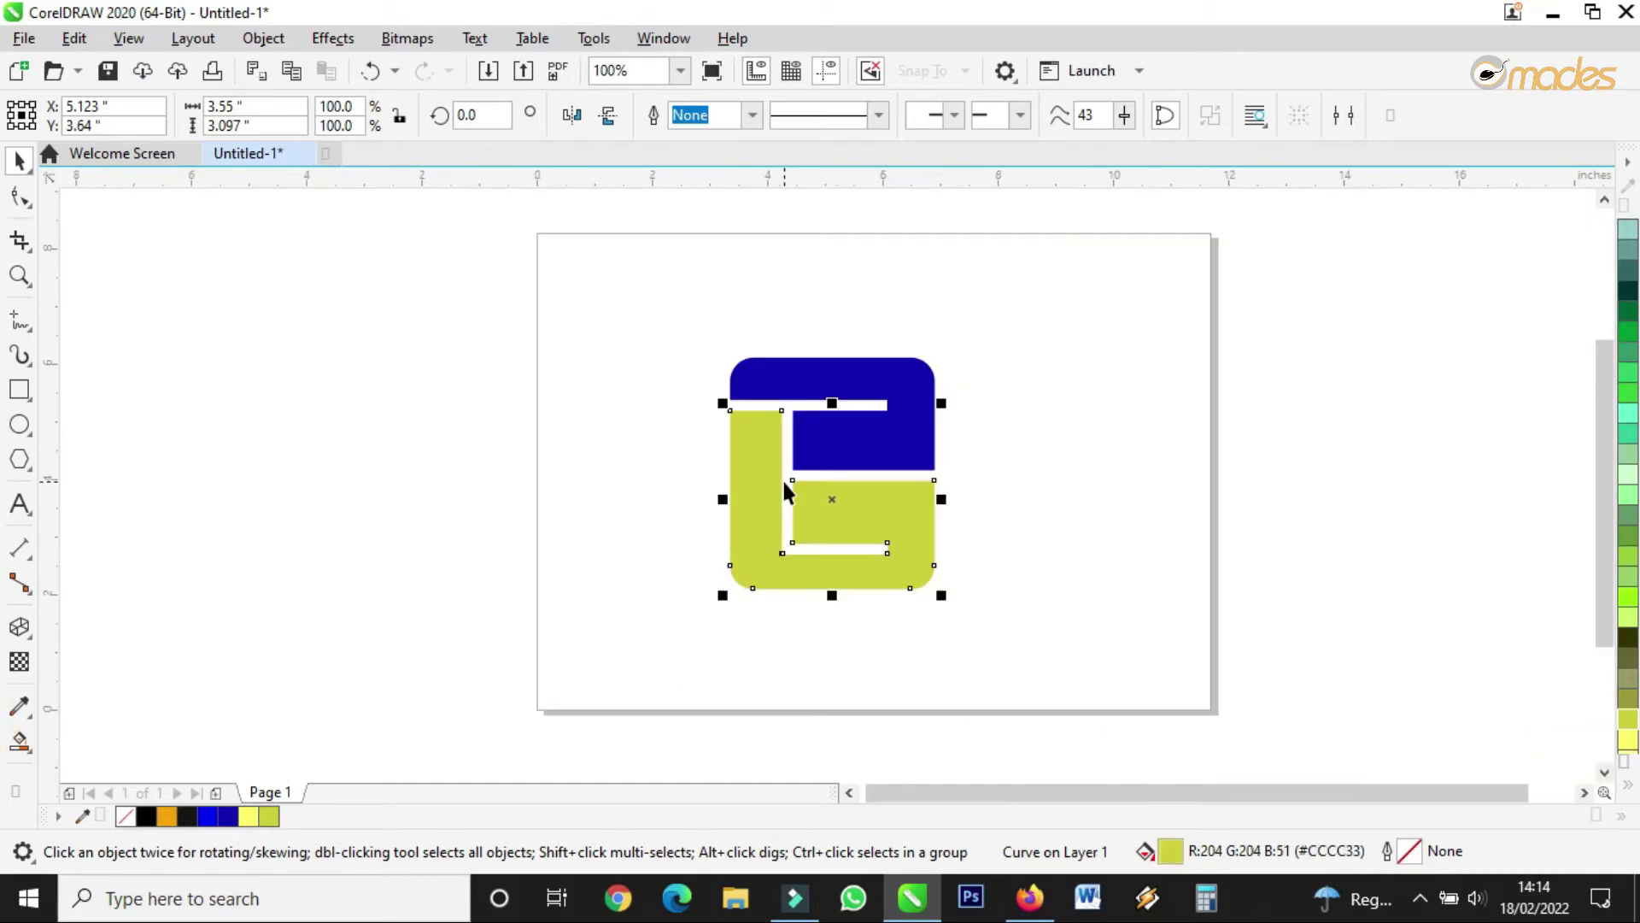
left_click(1027, 494)
Draw a straight vertical line about 3.27 inches long through the lower shape's upright arm and place it at about X 3.88 inches.
scroll(880, 480, "up", 2)
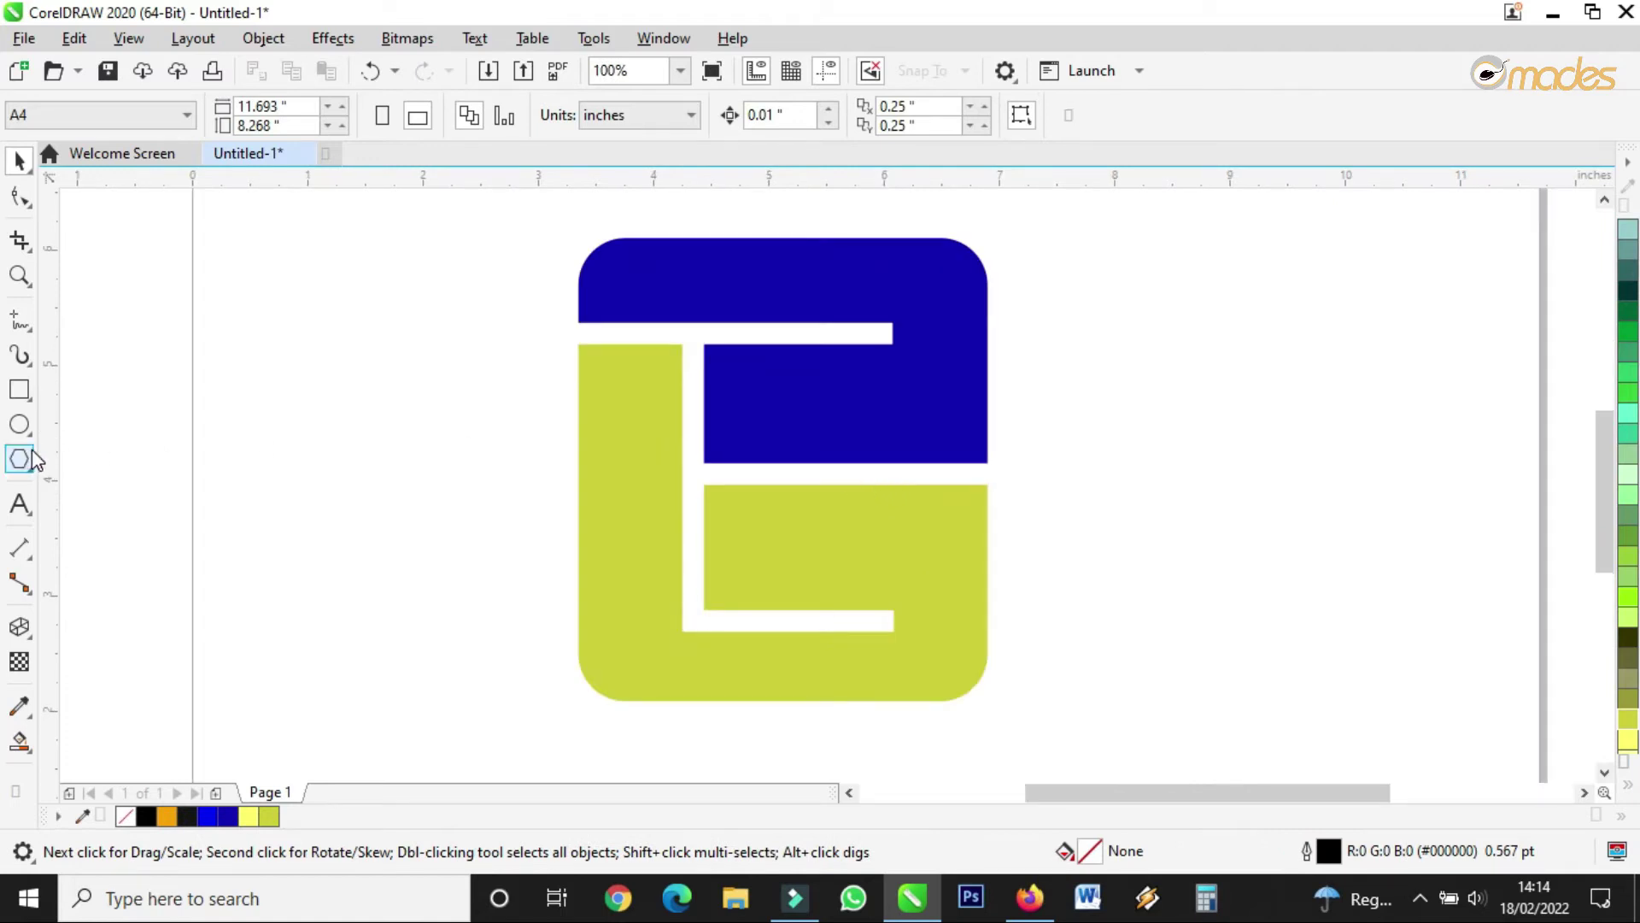
left_click(26, 320)
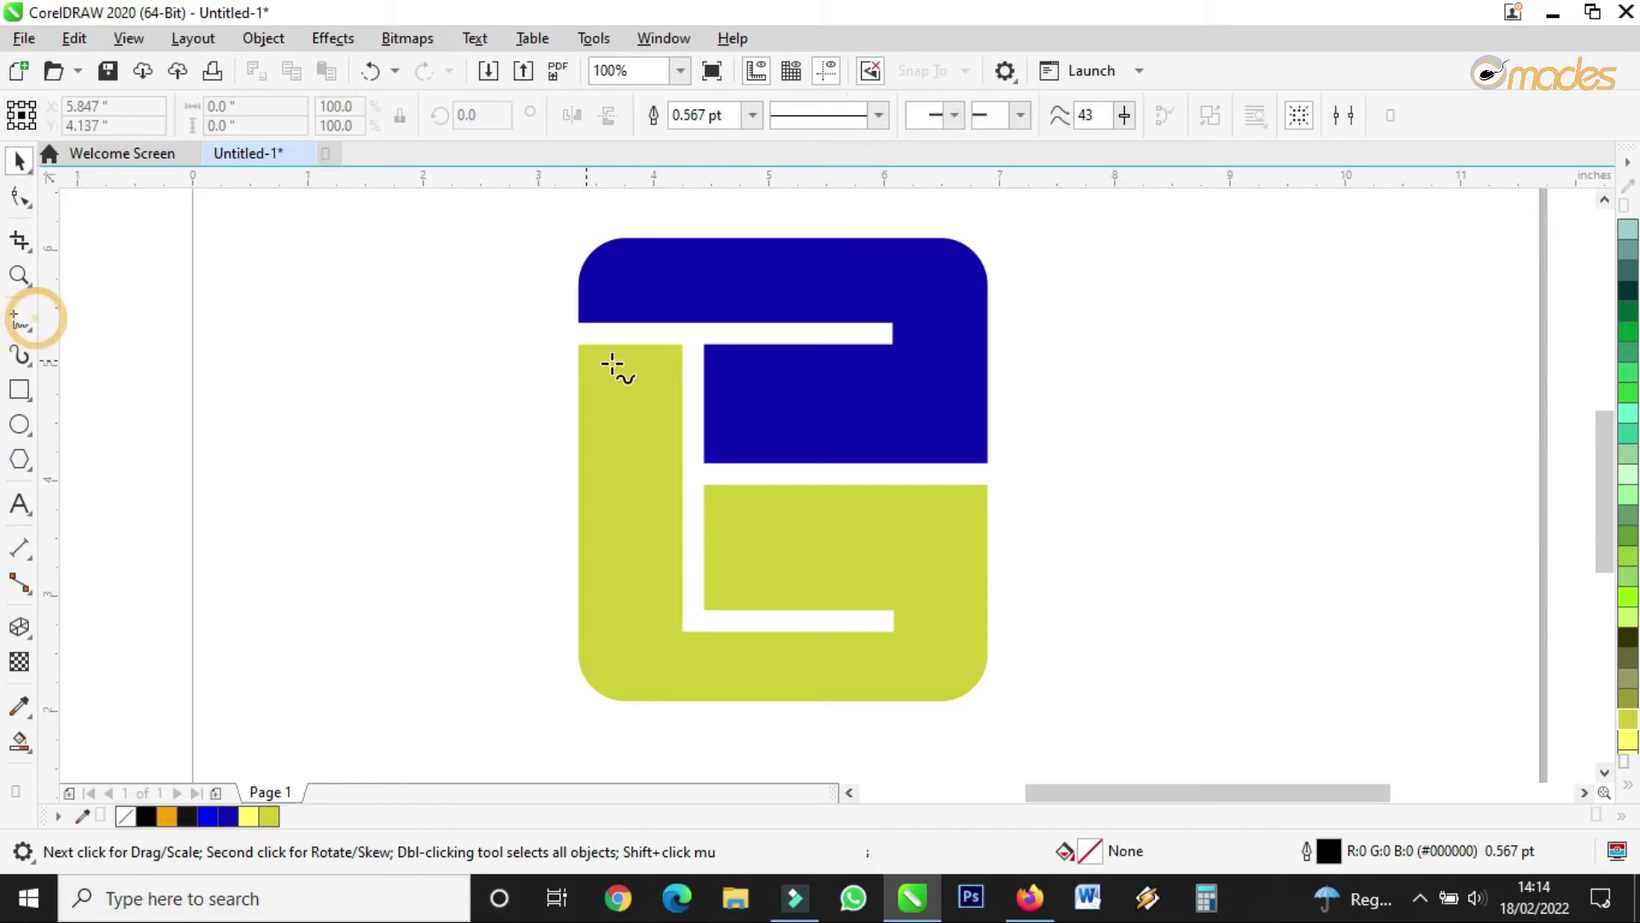
left_click(626, 335)
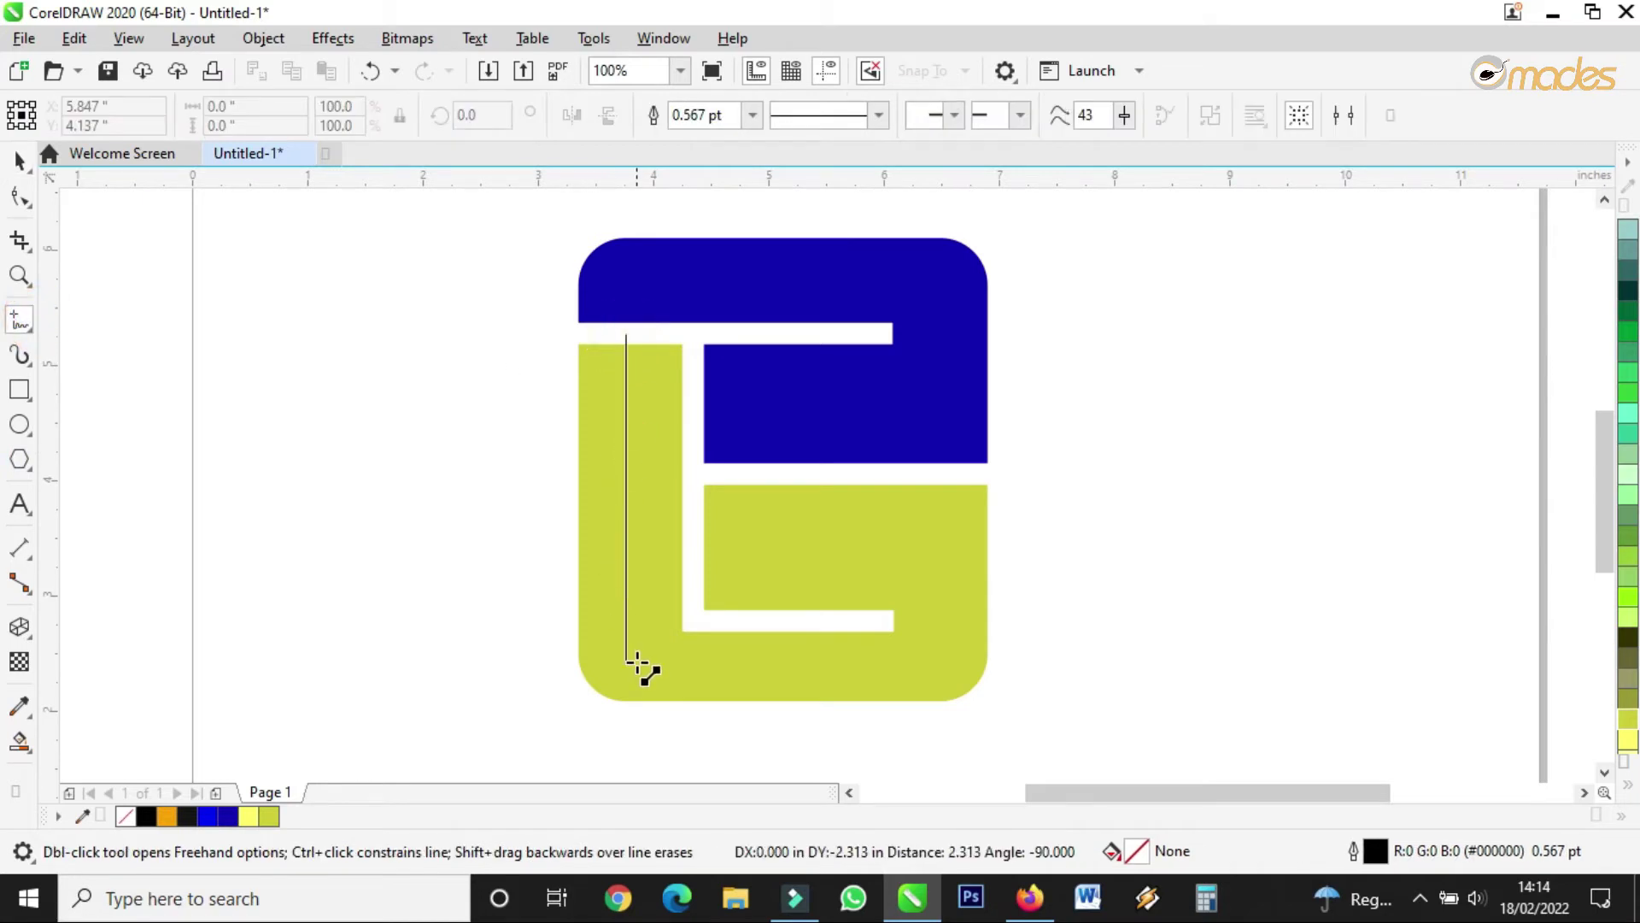
left_click(627, 710)
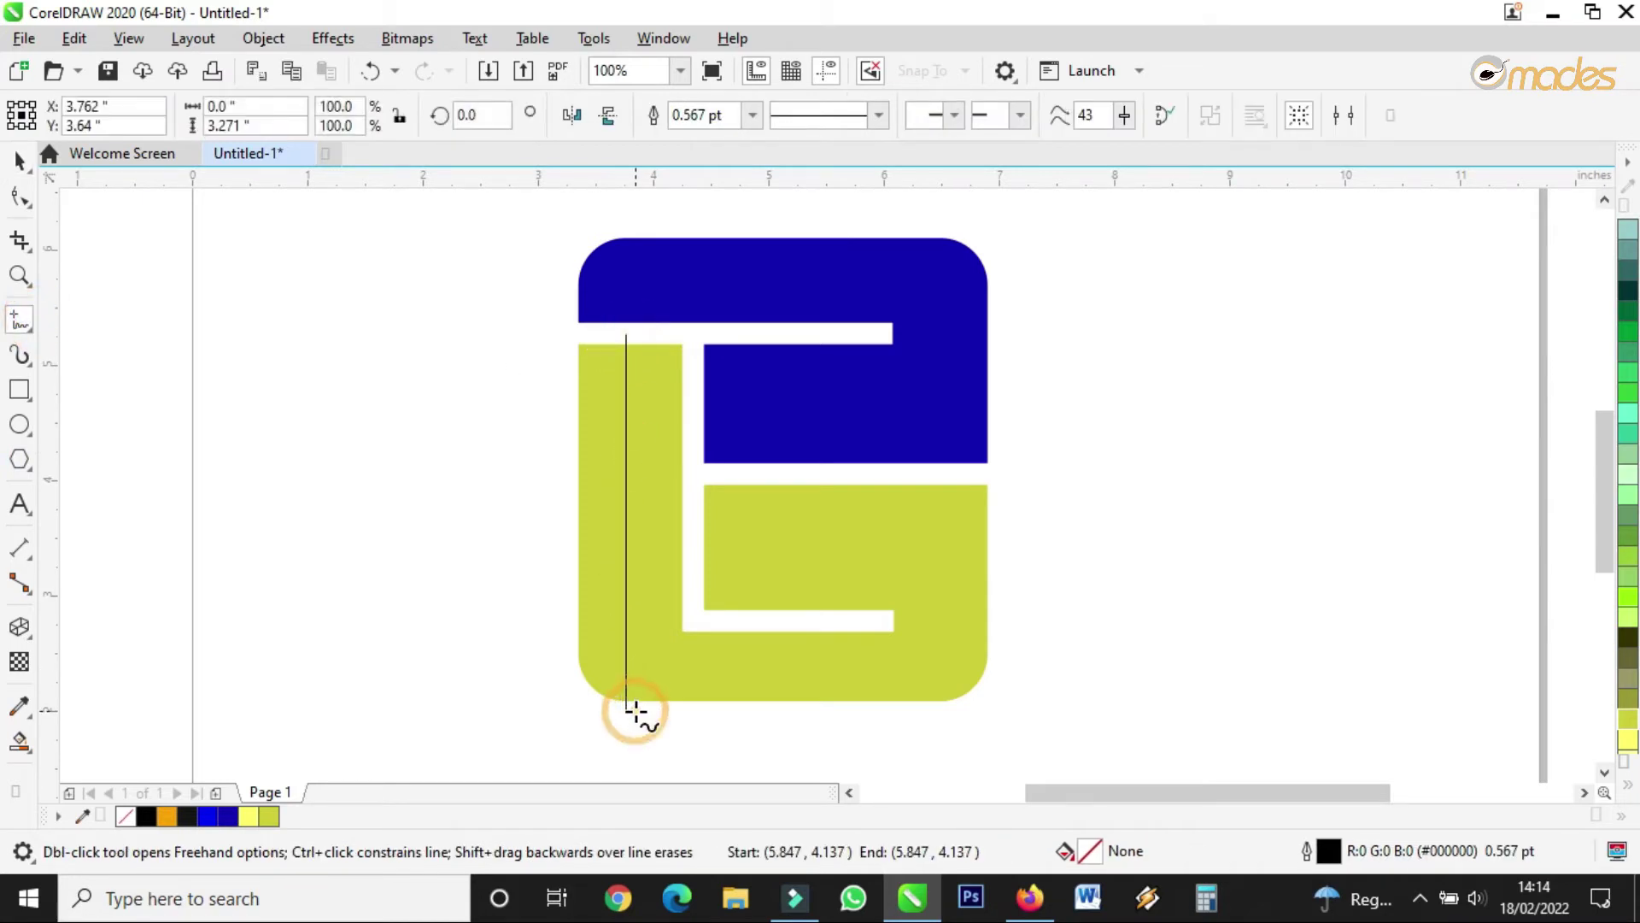
left_click(18, 160)
left_click_drag(628, 521, 643, 523)
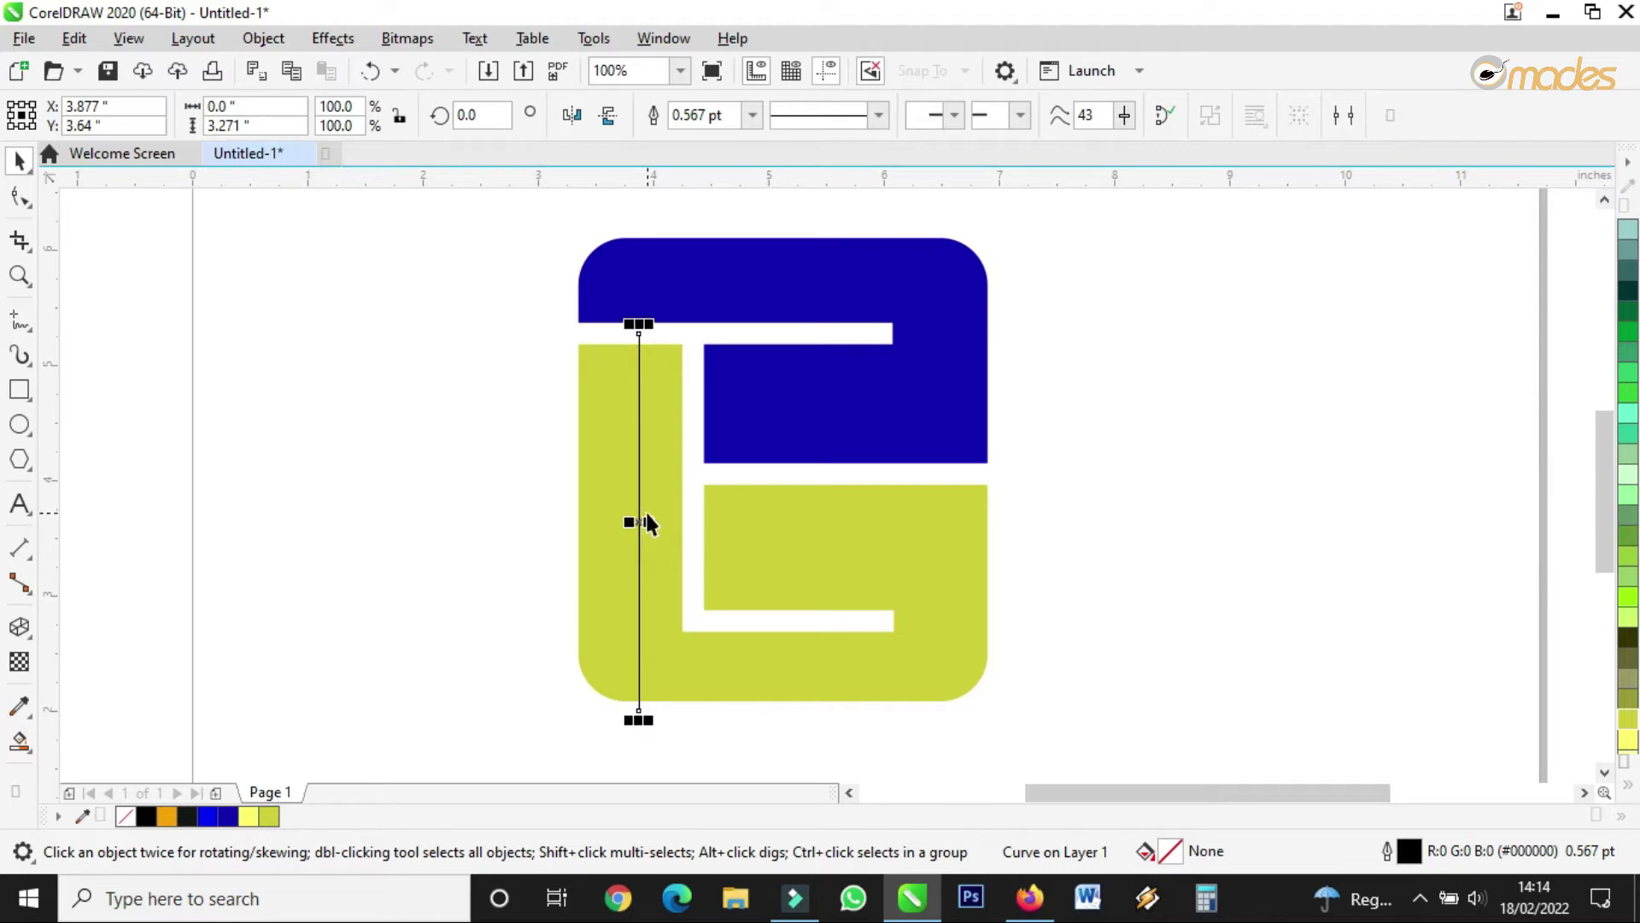
Create an orange strip from the arm's outer part with Smart Fill and delete the dividing line.
left_click(19, 741)
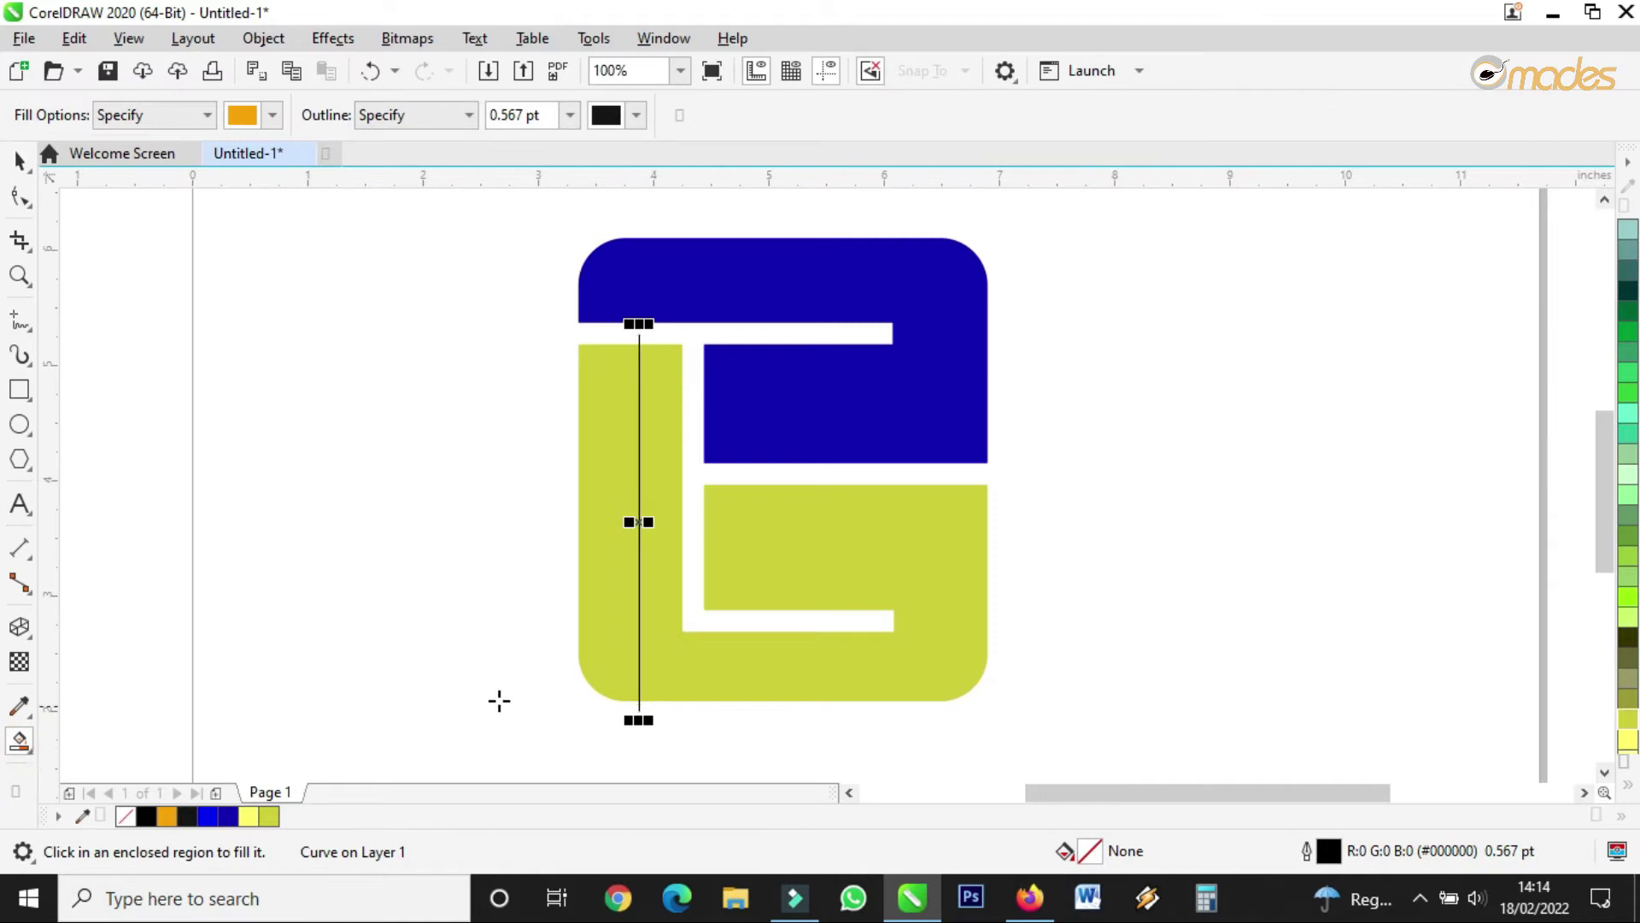
left_click(596, 628)
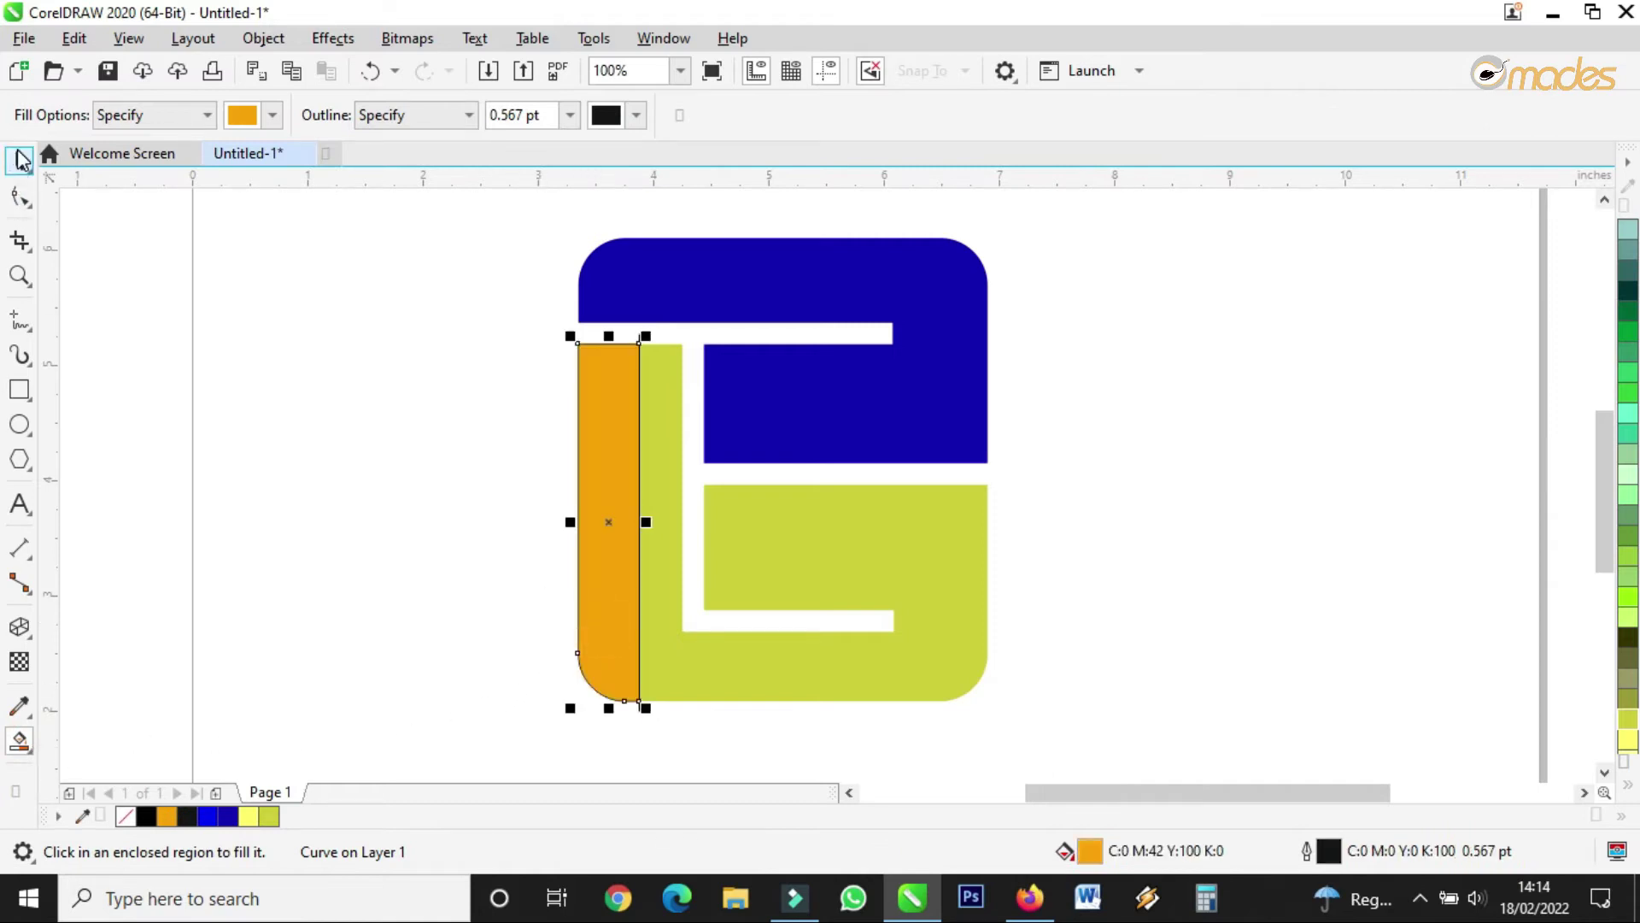
left_click(20, 159)
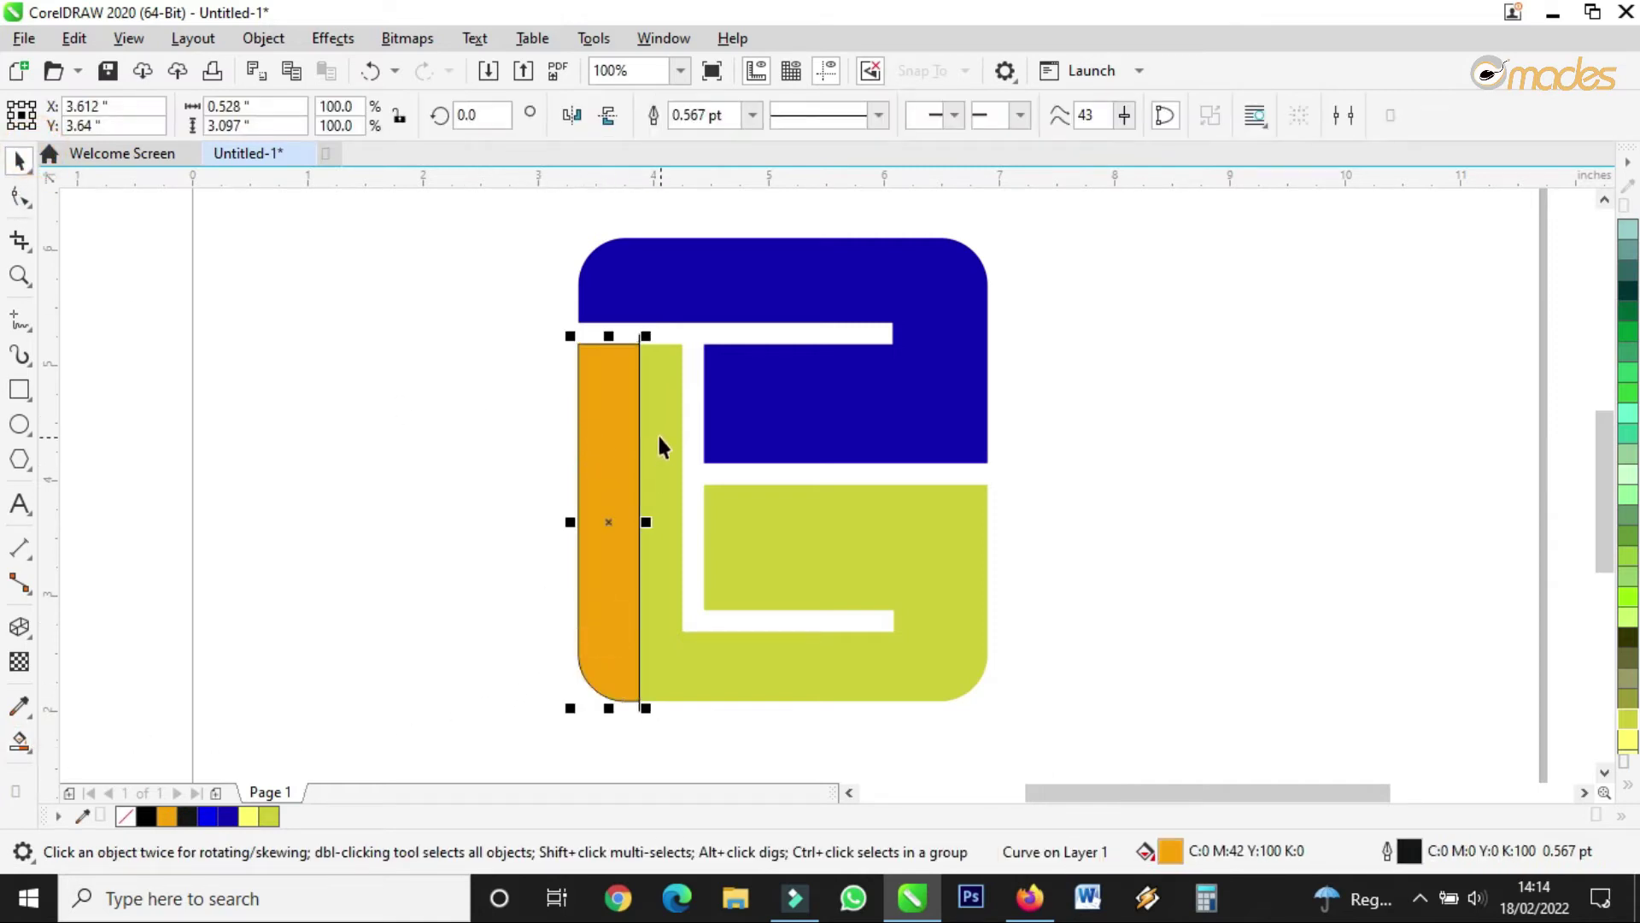
scroll(643, 338, "up", 4)
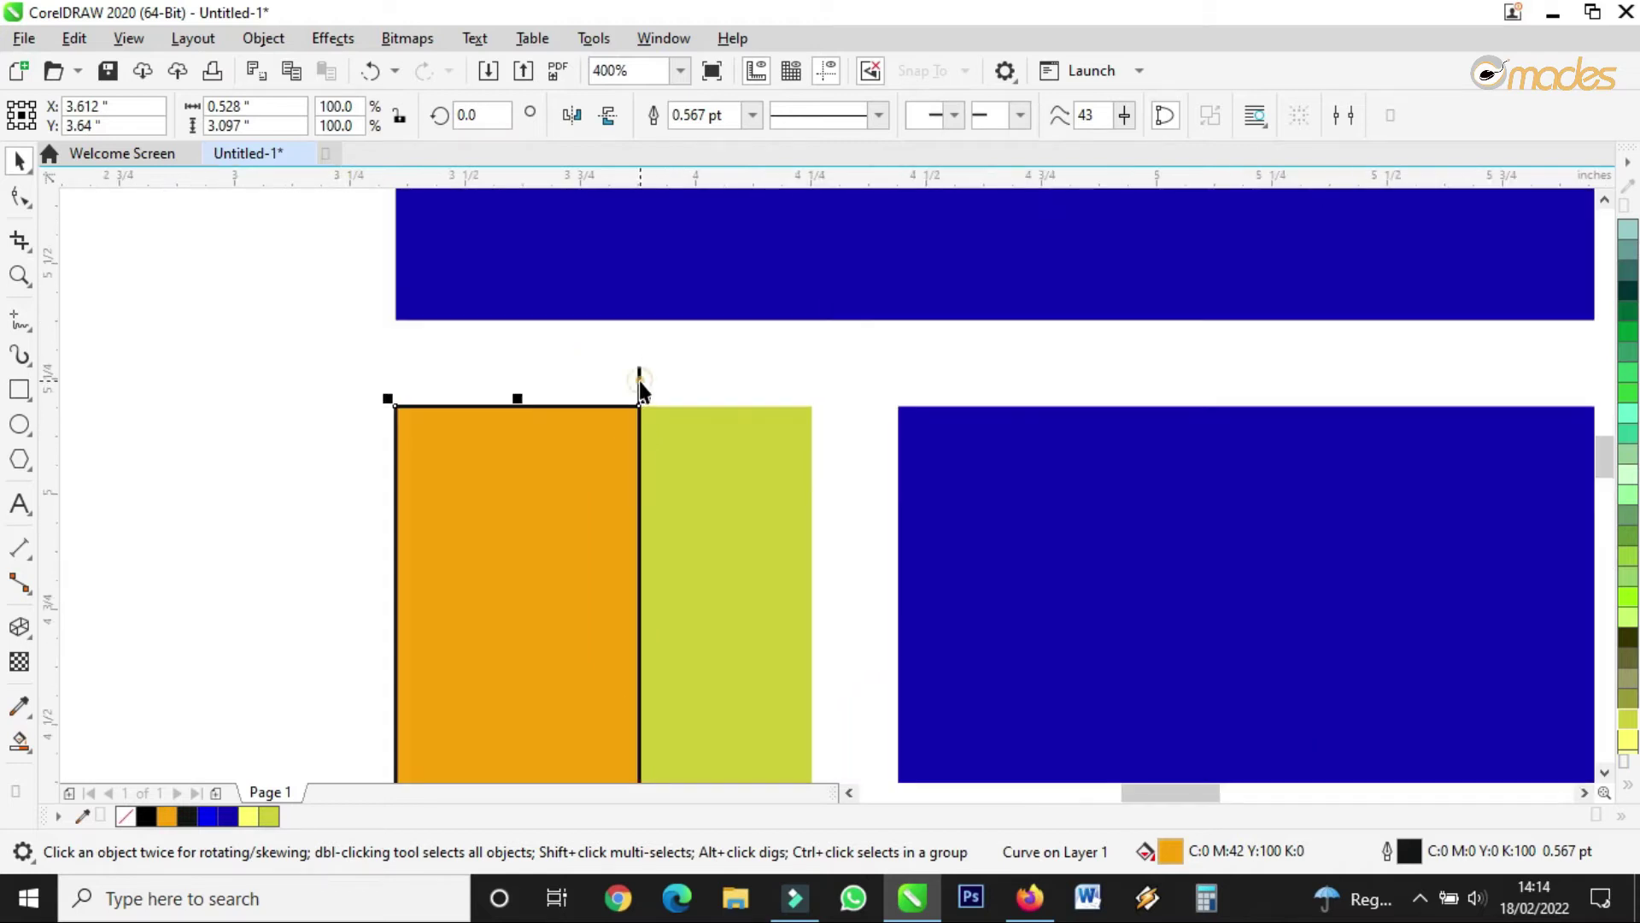
left_click(640, 375)
scroll(571, 383, "down", 4)
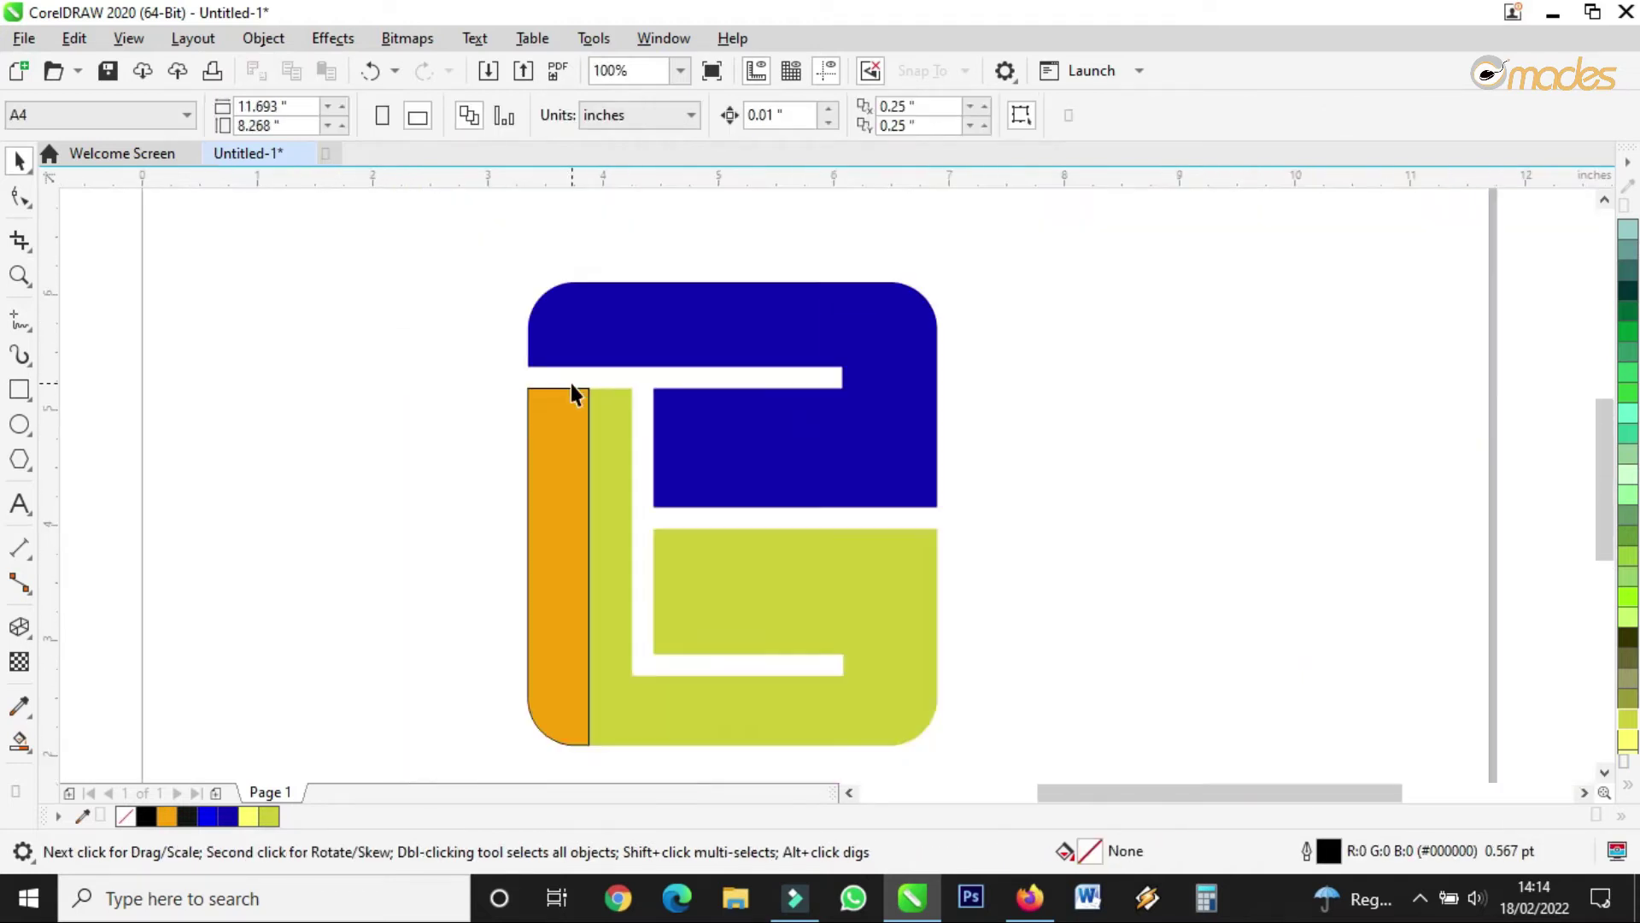
Trim the yellow-green shape with the orange strip, and delete the strip to leave a narrower upright arm.
left_click(548, 491)
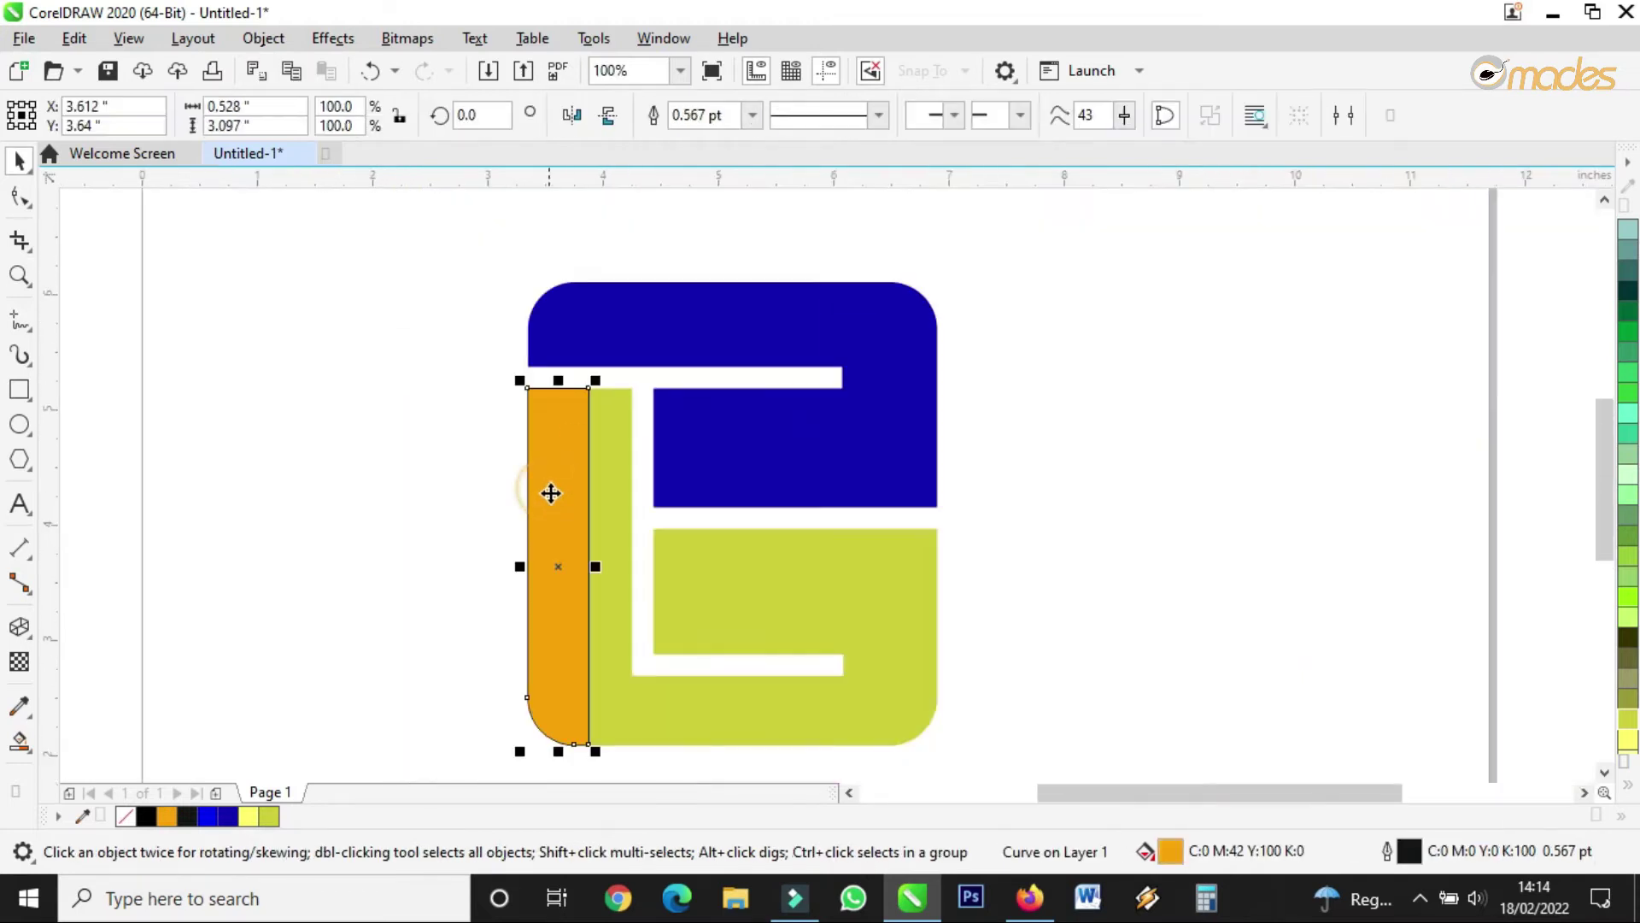
left_click(603, 472, "shift")
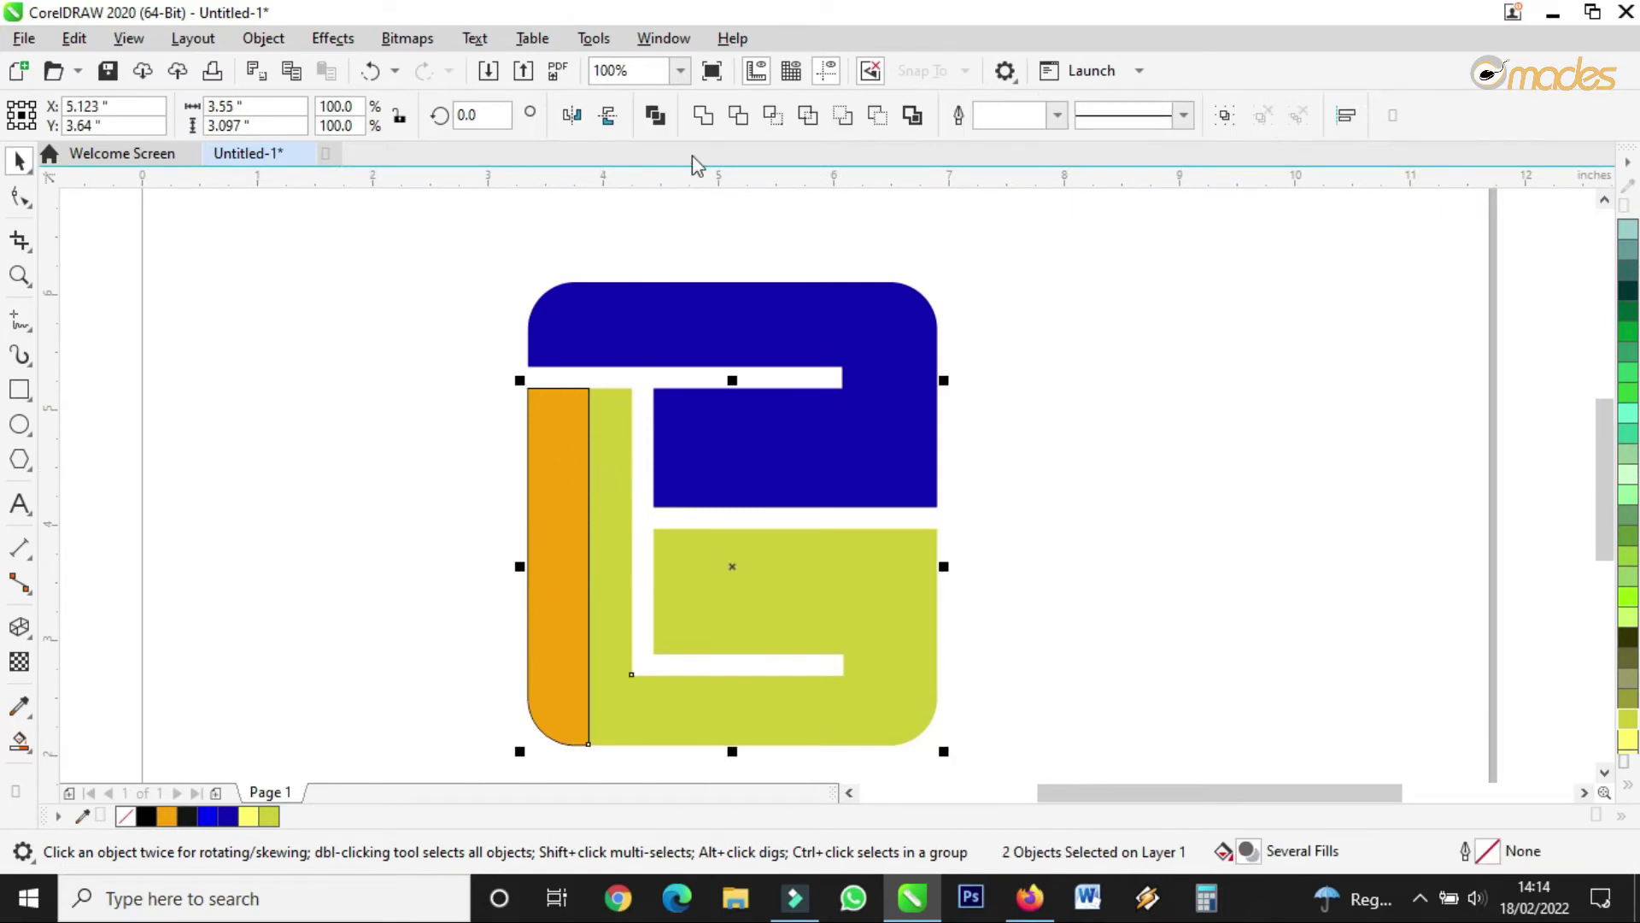
left_click(738, 117)
left_click(560, 474)
left_click_drag(560, 472, 473, 475)
key("Delete")
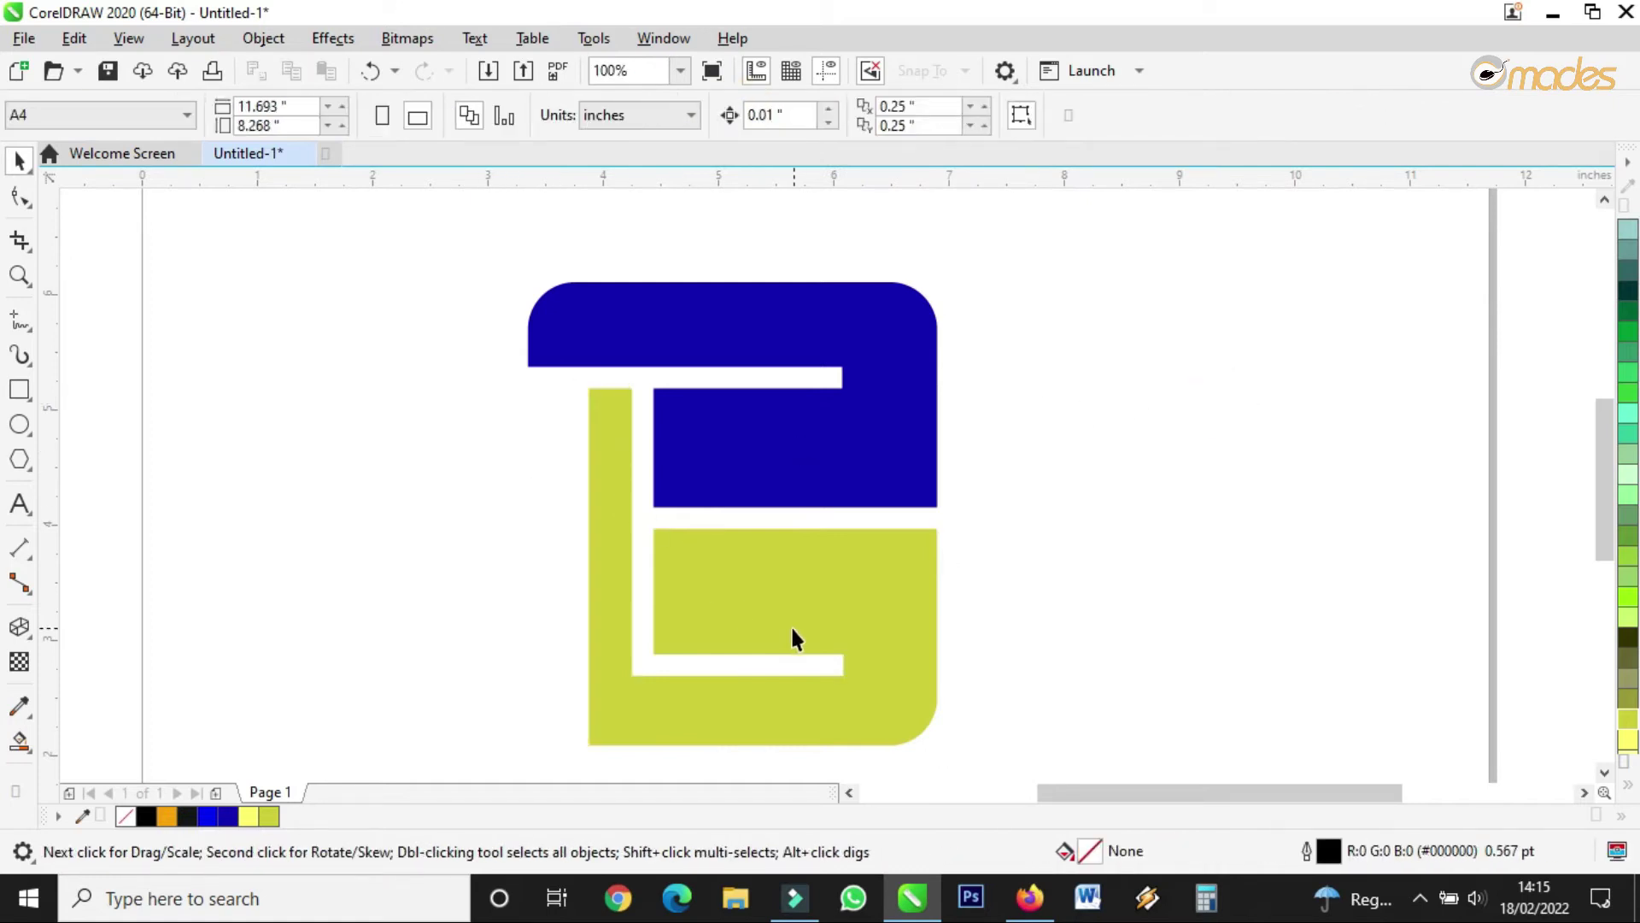
Recolour the lower yellow-green shape of the logo with bright lime green and deselect it.
left_click(817, 622)
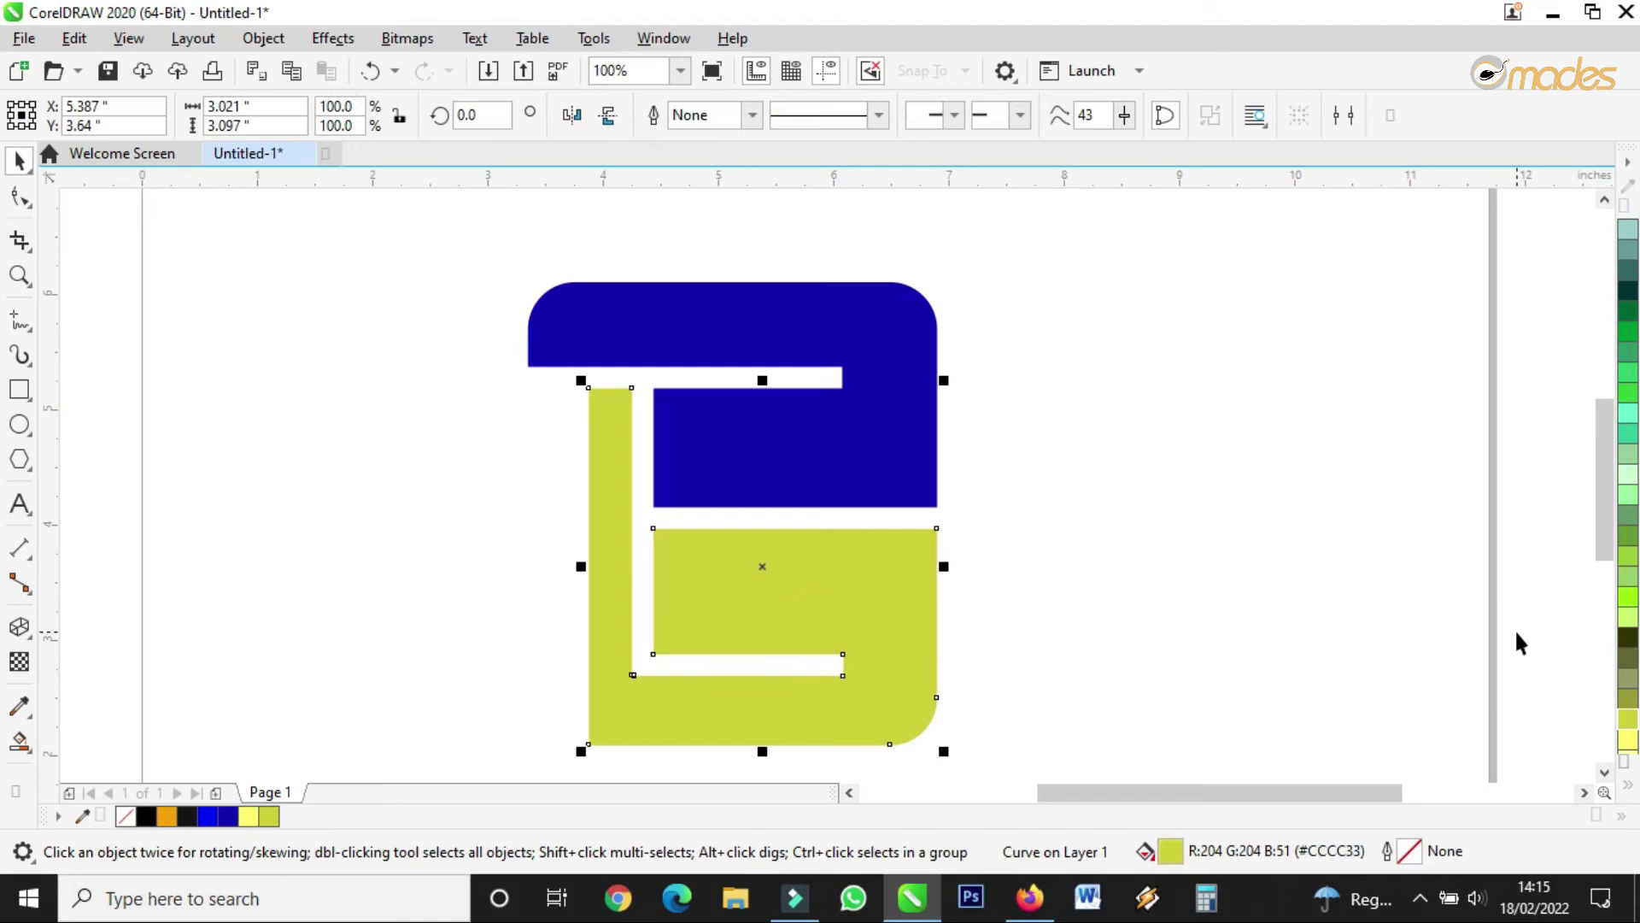
left_click_drag(1627, 597, 849, 593)
left_click(1164, 487)
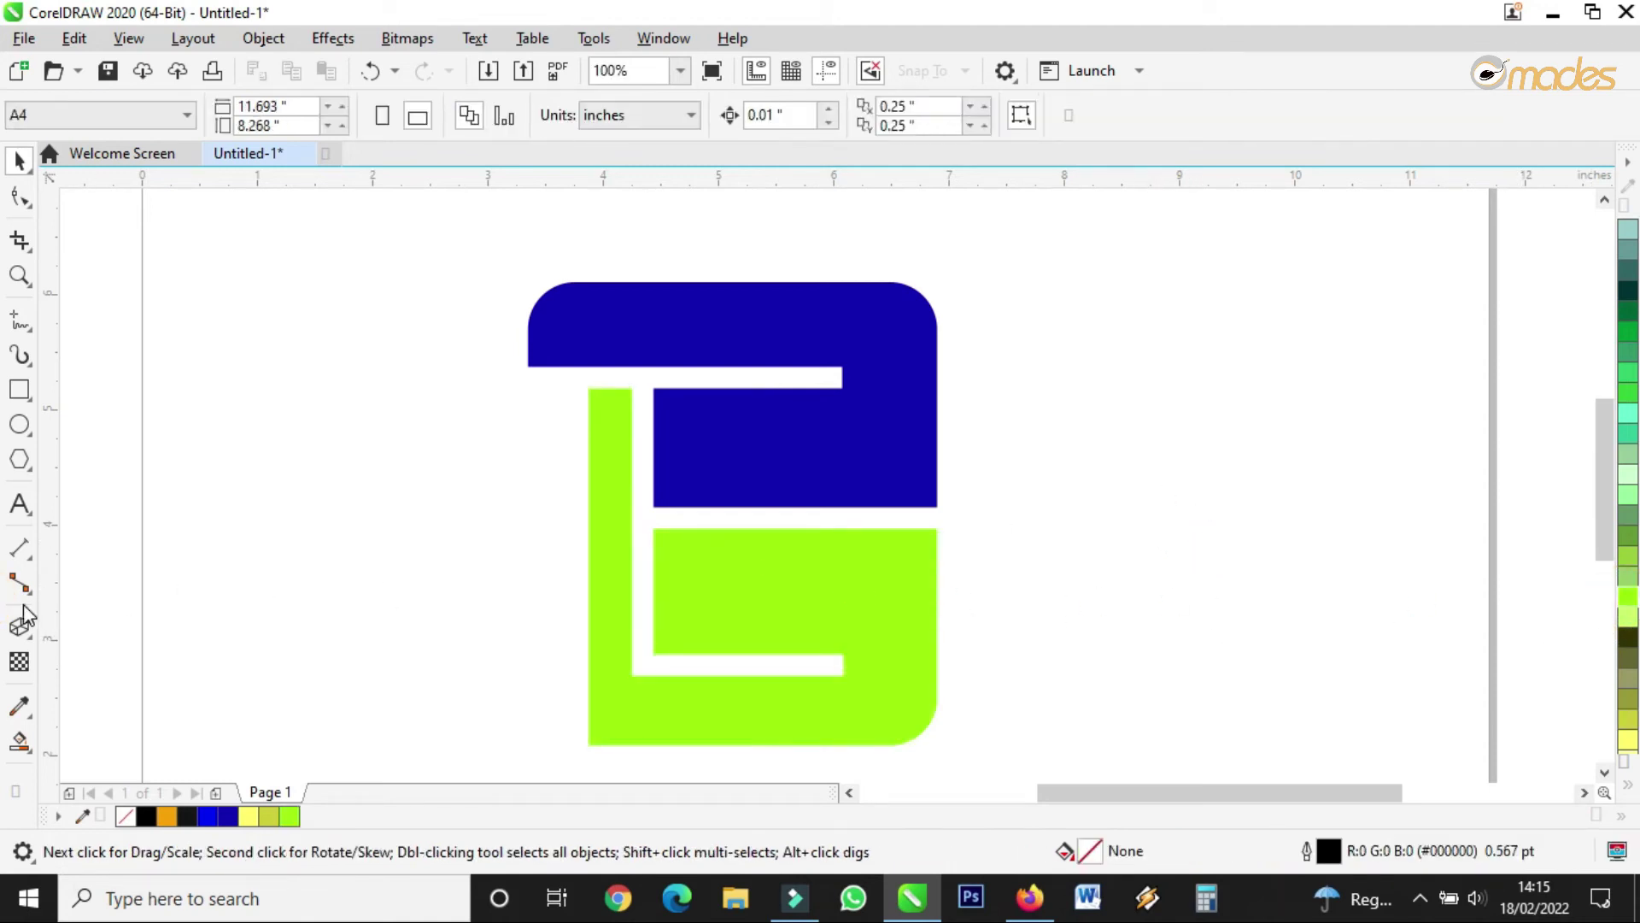
Add artistic text reading "PROMOTERS" with "BADGE" on a second line beside the logo's lower part.
left_click(18, 506)
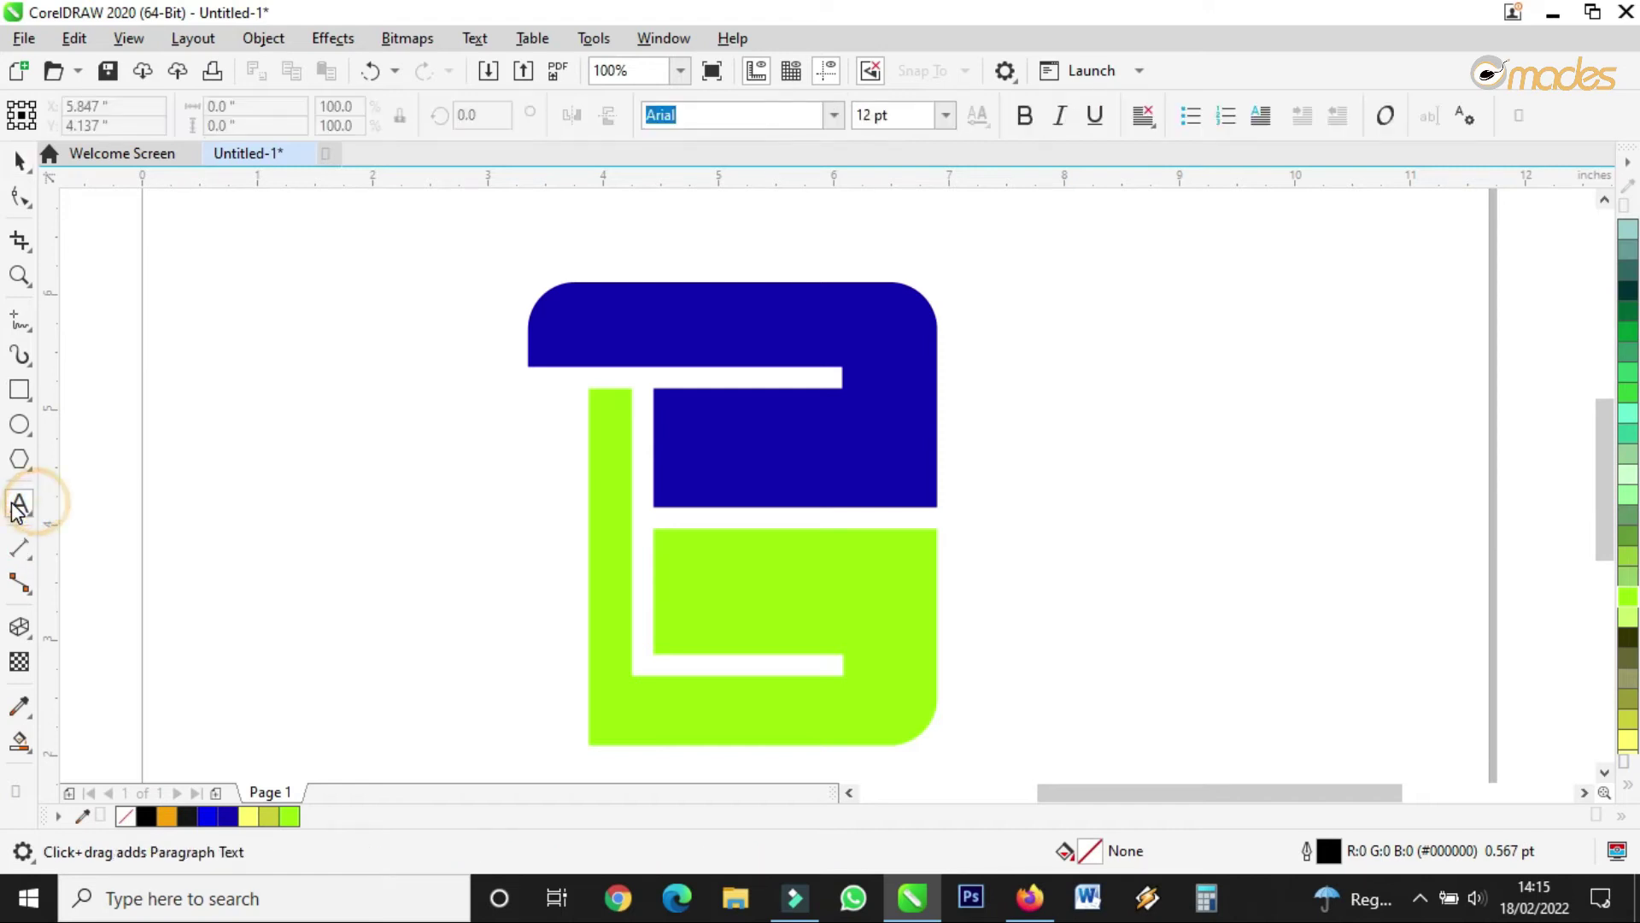
left_click(419, 641)
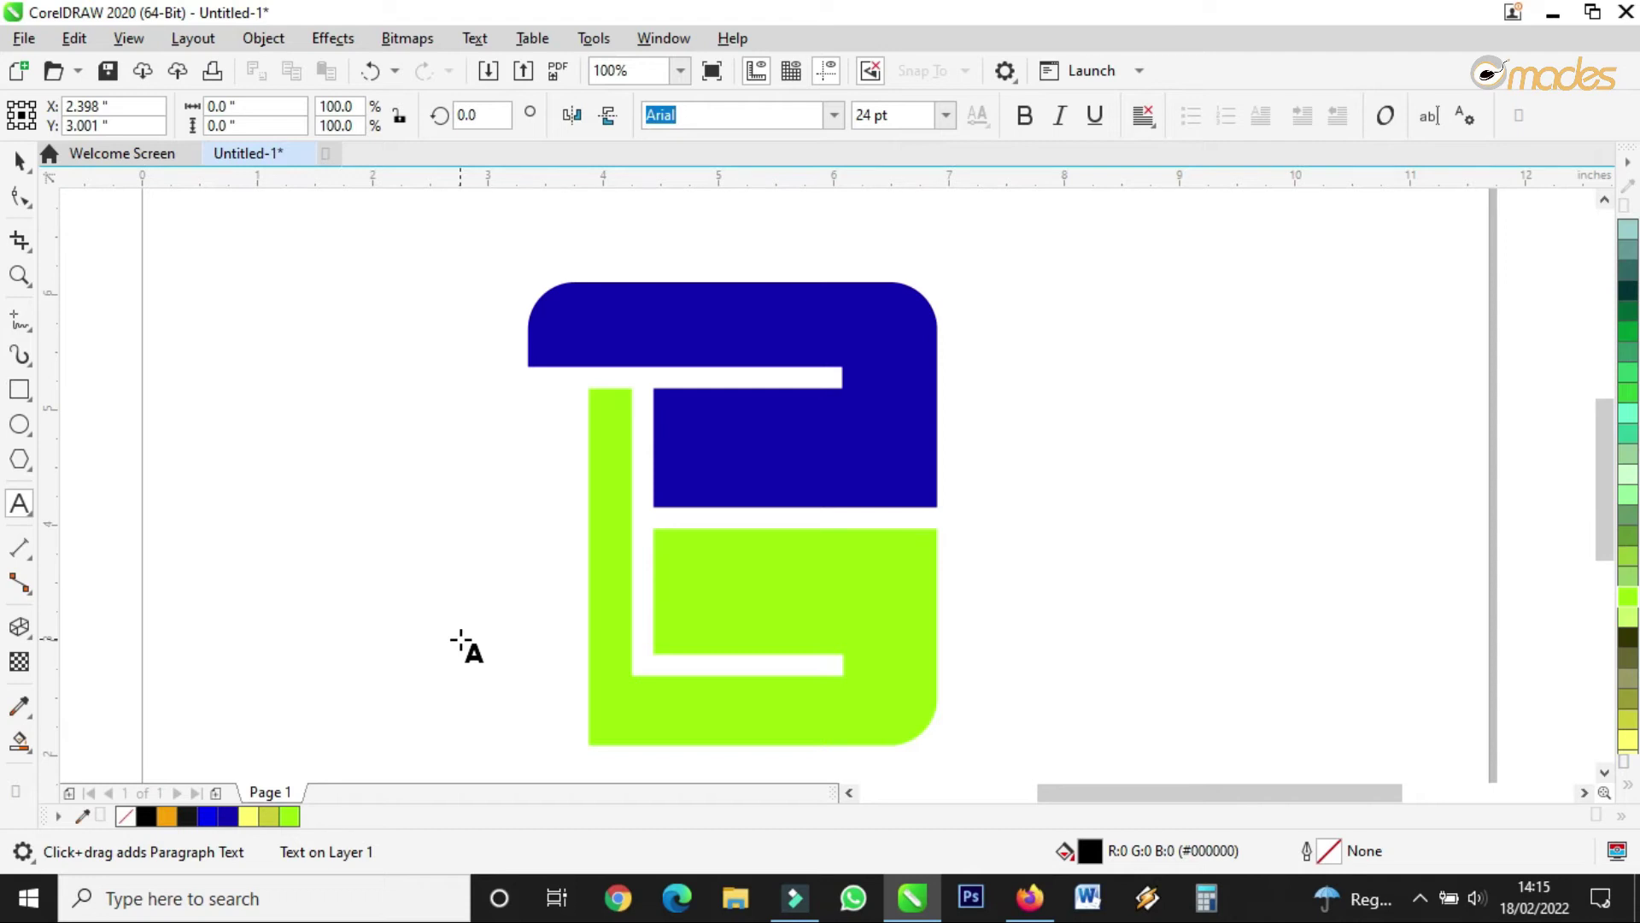
type("PROMOTERS")
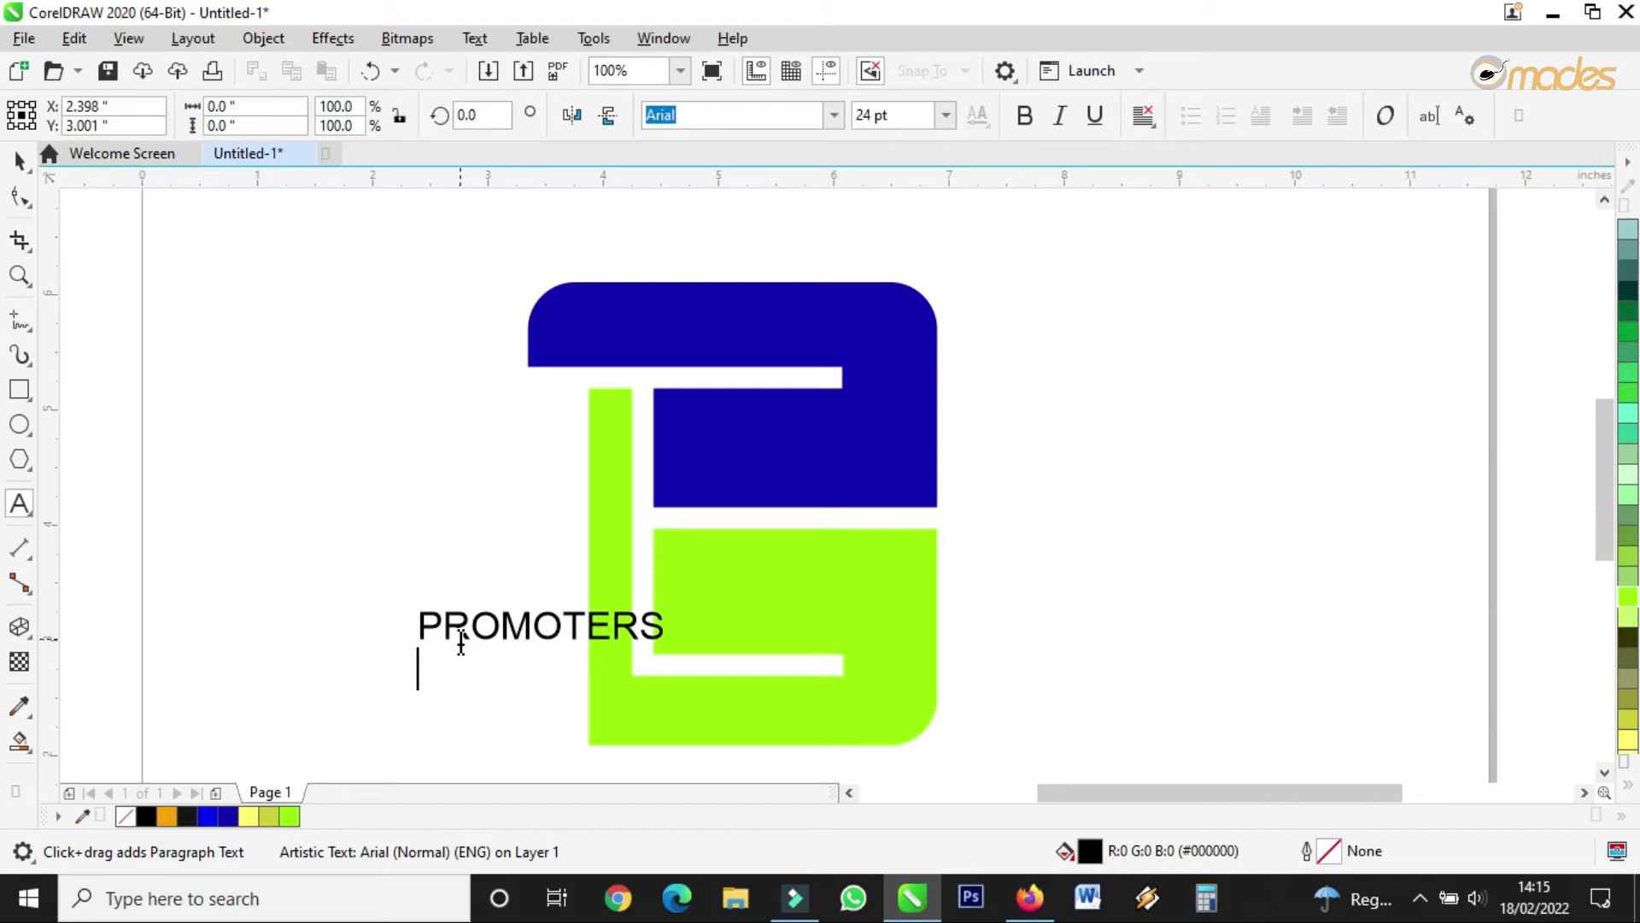
type("BADGE")
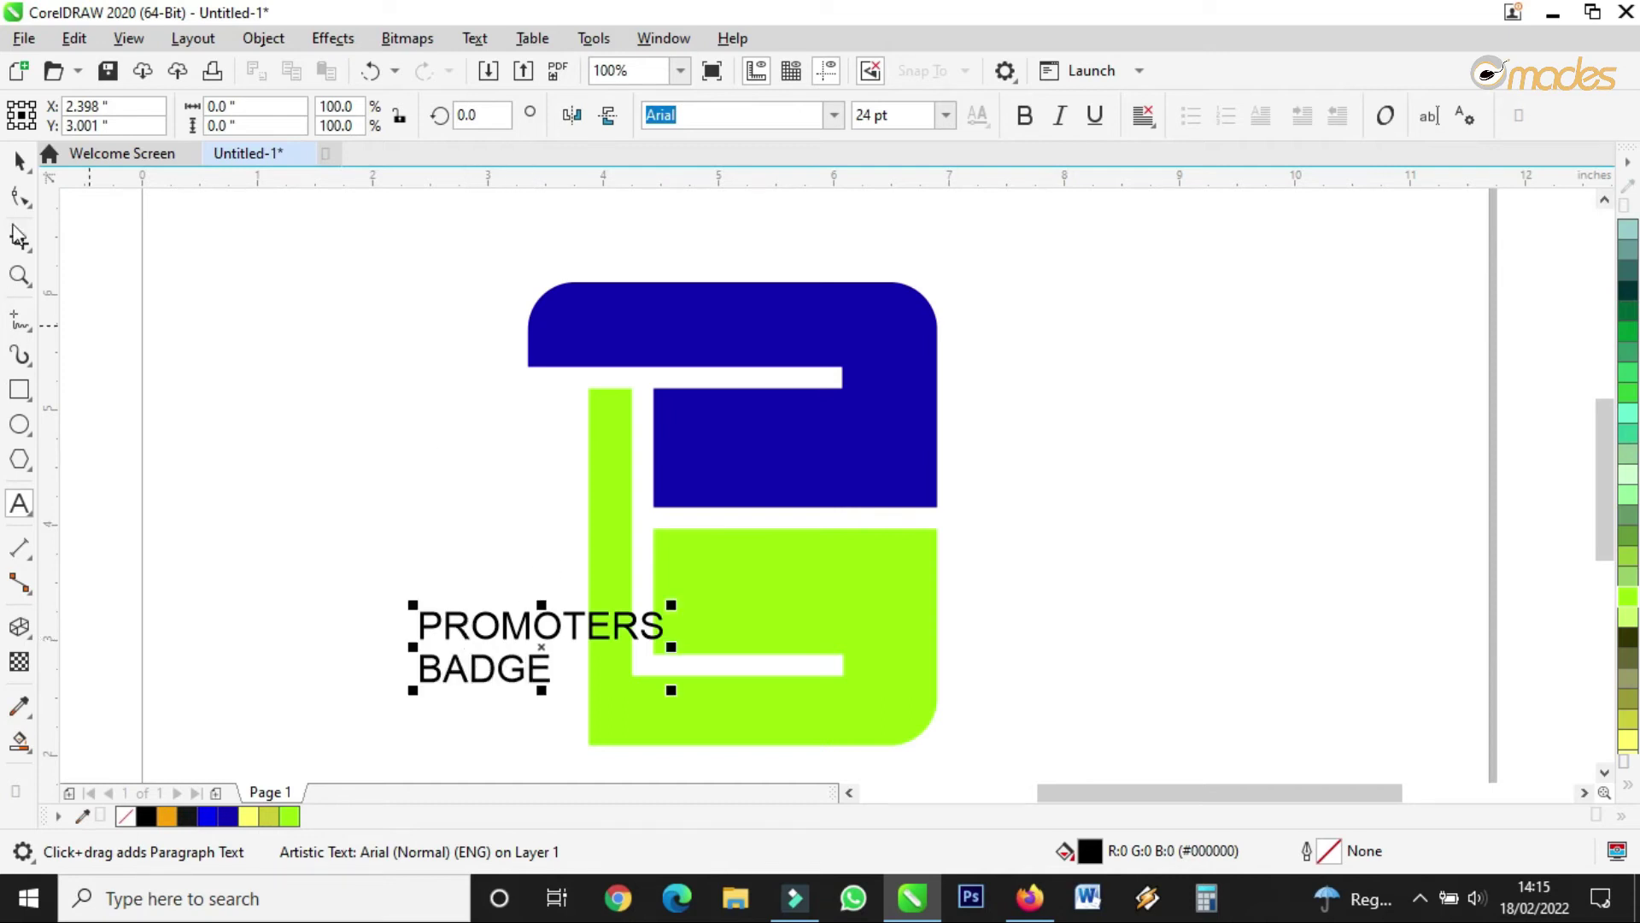
left_click(19, 160)
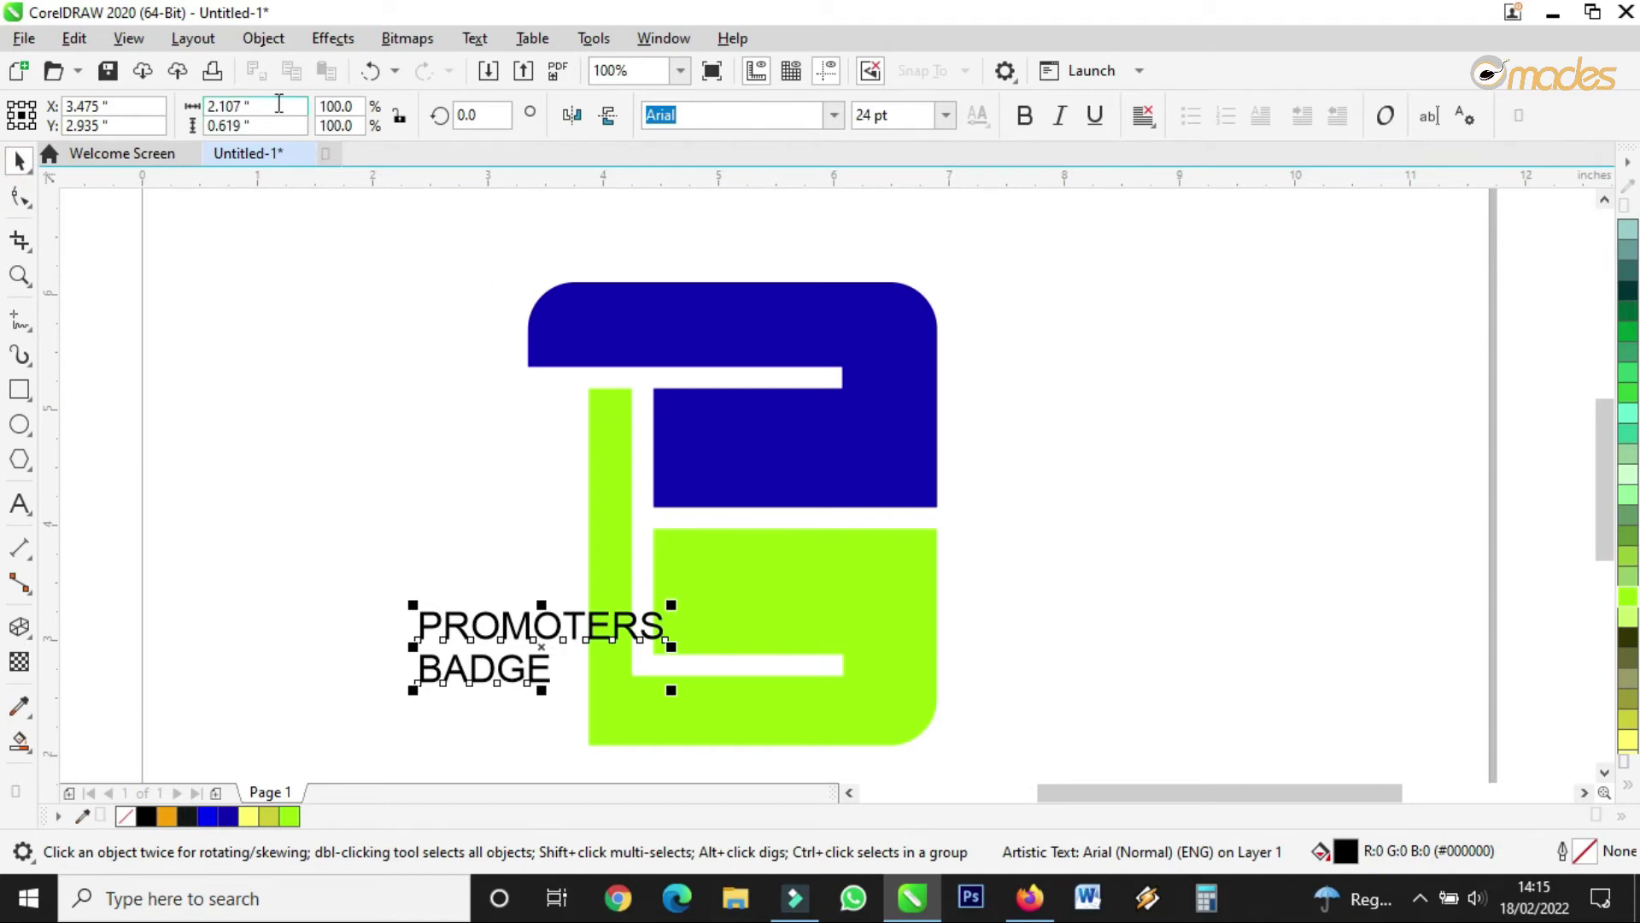
Break the two-line text apart and shift "BADGE" so its end aligns with the end of "PROMOTERS".
left_click(263, 38)
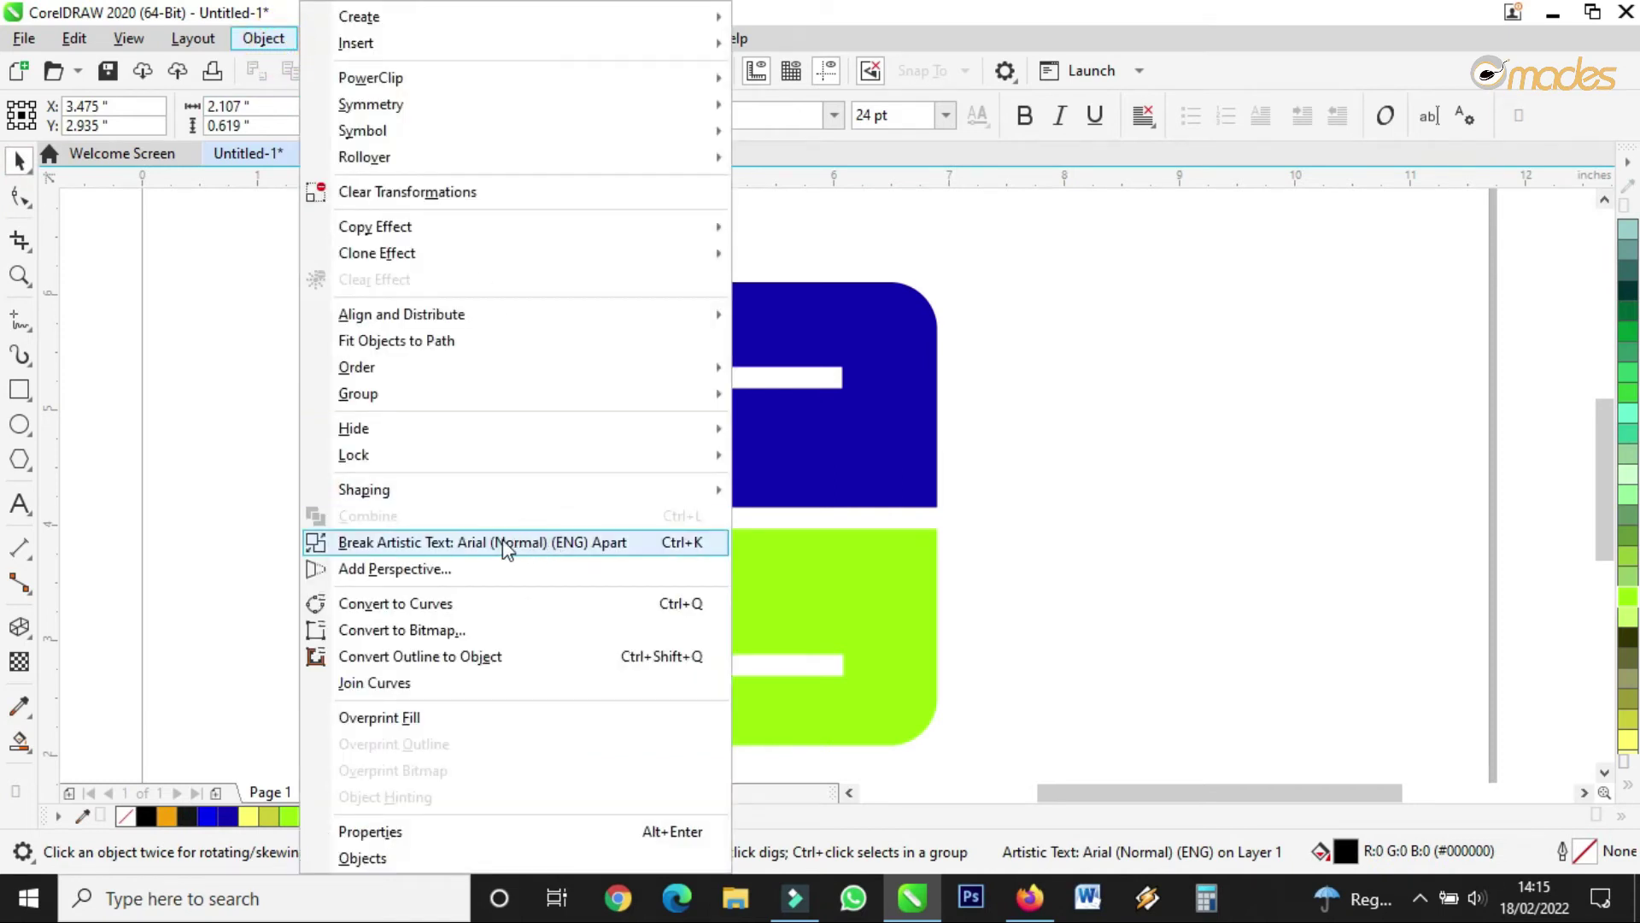
left_click(535, 543)
left_click(1201, 556)
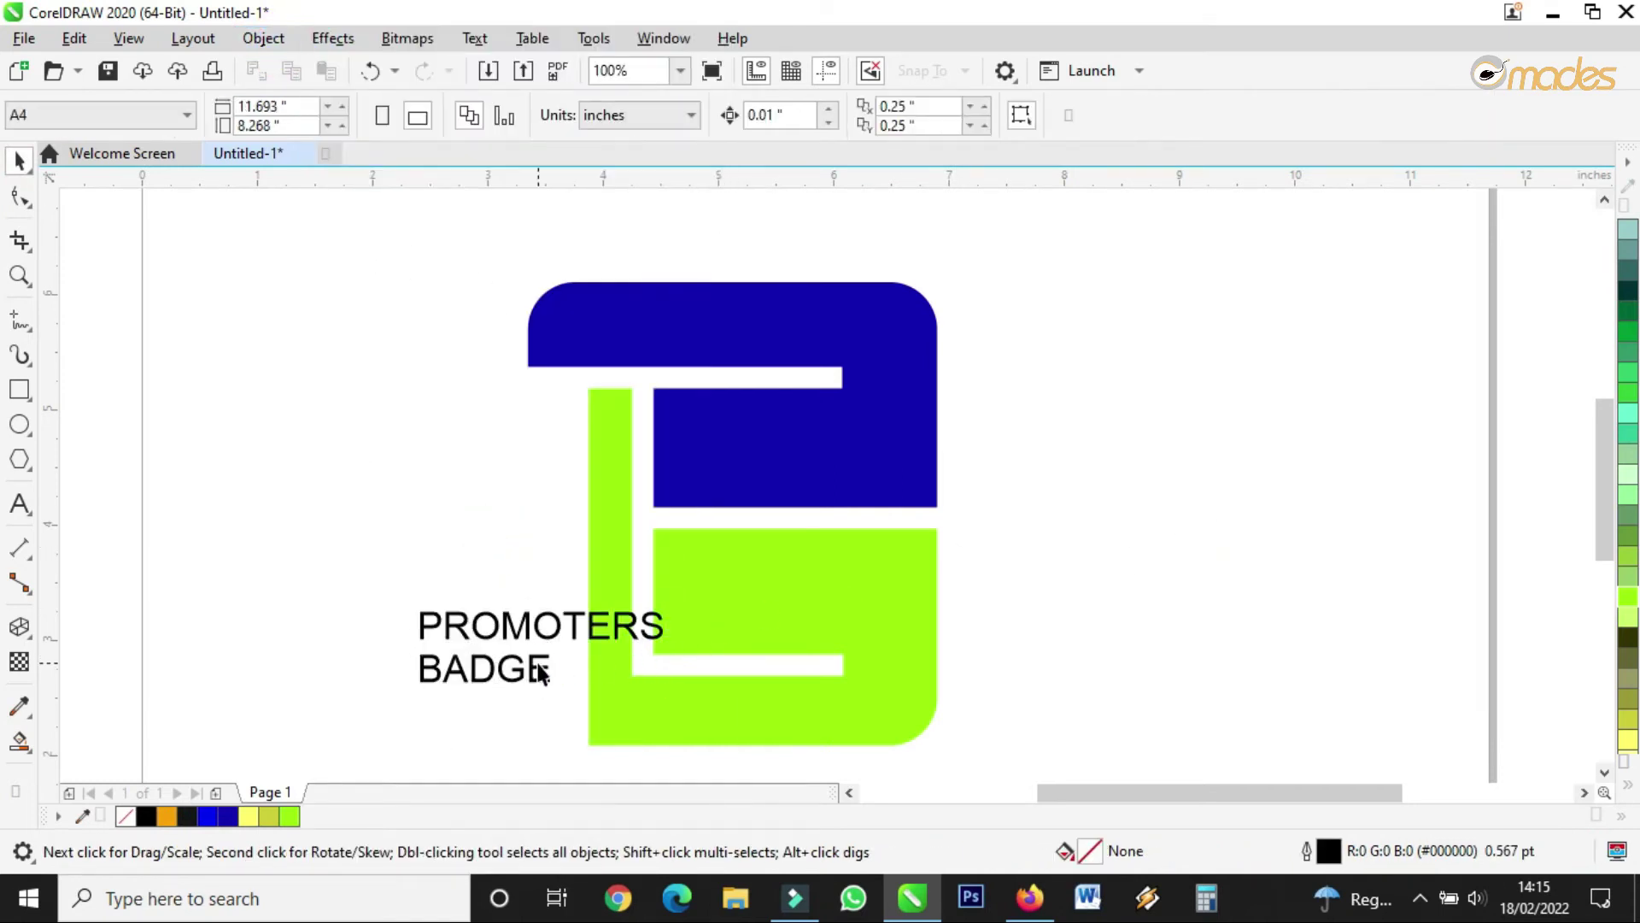
left_click_drag(540, 675, 649, 655)
scroll(641, 665, "up", 2)
scroll(648, 655, "down", 2)
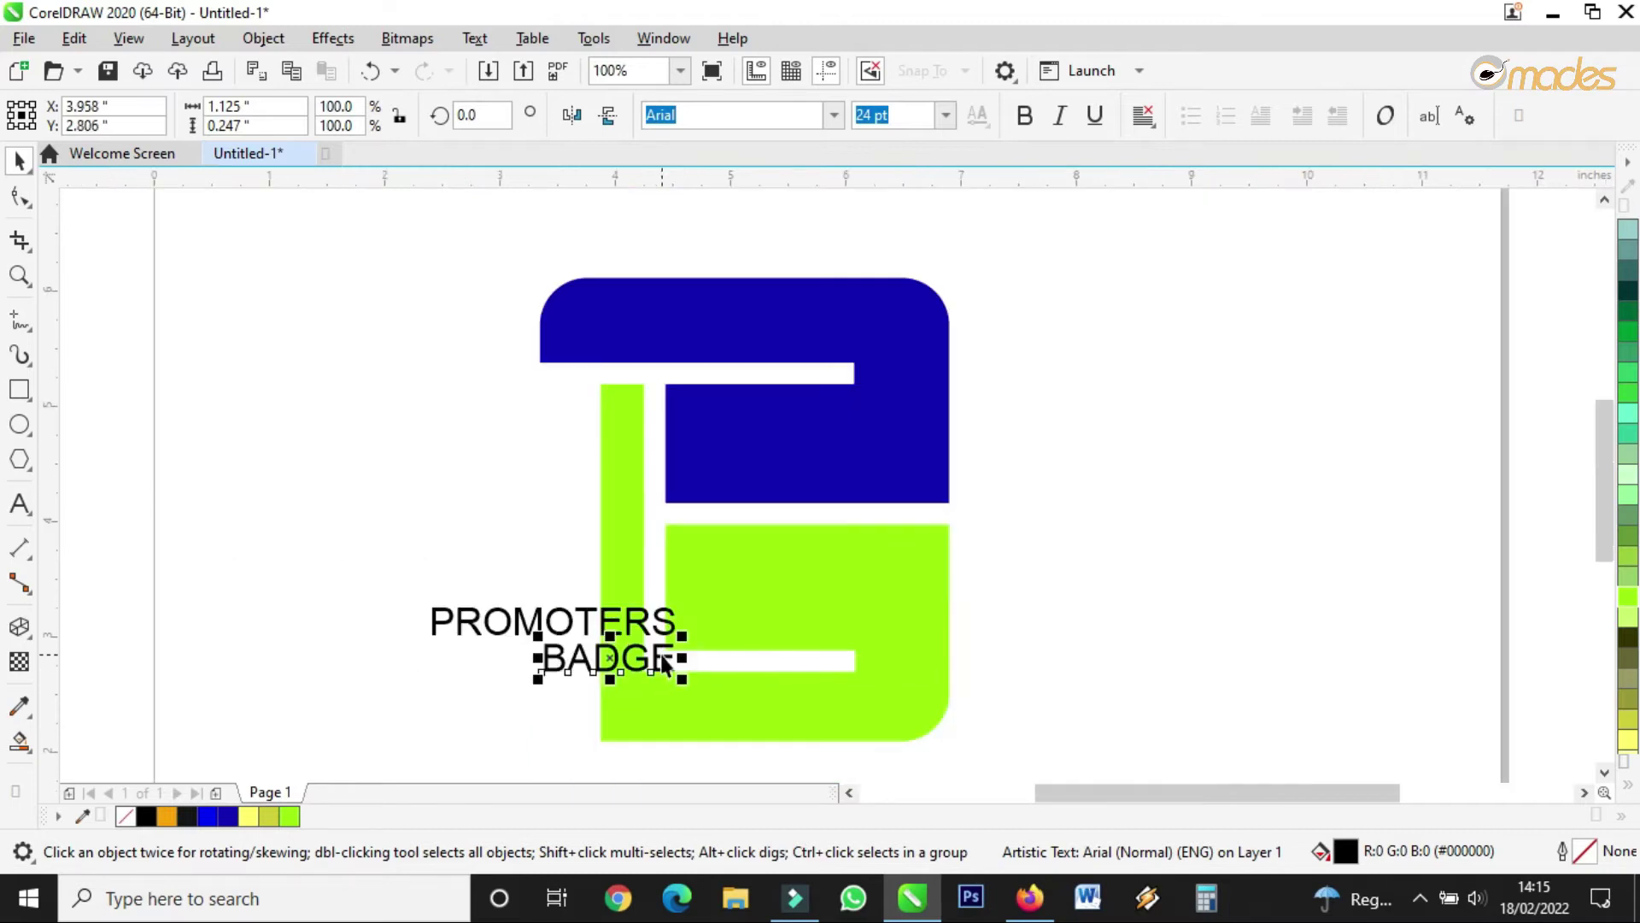
Make both text lines bold, keeping the Arial font.
left_click_drag(397, 566, 706, 733)
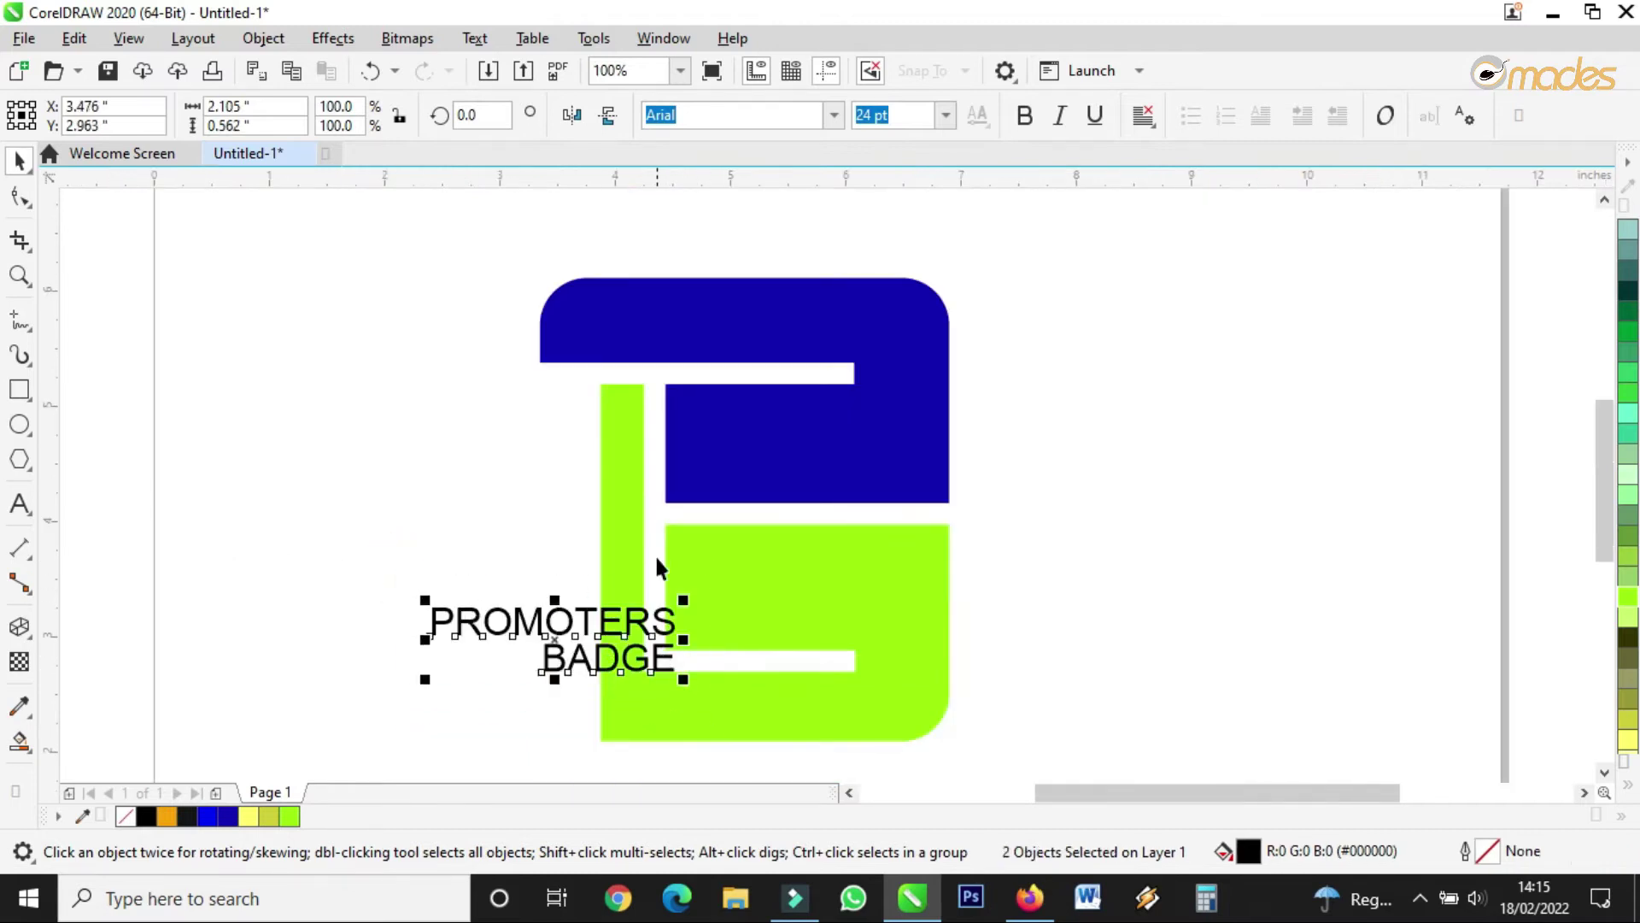
left_click(828, 121)
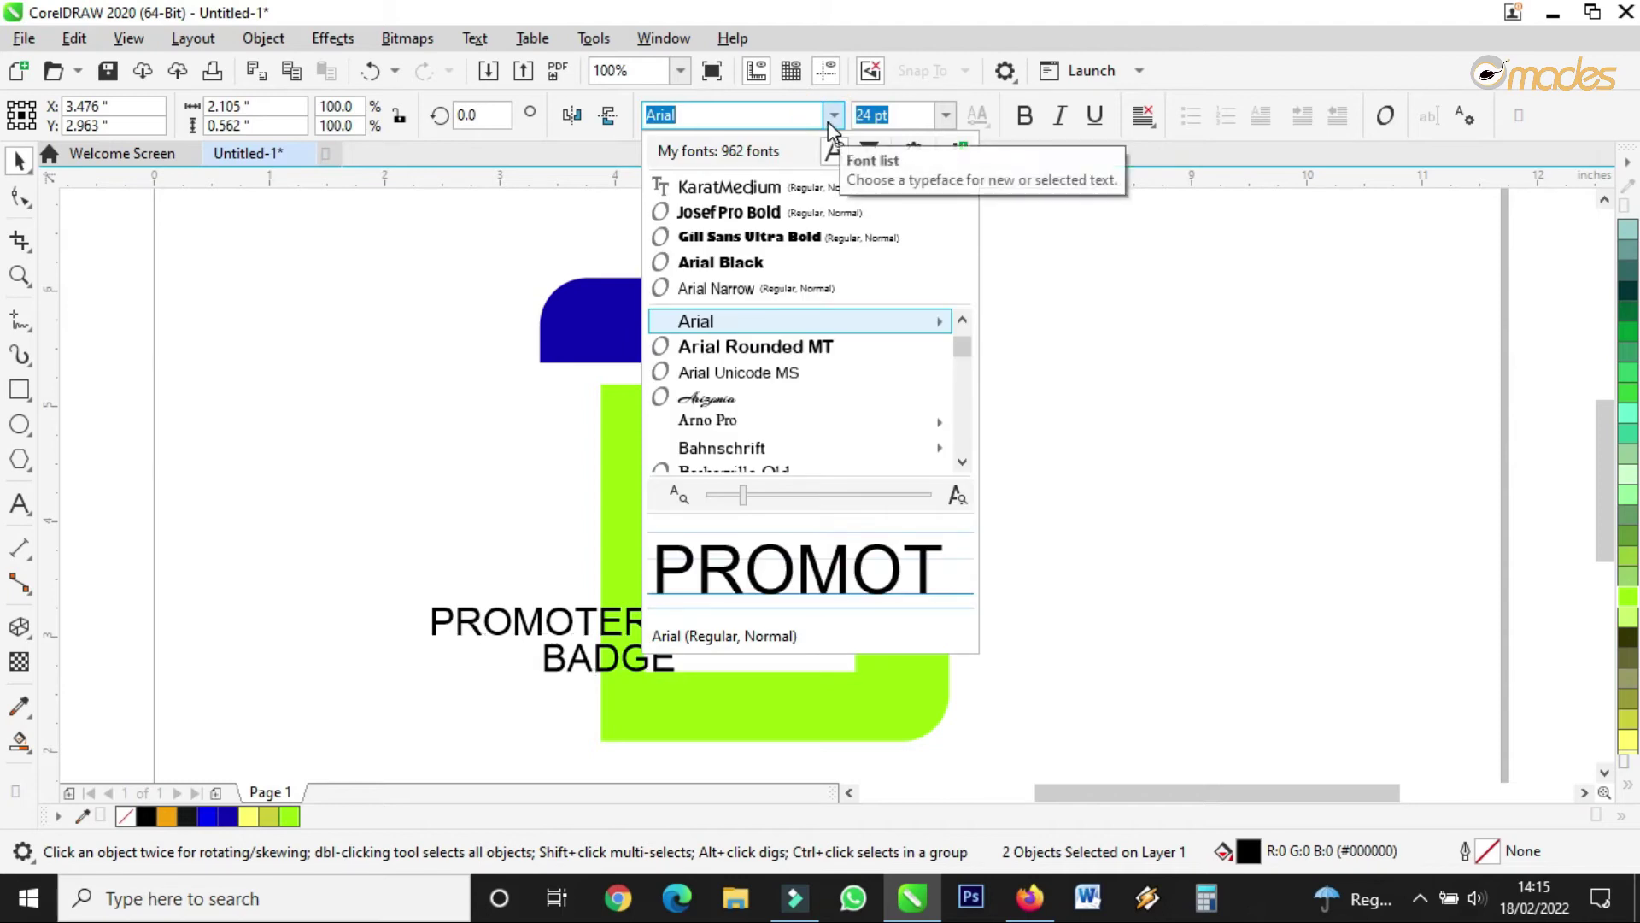
key("Return")
left_click(757, 188)
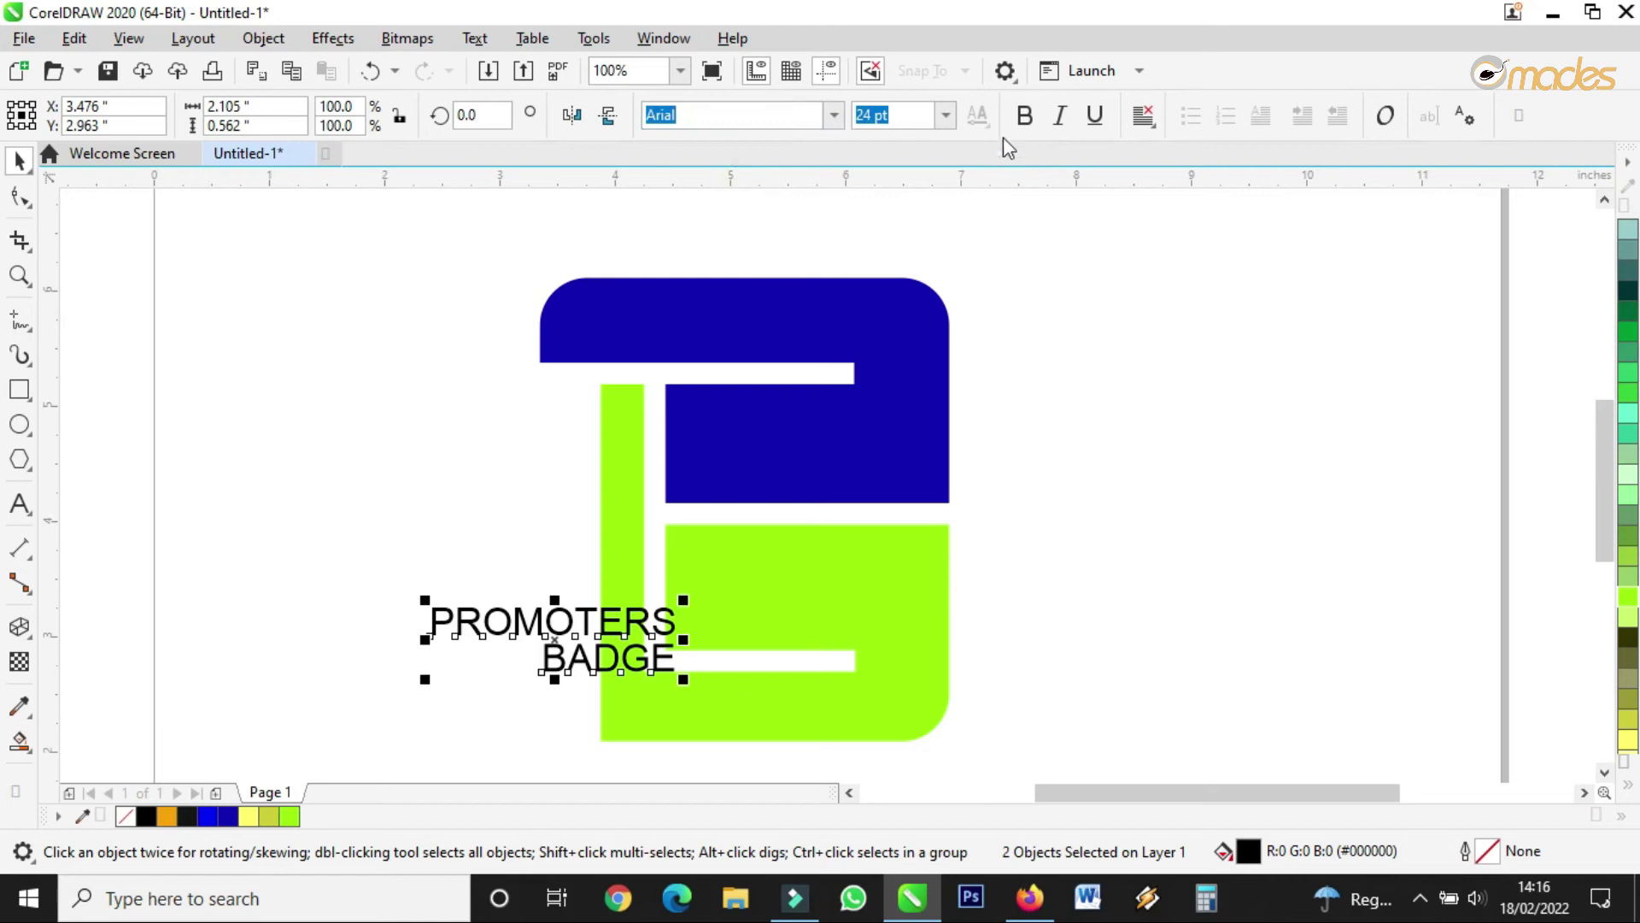
left_click(1025, 115)
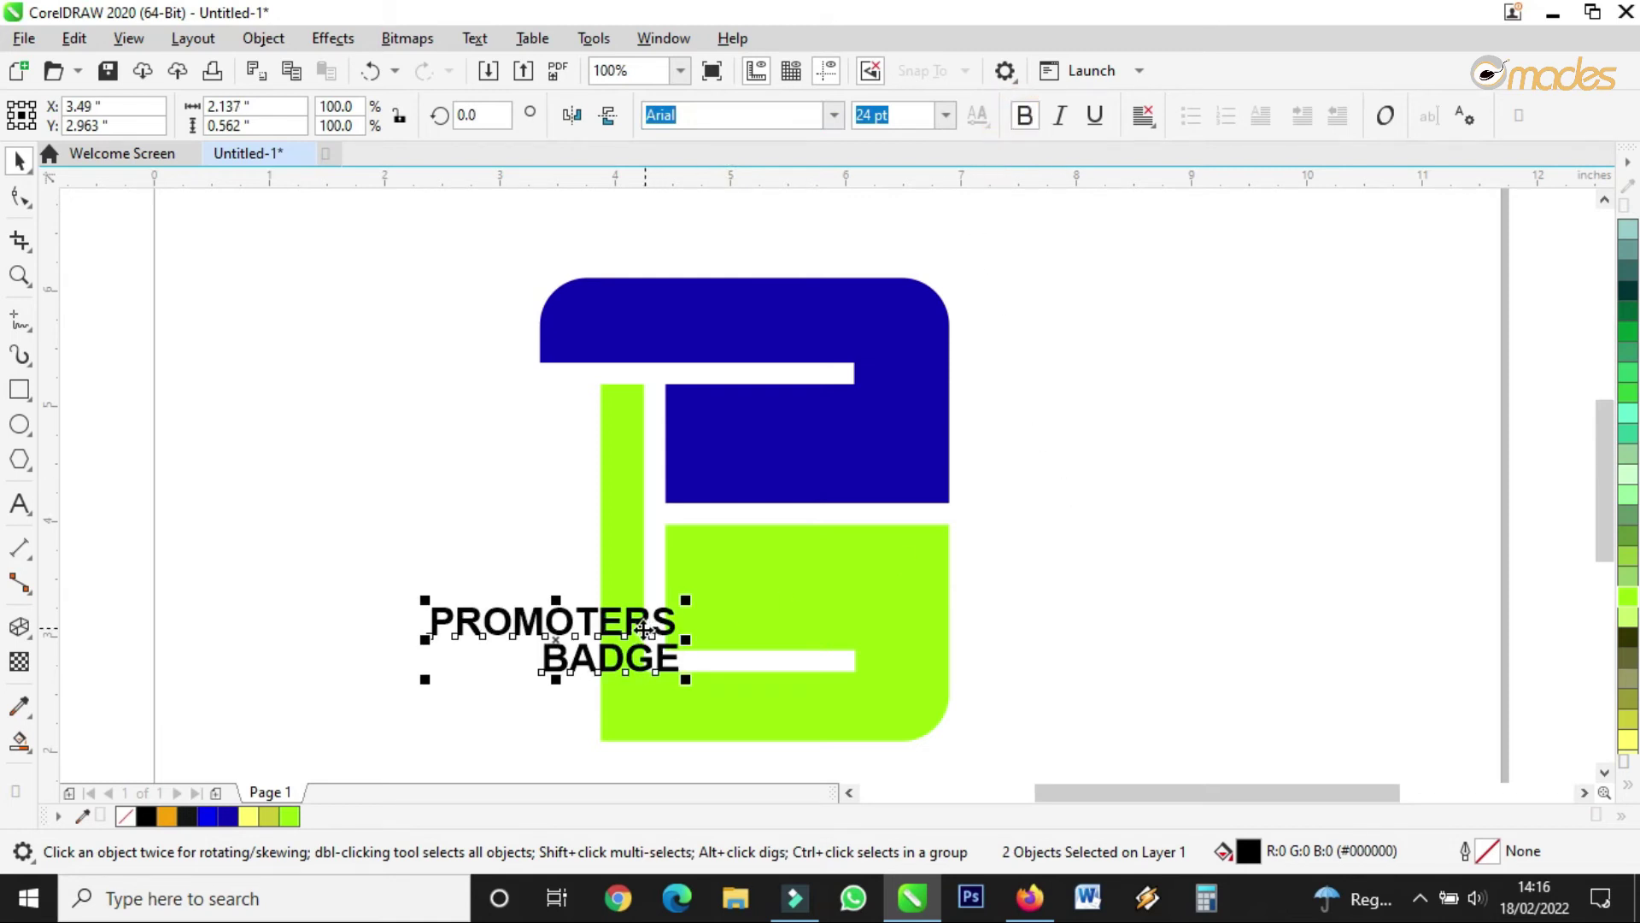
scroll(469, 718, "up", 2)
key("Escape")
Draw a rectangle under "PROMOTERS" in front of "BADGE" and resize it to about 0.98 × 0.24 inches to match the letter height.
left_click(19, 390)
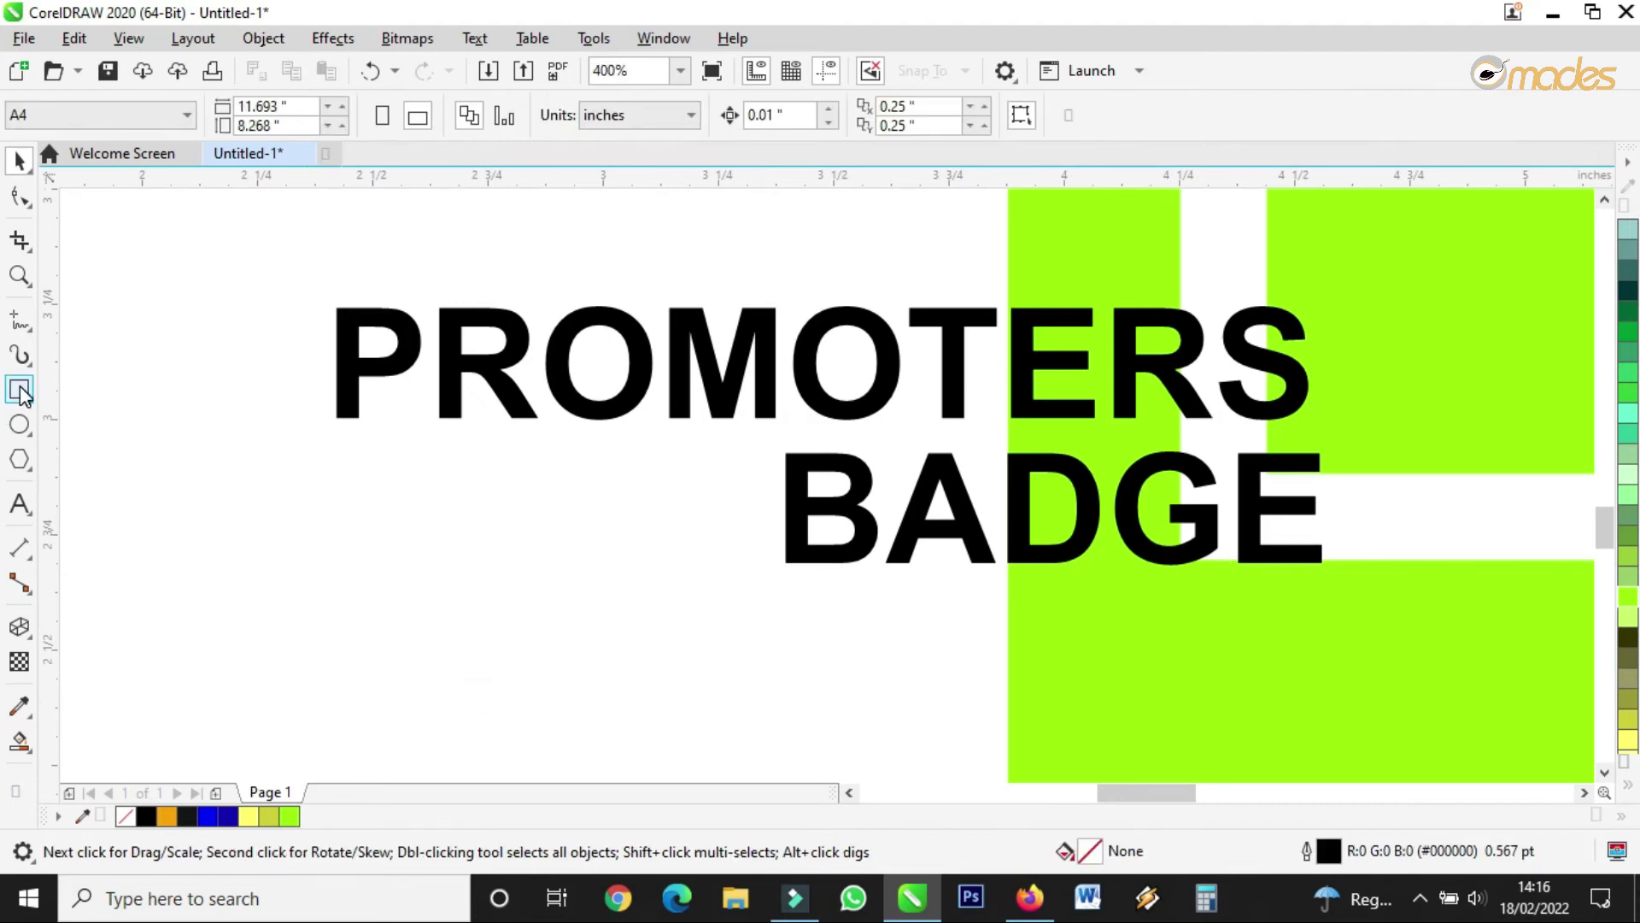
left_click_drag(340, 428, 779, 562)
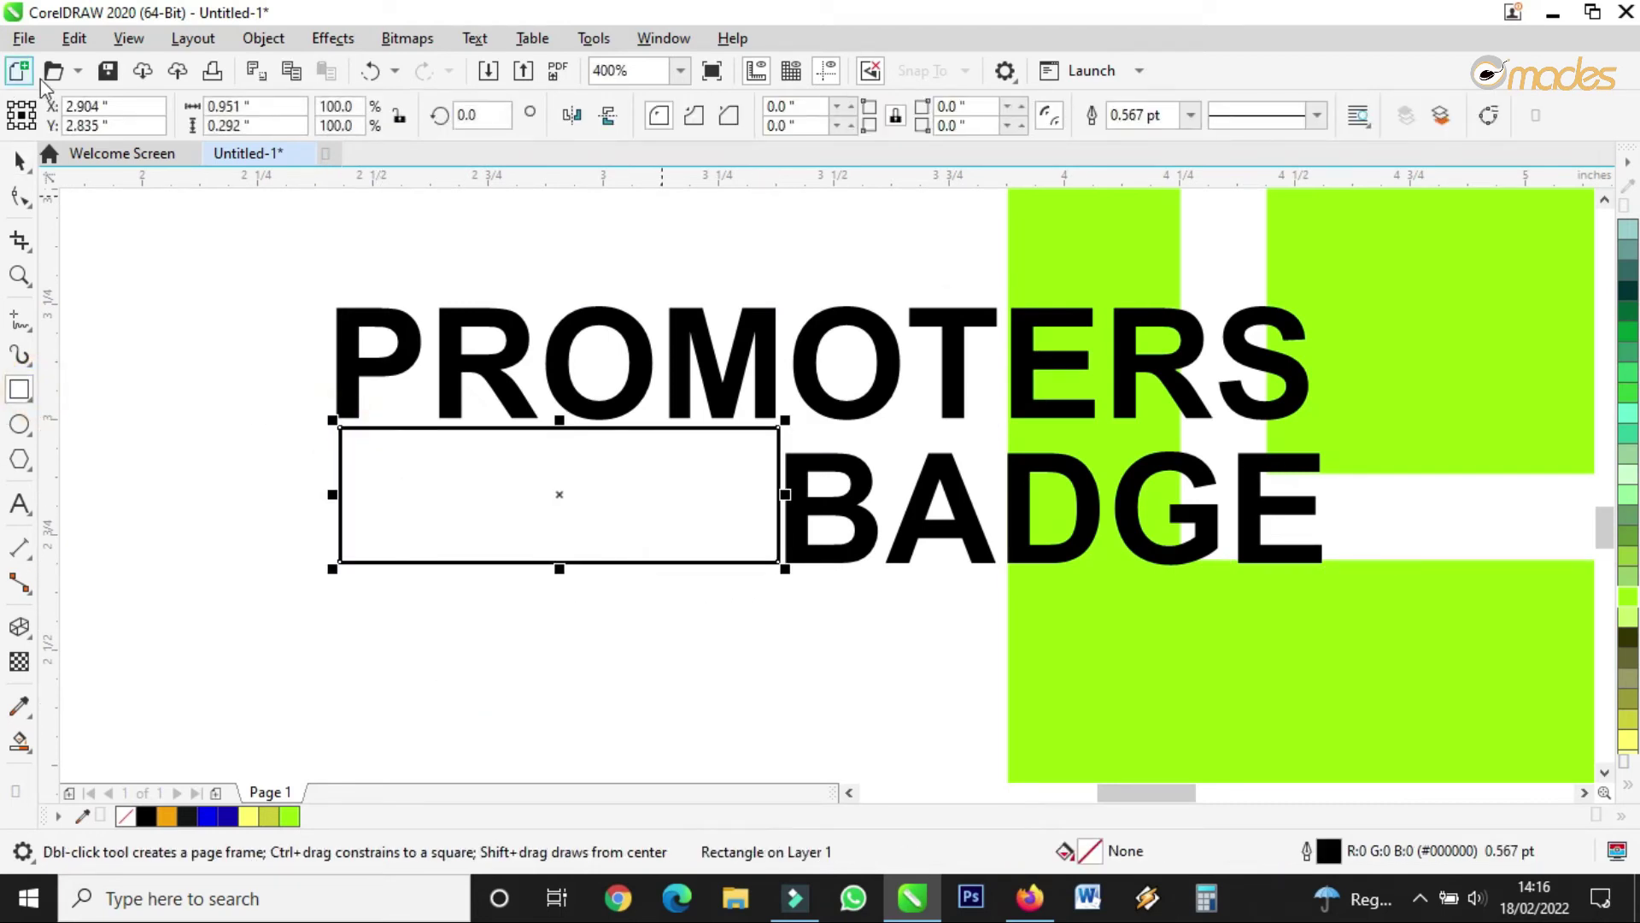
left_click(19, 160)
left_click_drag(560, 420, 564, 443)
left_click_drag(790, 506, 706, 508)
left_click_drag(524, 445, 523, 446)
left_click_drag(717, 509, 802, 512)
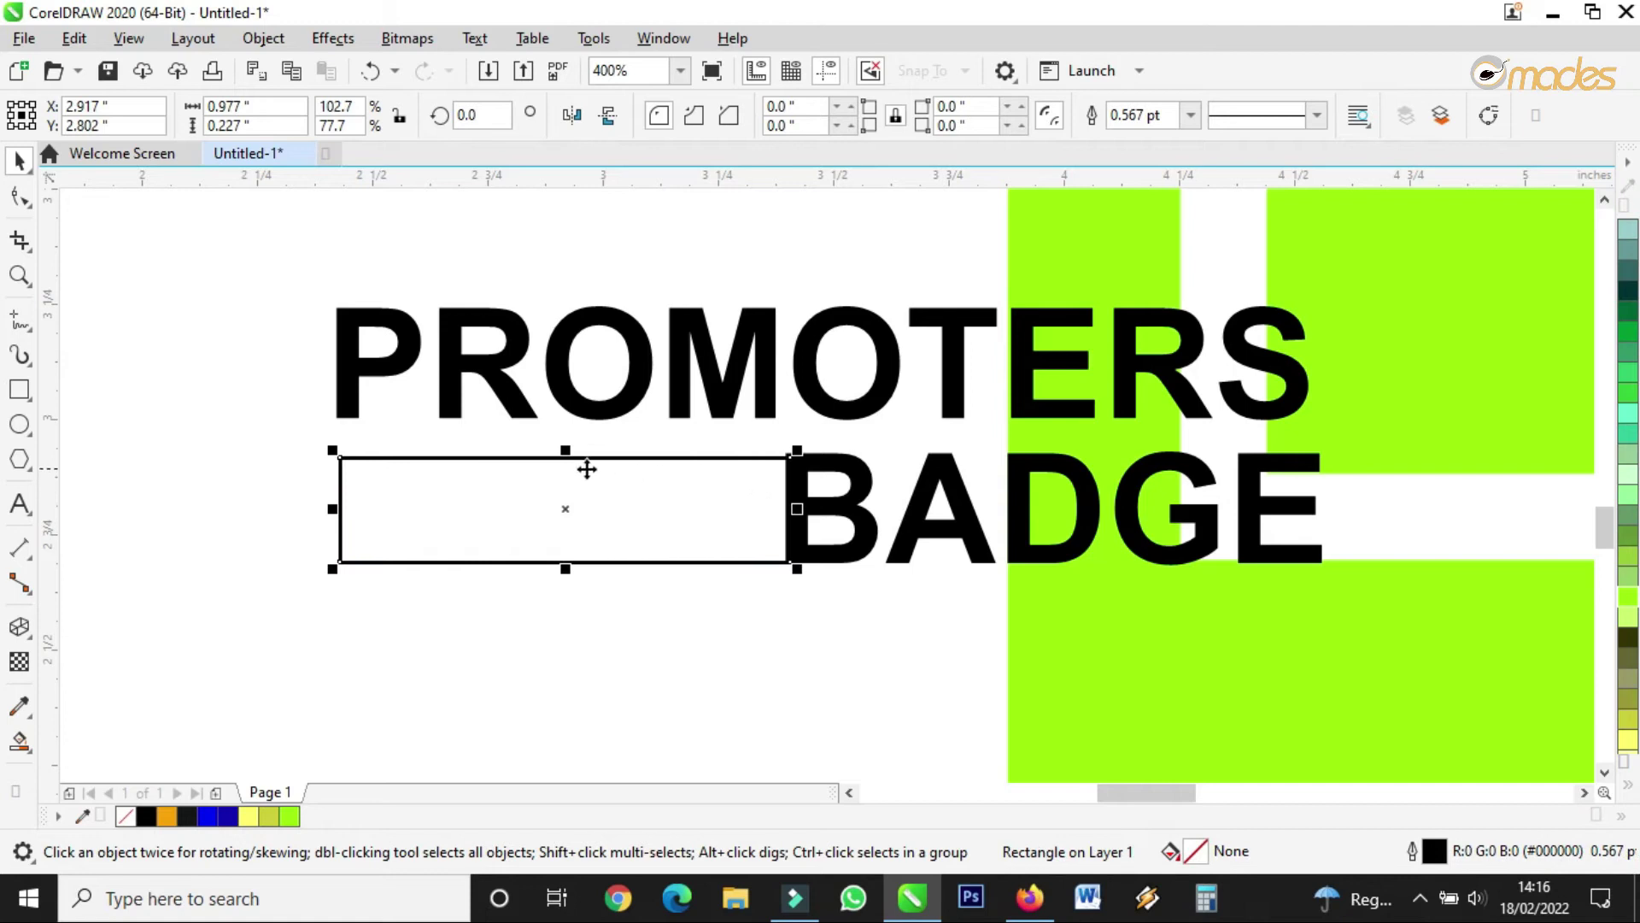
left_click_drag(565, 450, 579, 447)
left_click_drag(565, 568, 570, 571)
left_click(852, 530)
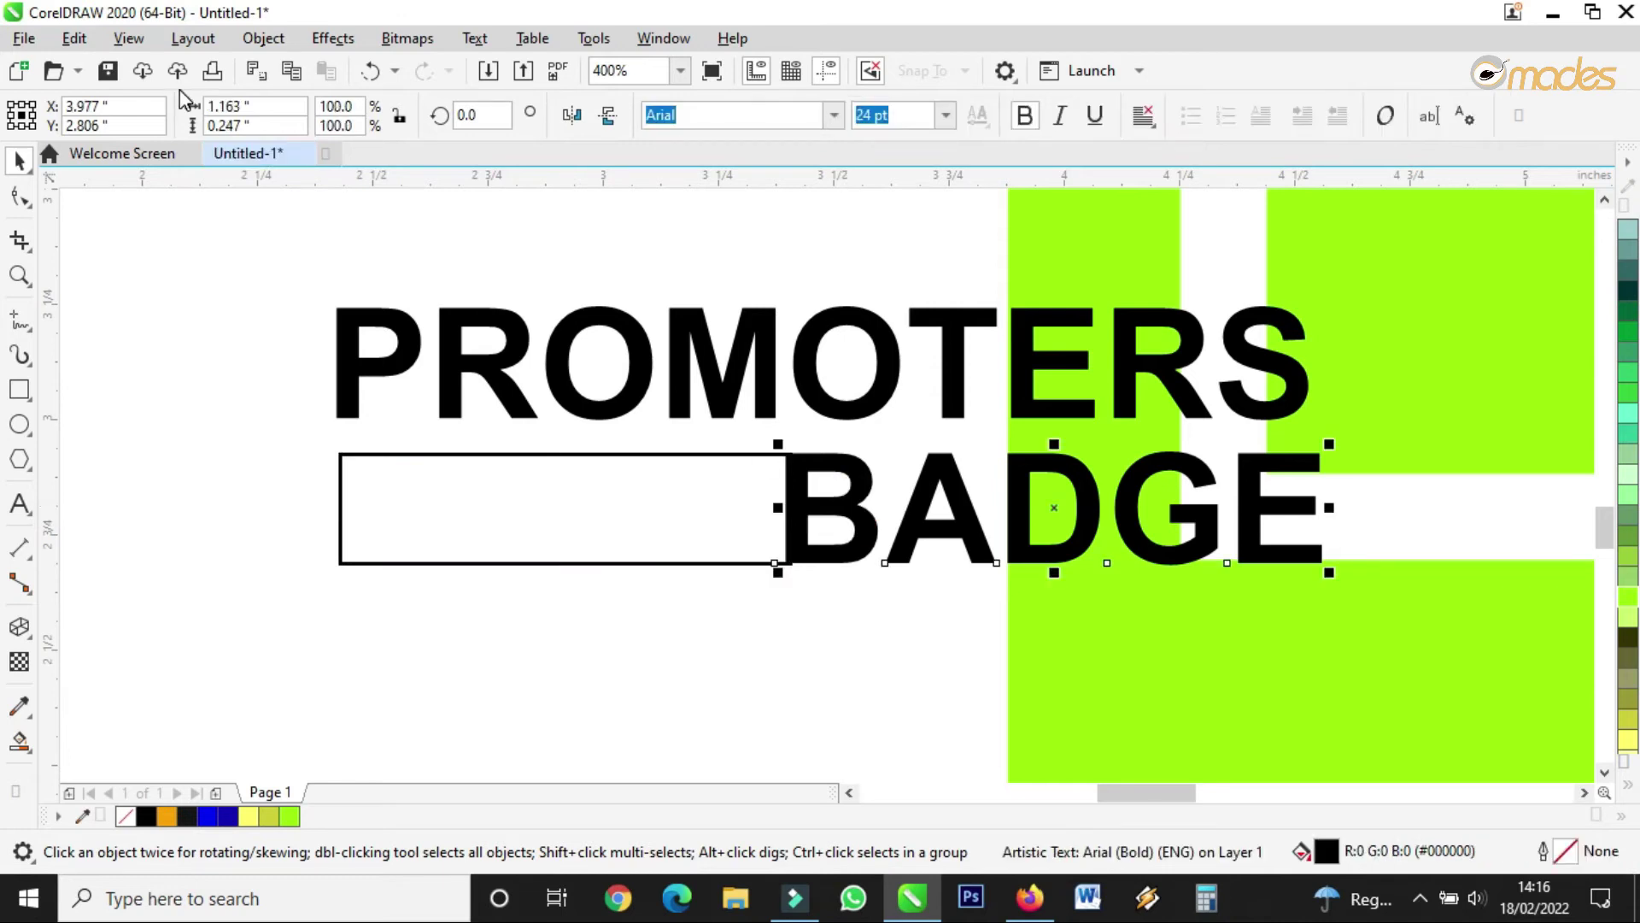
Split the rectangle's area into a narrow box at the outer end and a box about 0.86 inches wide beside "BADGE".
left_click(553, 517)
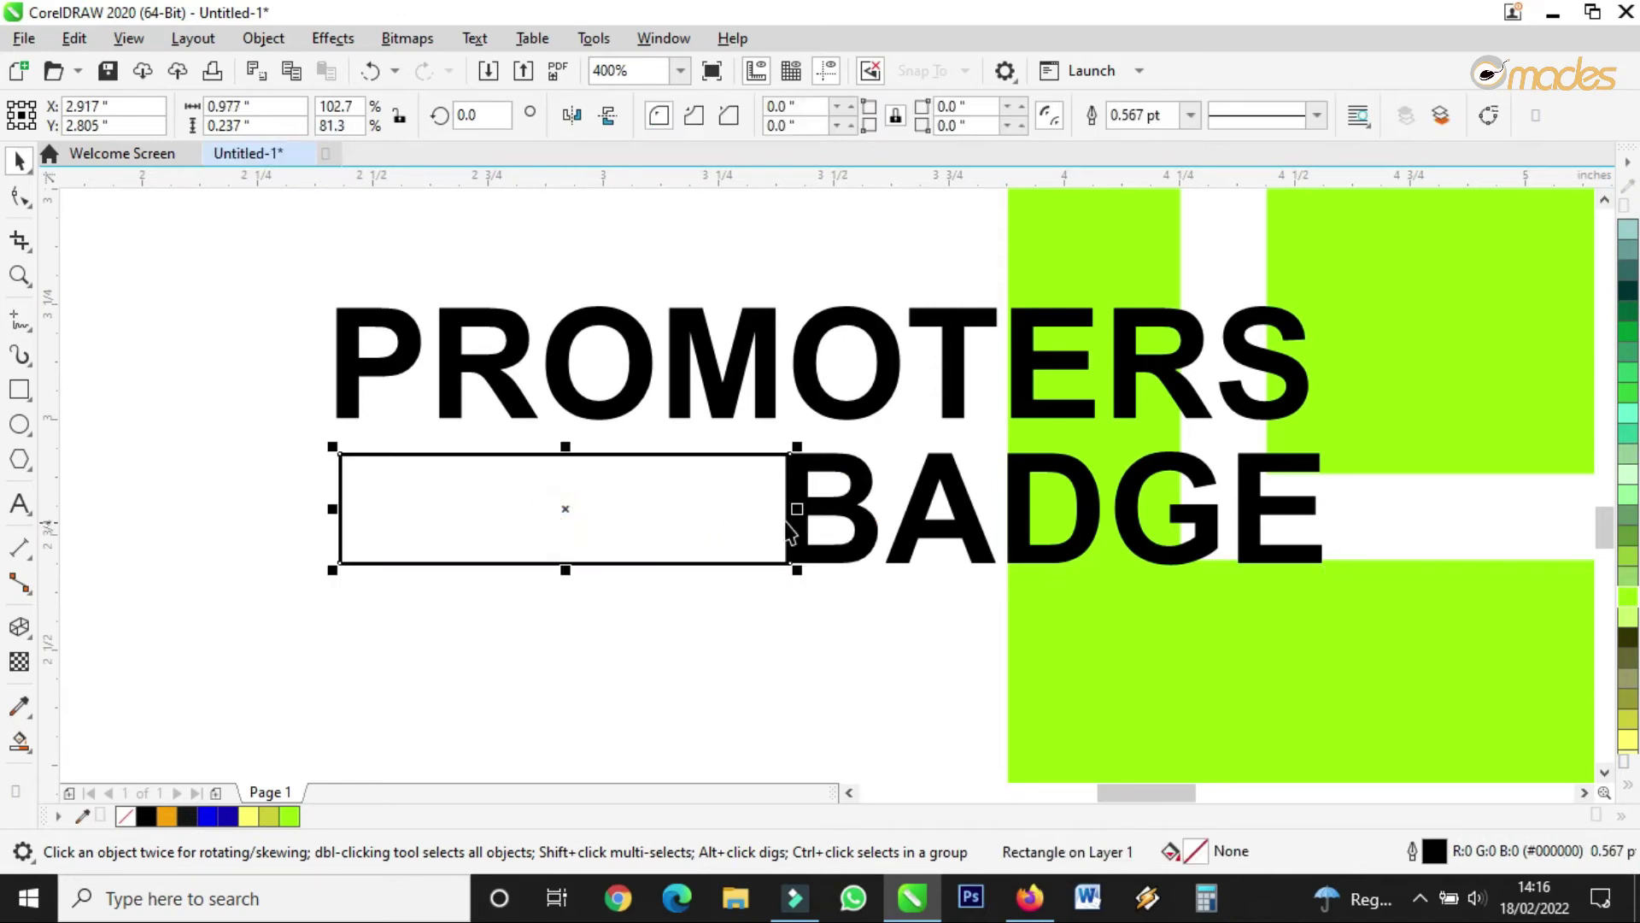
left_click_drag(797, 509, 392, 506)
left_click(506, 611)
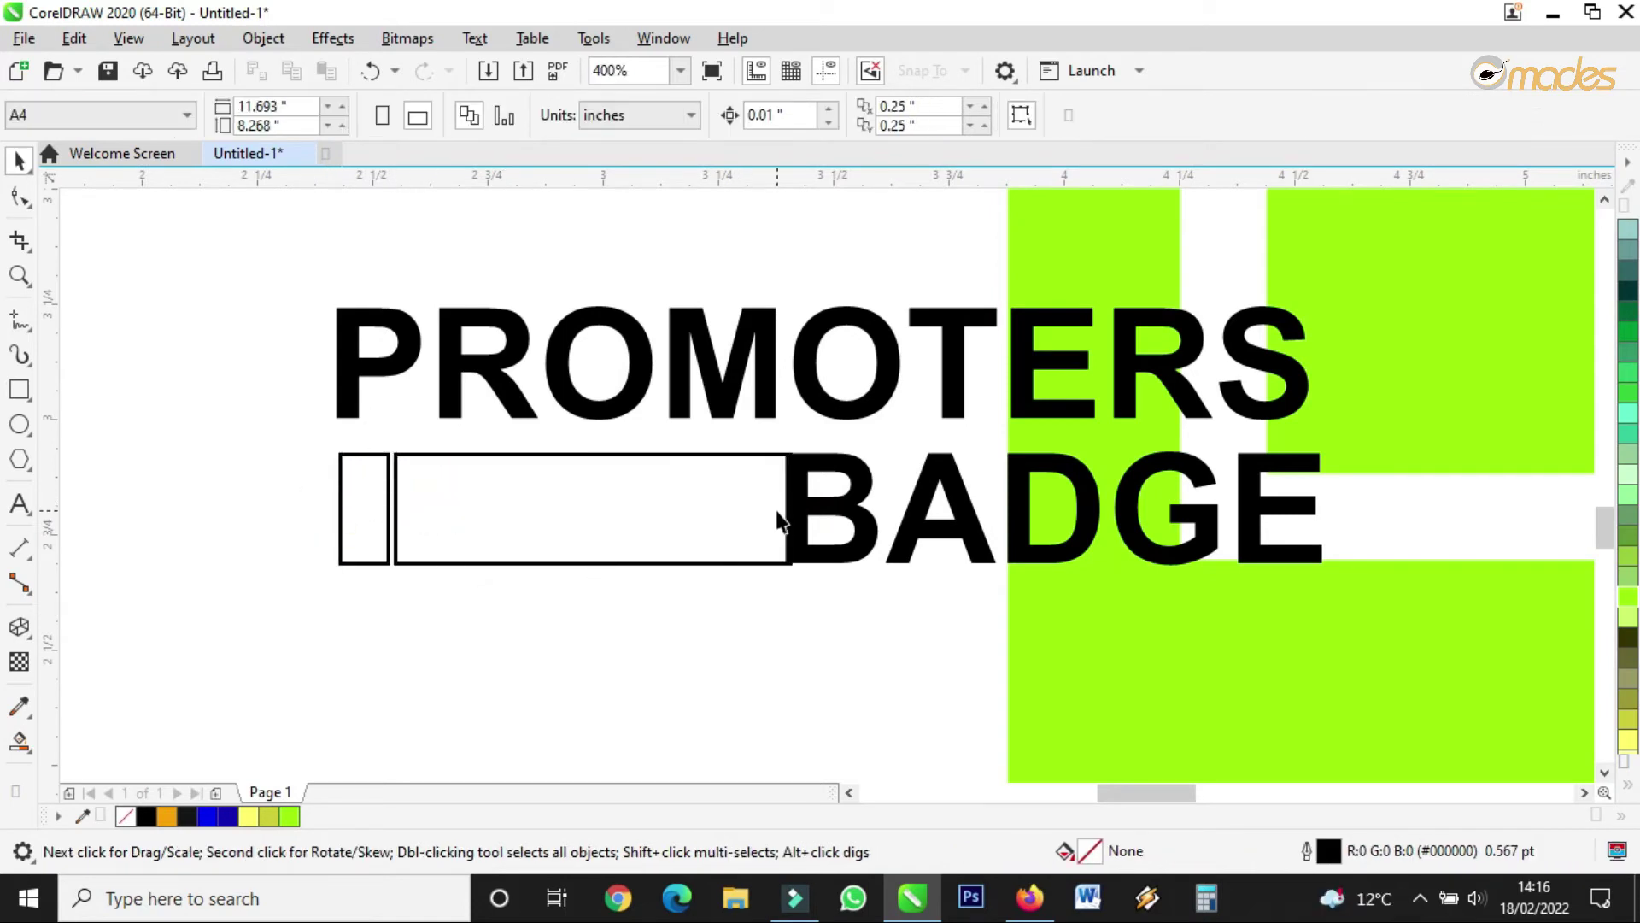
Trim the wider box to about 0.232 inches high and shorten it to end just before the B of "BADGE".
left_click(718, 566)
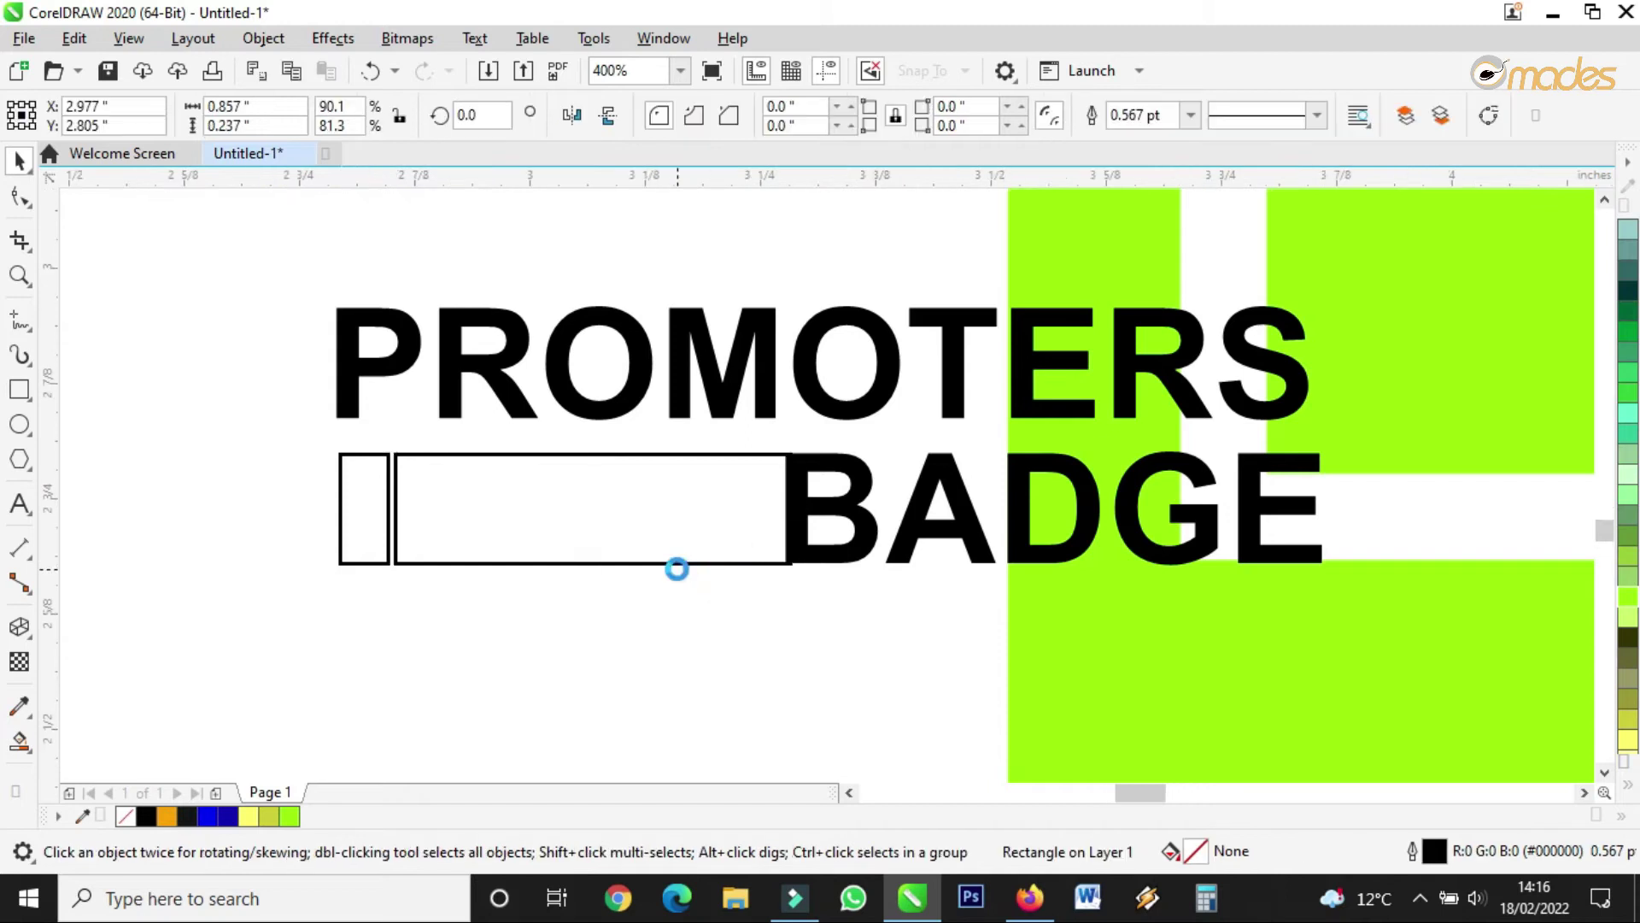
scroll(677, 566, "up", 1)
left_click_drag(507, 564, 511, 562)
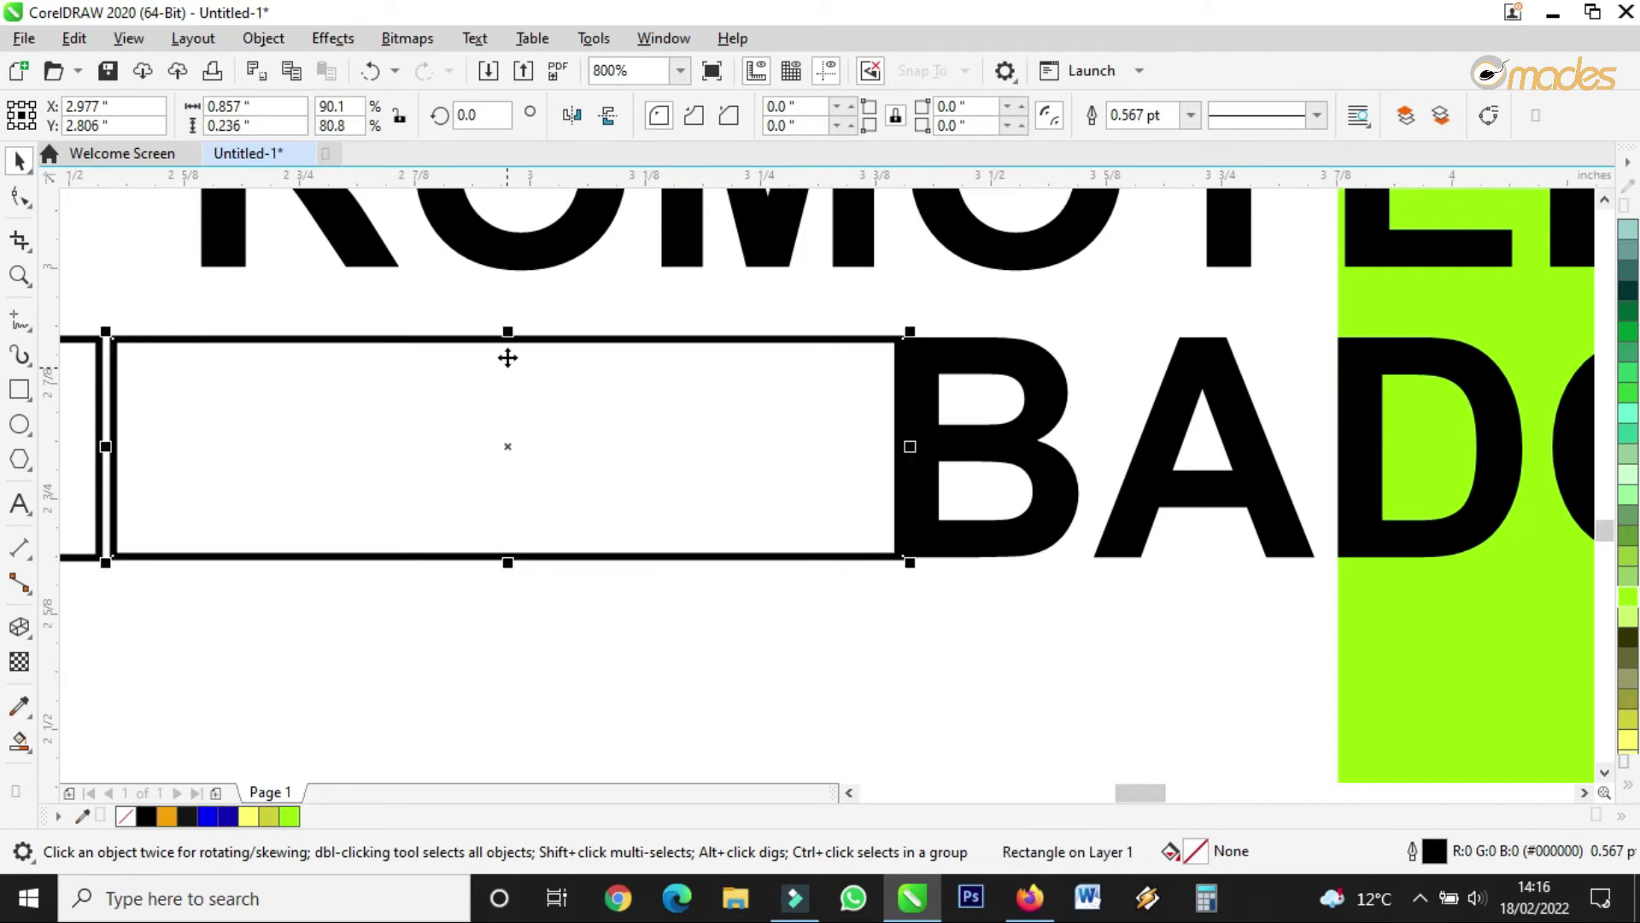
scroll(505, 392, "down", 1)
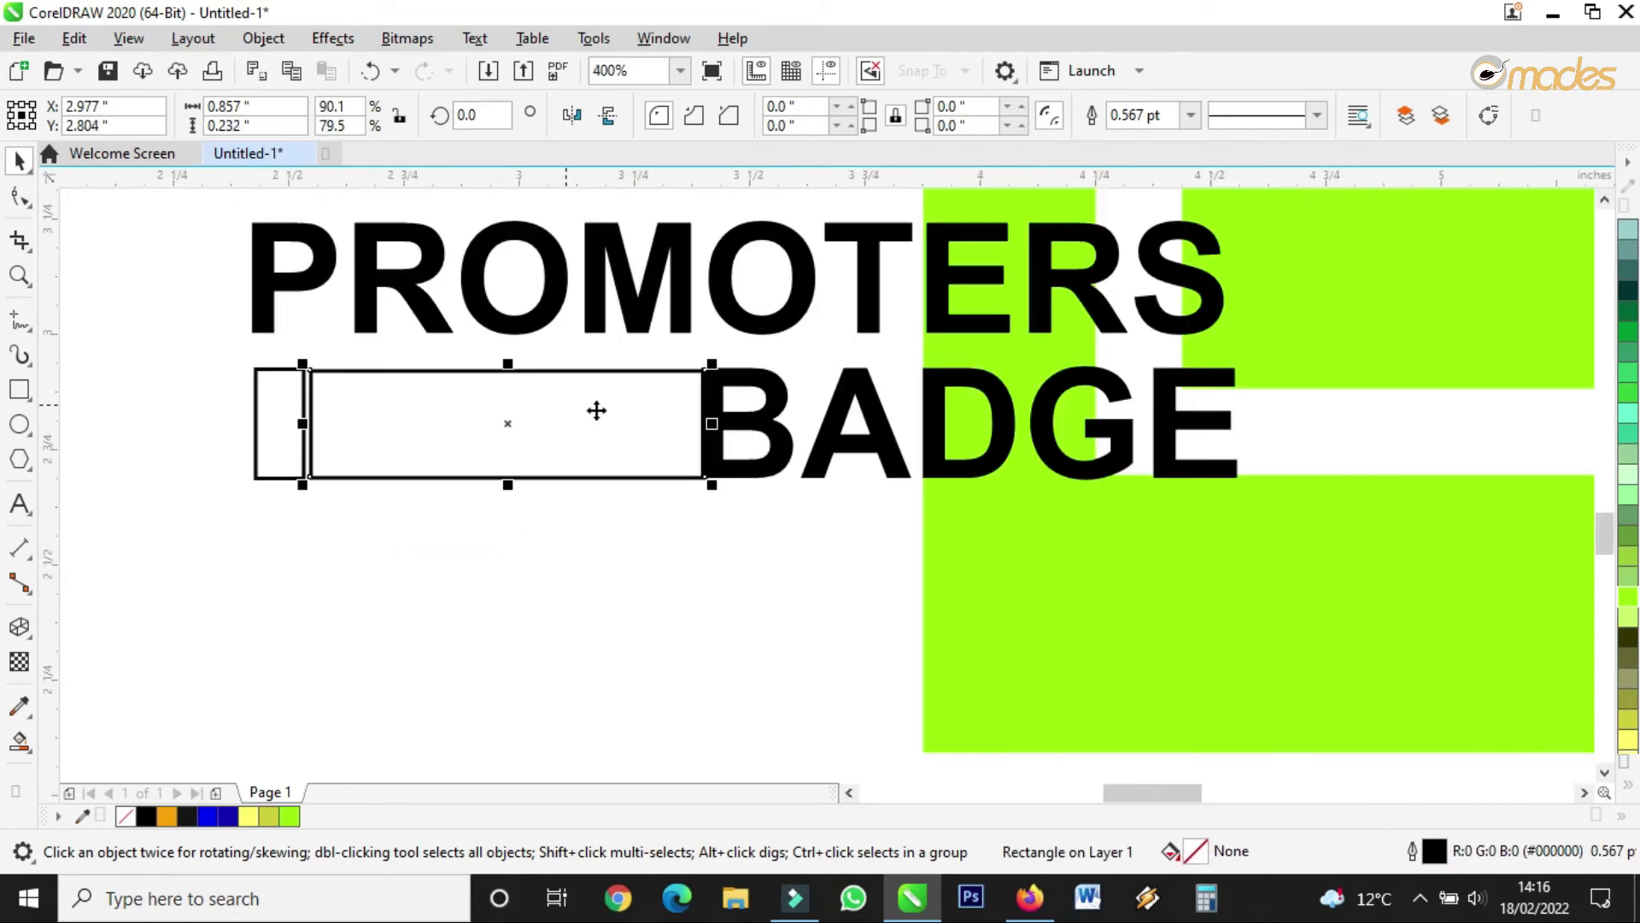
left_click(628, 481, "shift")
left_click(586, 425)
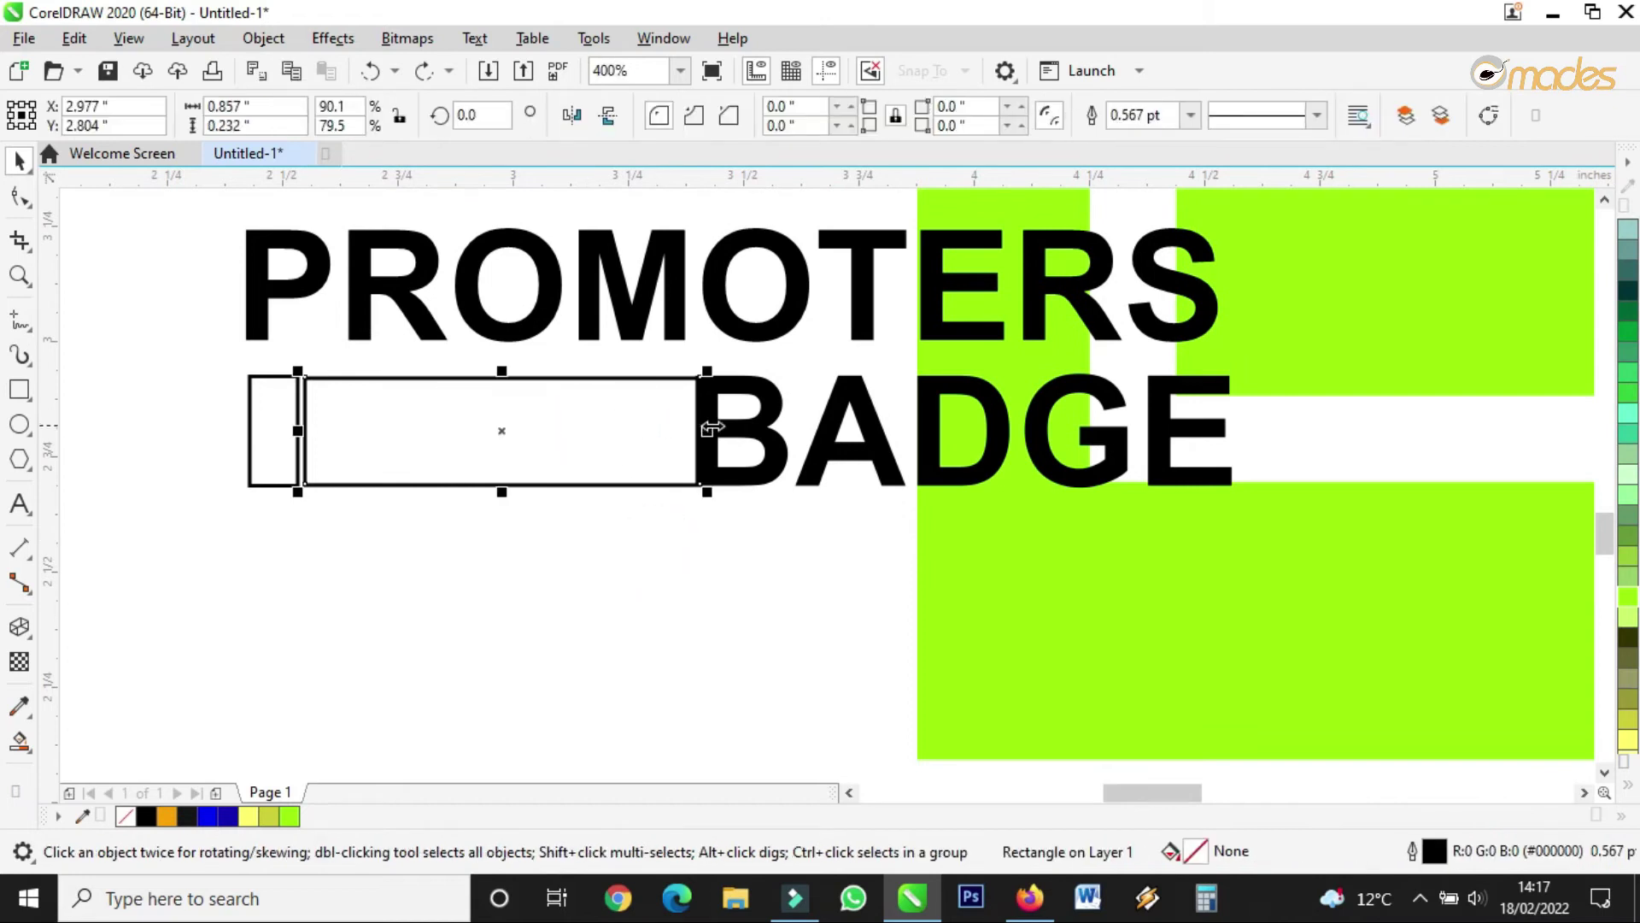
left_click_drag(707, 434, 696, 432)
left_click(692, 551)
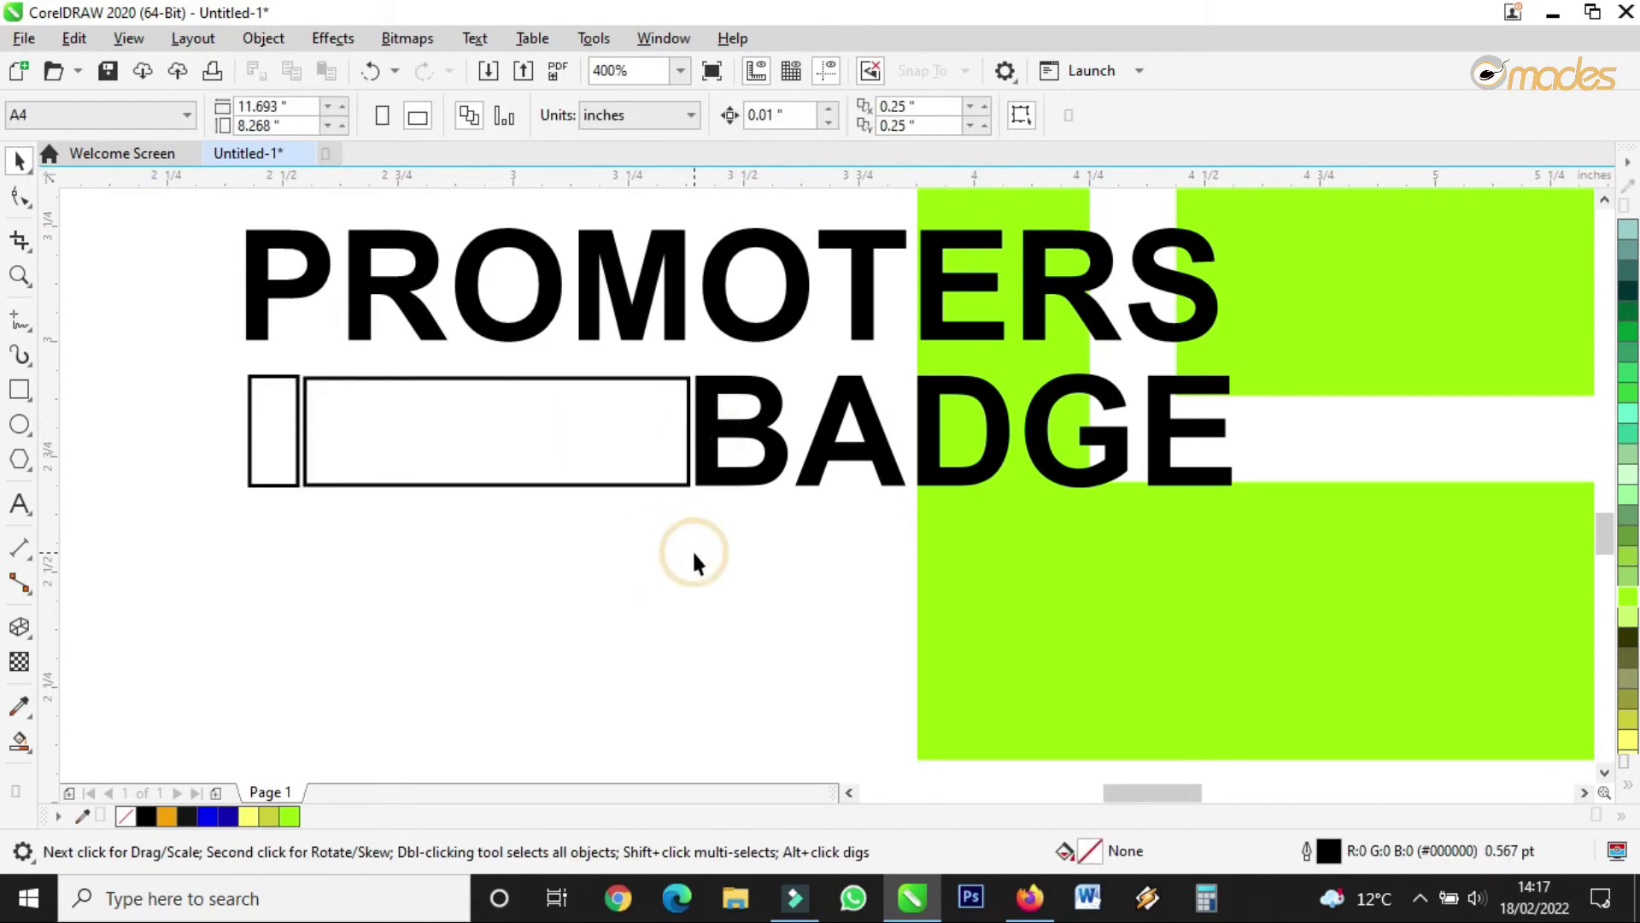
Group both words with the two boxes and rotate the group 90 degrees to read upward.
scroll(692, 550, "down", 1)
left_click_drag(441, 587, 1081, 307)
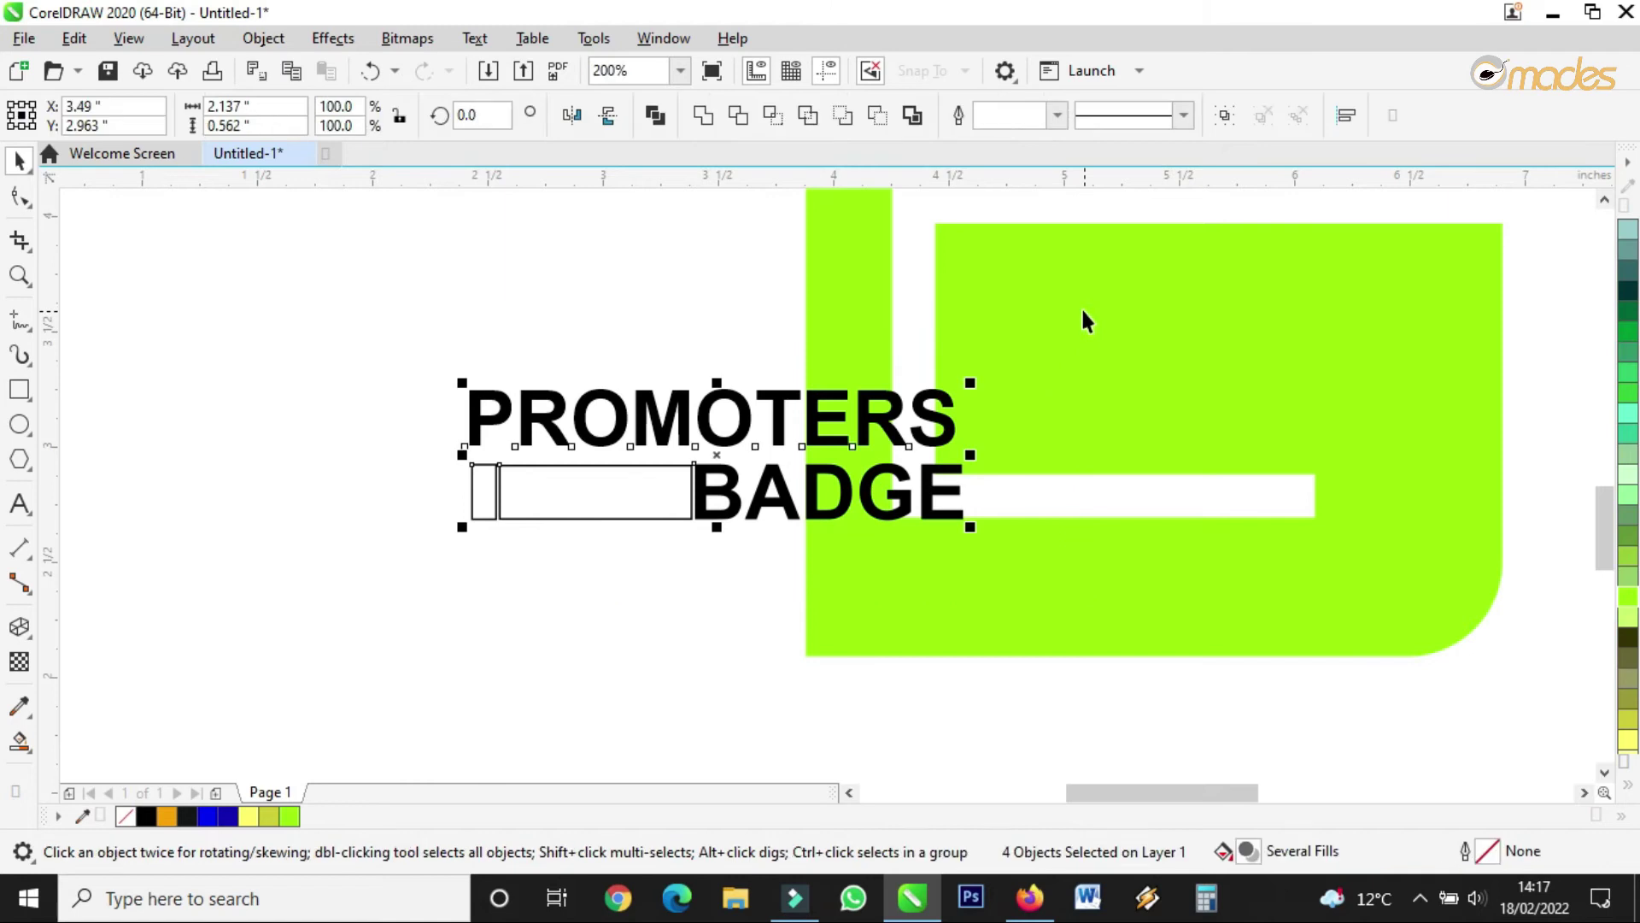
left_click(1226, 117)
left_click(892, 429)
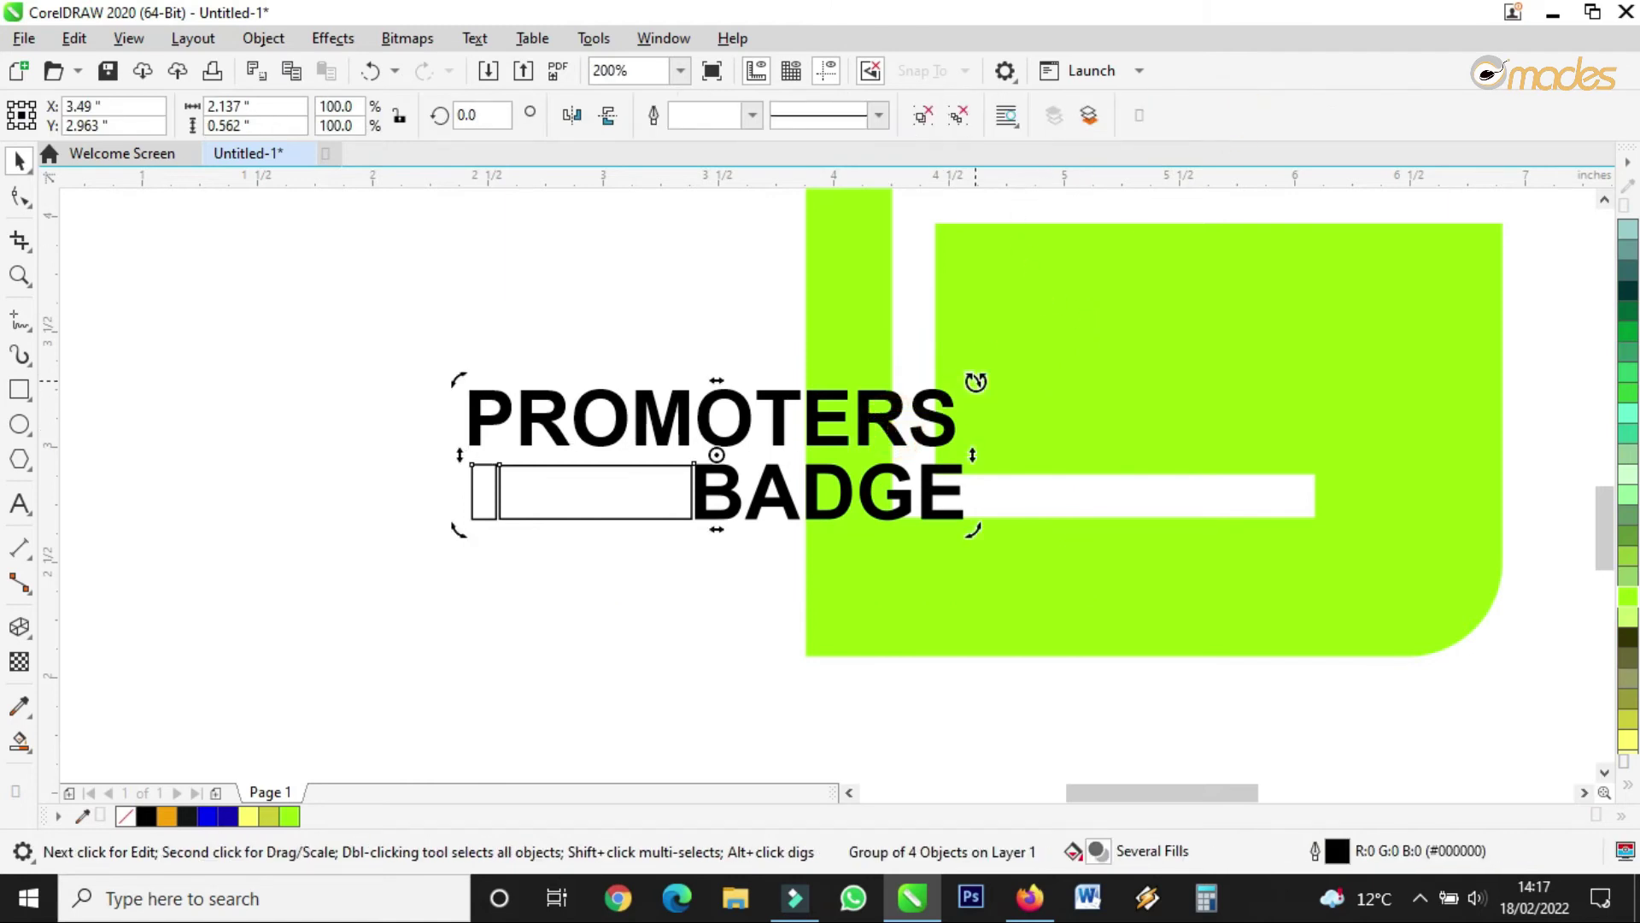
left_click_drag(976, 381, 663, 276)
Position the rotated text group along the outer edge of the green upright arm, at about X 3.56, Y 3.16 inches.
scroll(716, 516, "down", 1)
left_click(729, 545)
left_click_drag(733, 567, 758, 596)
scroll(758, 595, "up", 1)
left_click_drag(695, 549, 707, 564)
left_click_drag(726, 460, 723, 469)
scroll(736, 549, "down", 2)
scroll(728, 474, "up", 1)
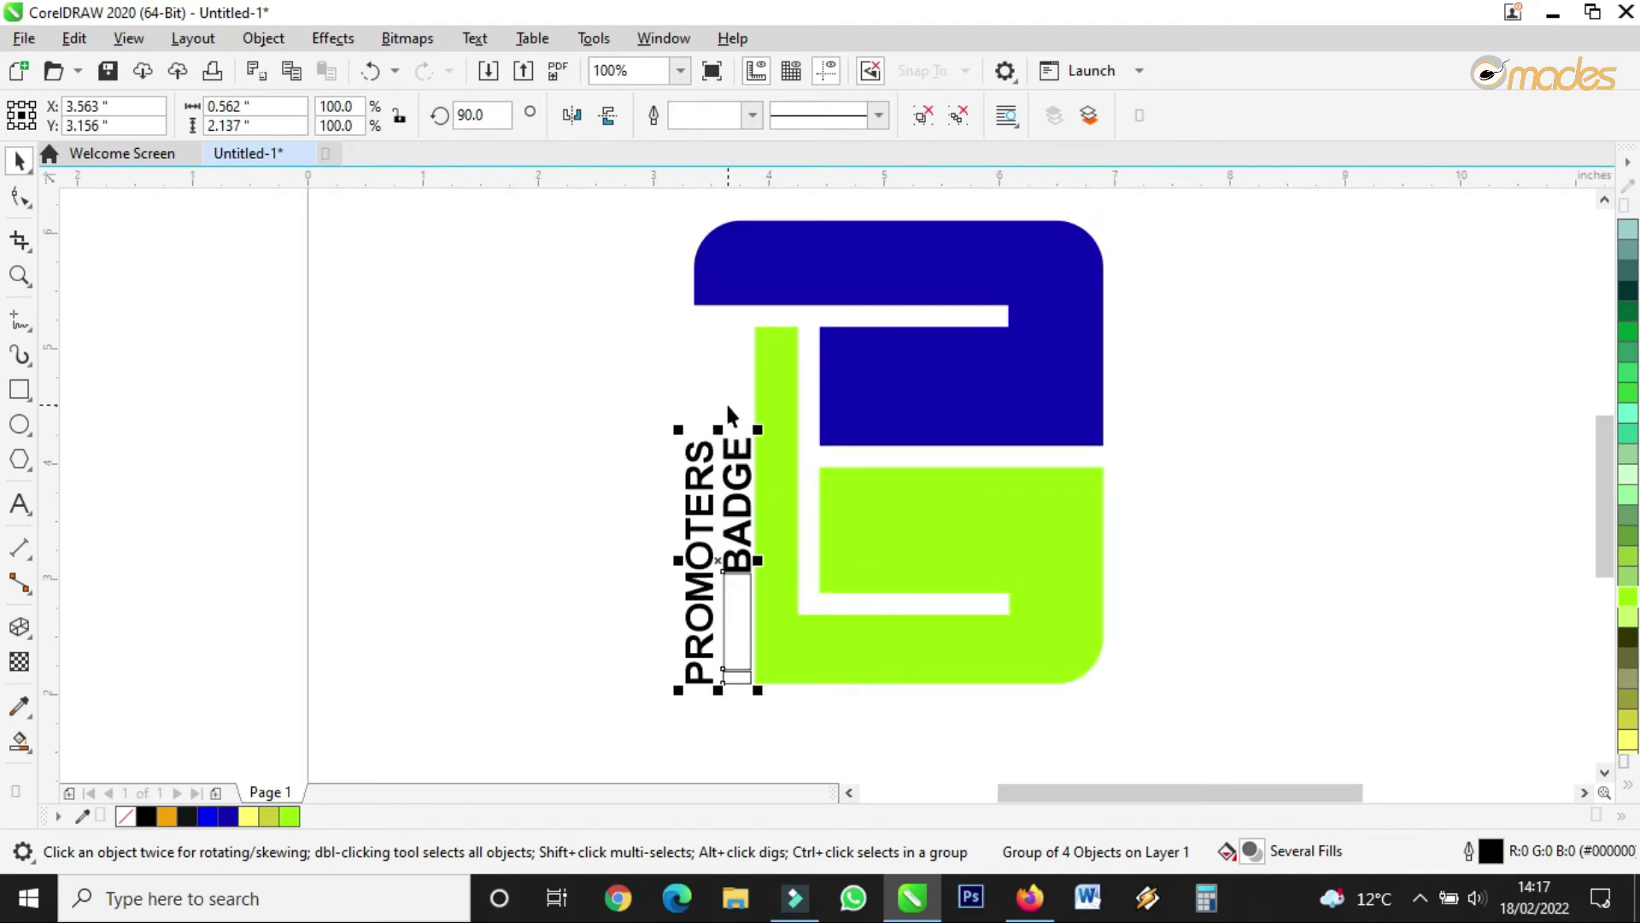
Draw a rectangle about 0.47 × 1.04 inches between the blue shape's lower edge and the end of the rotated text.
scroll(728, 322, "up", 1)
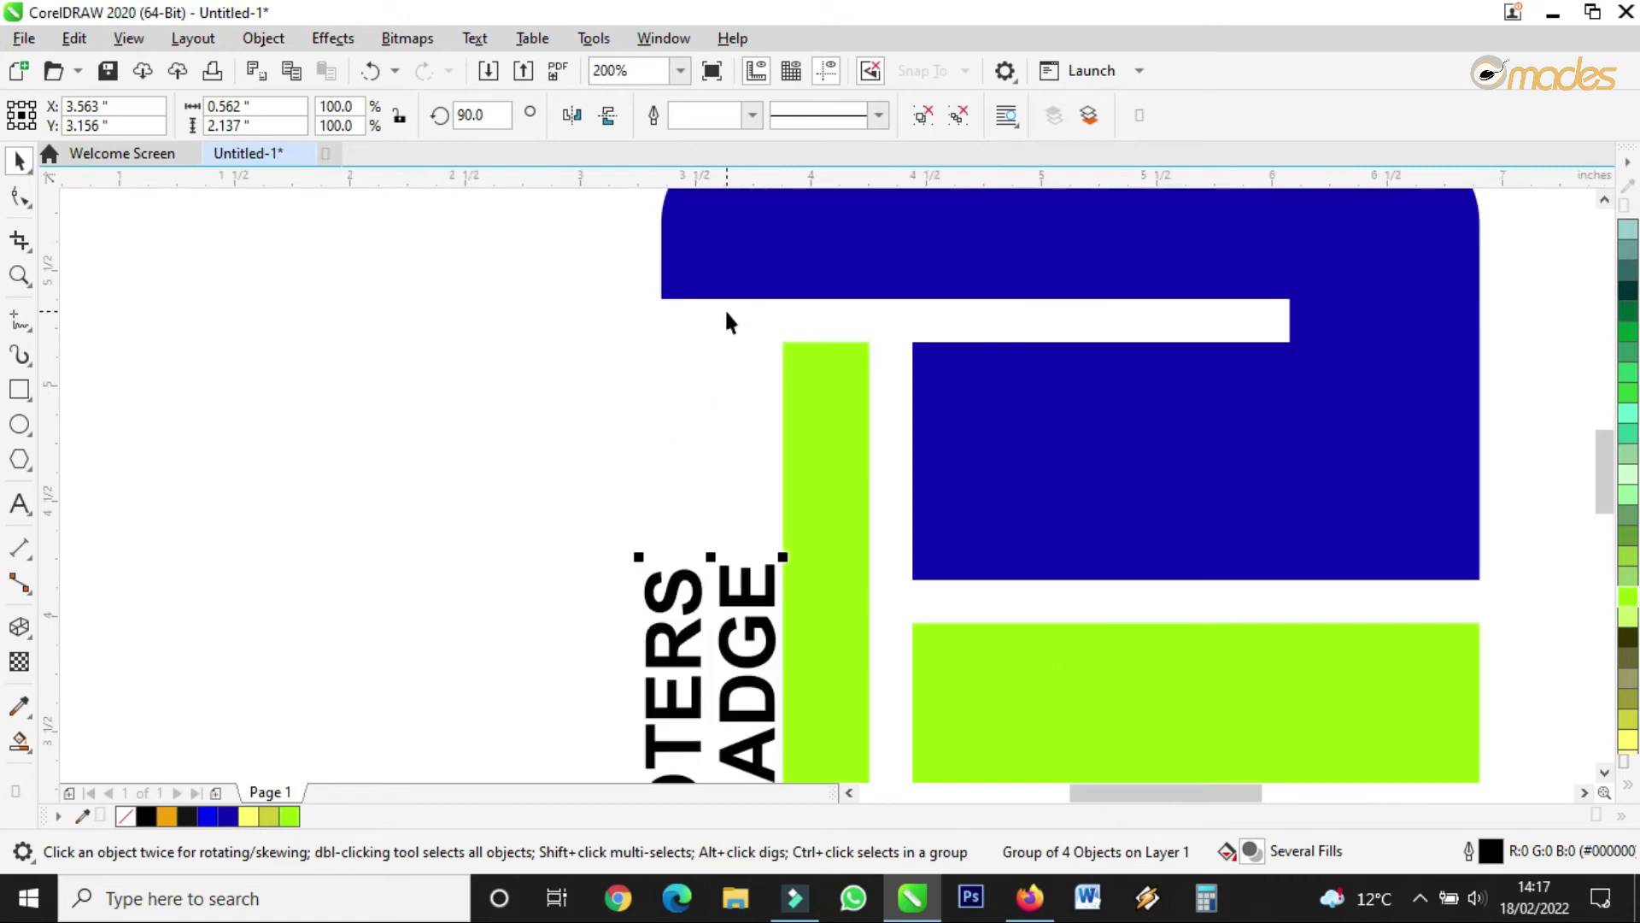
left_click(21, 391)
left_click_drag(663, 305, 771, 546)
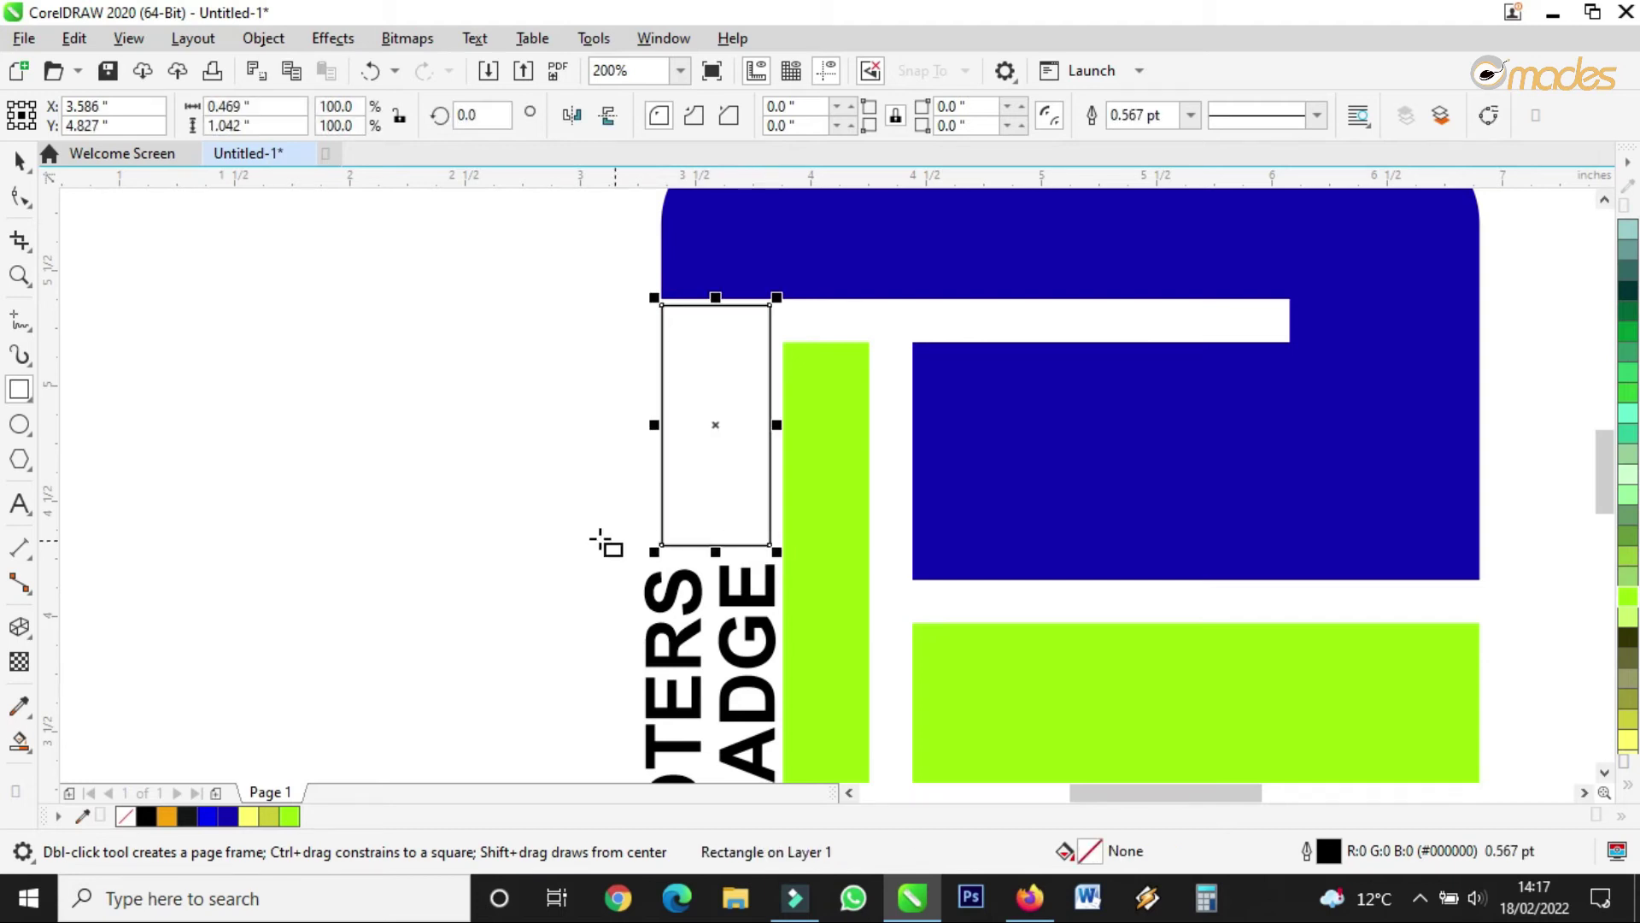
scroll(590, 542, "down", 4)
Sample the blue #1200BA from the upper shape and fill the new rectangle with it.
left_click(18, 161)
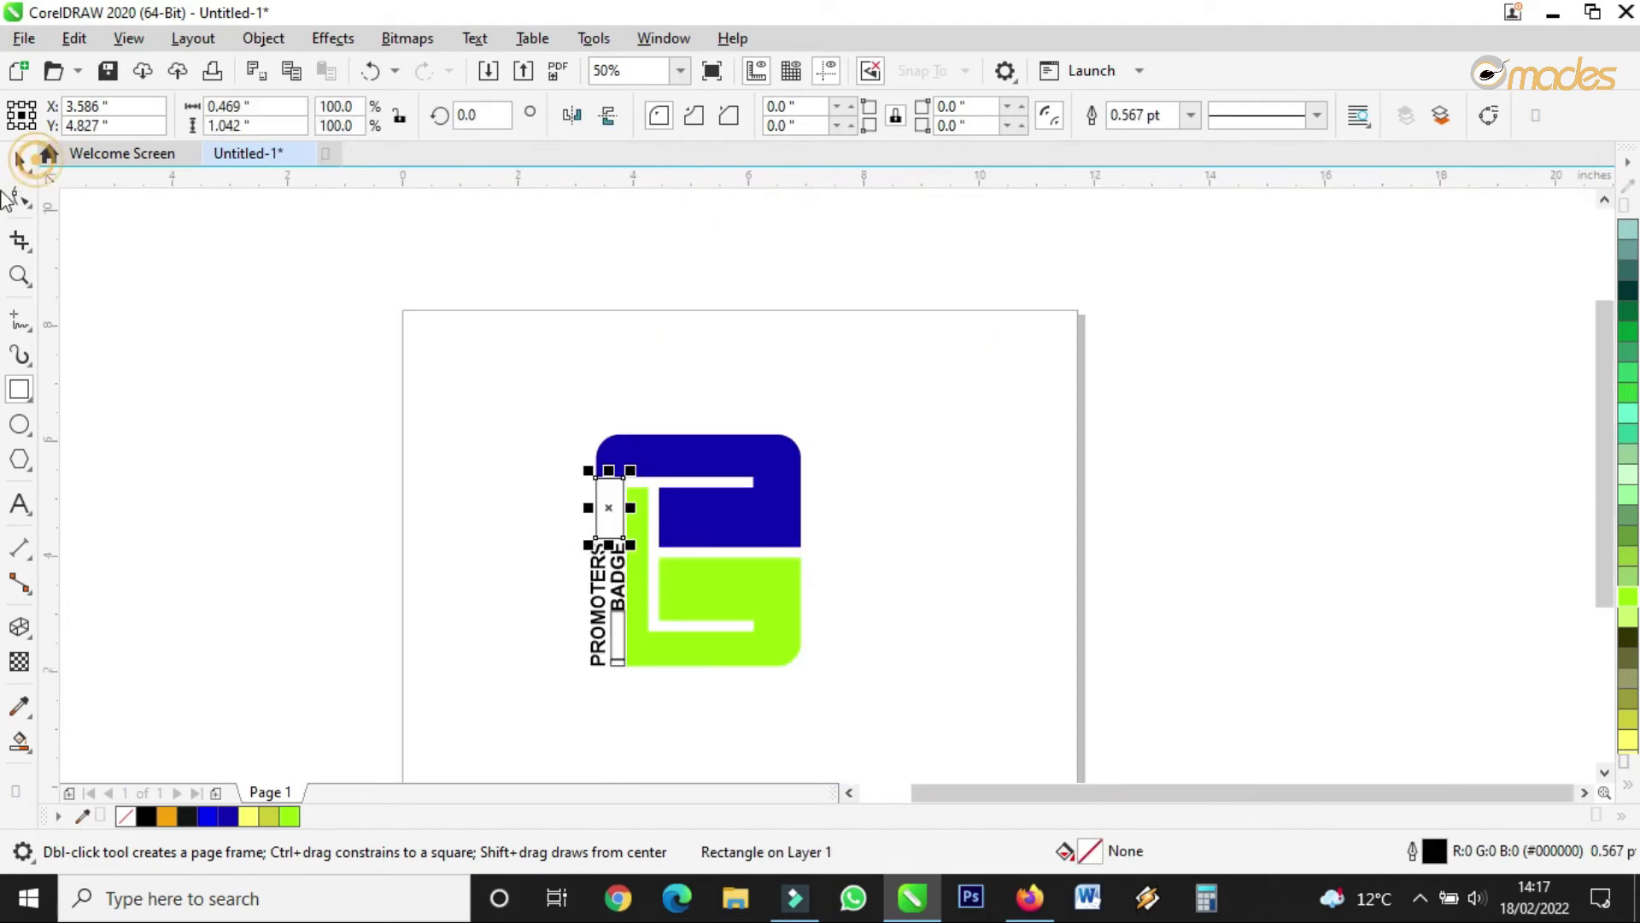
left_click(20, 704)
scroll(678, 561, "up", 2)
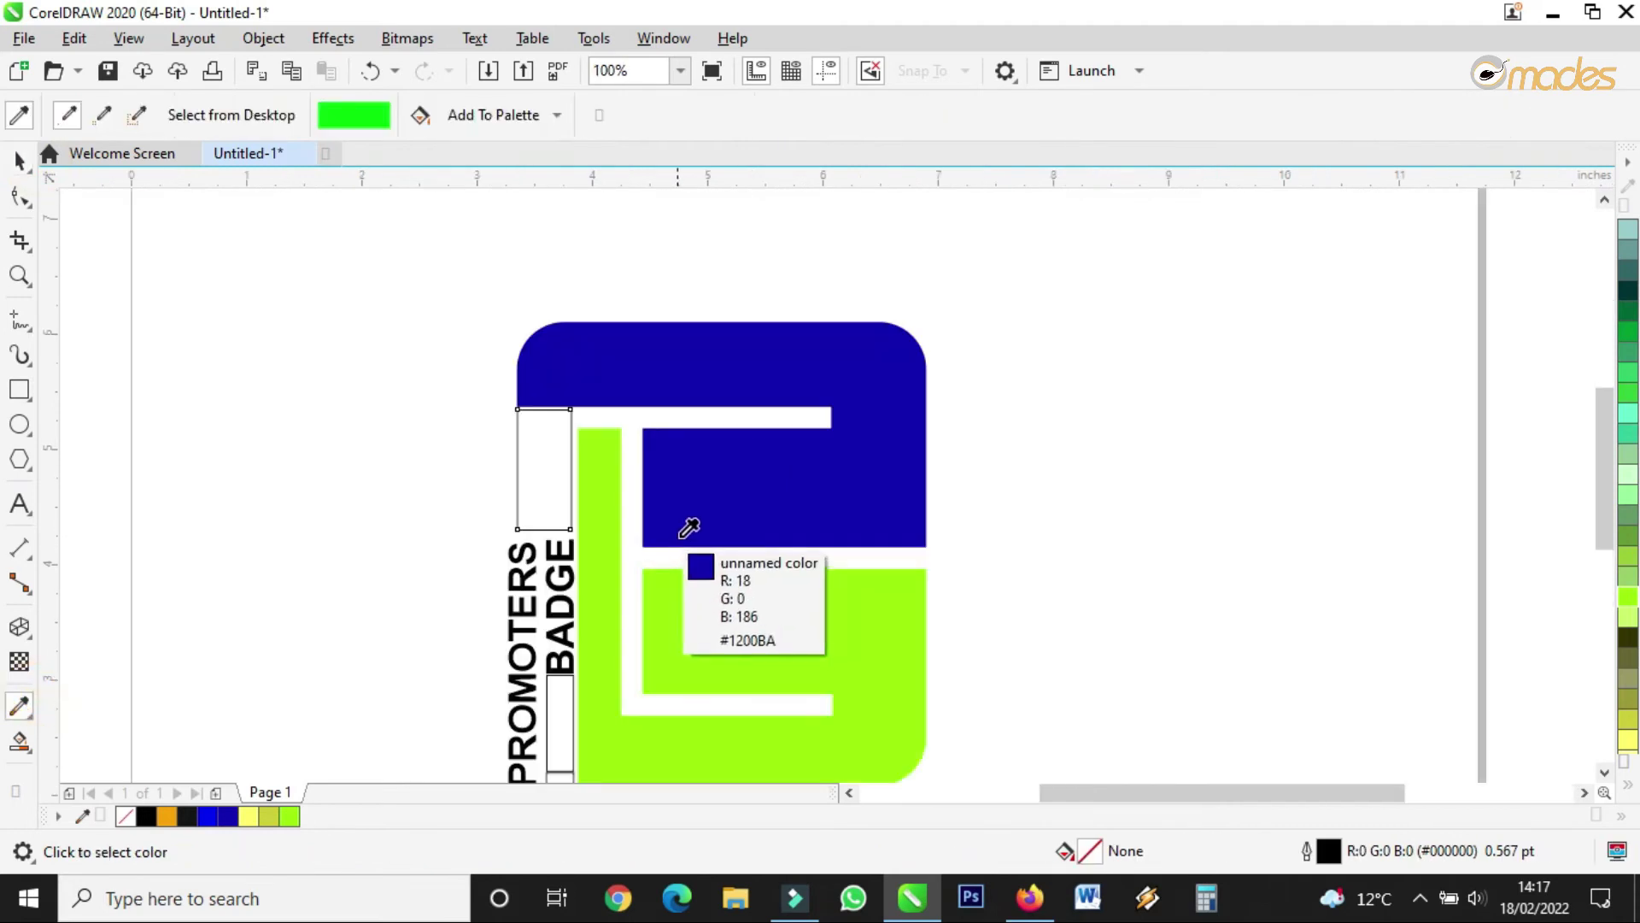
left_click(689, 520)
left_click(540, 491)
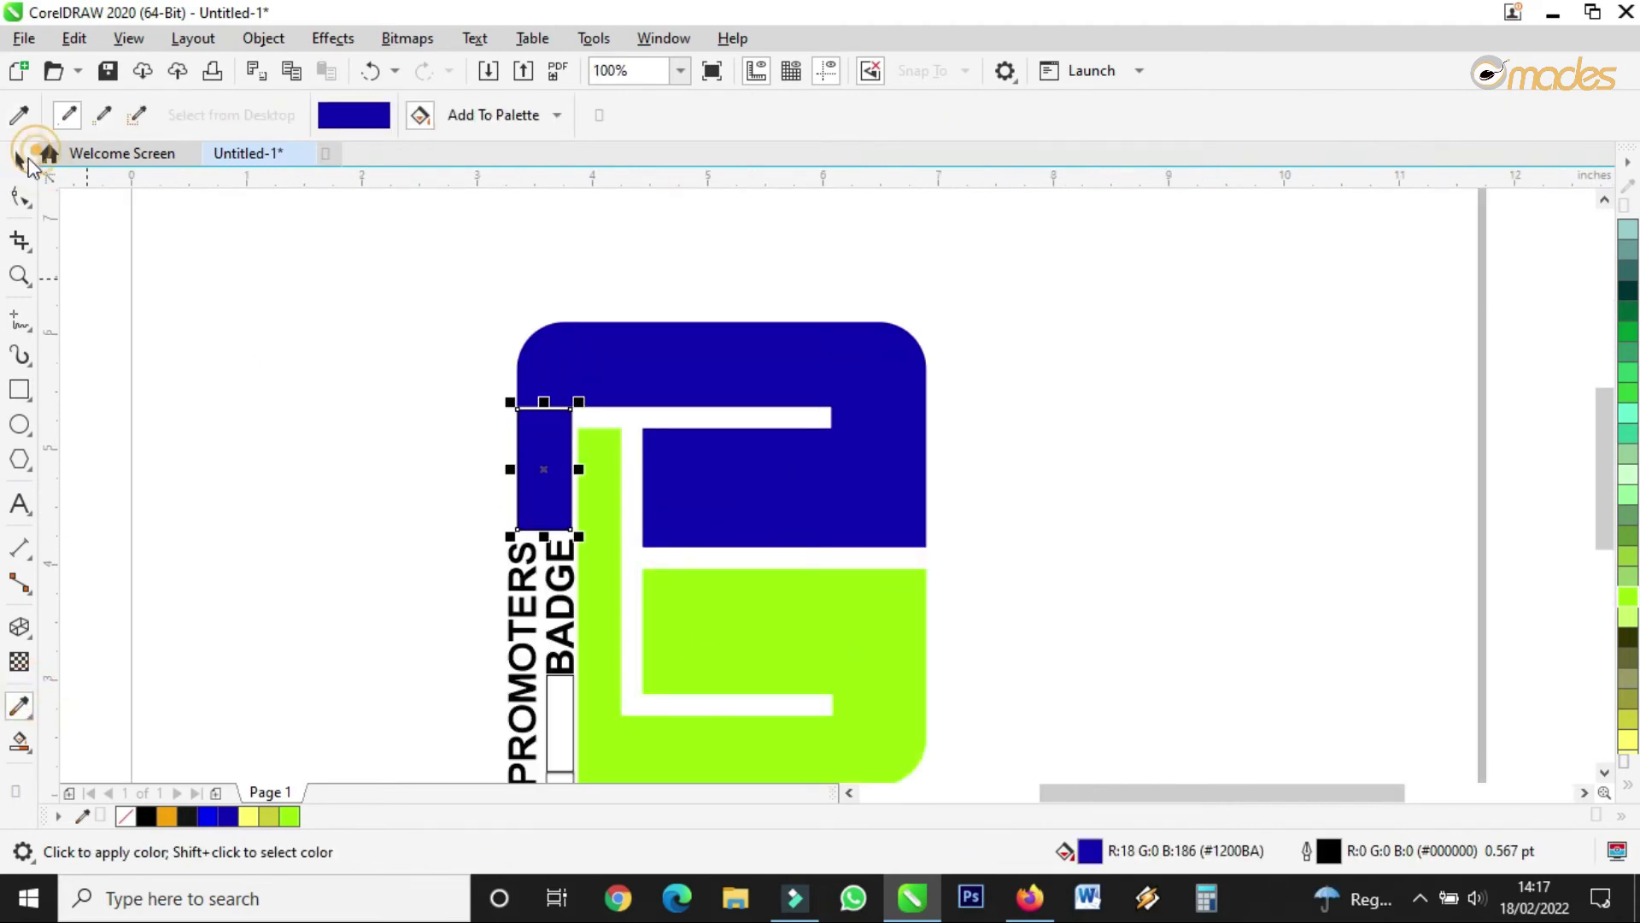
Shorten the blue rectangle's upper end to about 1.031 inches high, leaving a thin gap below the upper shape.
left_click(19, 161)
scroll(543, 405, "up", 4)
left_click_drag(567, 418, 573, 427)
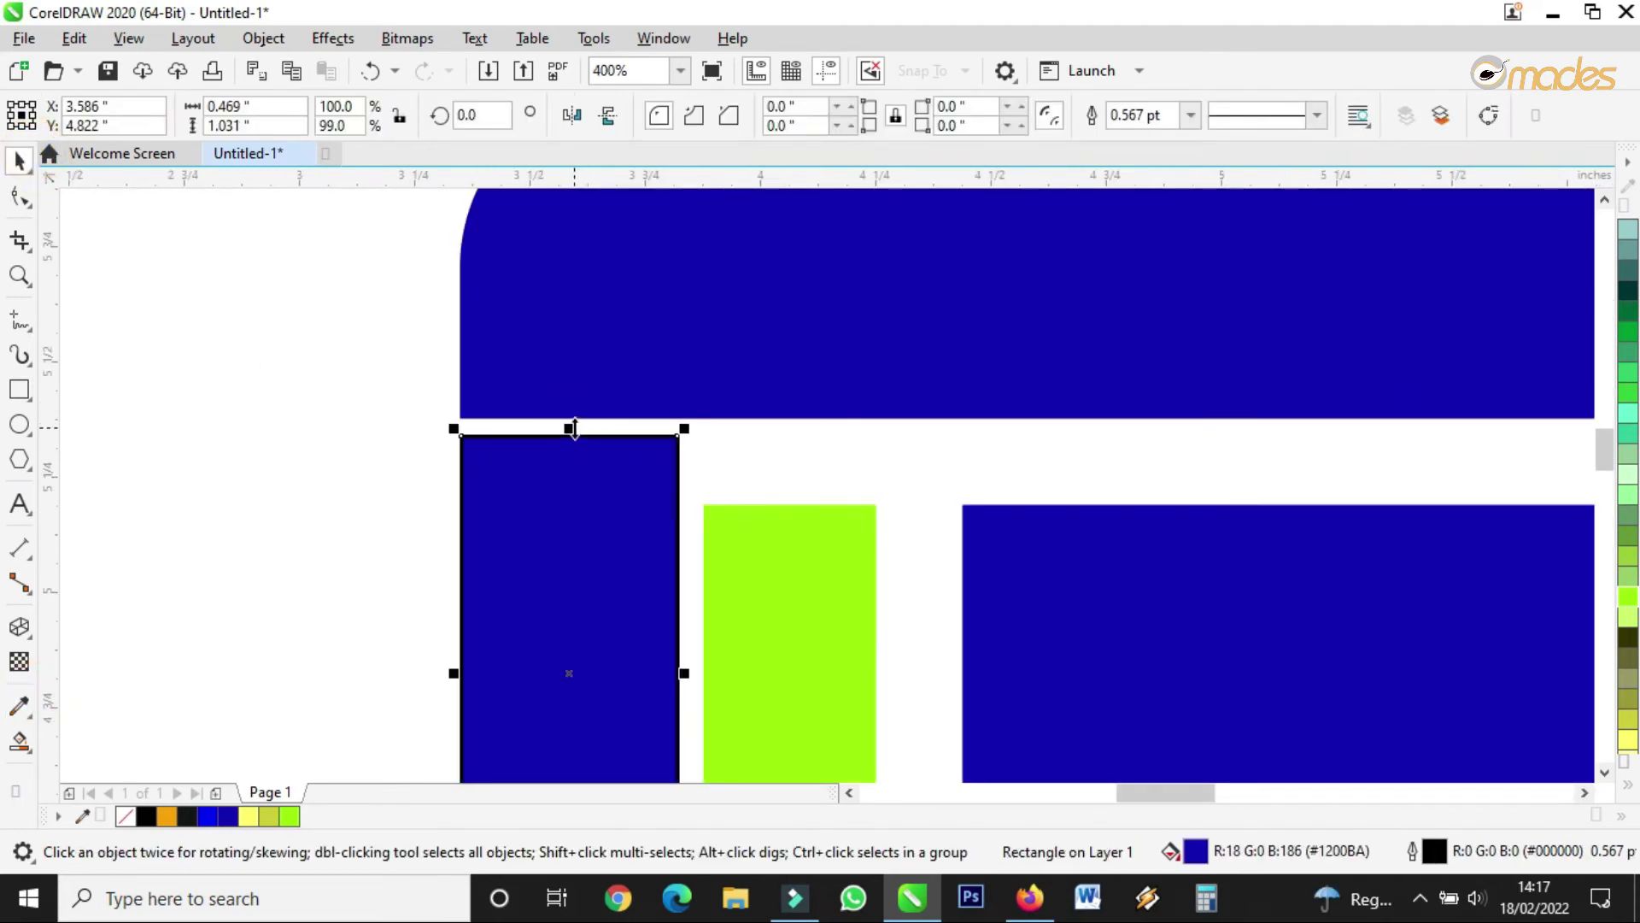
scroll(573, 428, "down", 2)
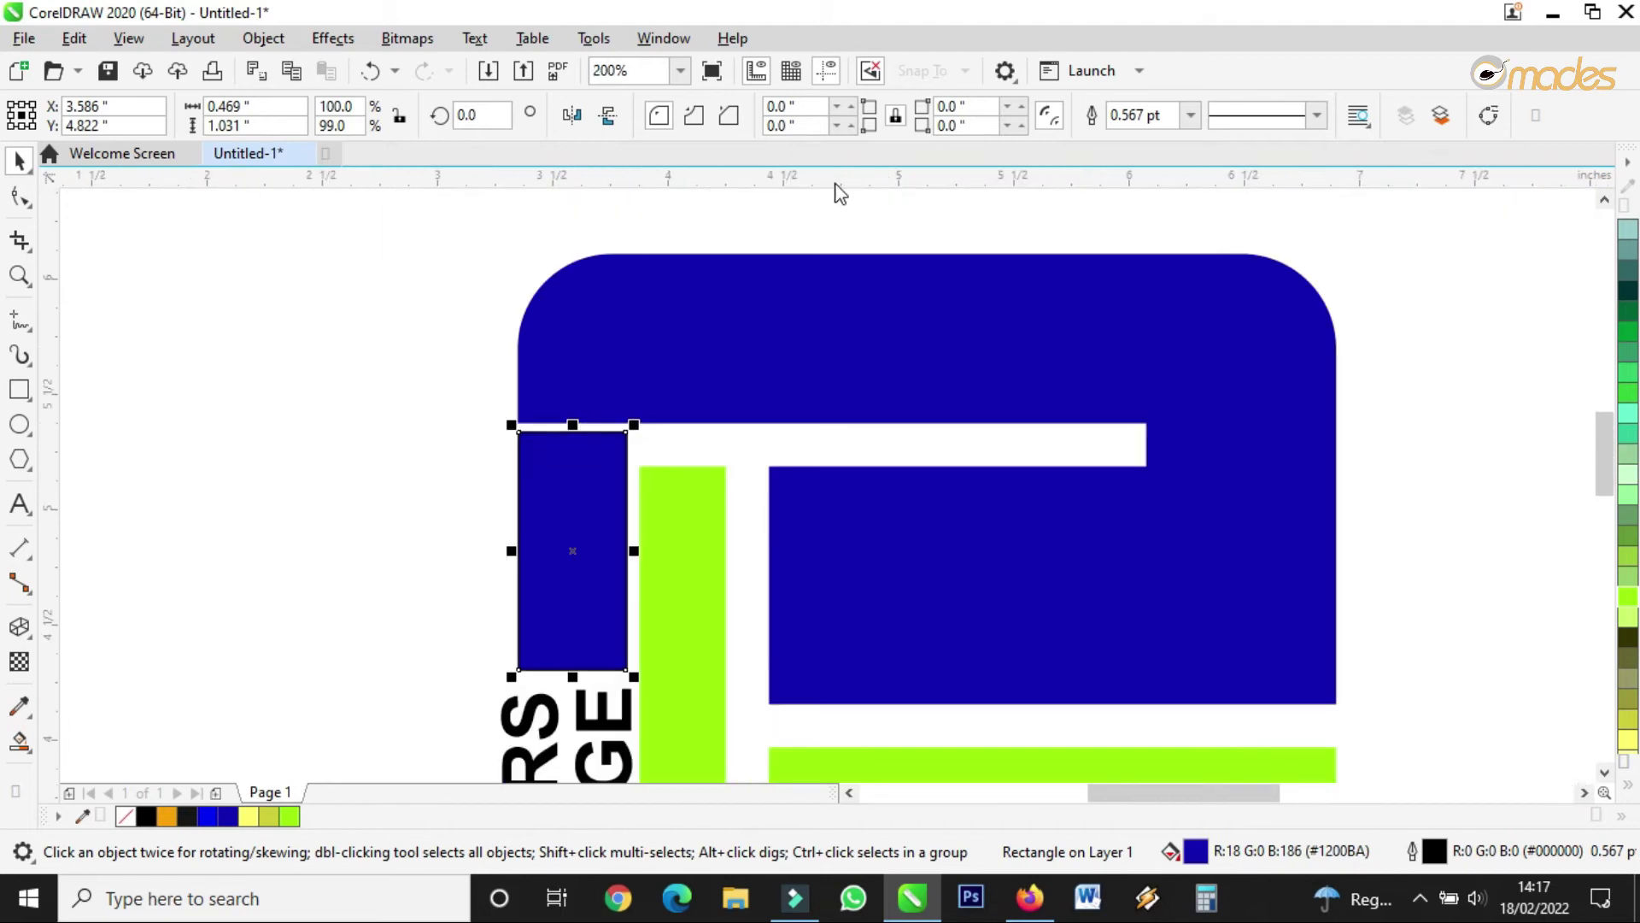
Remove the outline from the small blue rectangle above the rotated text.
left_click(1190, 114)
left_click(1136, 137)
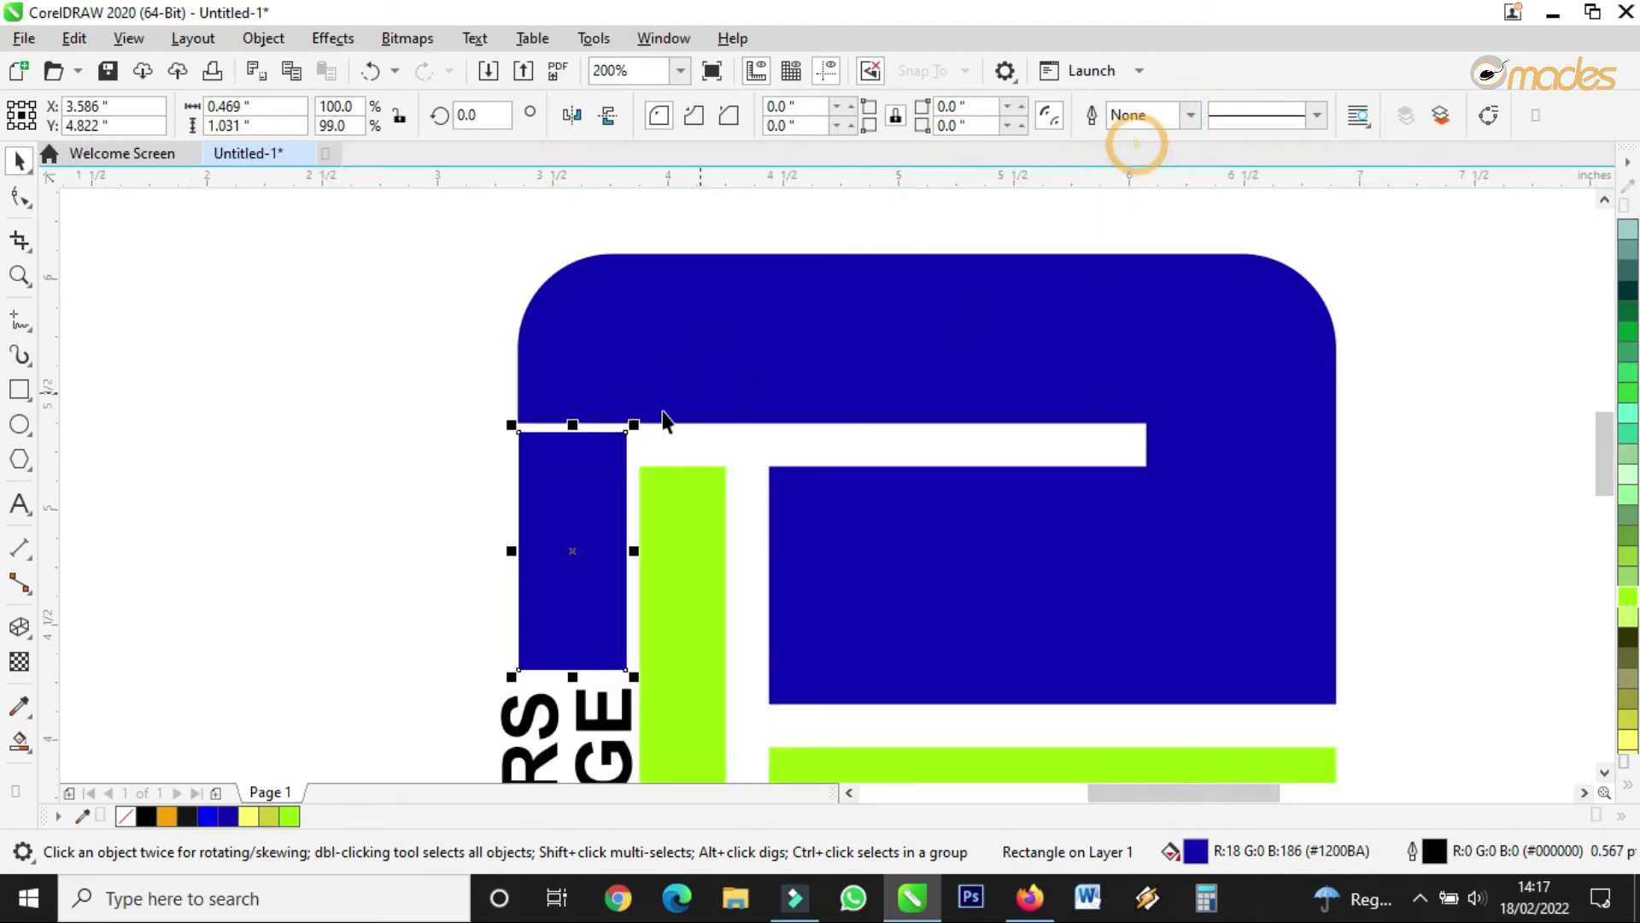
scroll(649, 419, "down", 3)
scroll(601, 576, "up", 3)
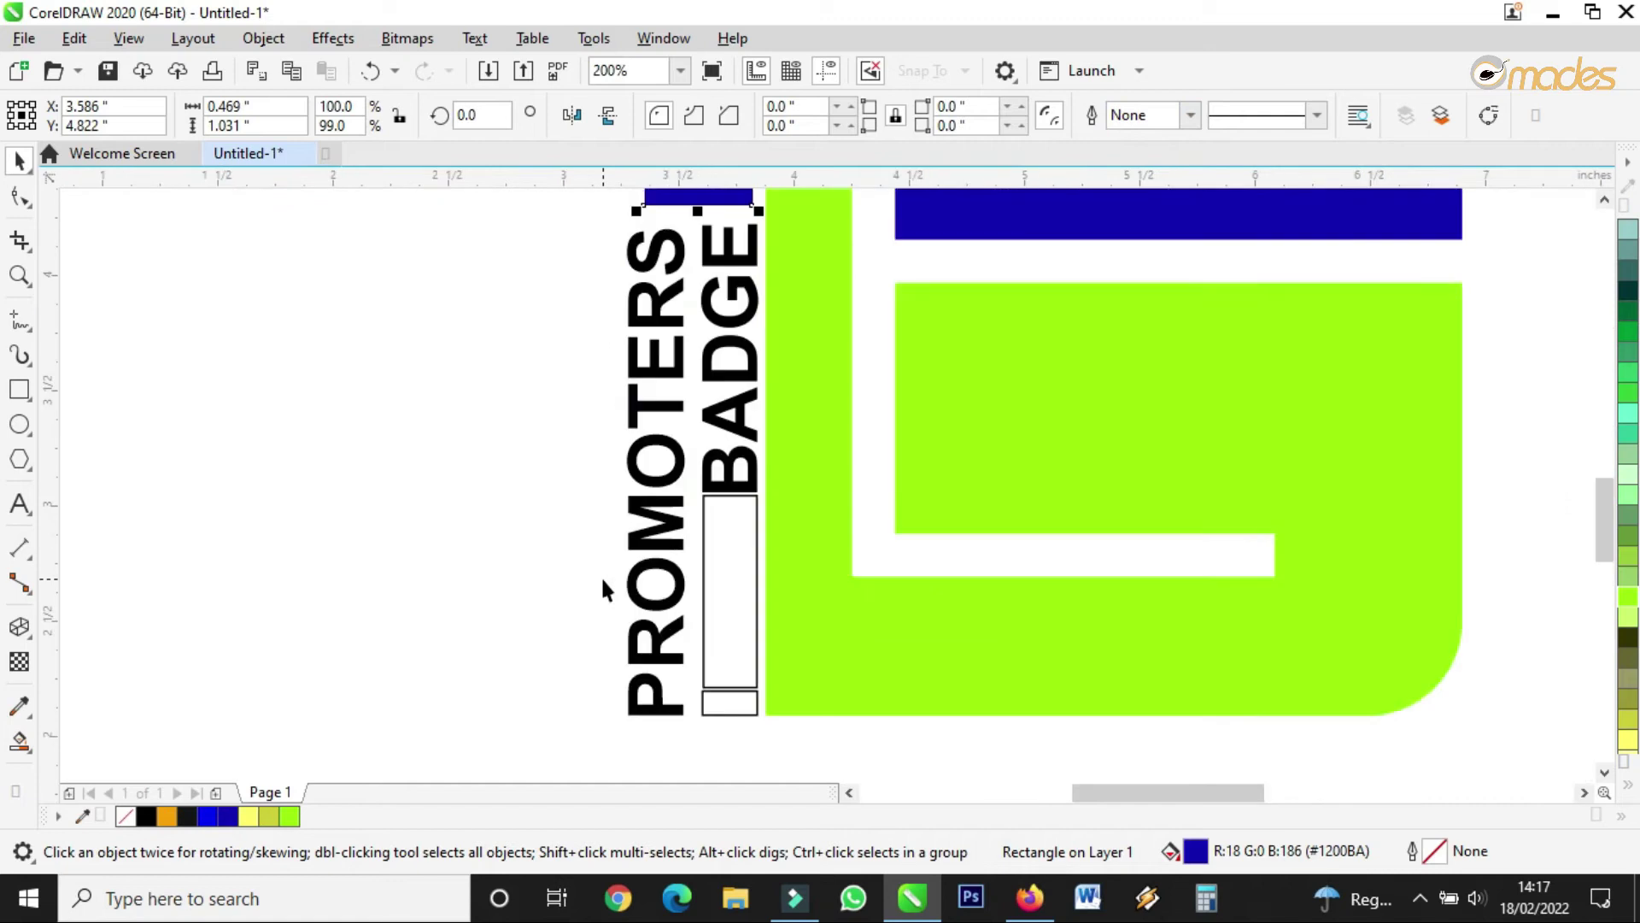
Ungroup the rotated text and filler rectangles into separate objects.
left_click(644, 530)
left_click(923, 114)
left_click(458, 402)
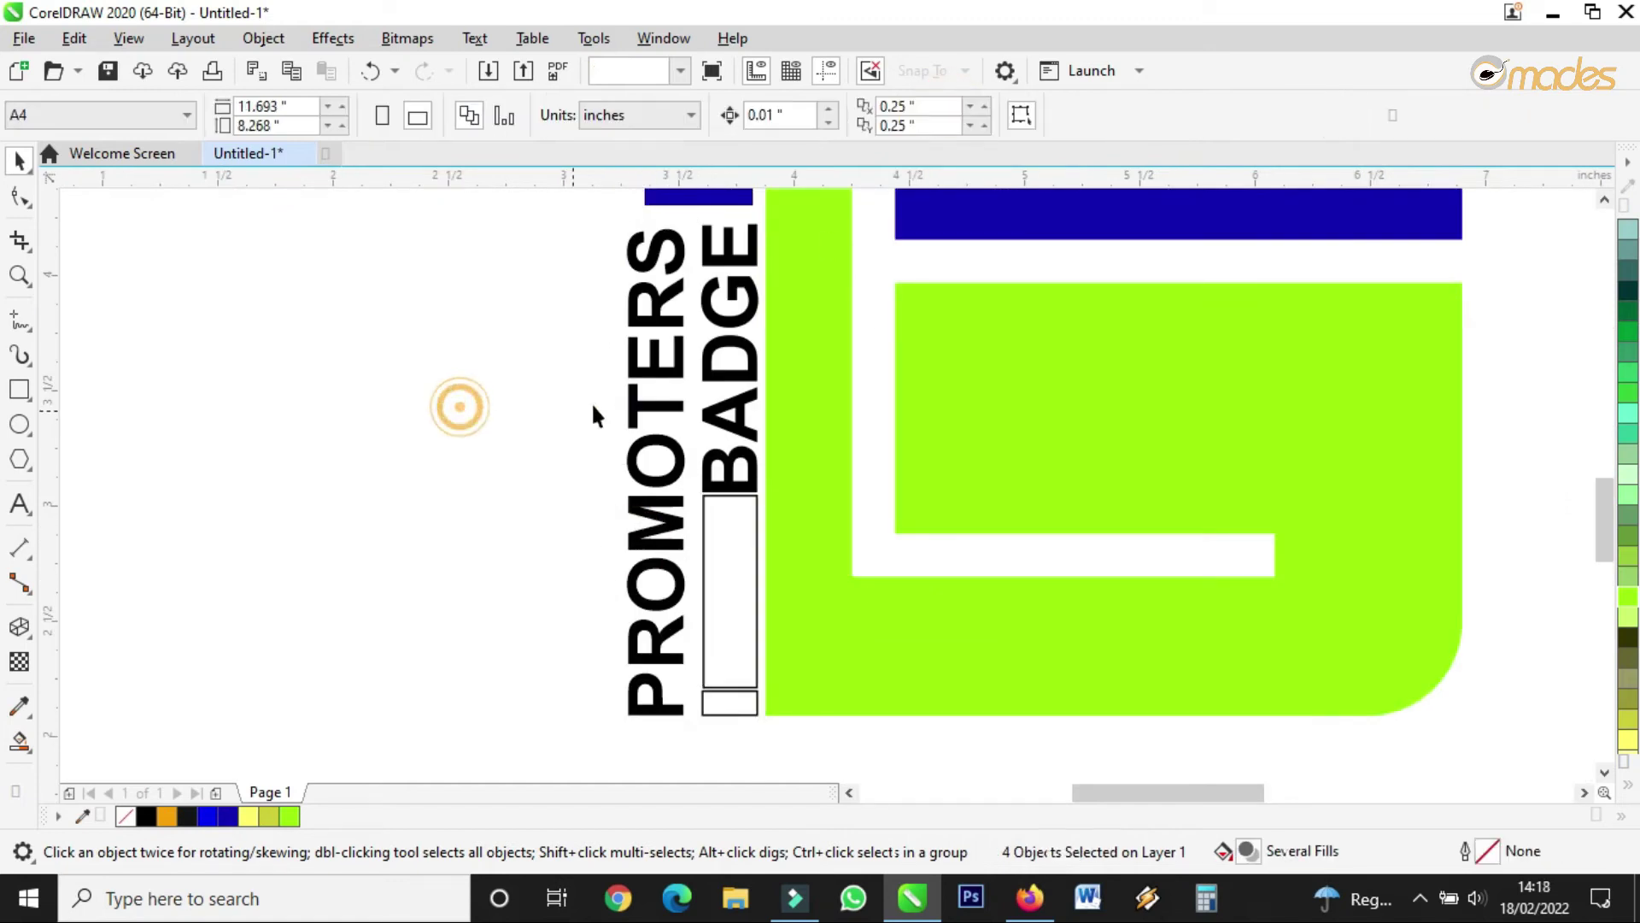
Sample the lime green #99FF00 from the lower shape and fill the PROMOTERS text with it.
left_click(636, 400)
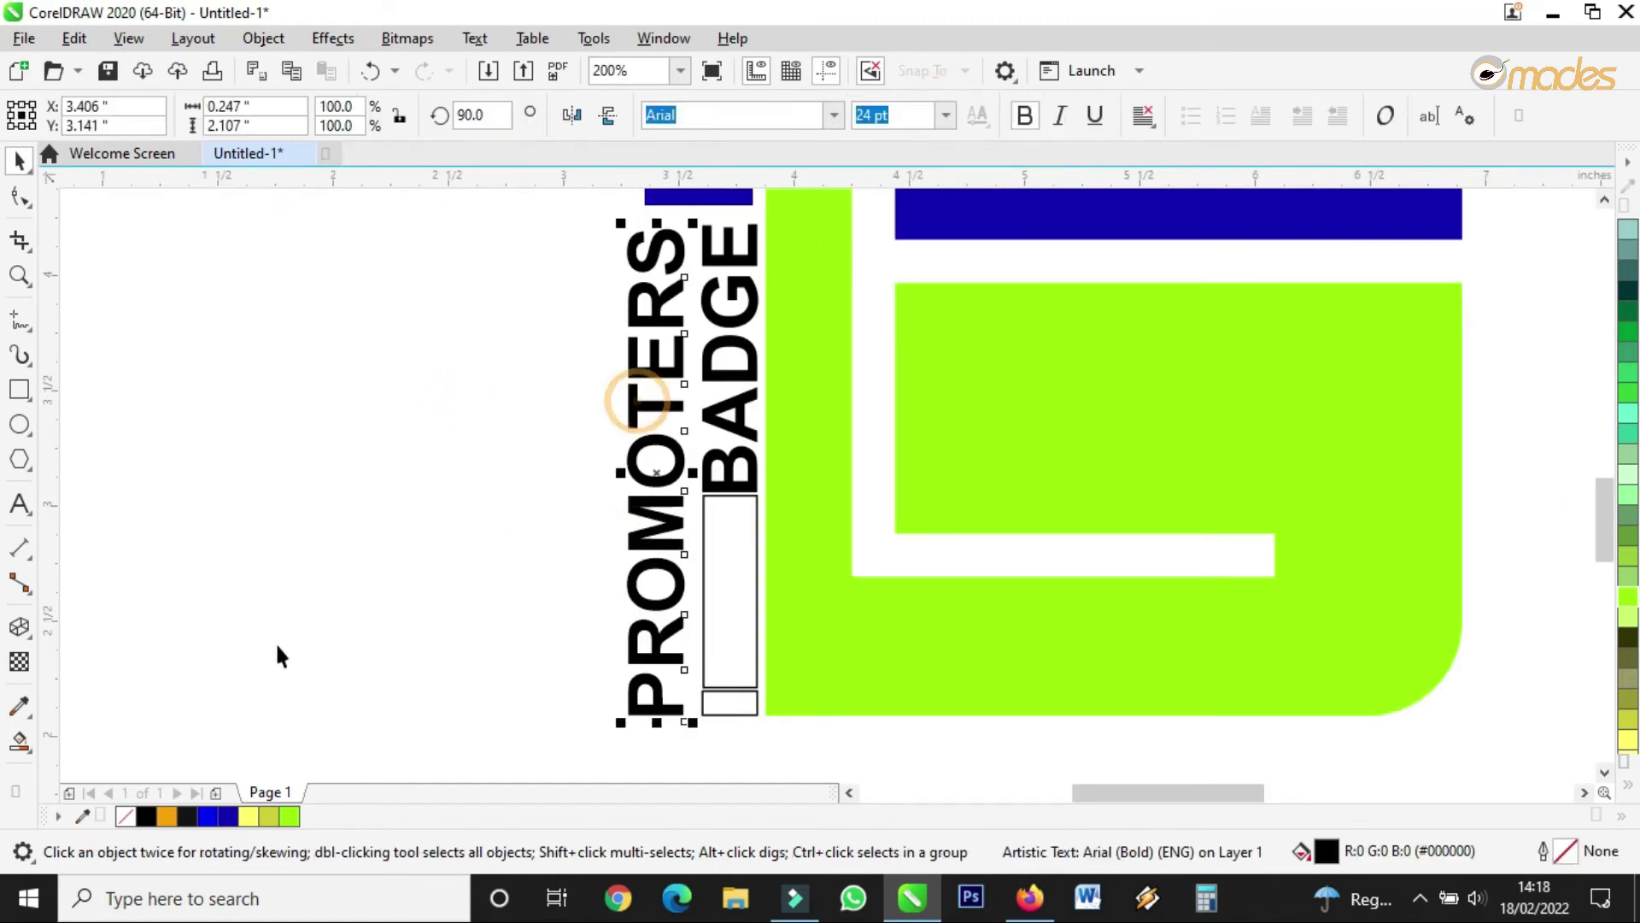
left_click(19, 706)
left_click(927, 646)
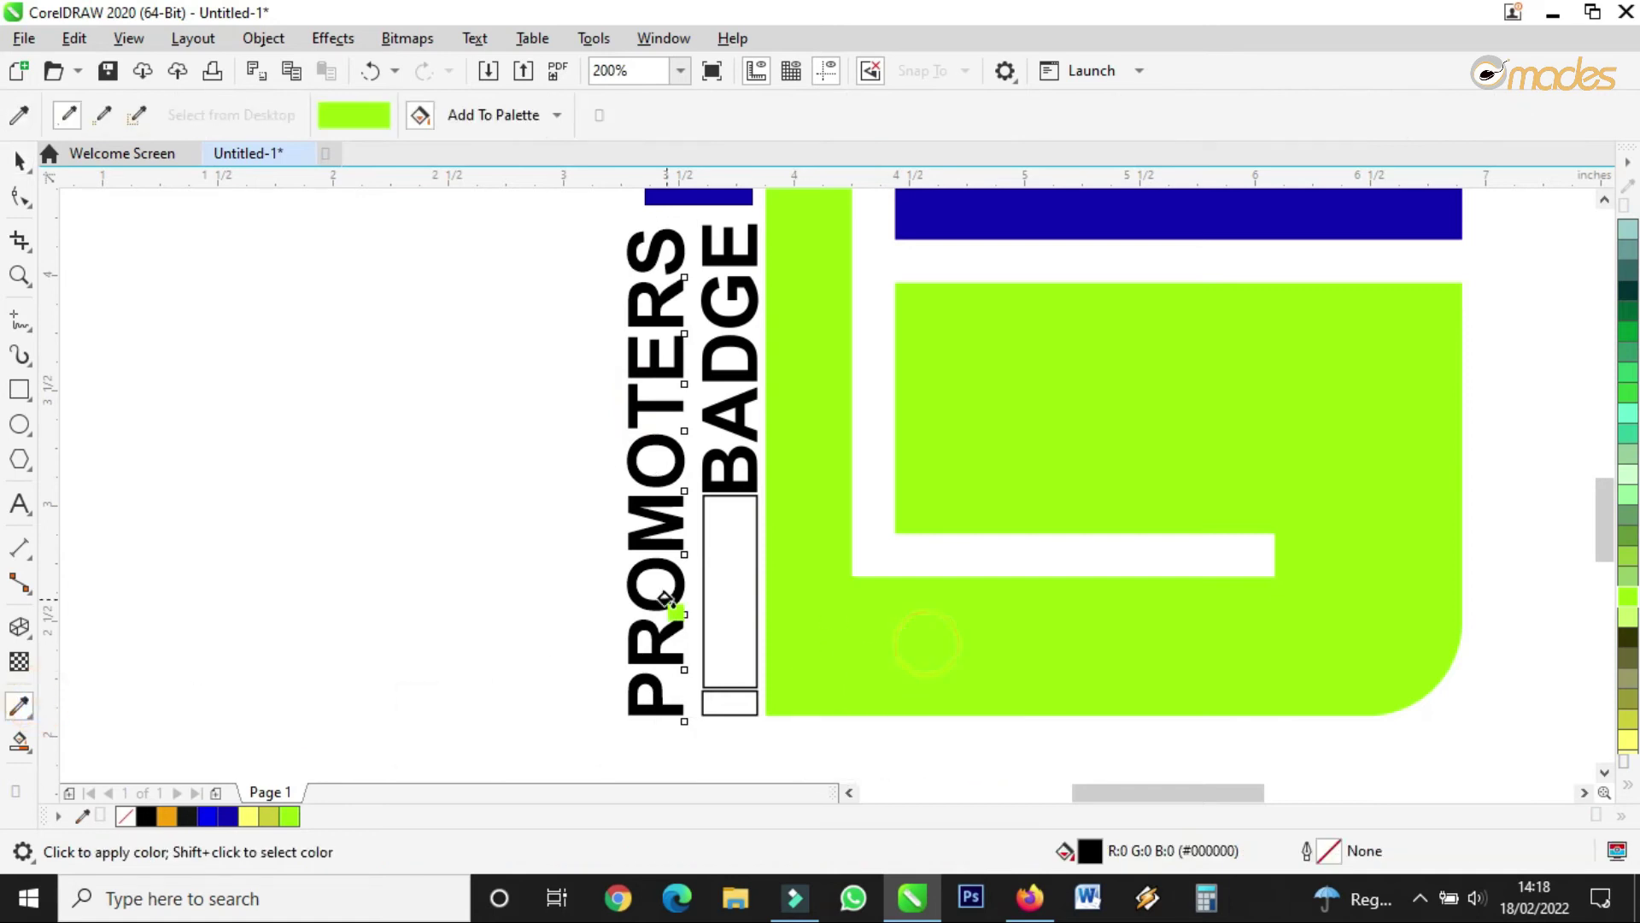
scroll(665, 598, "up", 3)
left_click(665, 599)
scroll(664, 598, "down", 3)
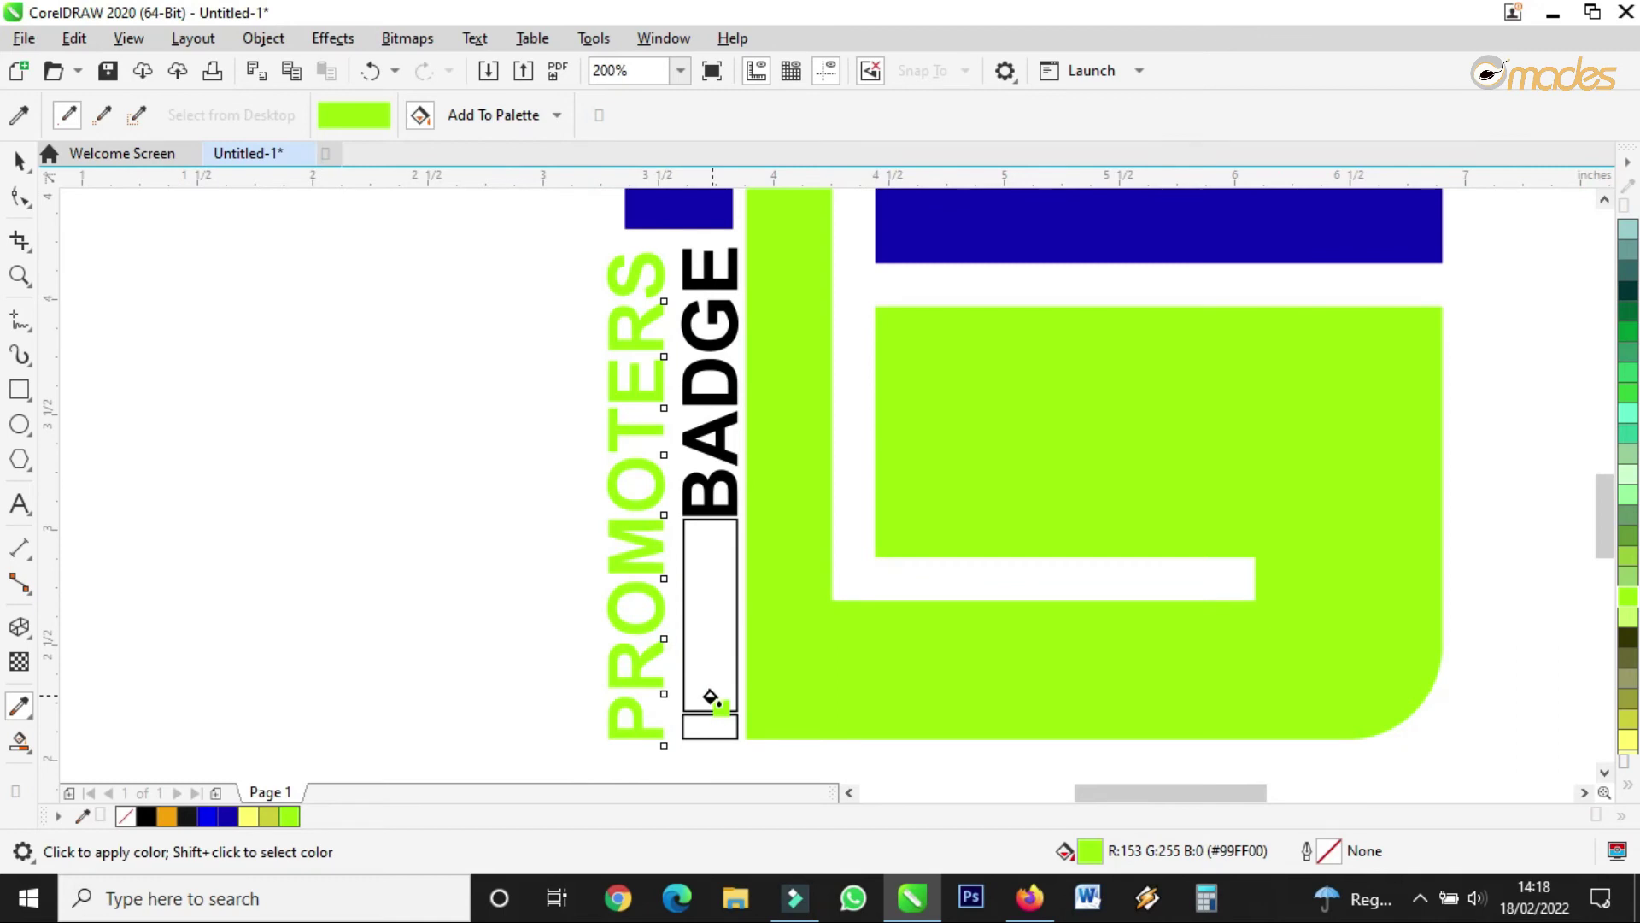
Fill the small filler rectangle at the foot of the BADGE column with the sampled #99FF00 green.
scroll(706, 706, "up", 2)
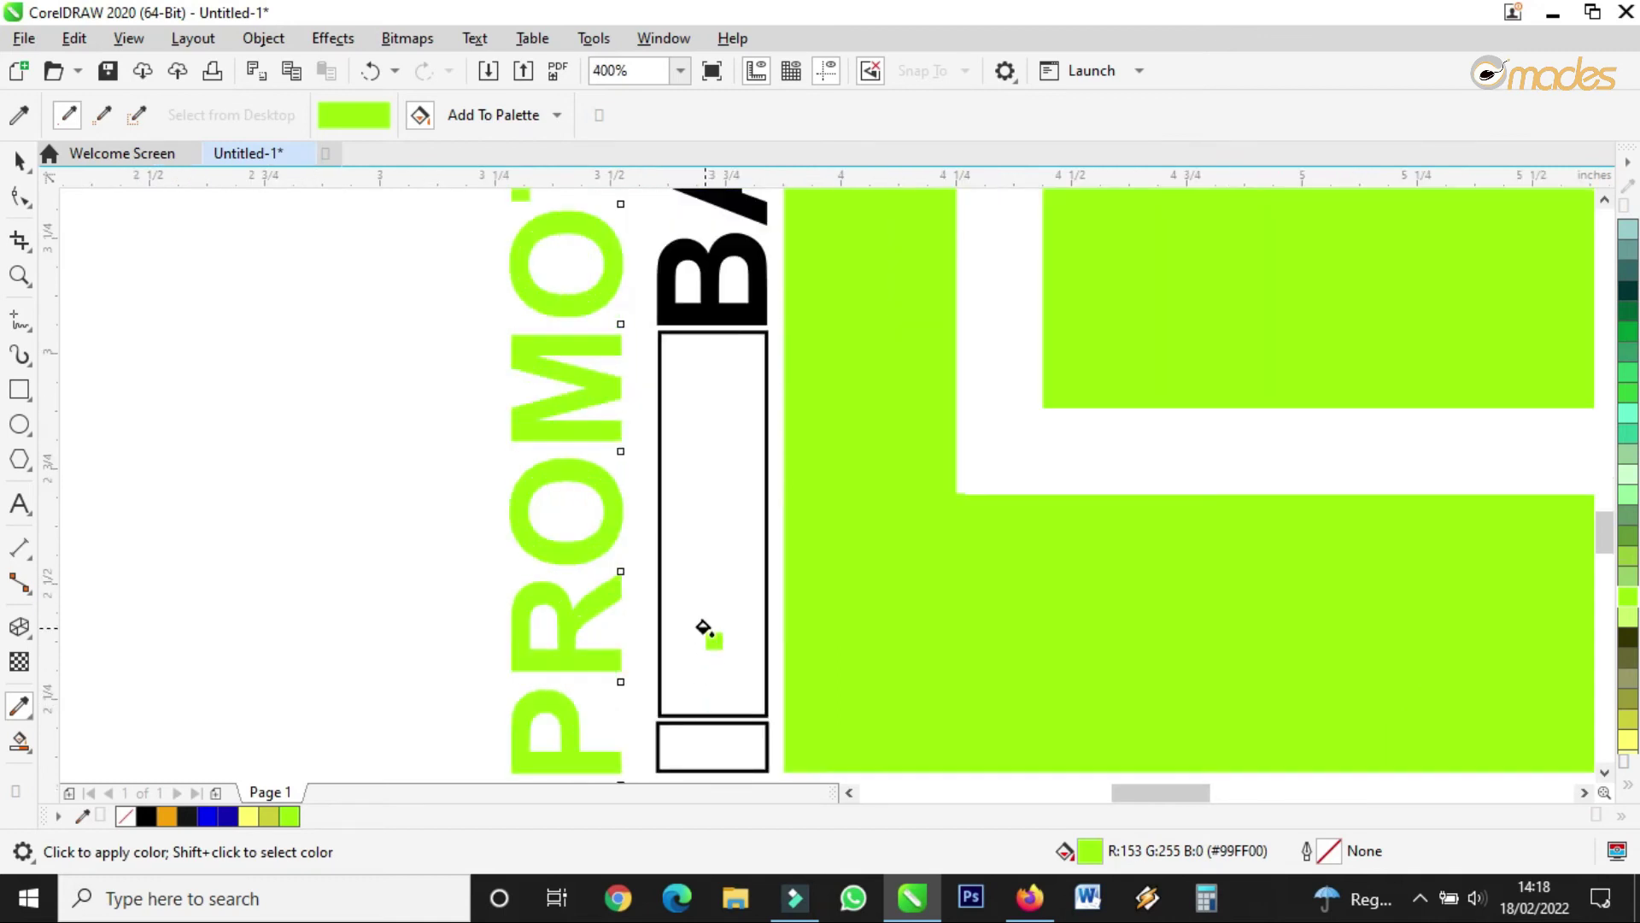
left_click(706, 735)
scroll(704, 700, "down", 2)
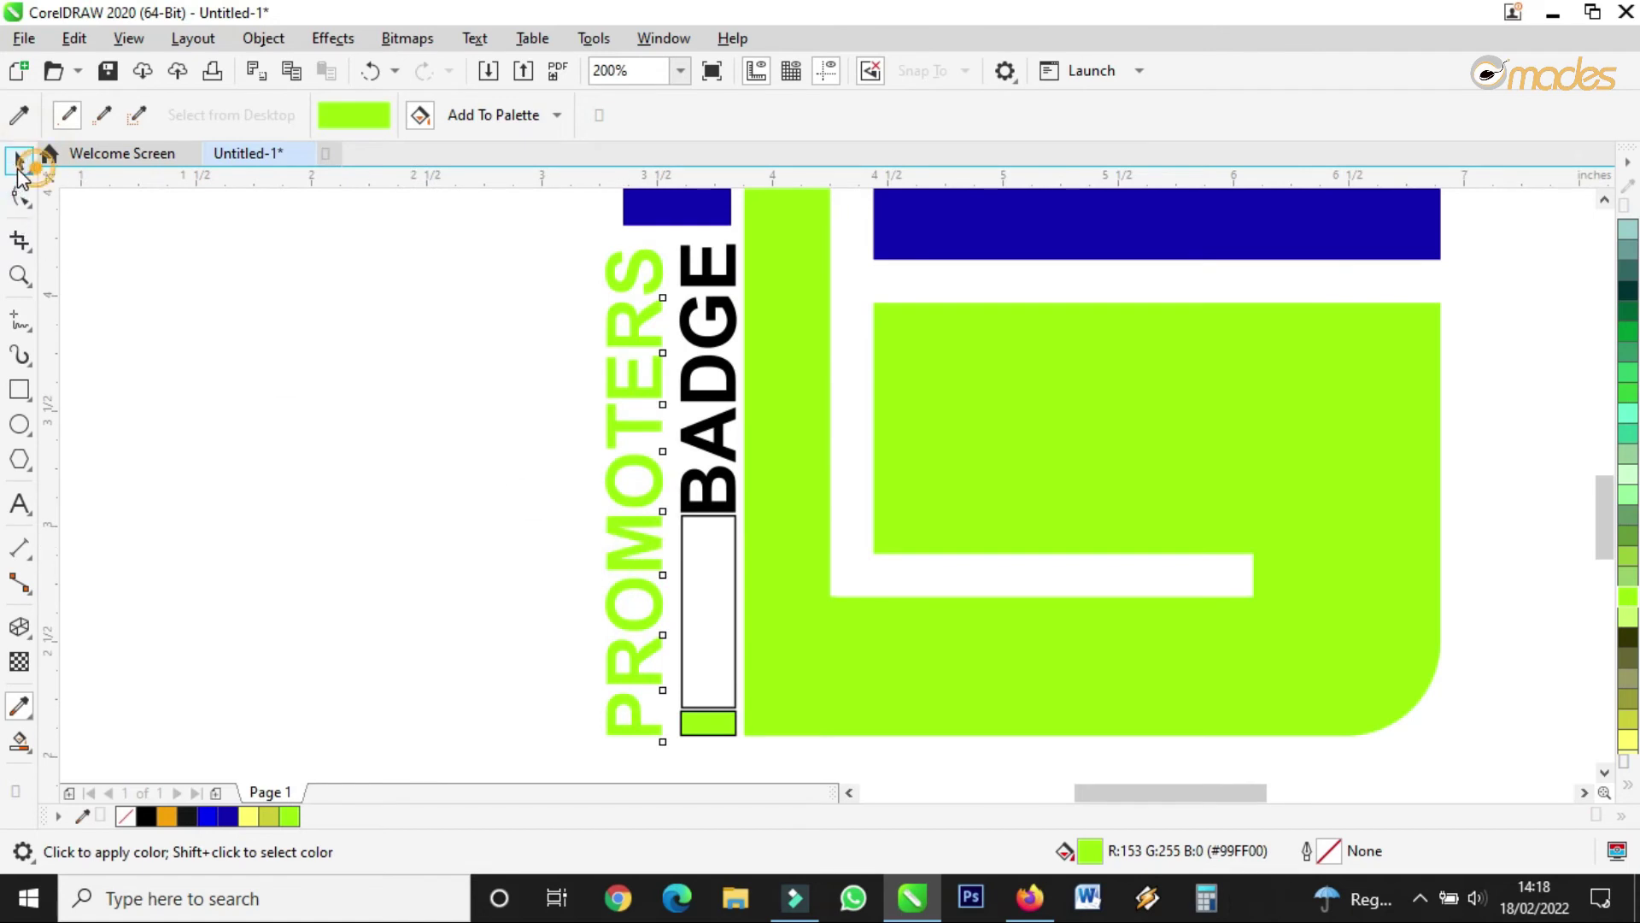
Sample the lower shape's #99FF00 green and fill the tall rectangle beneath BADGE with it.
left_click(19, 162)
scroll(680, 725, "up", 2)
left_click(706, 662)
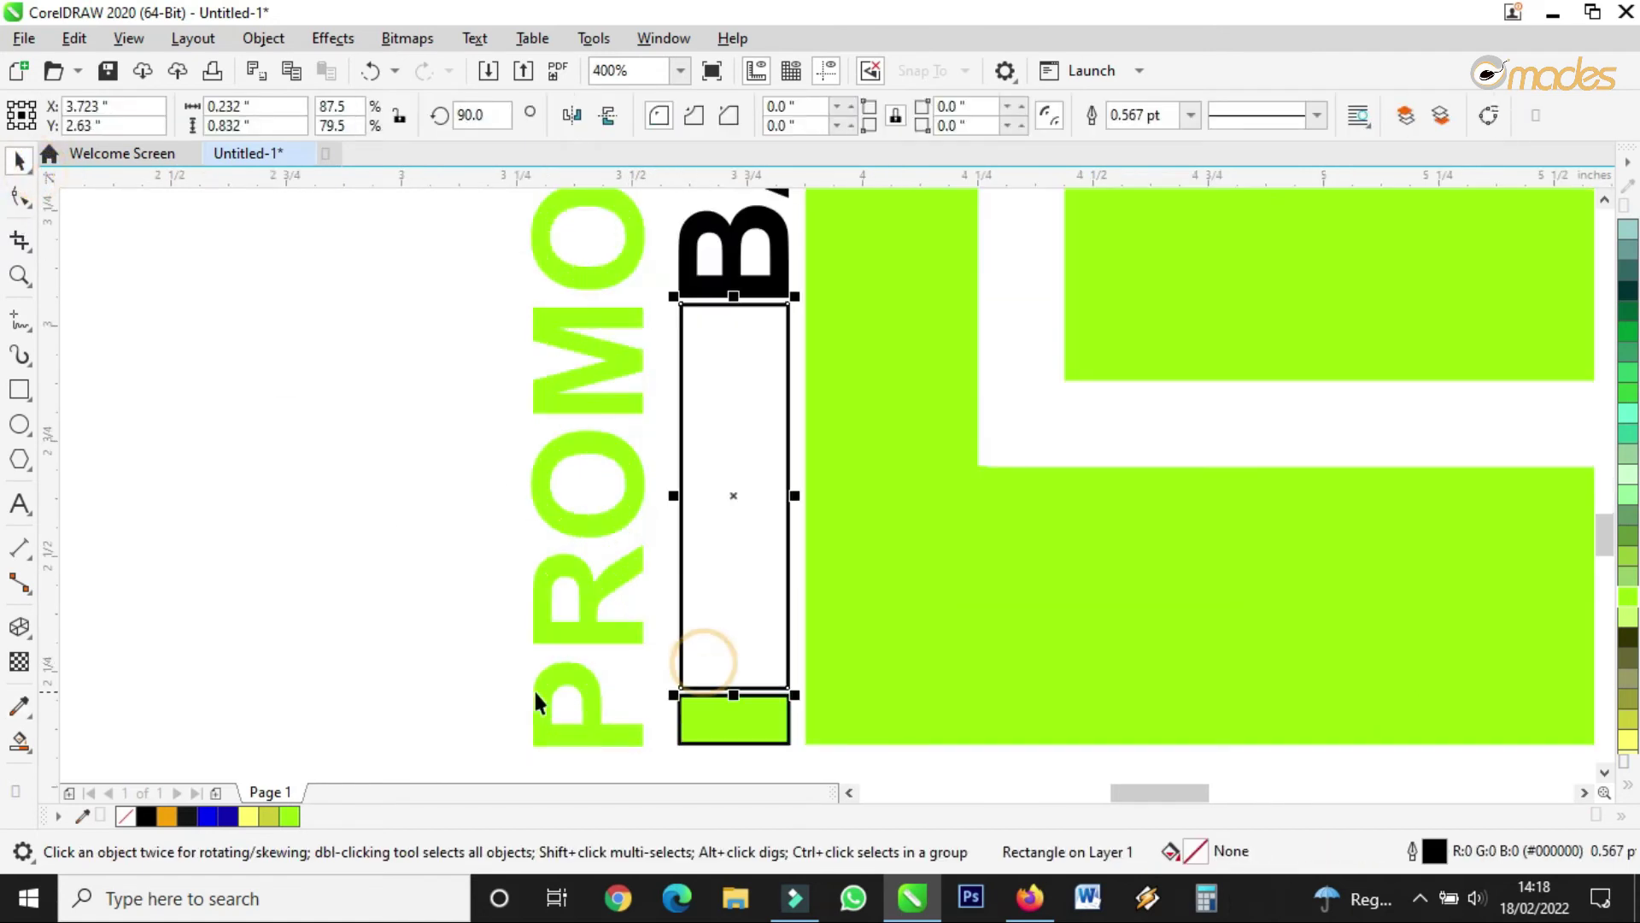
left_click(21, 707)
left_click(1038, 619)
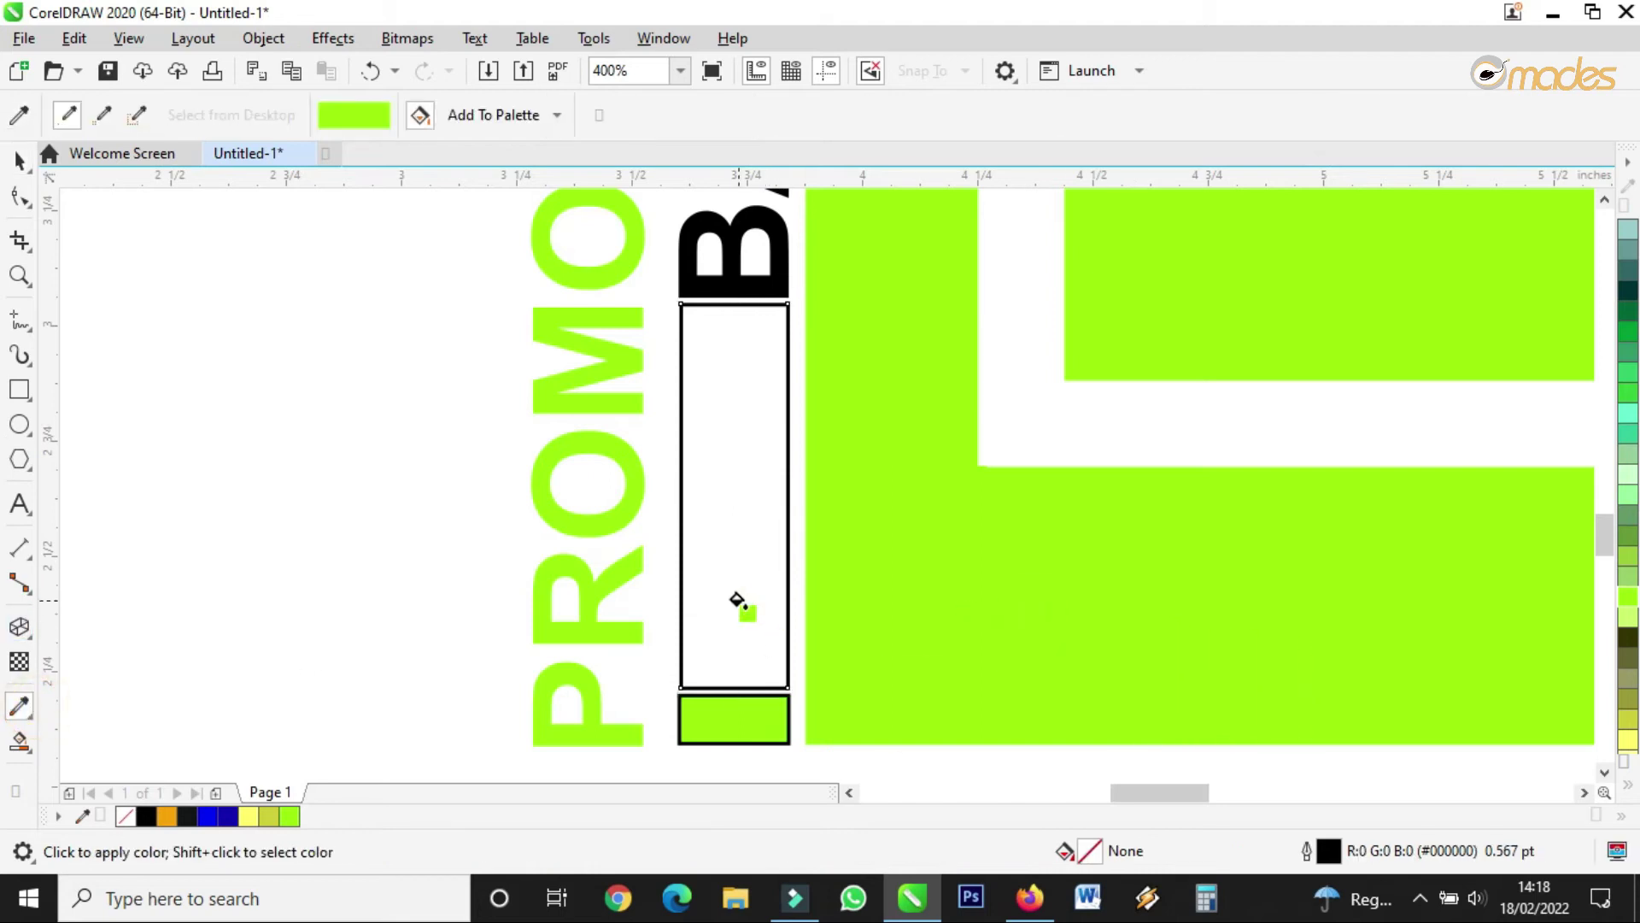
left_click(742, 609)
Remove the outlines from both green filler rectangles beneath BADGE.
left_click(15, 157)
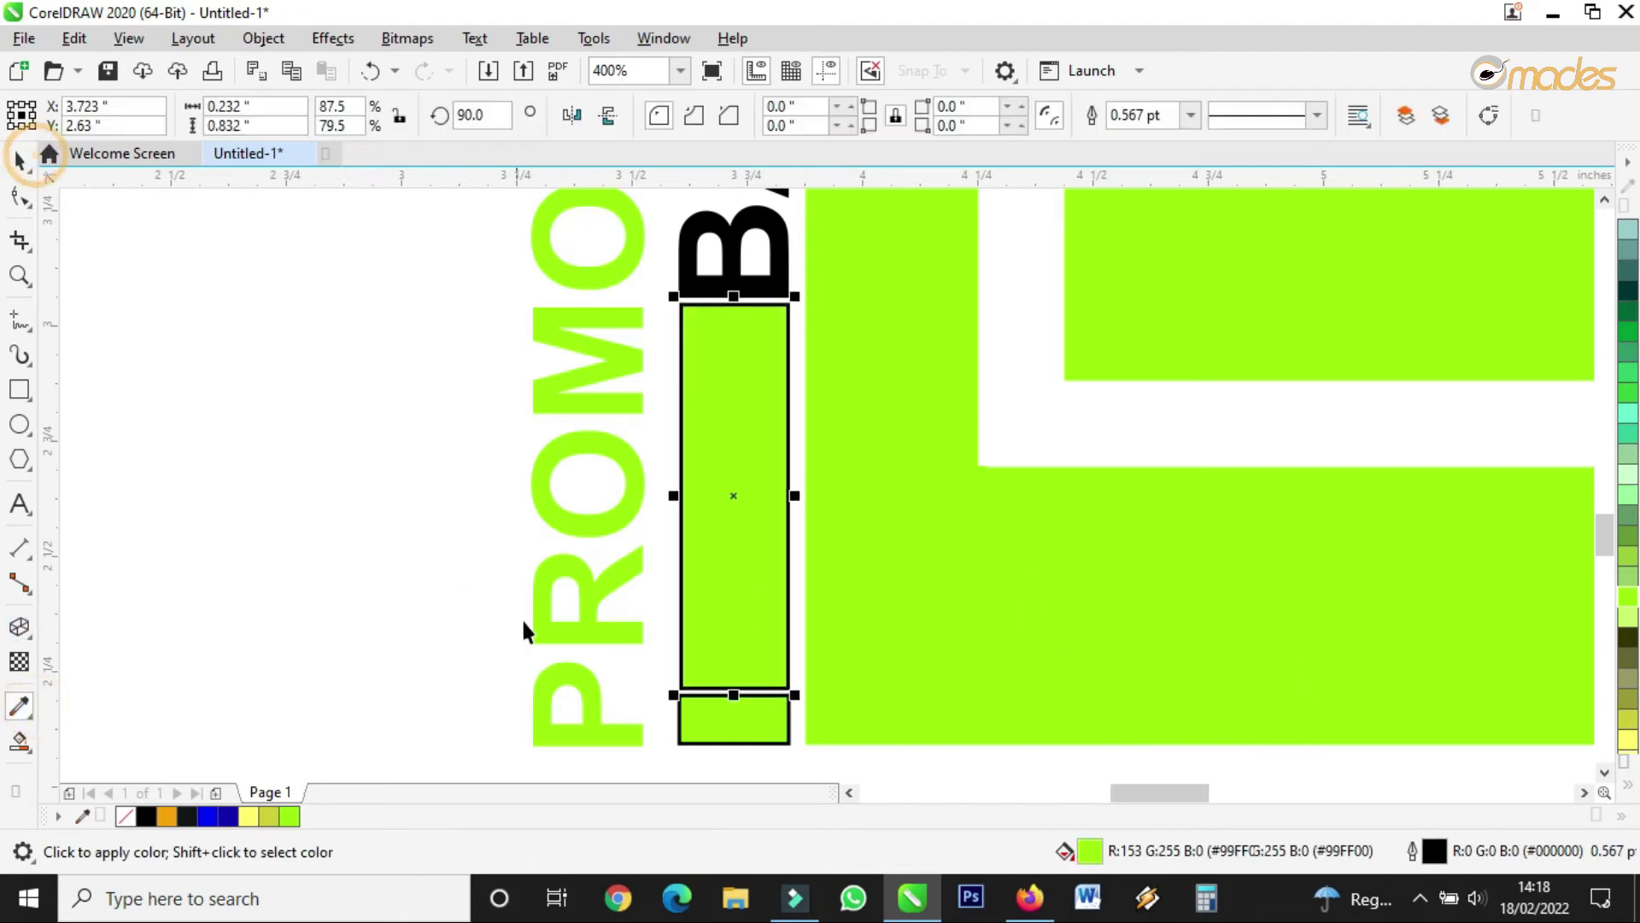
left_click(722, 724, "shift")
left_click(1058, 114)
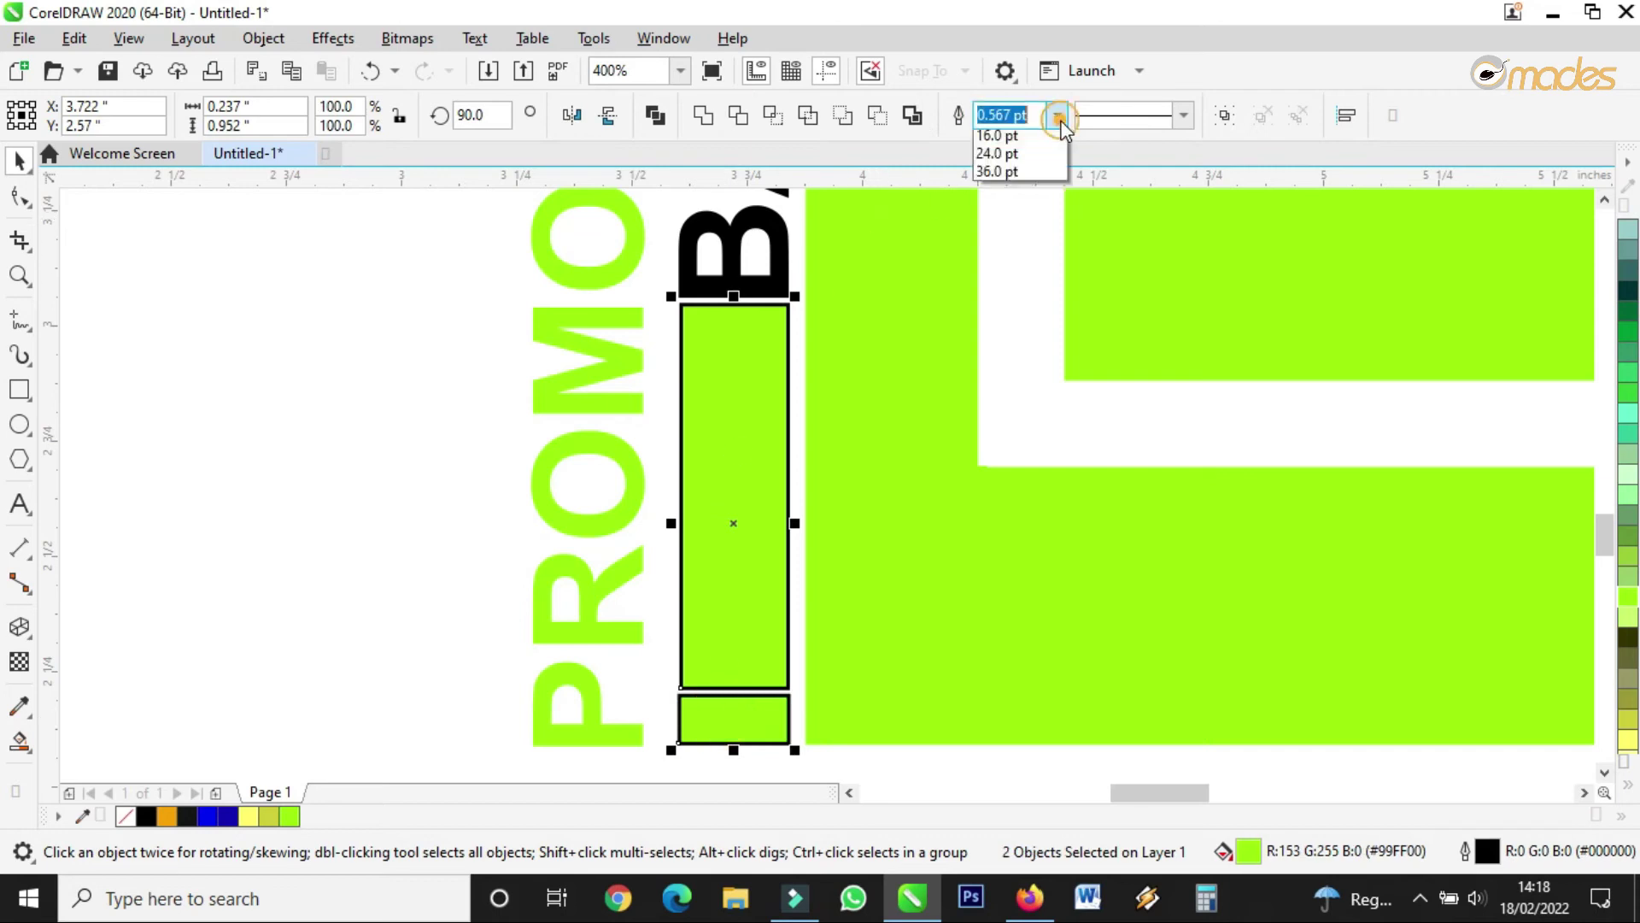
left_click(996, 132)
left_click(344, 506)
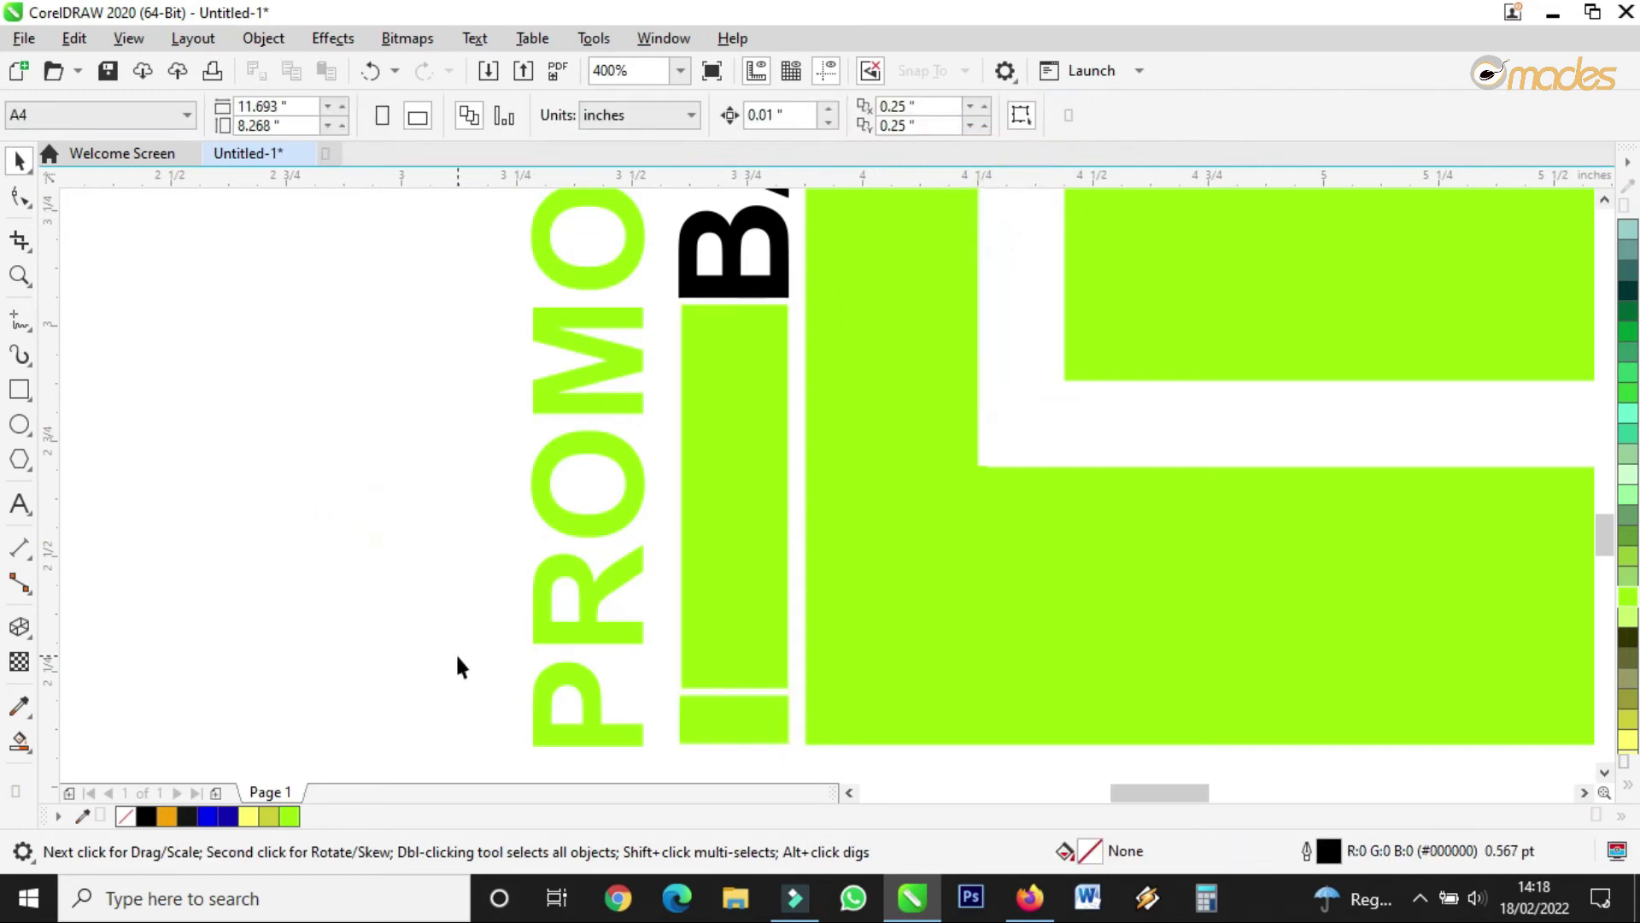
Sample the blue #1200BA from the upper shape and fill the BADGE lettering with it.
scroll(454, 653, "down", 2)
left_click(605, 468)
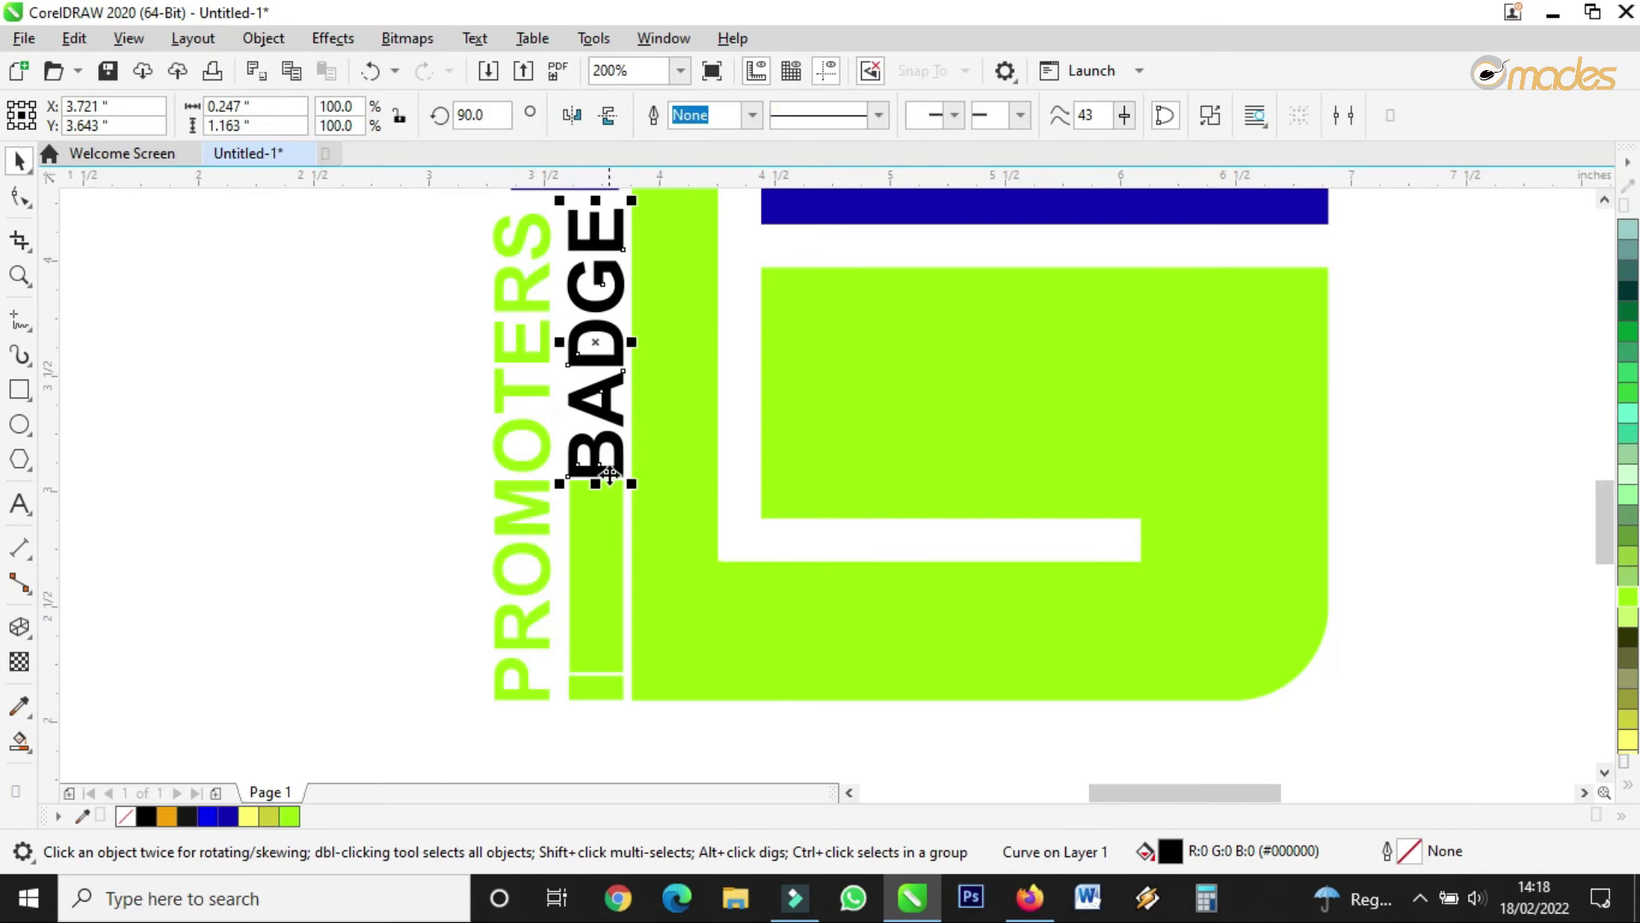
left_click(19, 706)
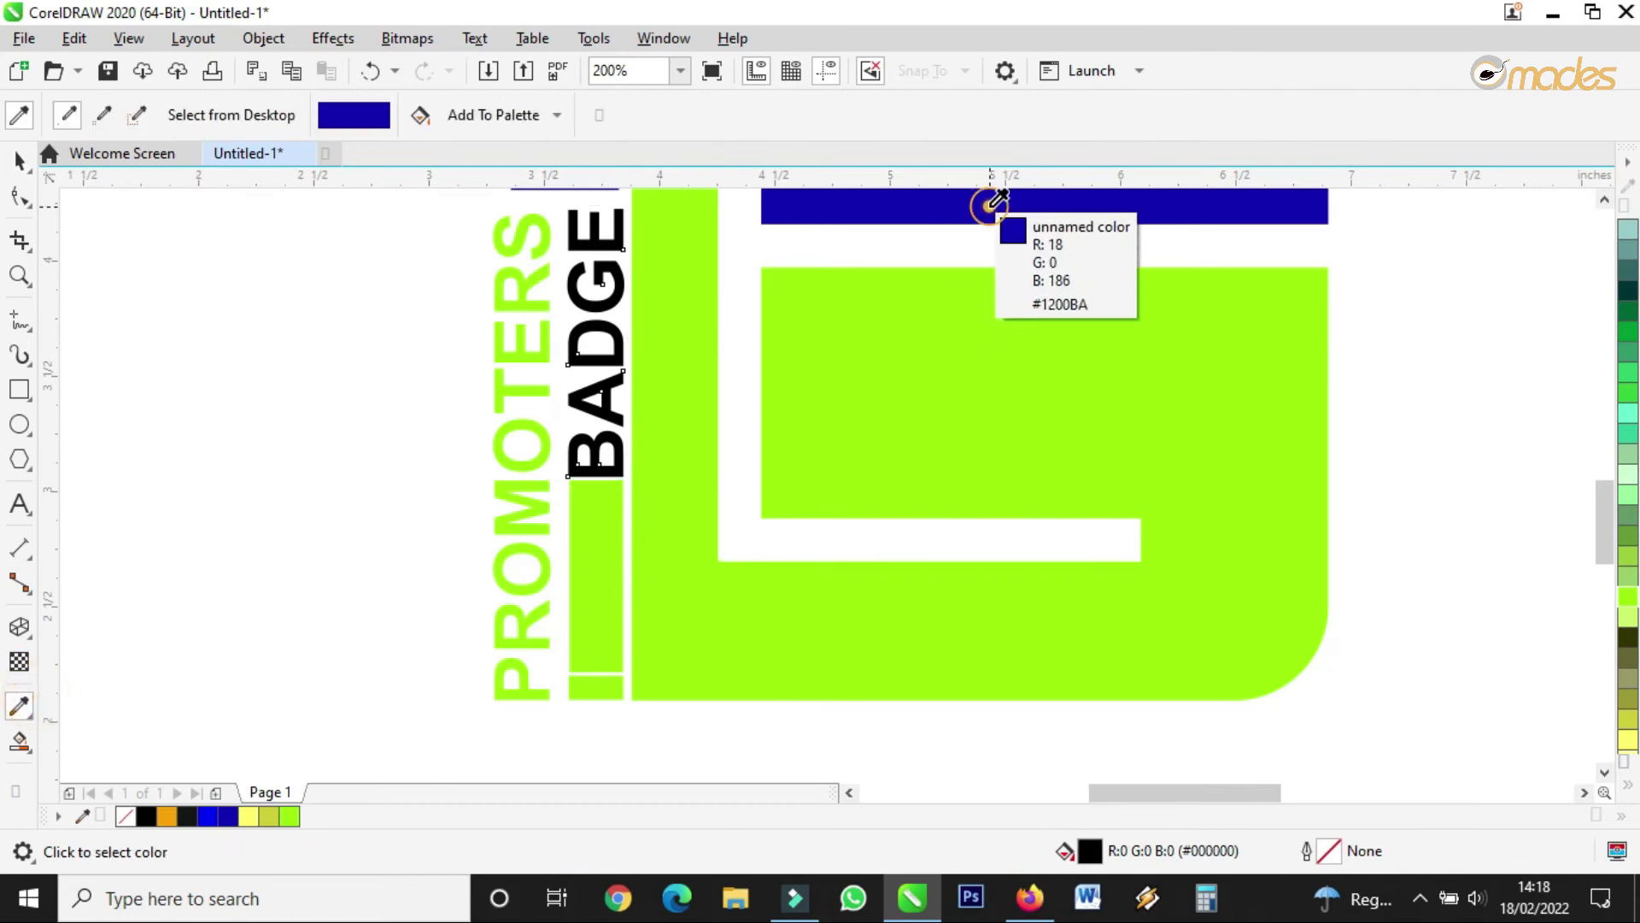
left_click(989, 202)
scroll(583, 439, "up", 2)
left_click(666, 429)
scroll(469, 443, "down", 2)
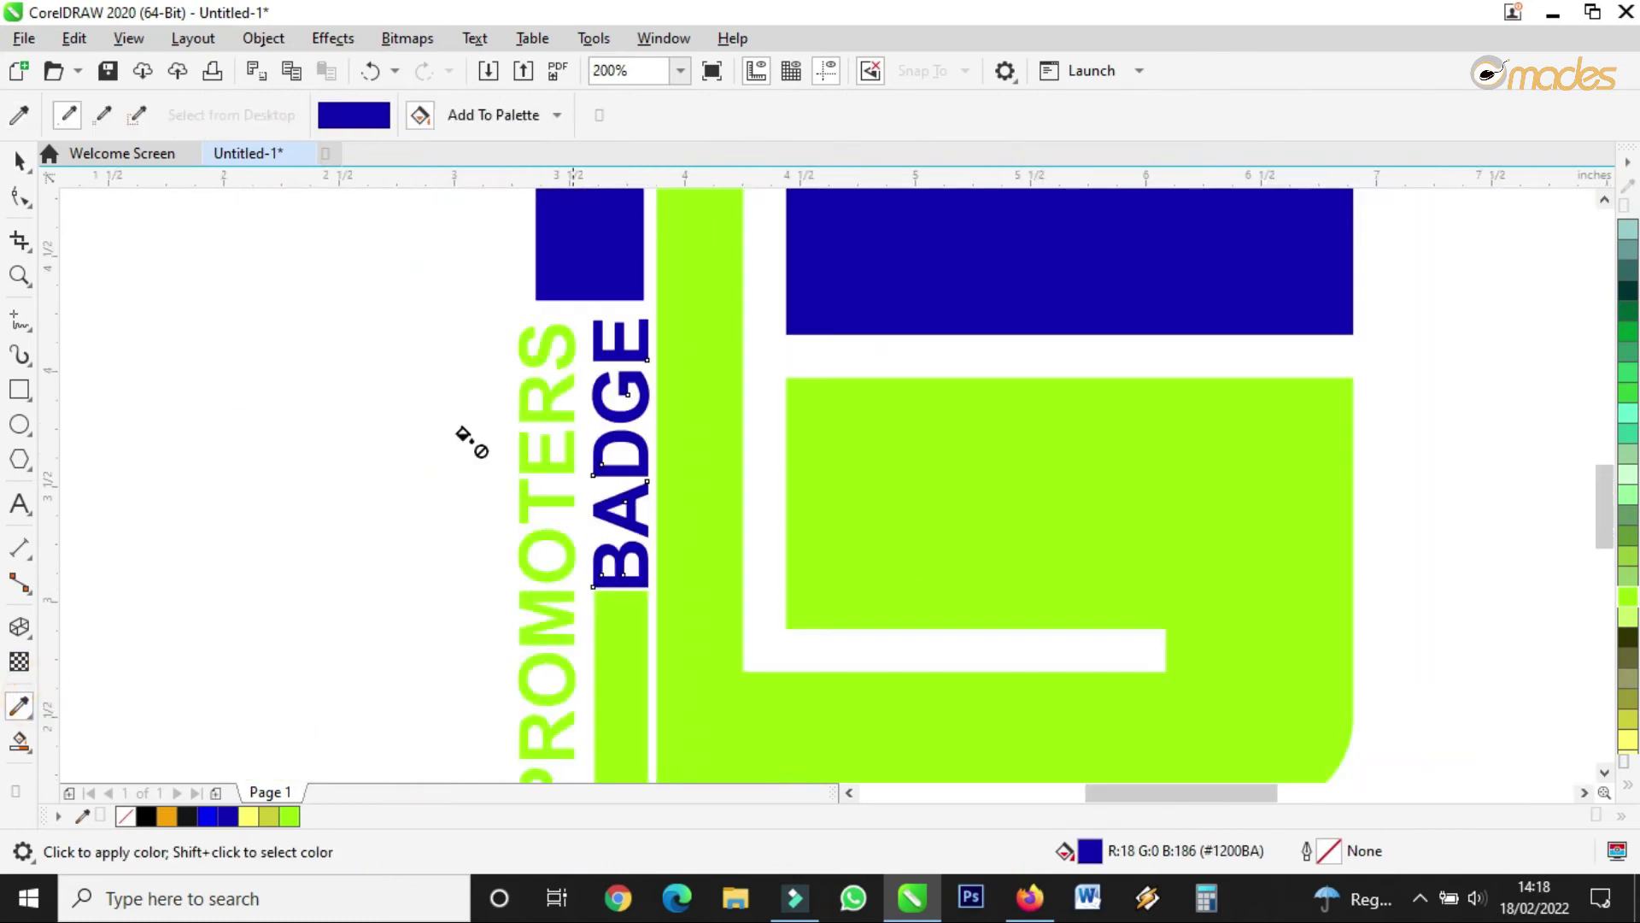
left_click(19, 160)
left_click(285, 511)
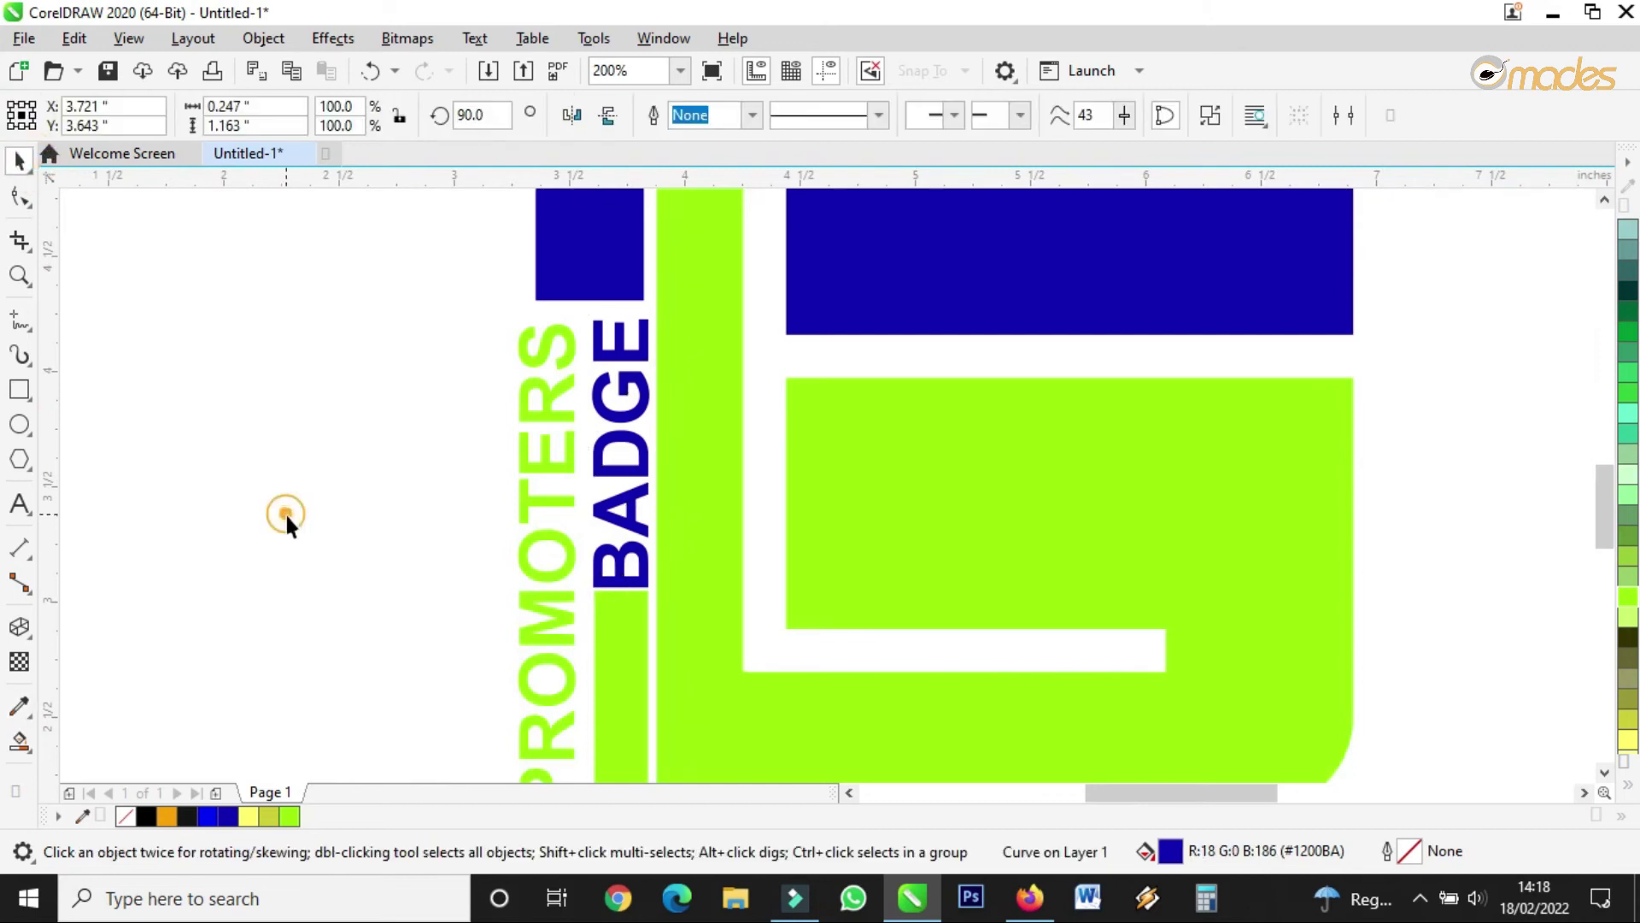
Shorten the tall green rectangle's upper end below BADGE and the small blue rectangle's lower end above the text to open slim gaps.
left_click(632, 602)
left_click_drag(620, 584, 620, 595)
scroll(643, 613, "down", 2)
left_click(581, 243)
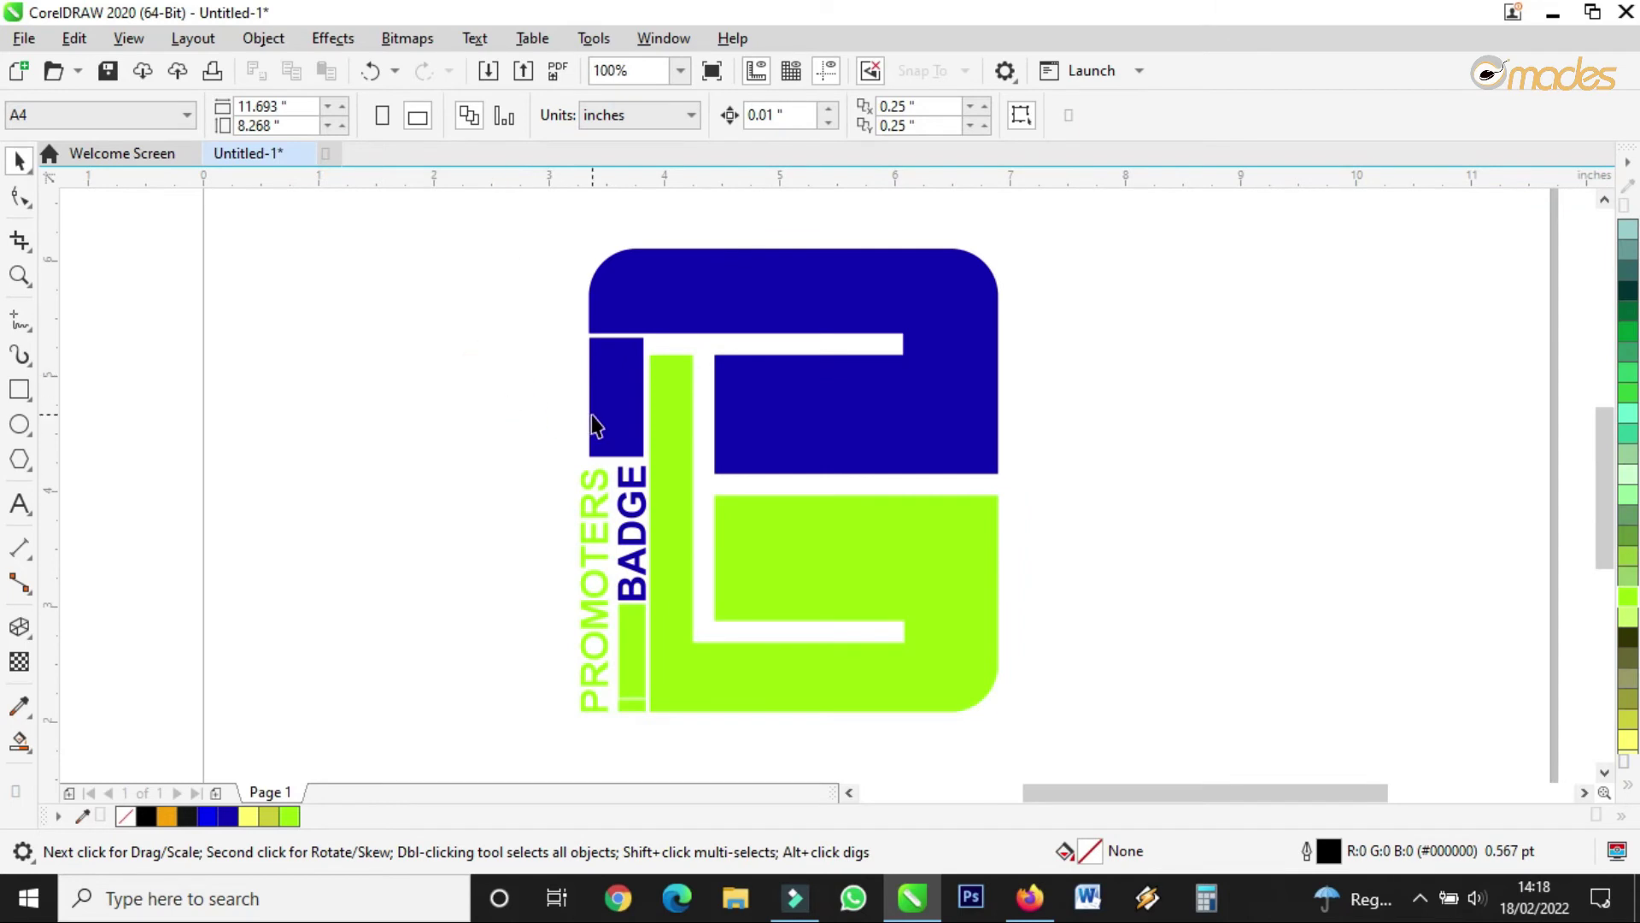
left_click(615, 425)
left_click_drag(616, 464, 616, 452)
Move the vertical text with its green filler rectangles clear of the logo to about X 2.29 inches and group them.
left_click_drag(477, 452, 648, 657)
left_click_drag(672, 771, 673, 771)
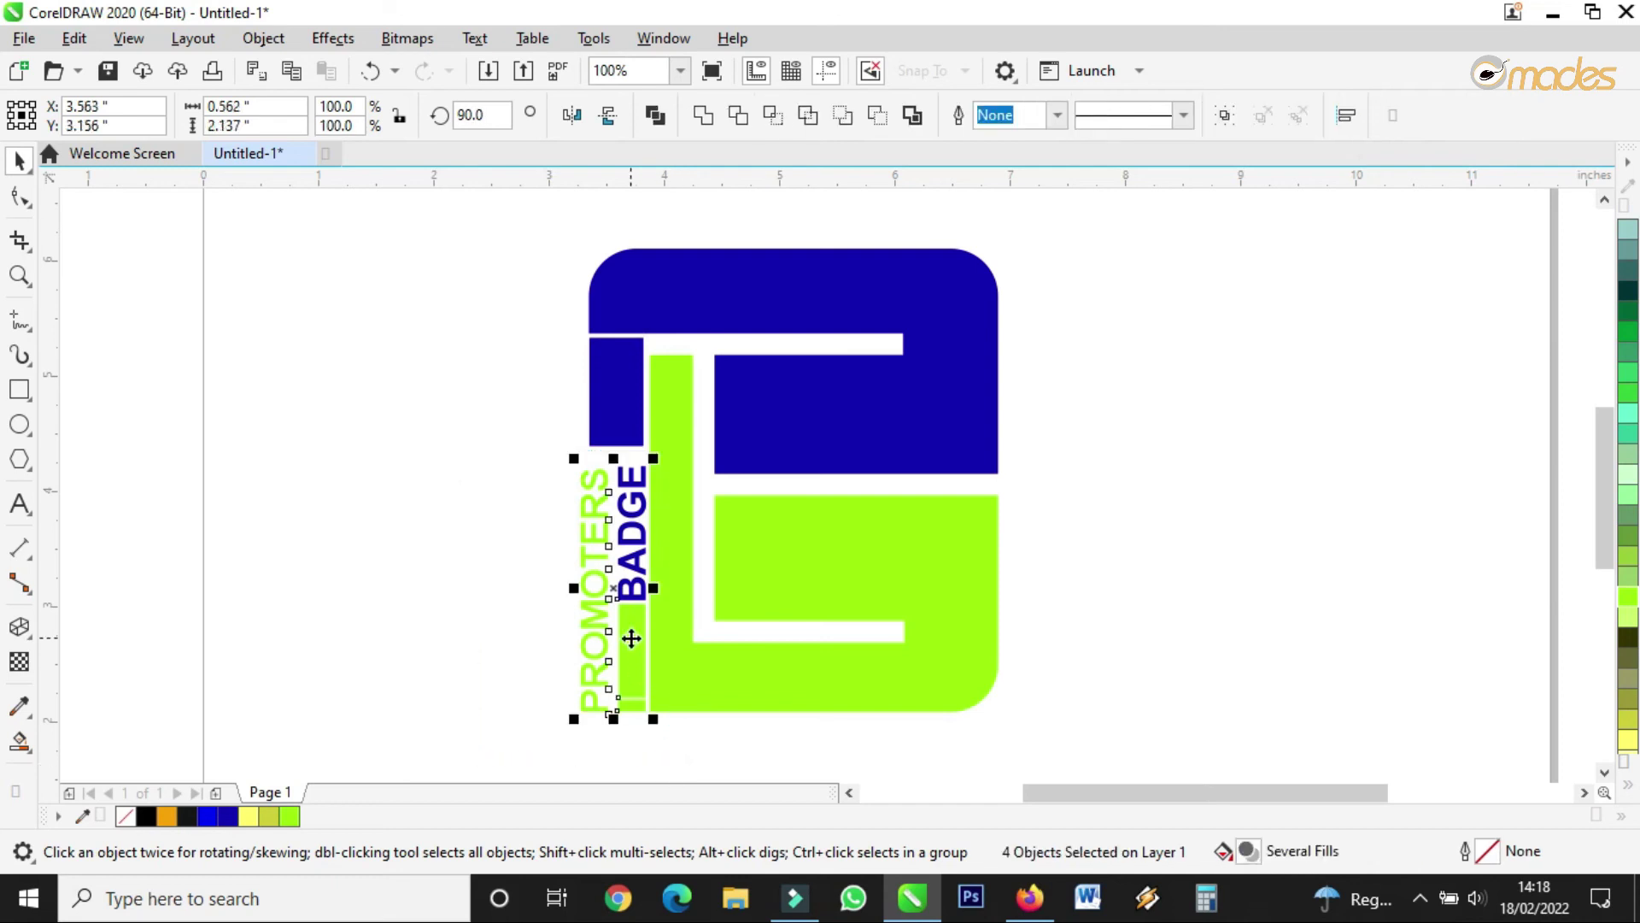
left_click_drag(630, 629, 486, 628)
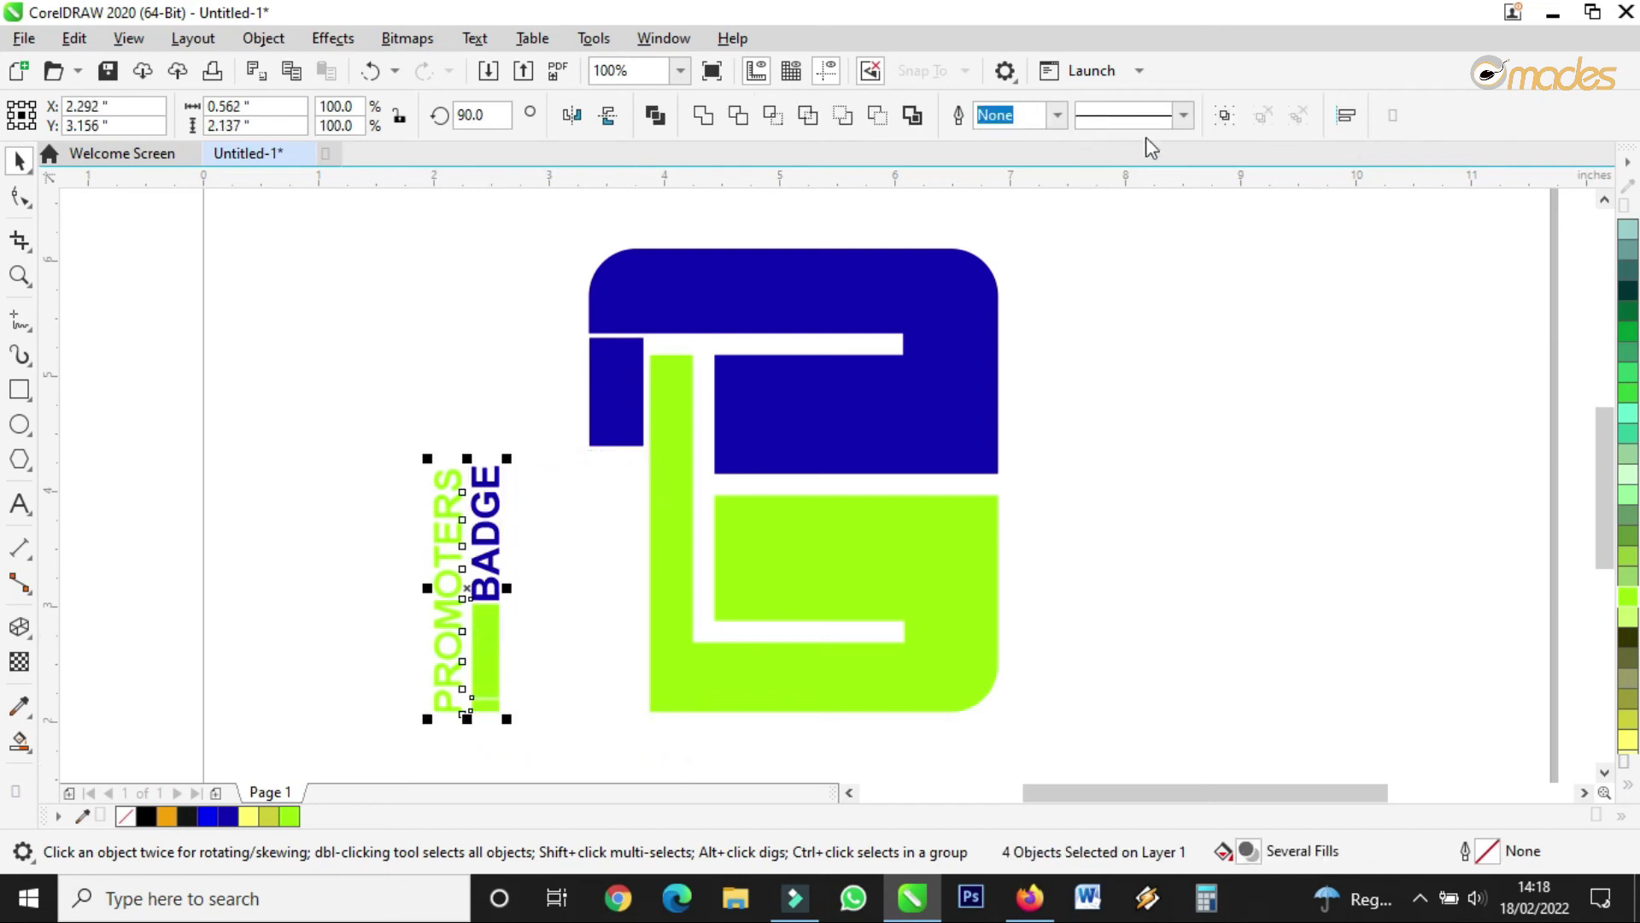
left_click(1221, 116)
Reduce the height of the blue and green logo shapes together to about 3.64 inches, keeping their base in place.
left_click_drag(569, 227, 1054, 740)
left_click_drag(794, 243, 796, 285)
left_click(1080, 397)
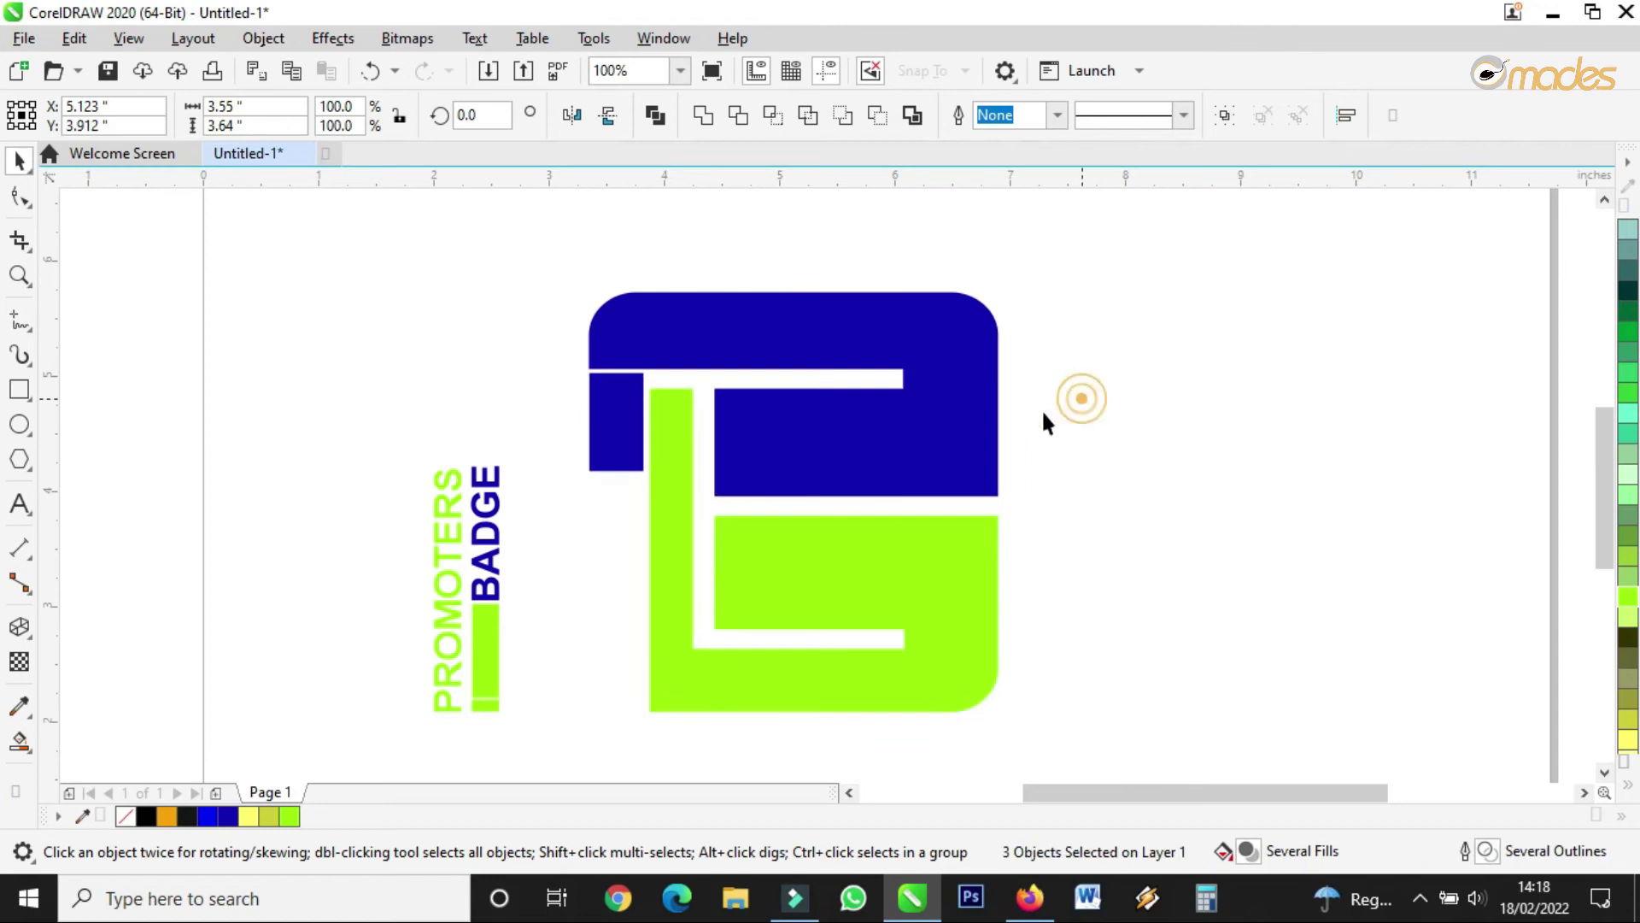
Return the text group to the green arm's outer edge and resize it to about 0.516 × 2.024 inches.
left_click_drag(373, 432, 626, 715)
scroll(625, 715, "up", 2)
left_click_drag(627, 644, 648, 658)
left_click_drag(527, 204, 539, 296)
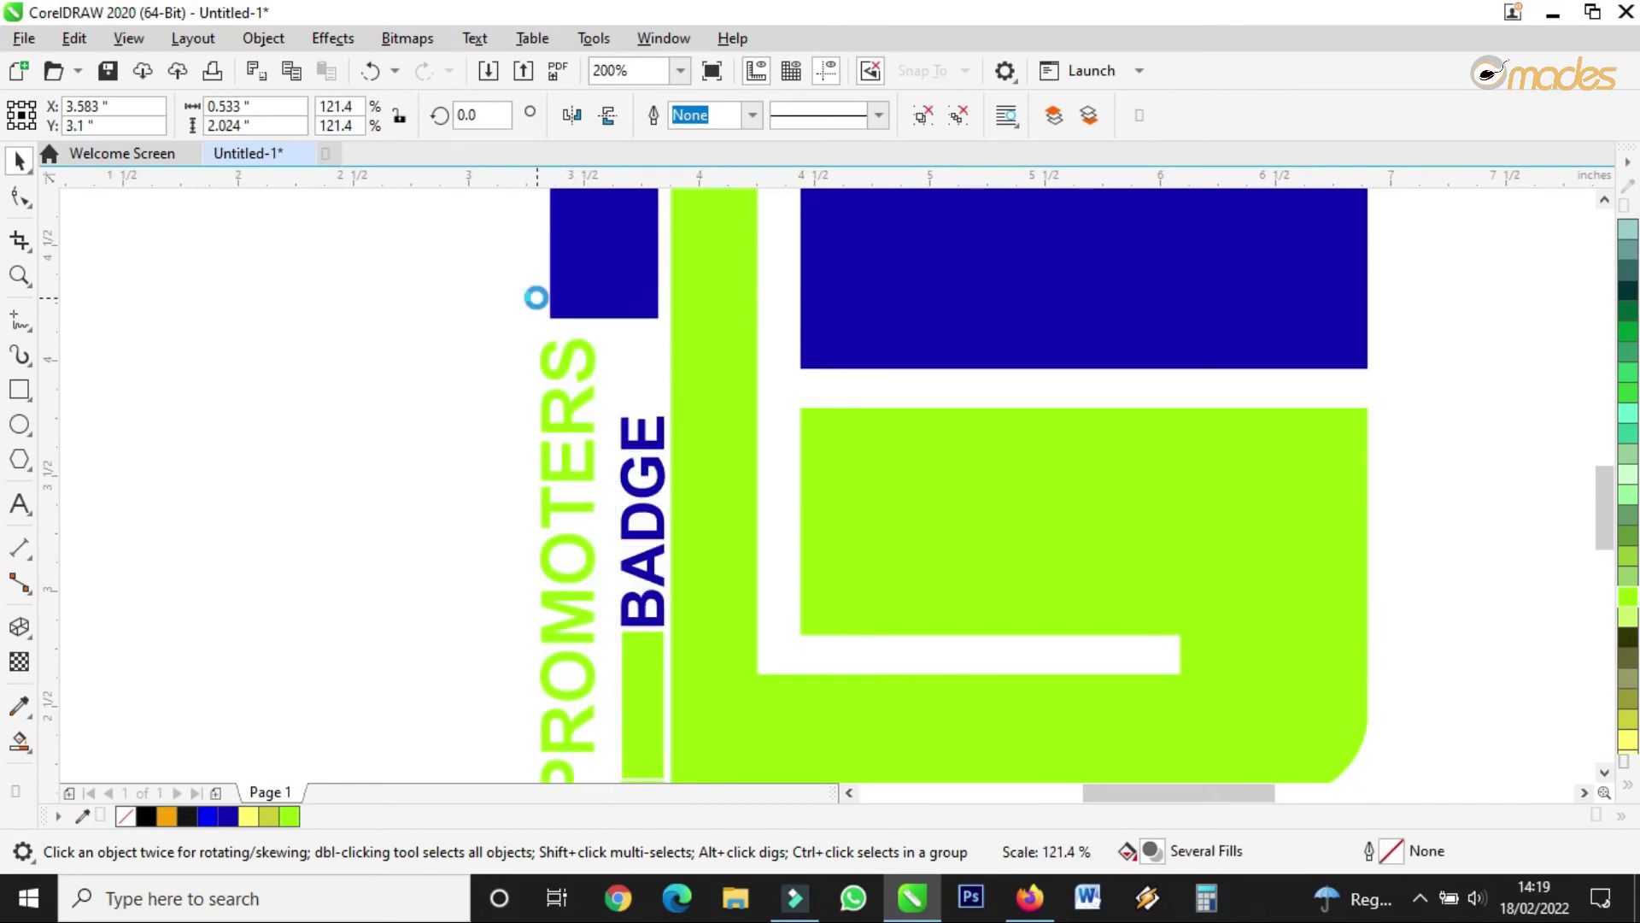
left_click_drag(675, 564, 667, 566)
left_click(532, 566)
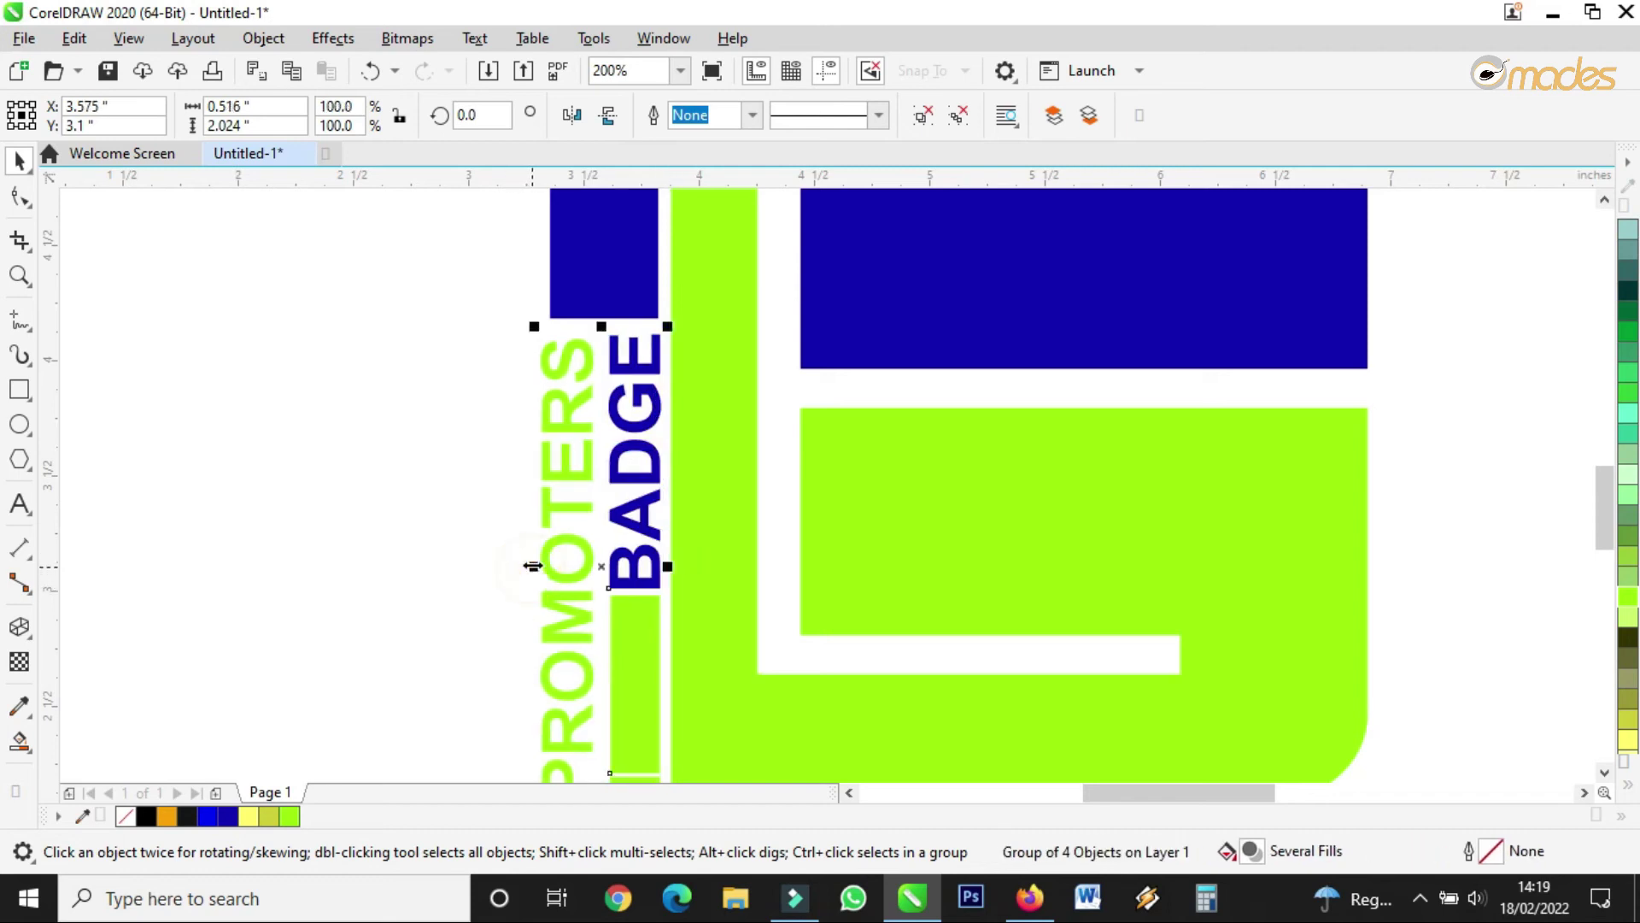
Ungroup the text block and shift PROMOTERS closer to BADGE, at about X 3.461, Y 3.086 inches.
left_click(918, 119)
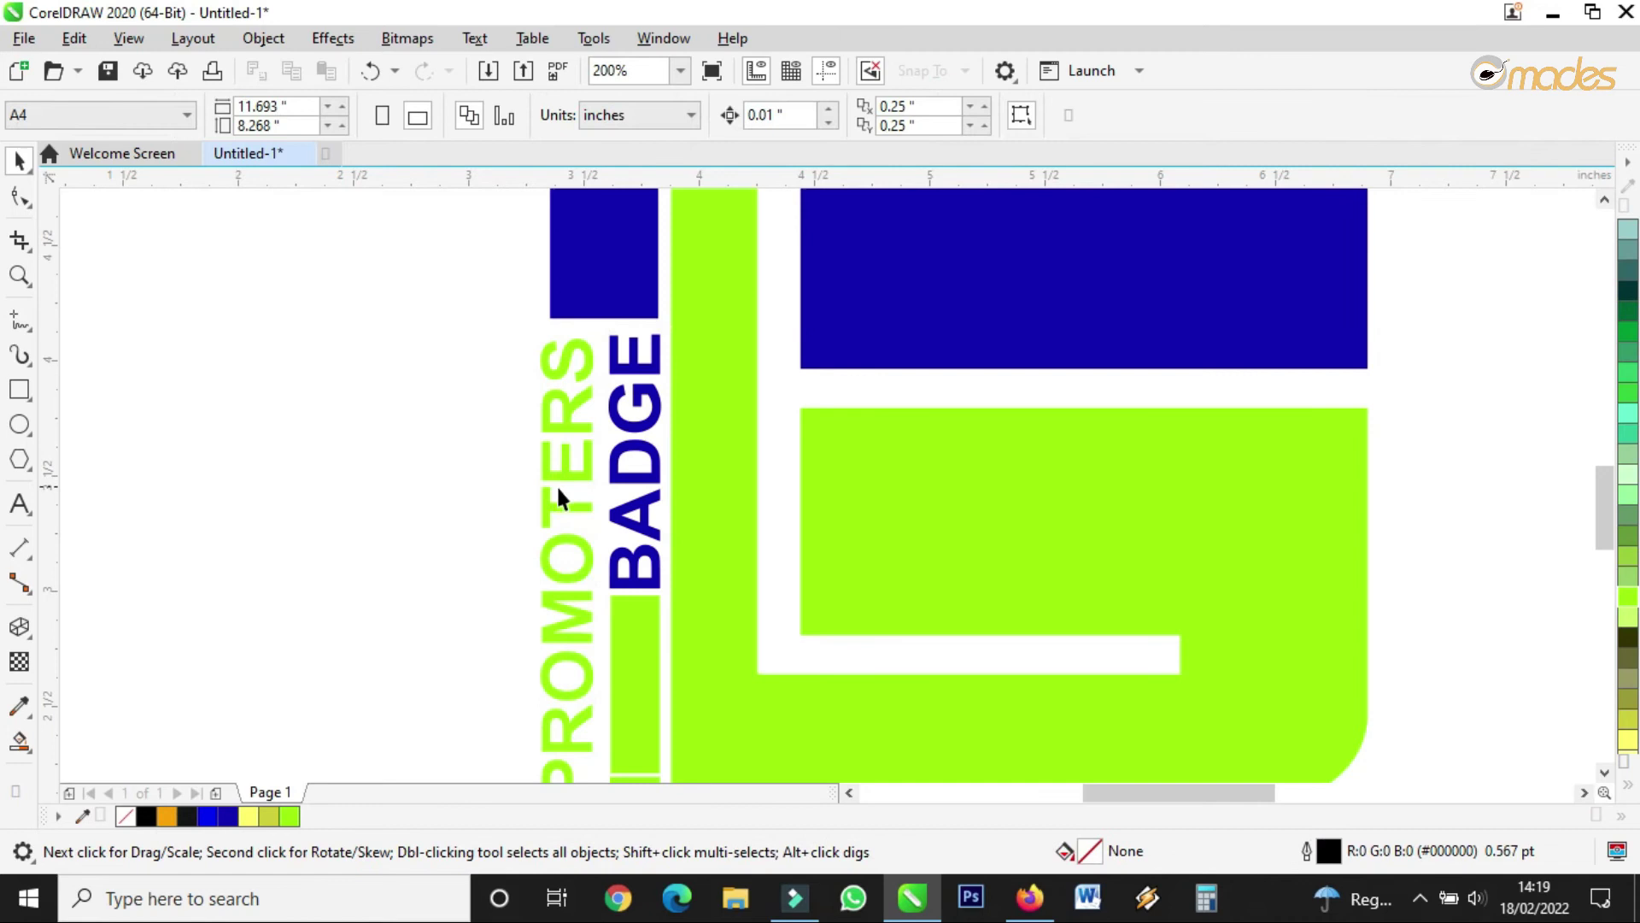
left_click_drag(567, 473, 576, 477)
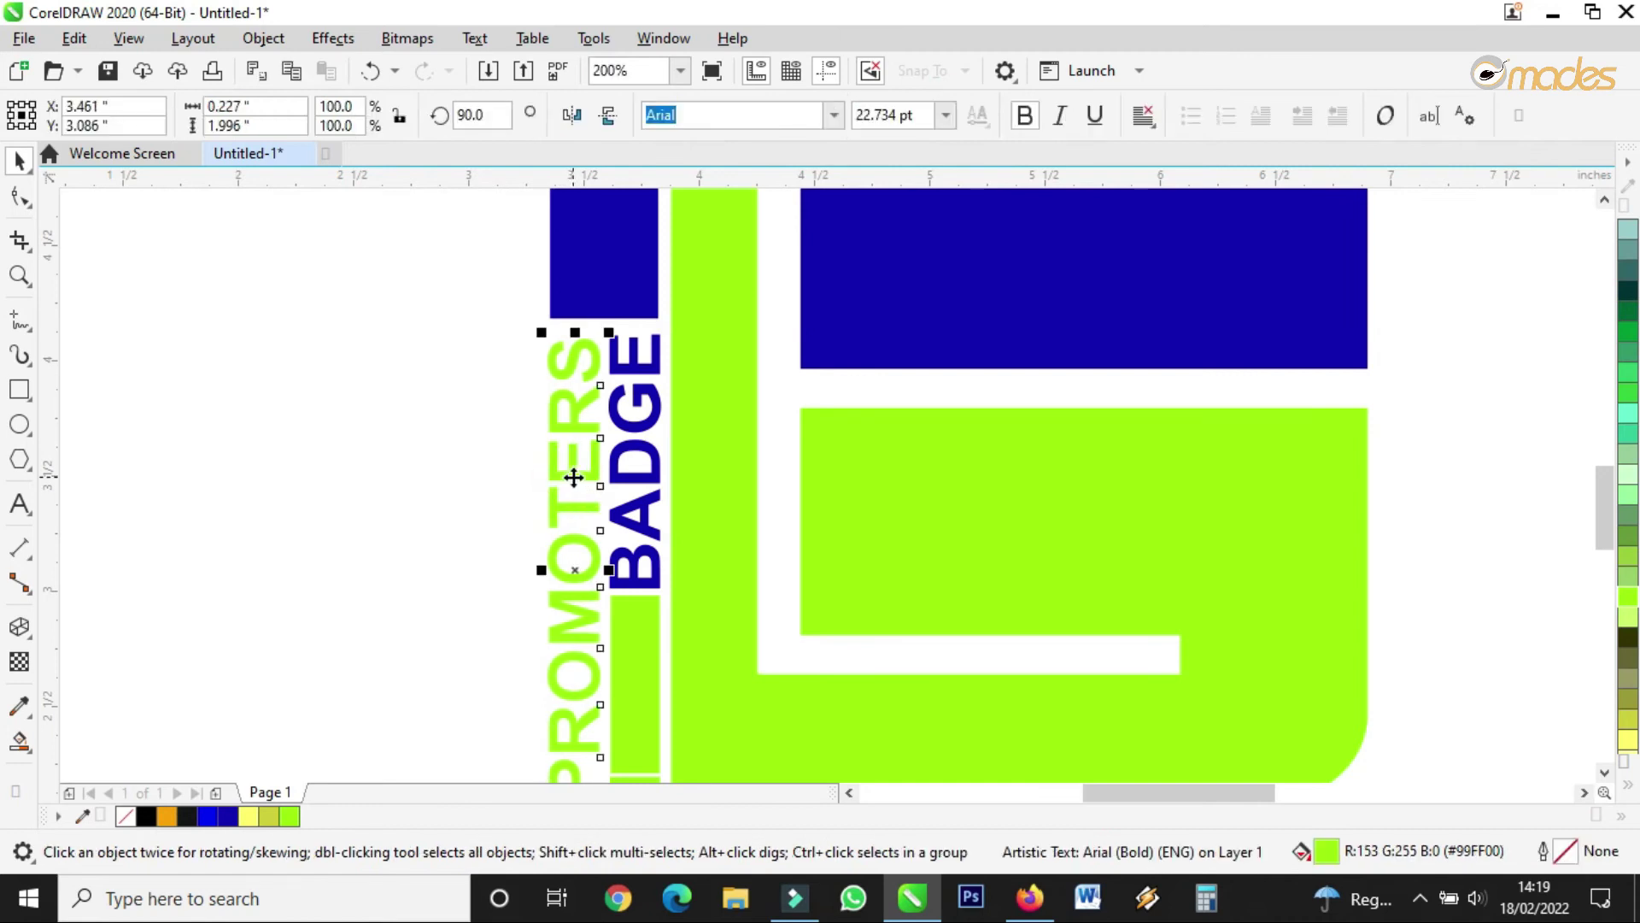
scroll(574, 477, "down", 1)
Group the text, filler rectangles and logo shapes into one object.
left_click_drag(518, 707, 692, 392)
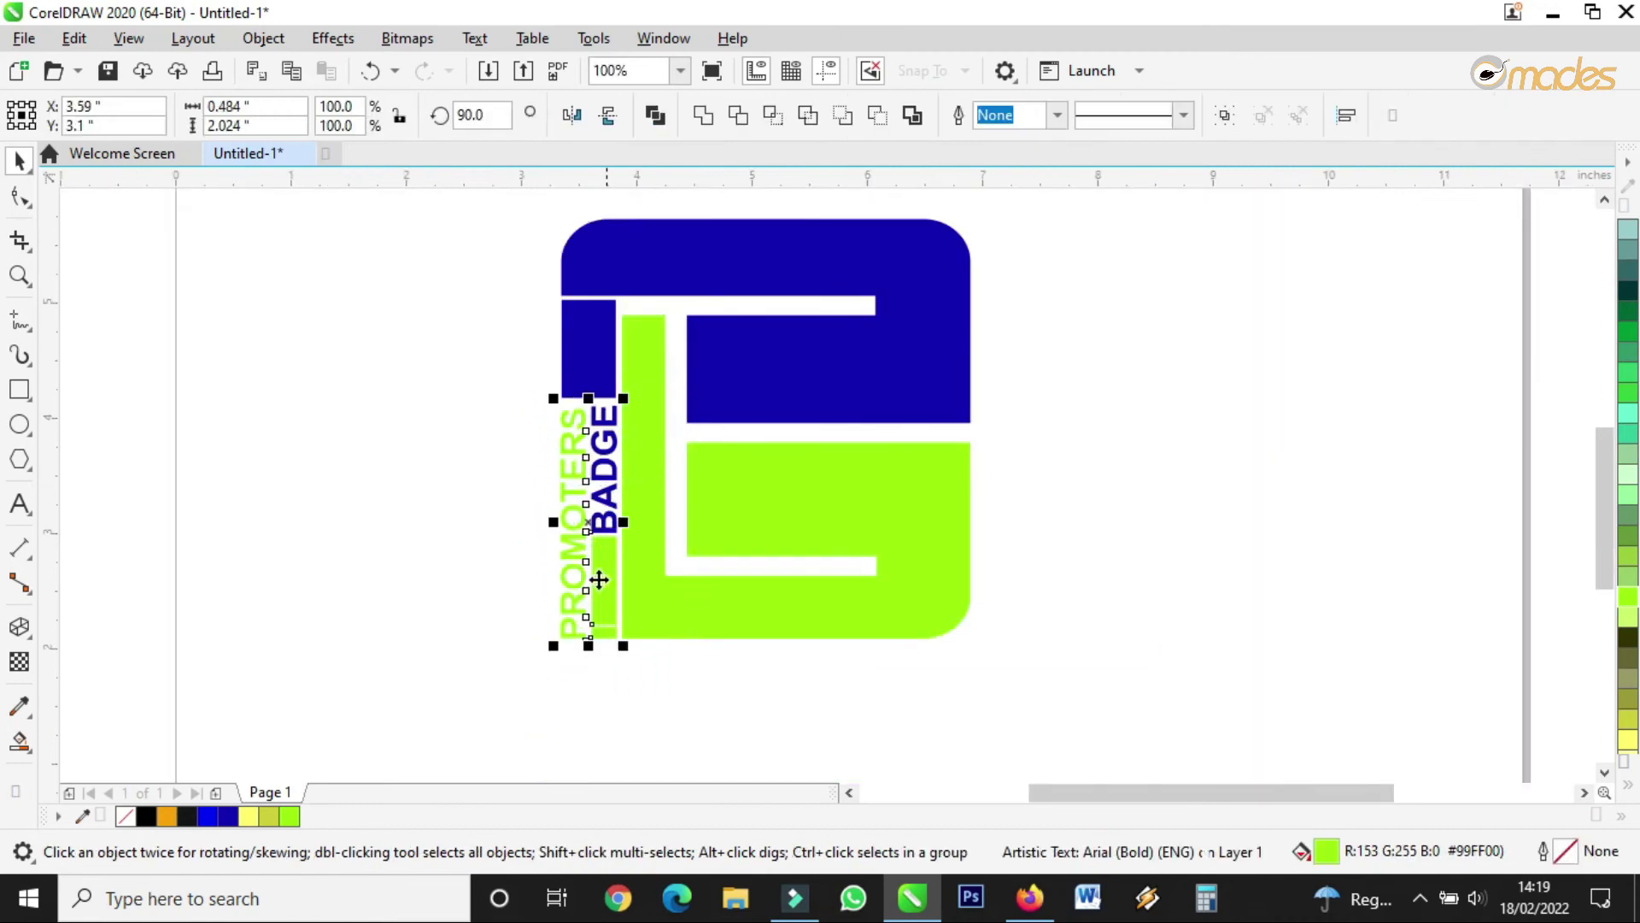
left_click_drag(476, 714, 1039, 192)
left_click(1222, 117)
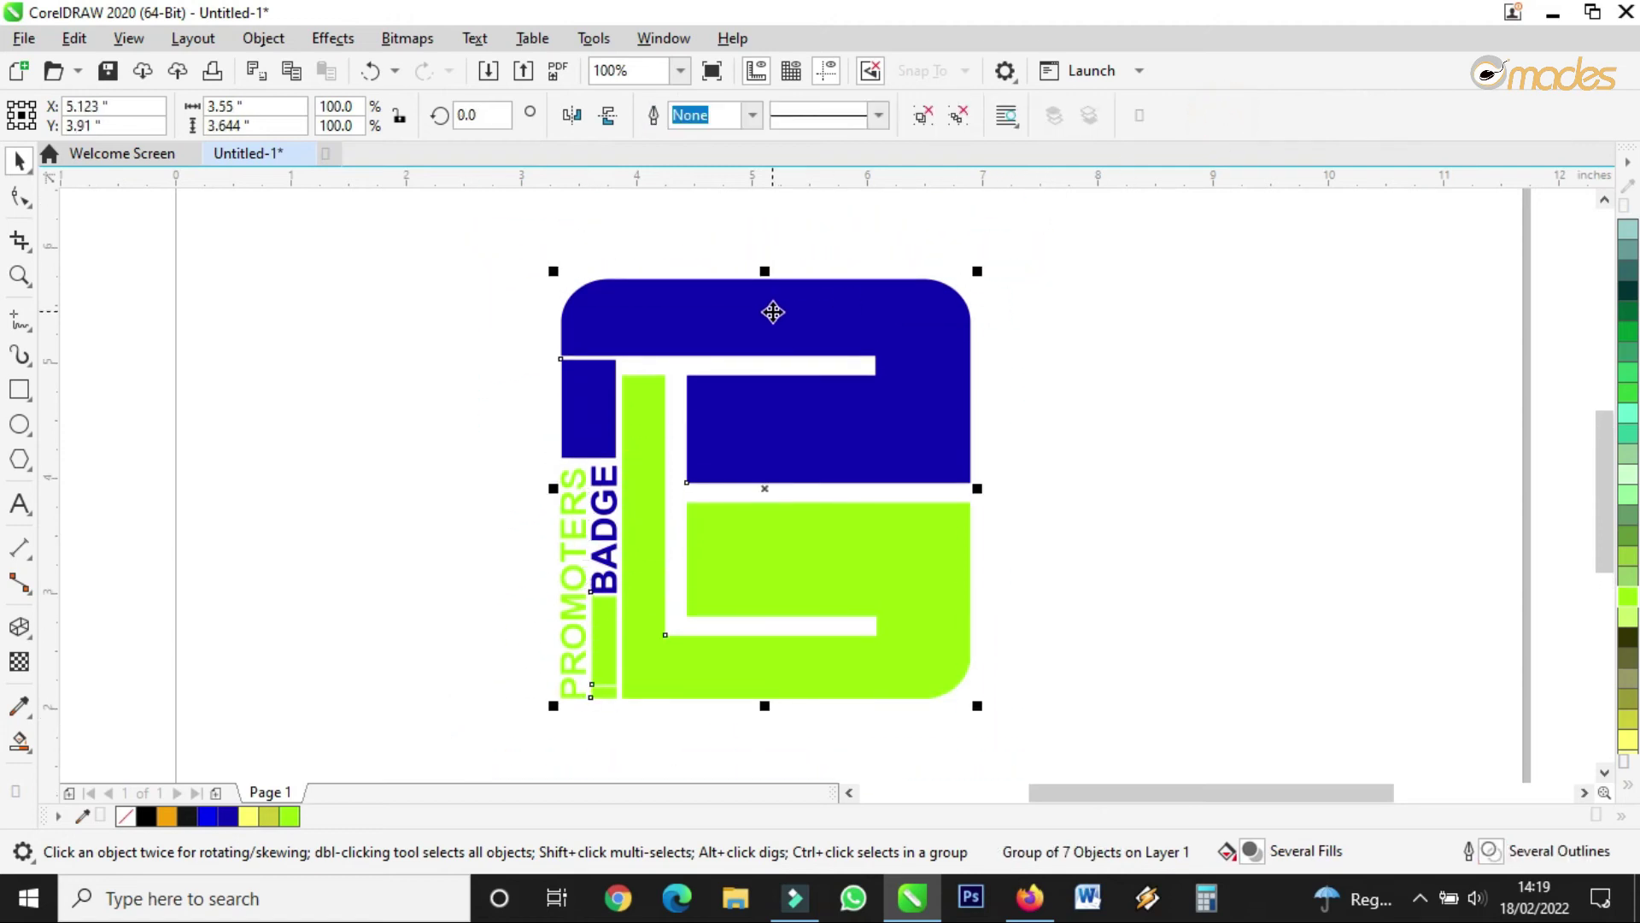
left_click(1058, 476)
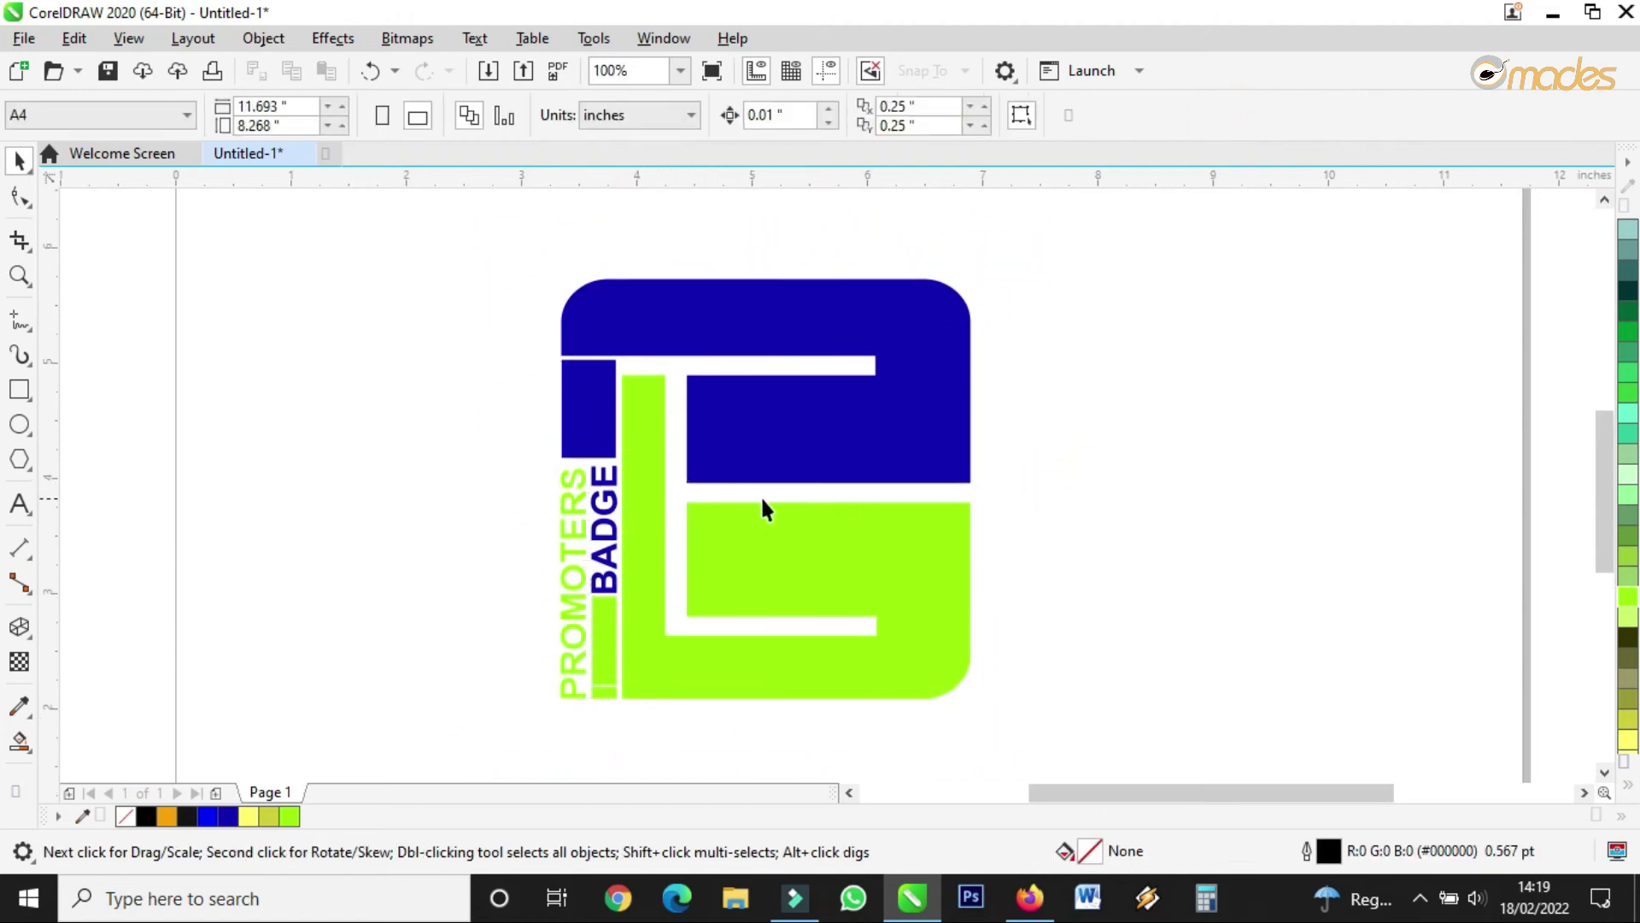
Draw a circle about 0.365 inches across where the vertical and middle horizontal gaps meet, and fill it white.
scroll(761, 495, "up", 2)
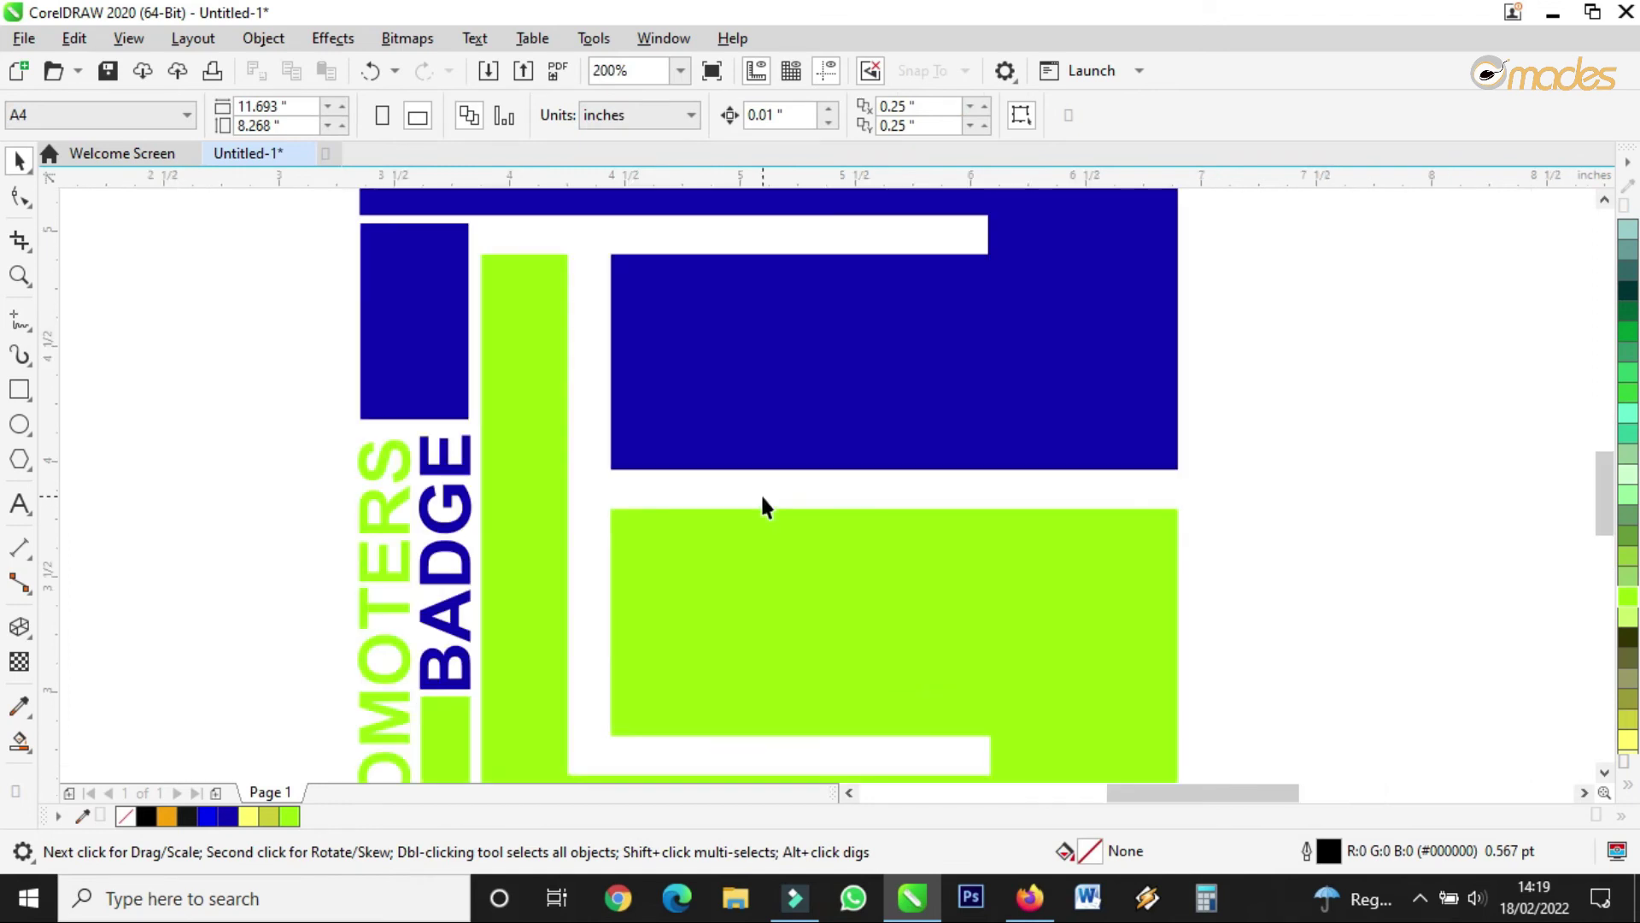
left_click(21, 425)
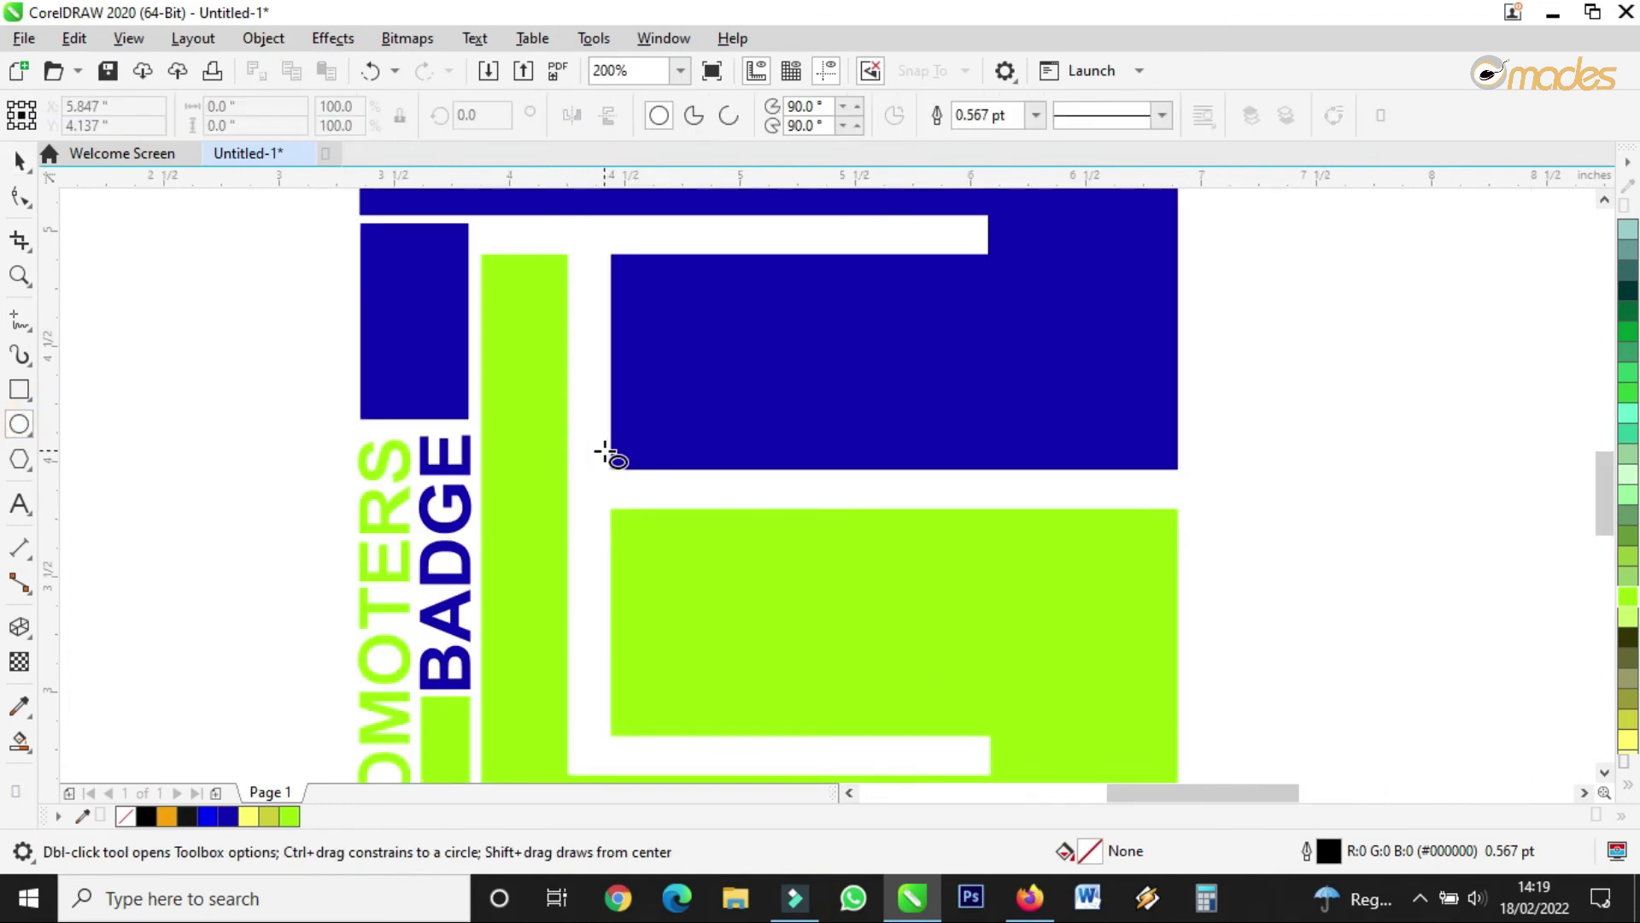
left_click_drag(594, 448, 684, 536)
left_click(18, 163)
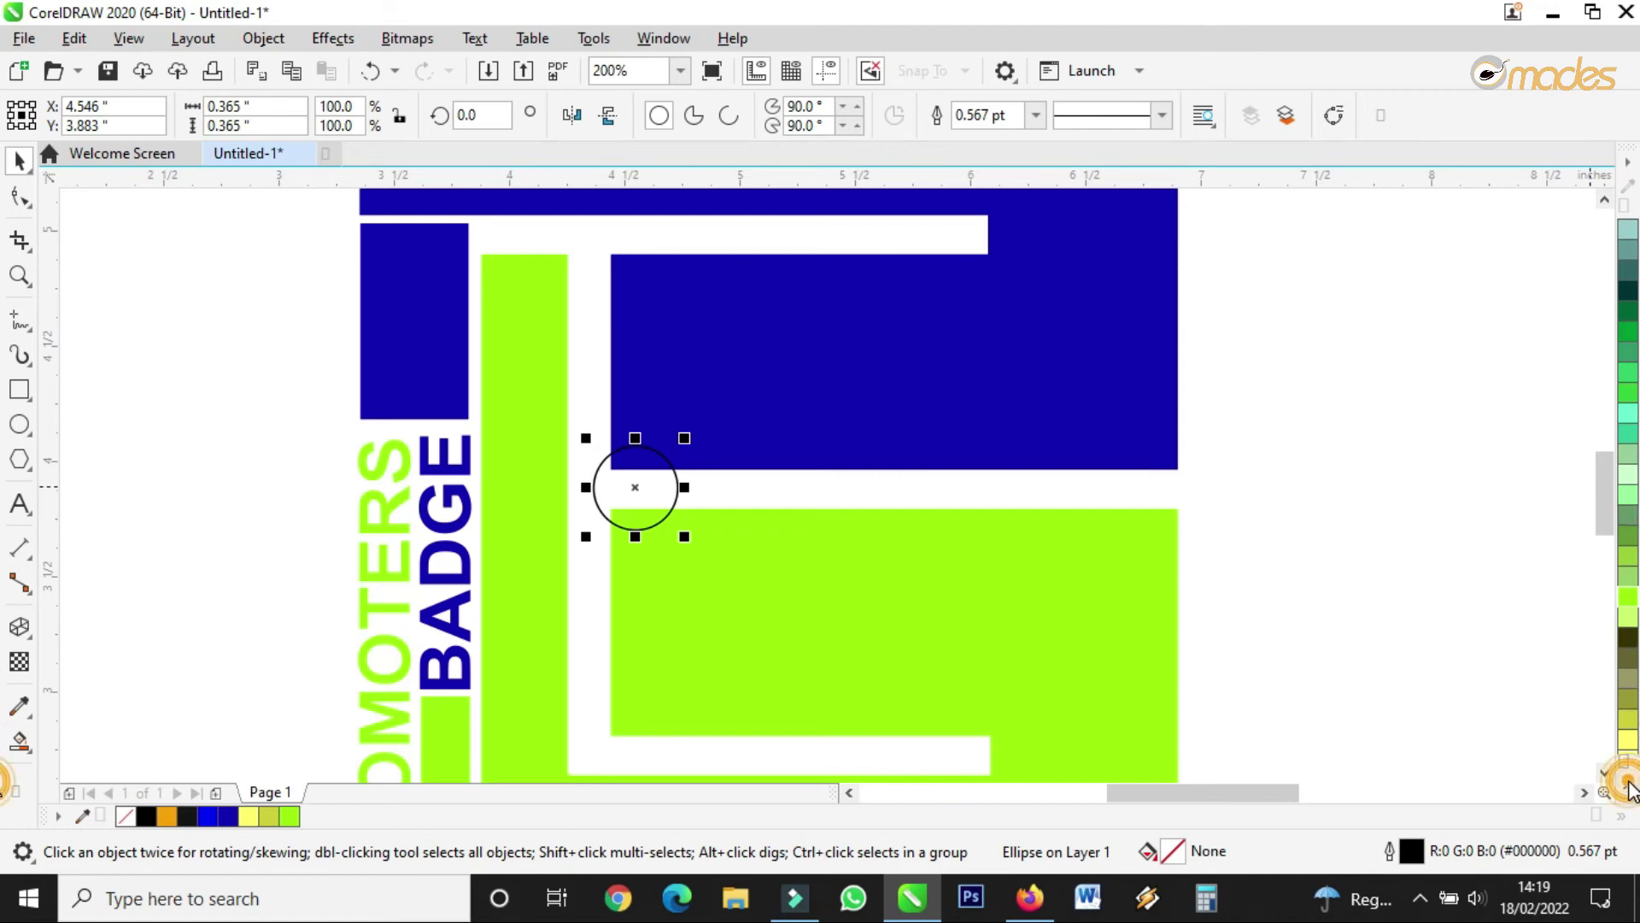
left_click(1630, 785)
left_click(1545, 434)
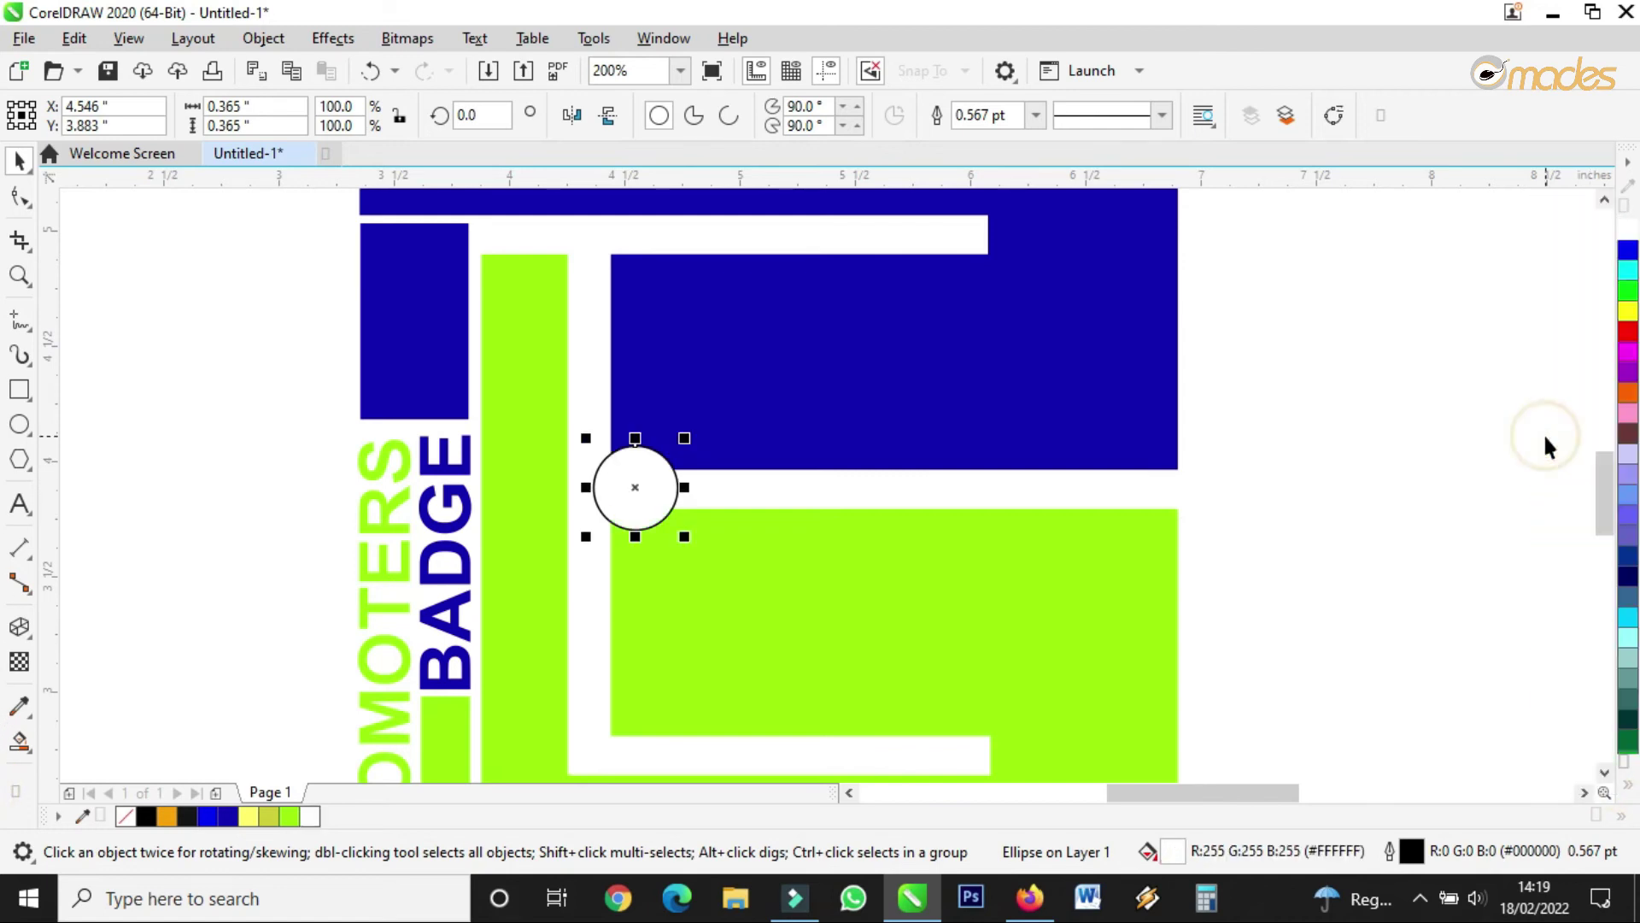
Create a smaller concentric copy of the white circle, about 0.307 inches across.
left_click(670, 479)
scroll(666, 481, "up", 1)
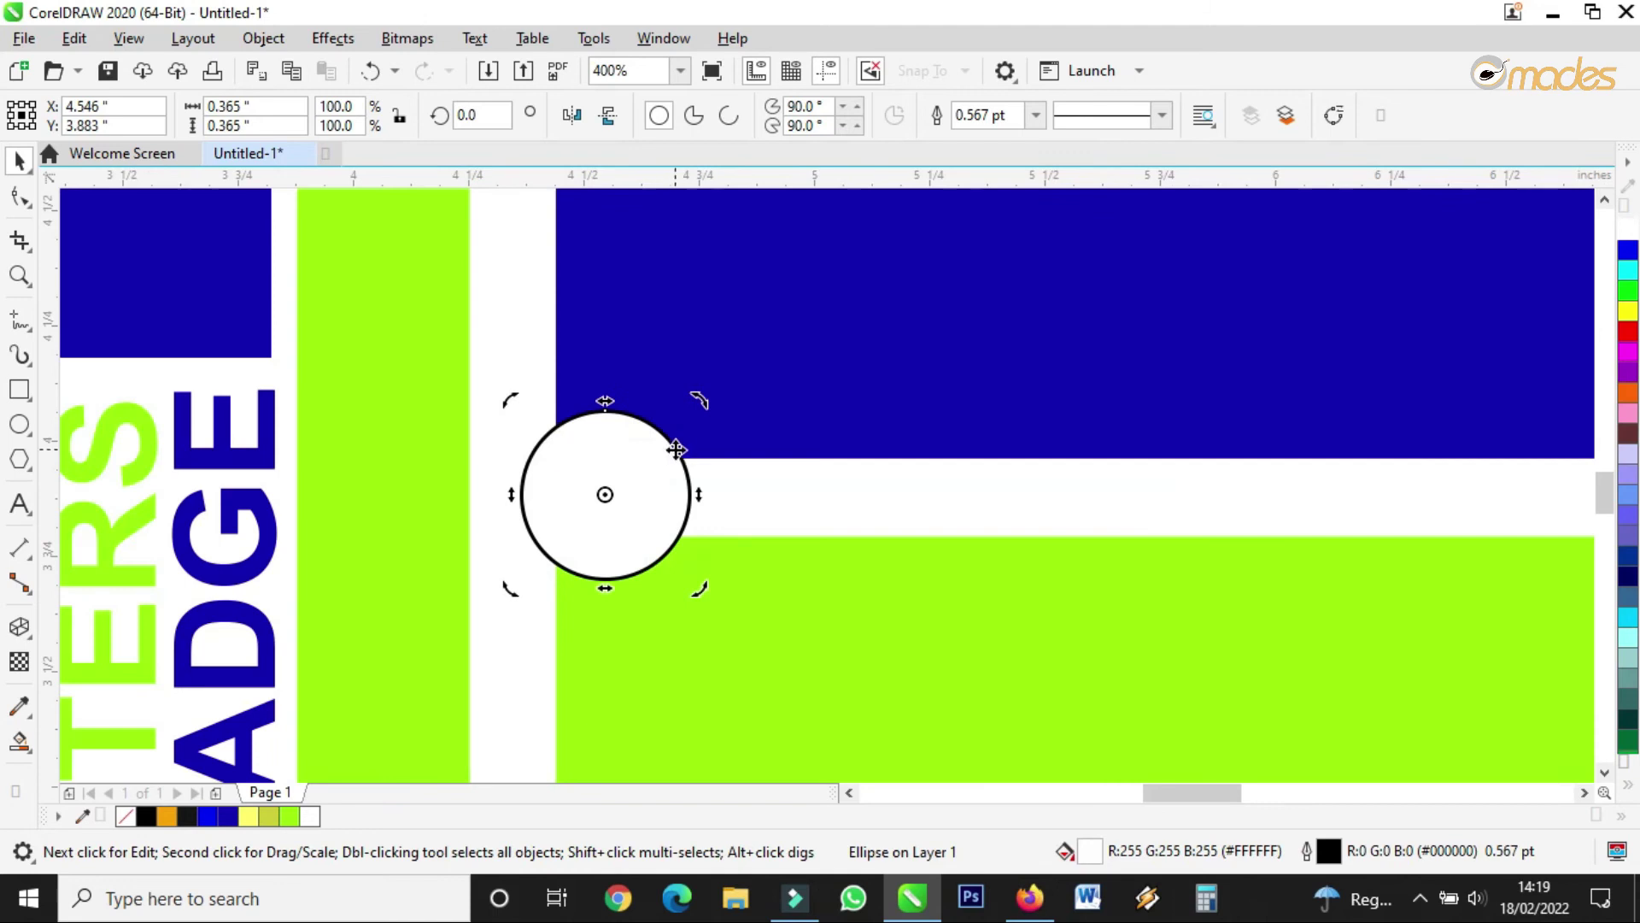
left_click(667, 459)
left_click(693, 396)
left_click_drag(696, 399, 666, 446)
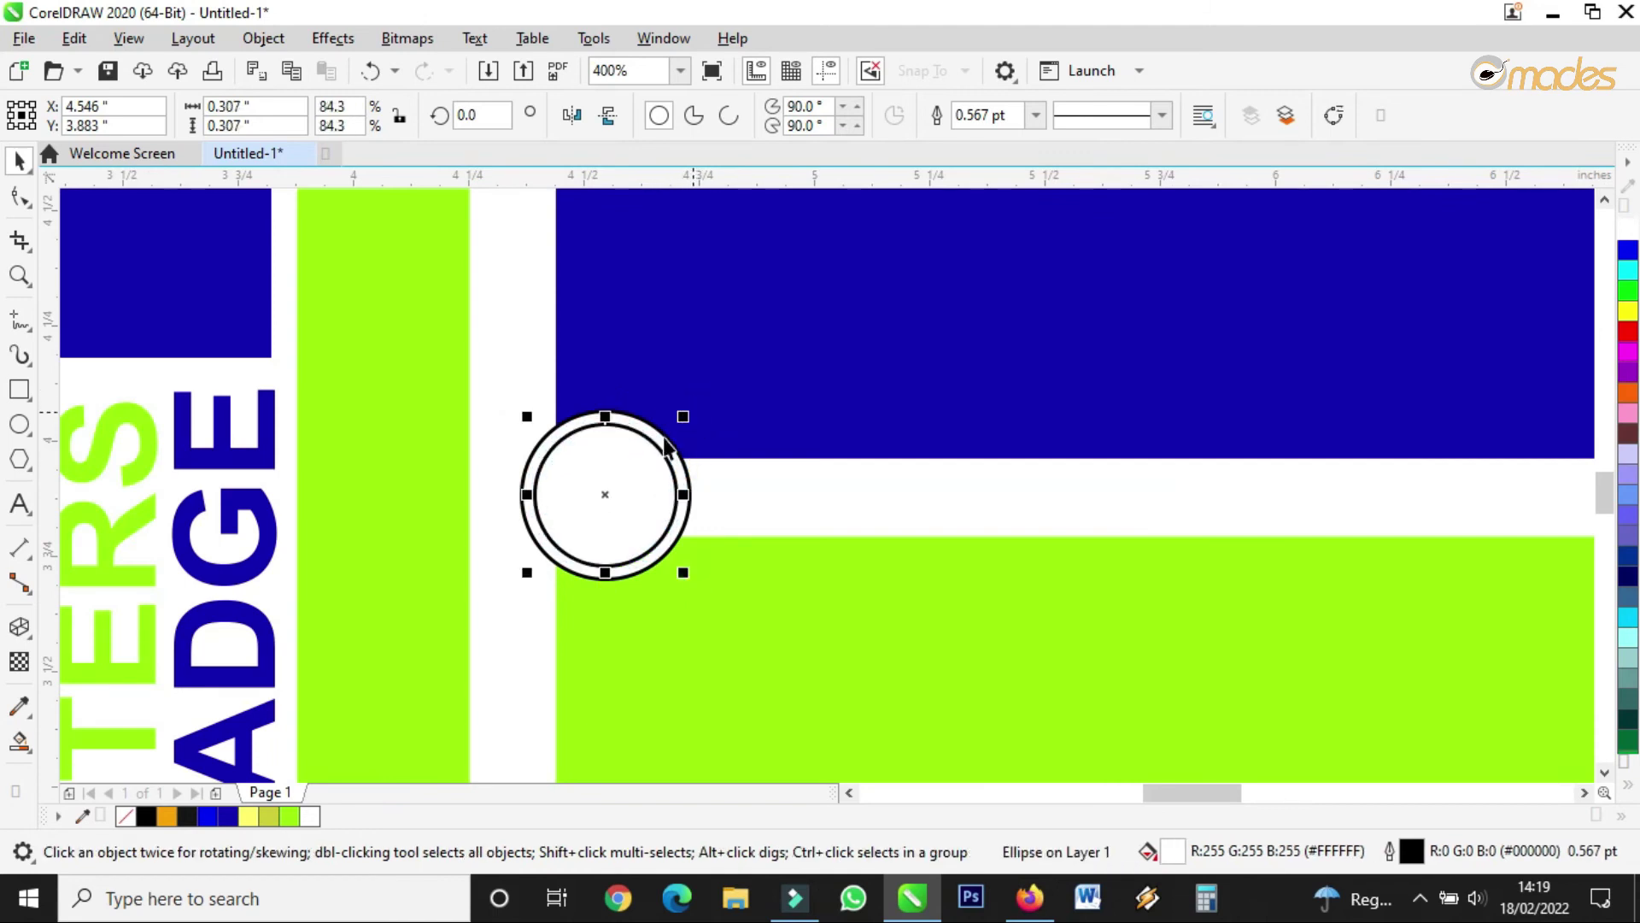
Fill the inner circle with the lime green sampled from the logo.
left_click(25, 706)
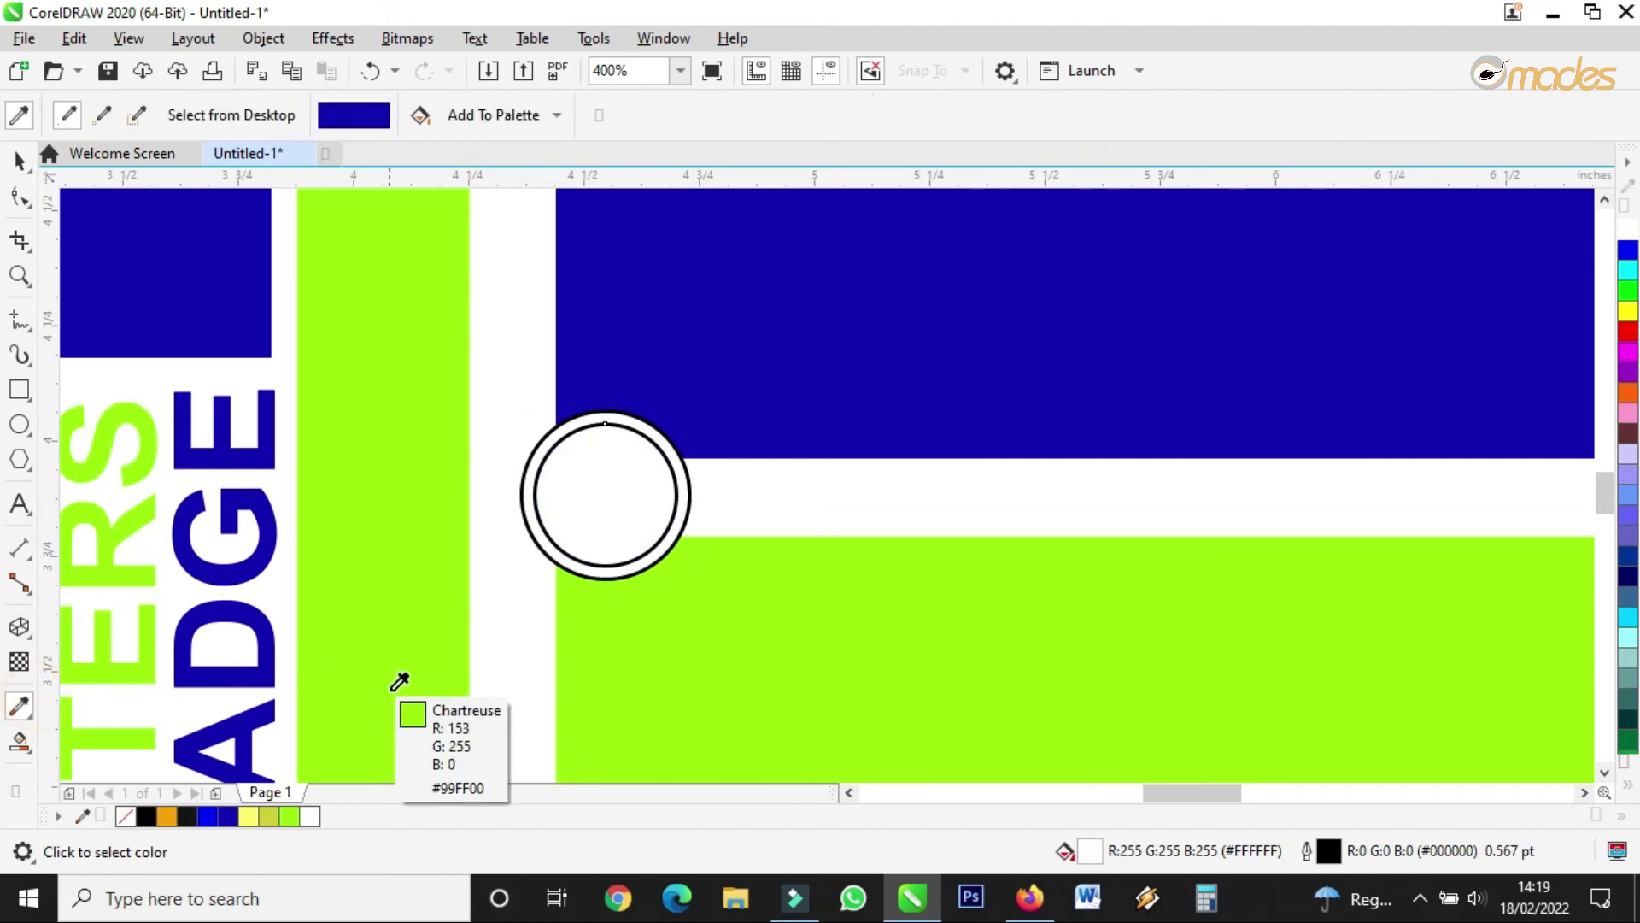
left_click(609, 634)
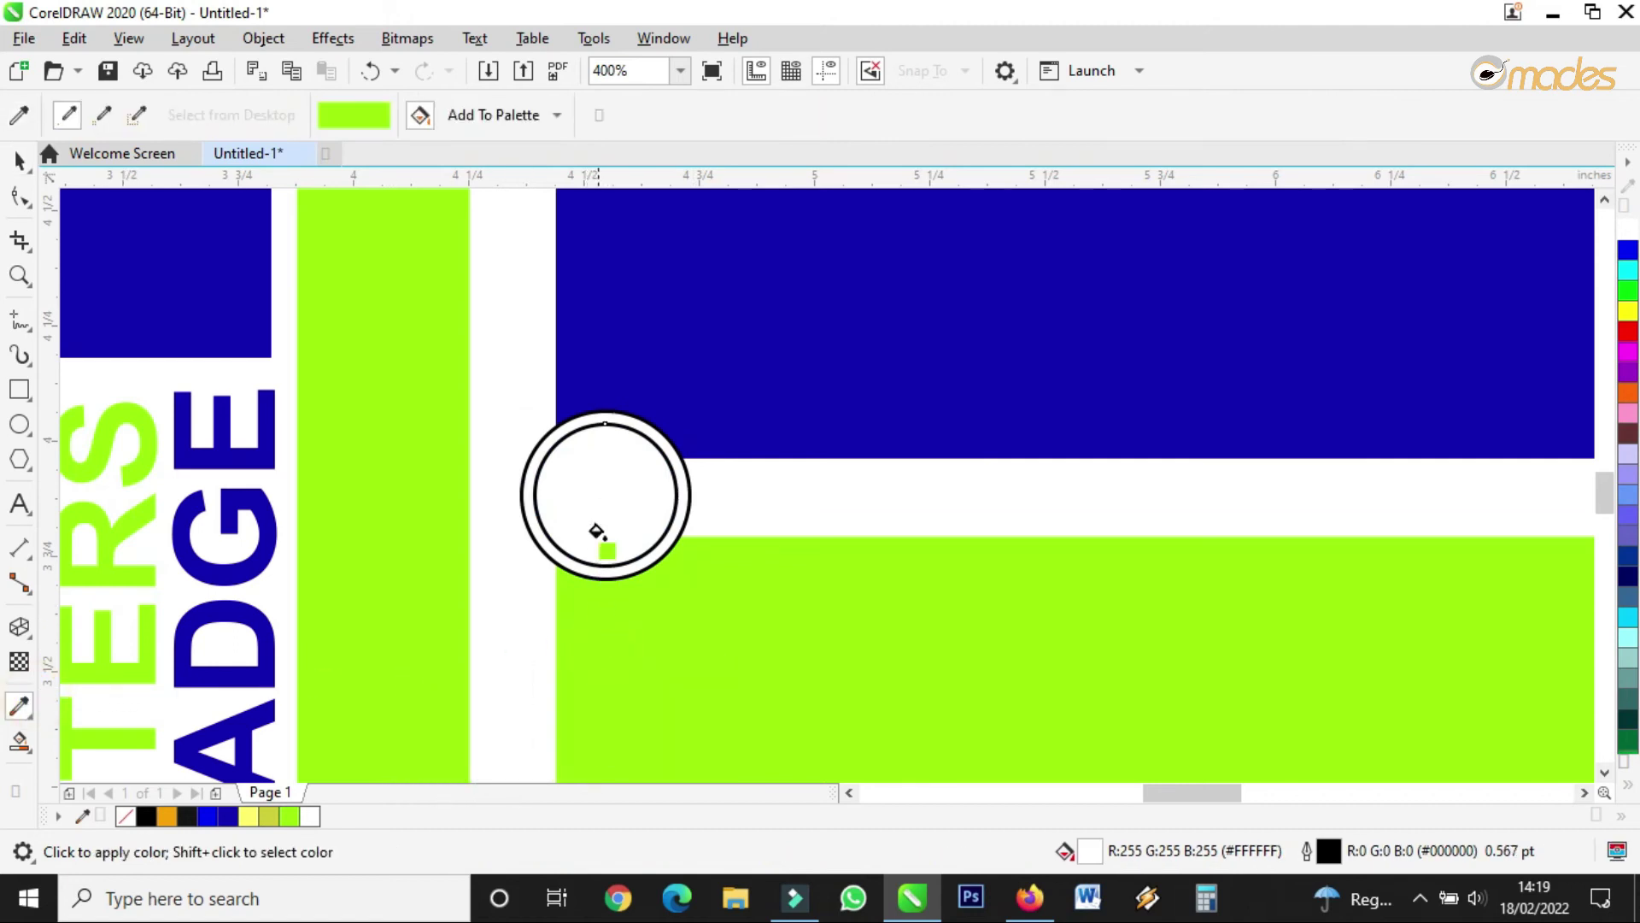
left_click(601, 497)
left_click(17, 161)
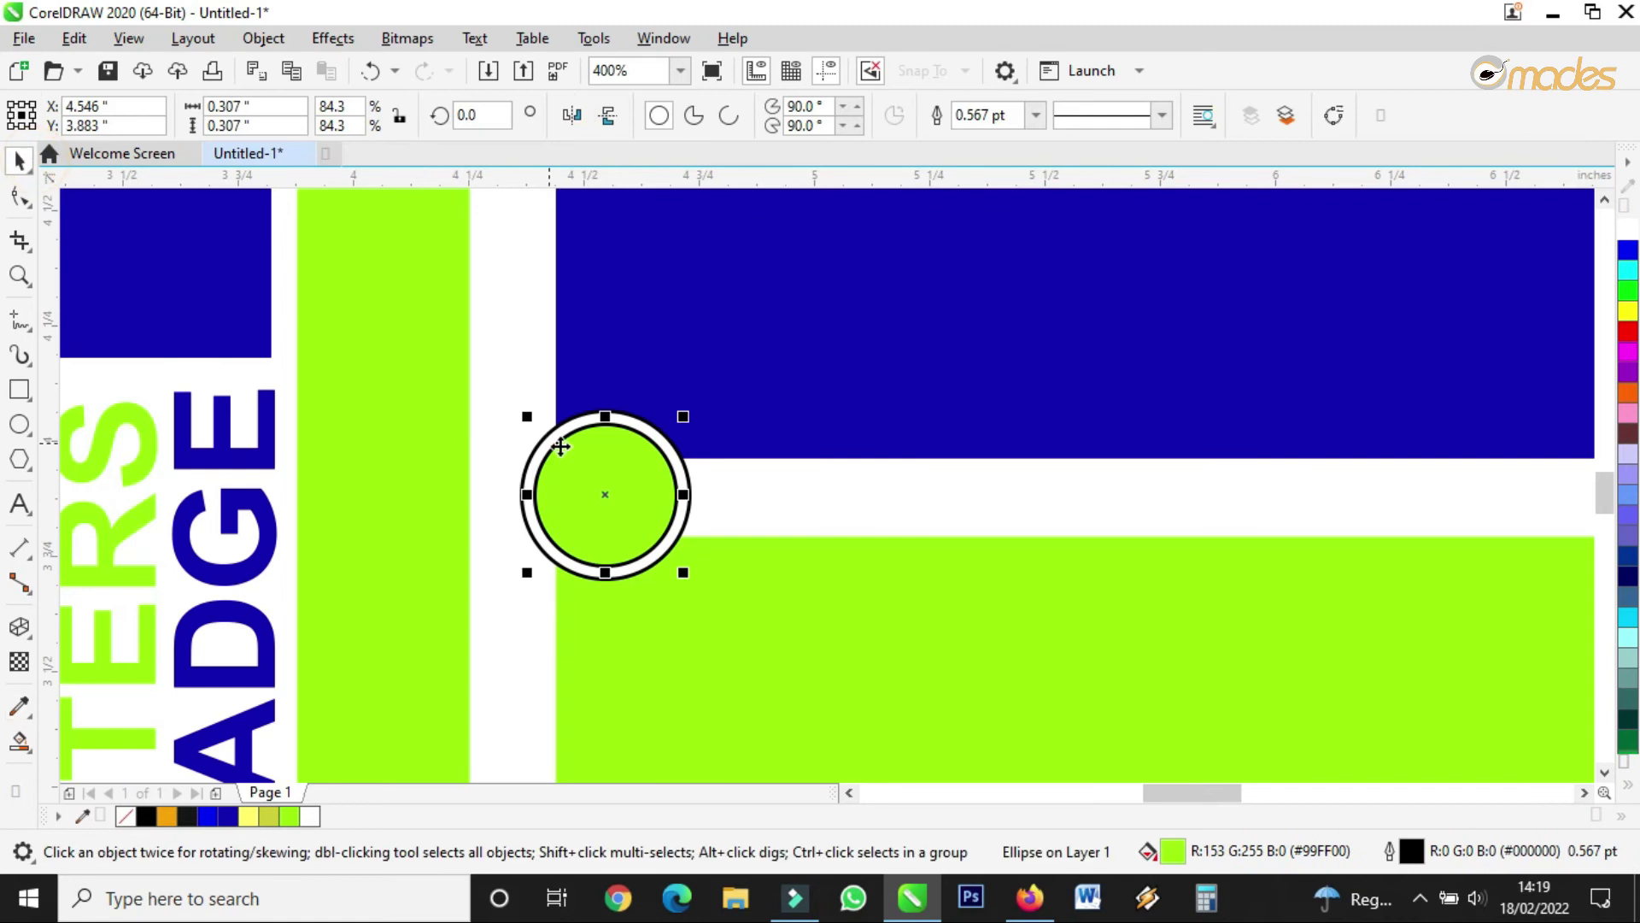
Remove the outlines from both the outer white circle and the inner lime green circle.
scroll(616, 436, "up", 3)
left_click(706, 345)
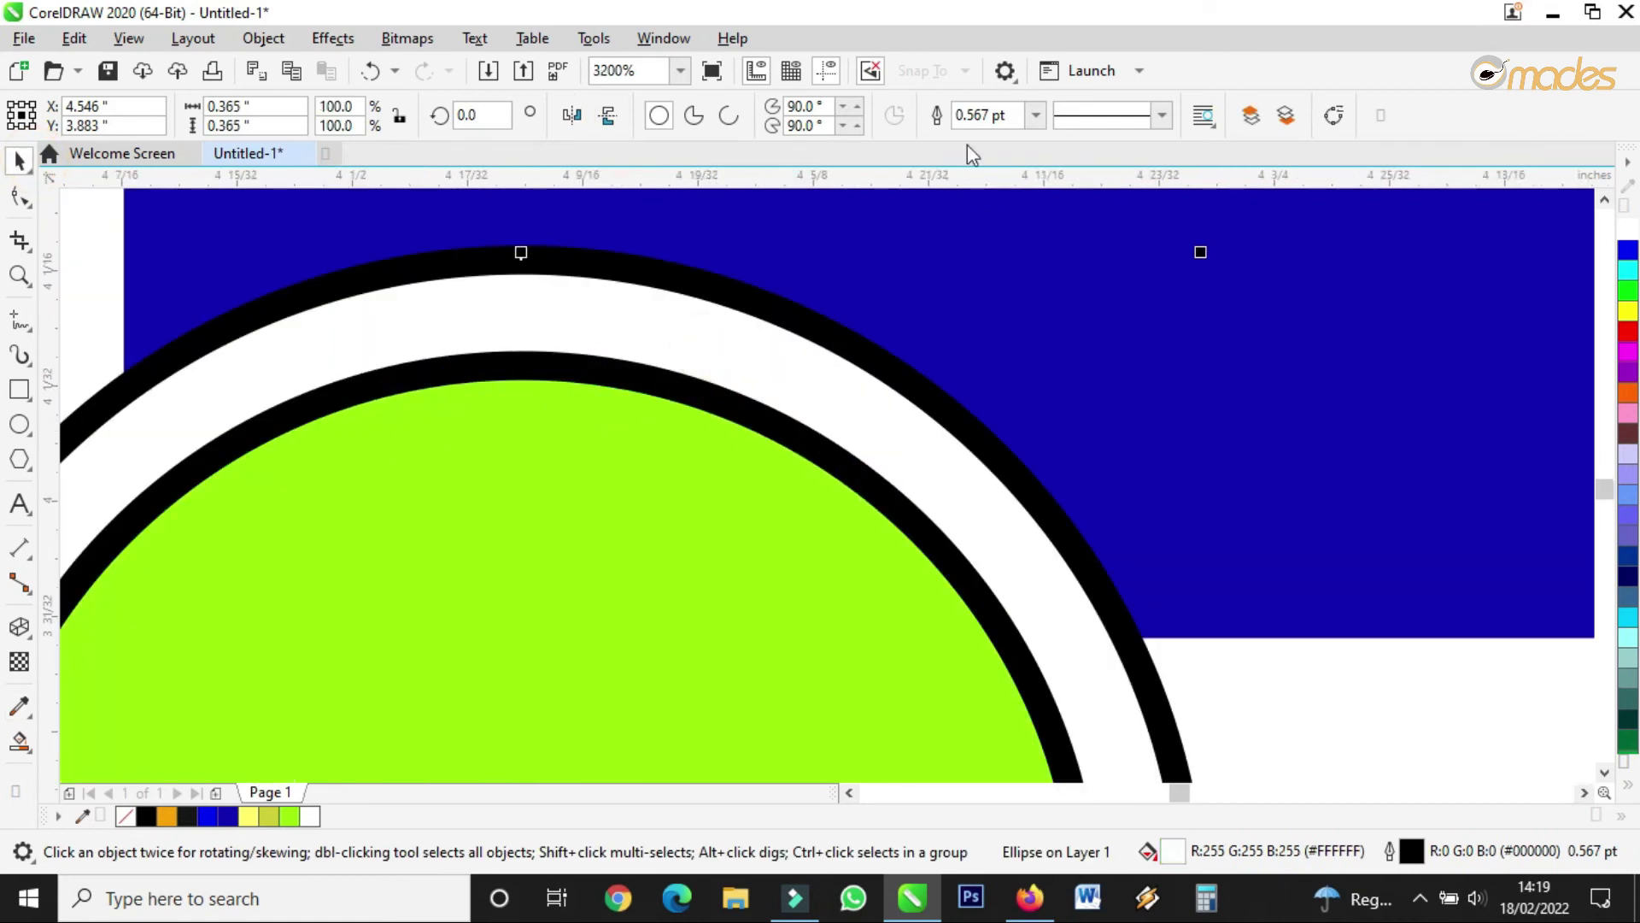
left_click(1036, 115)
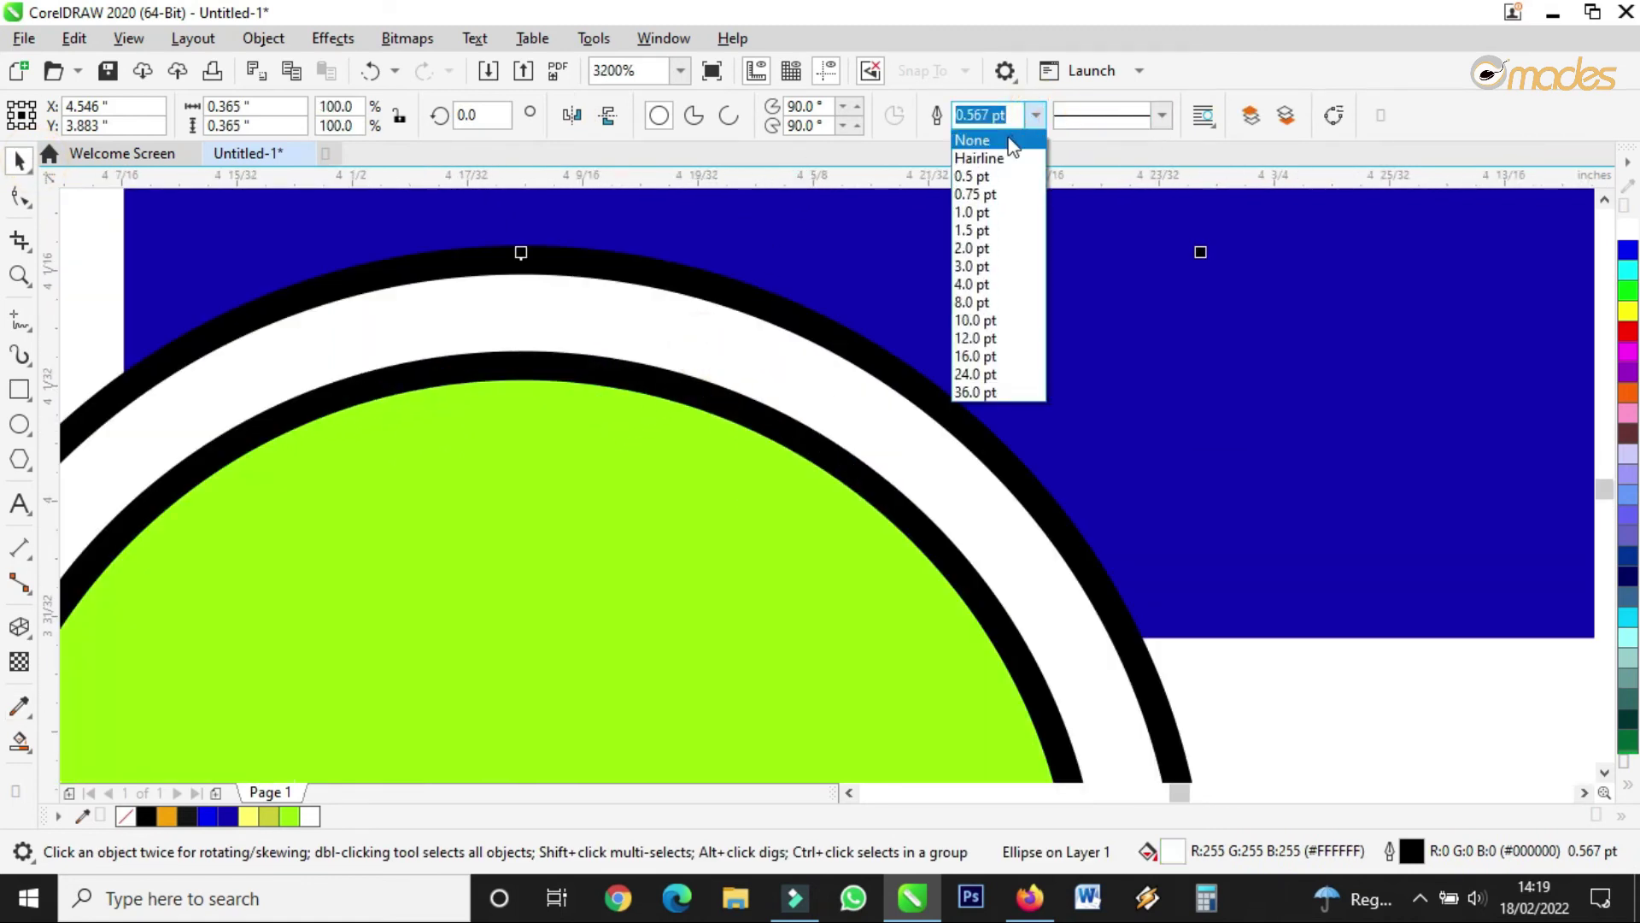
left_click(974, 139)
left_click(863, 495)
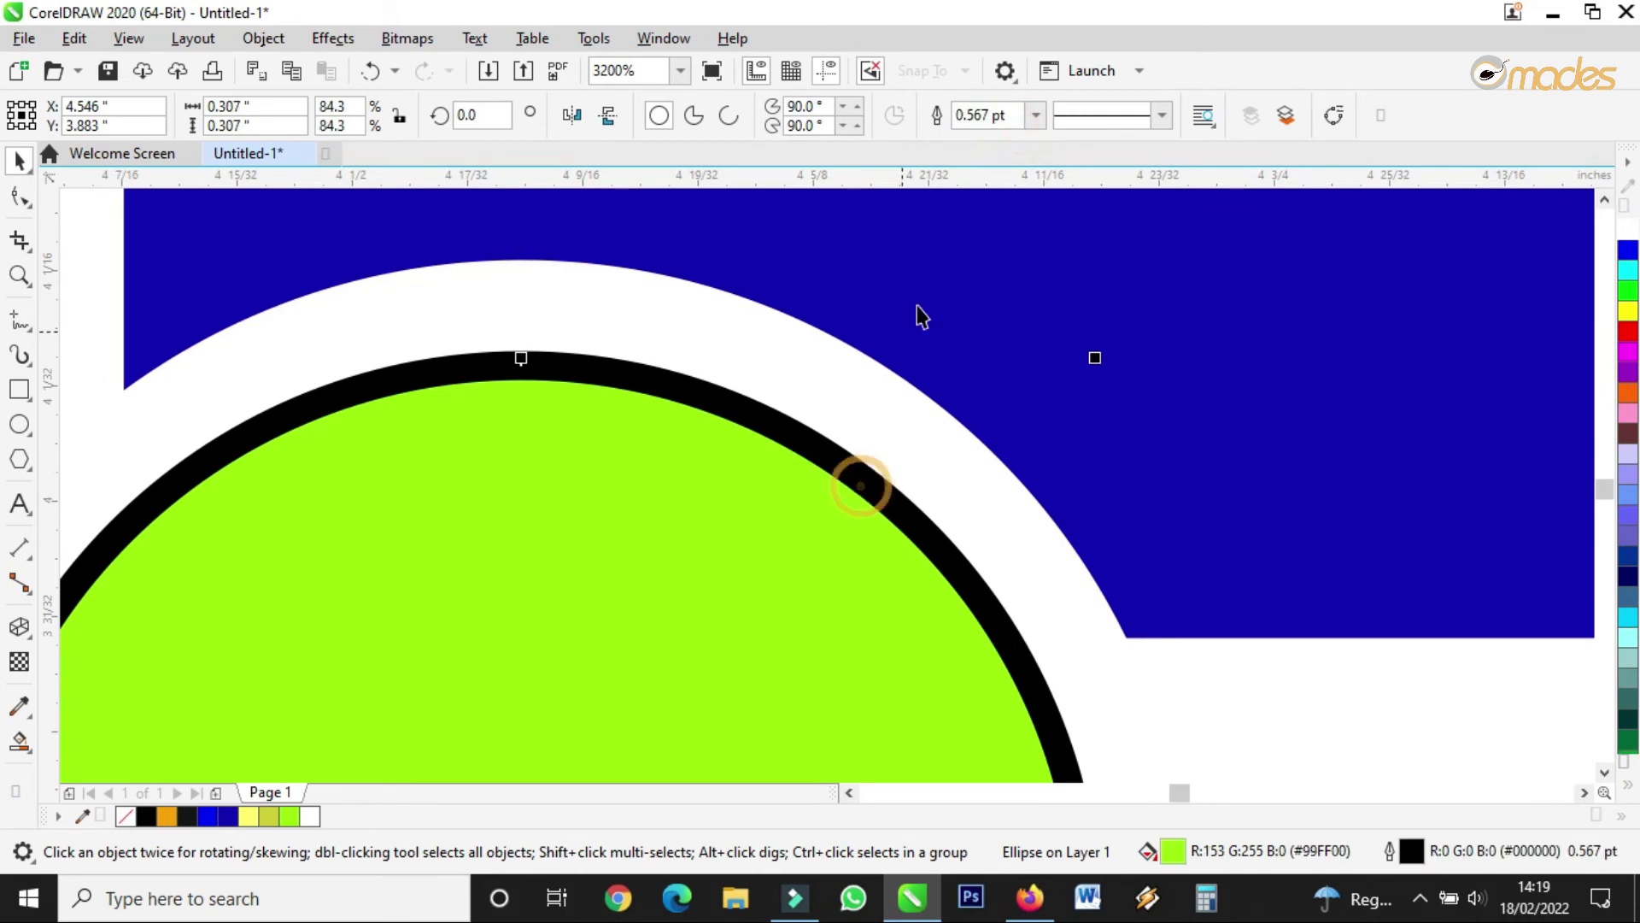
left_click(1035, 115)
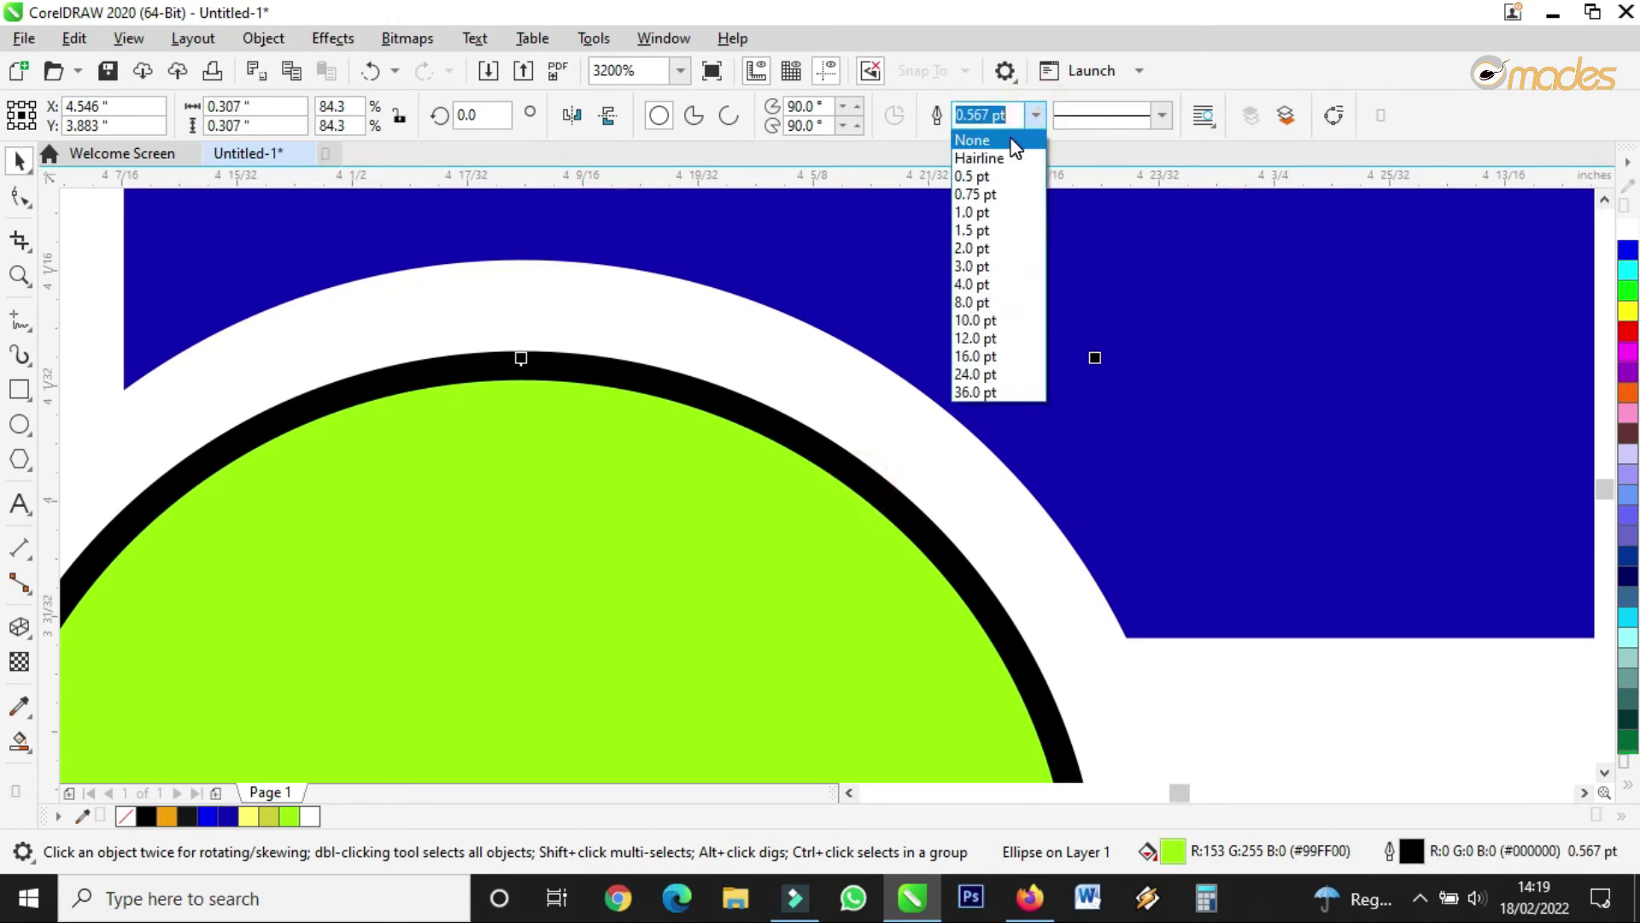
left_click(1015, 145)
scroll(731, 342, "down", 3)
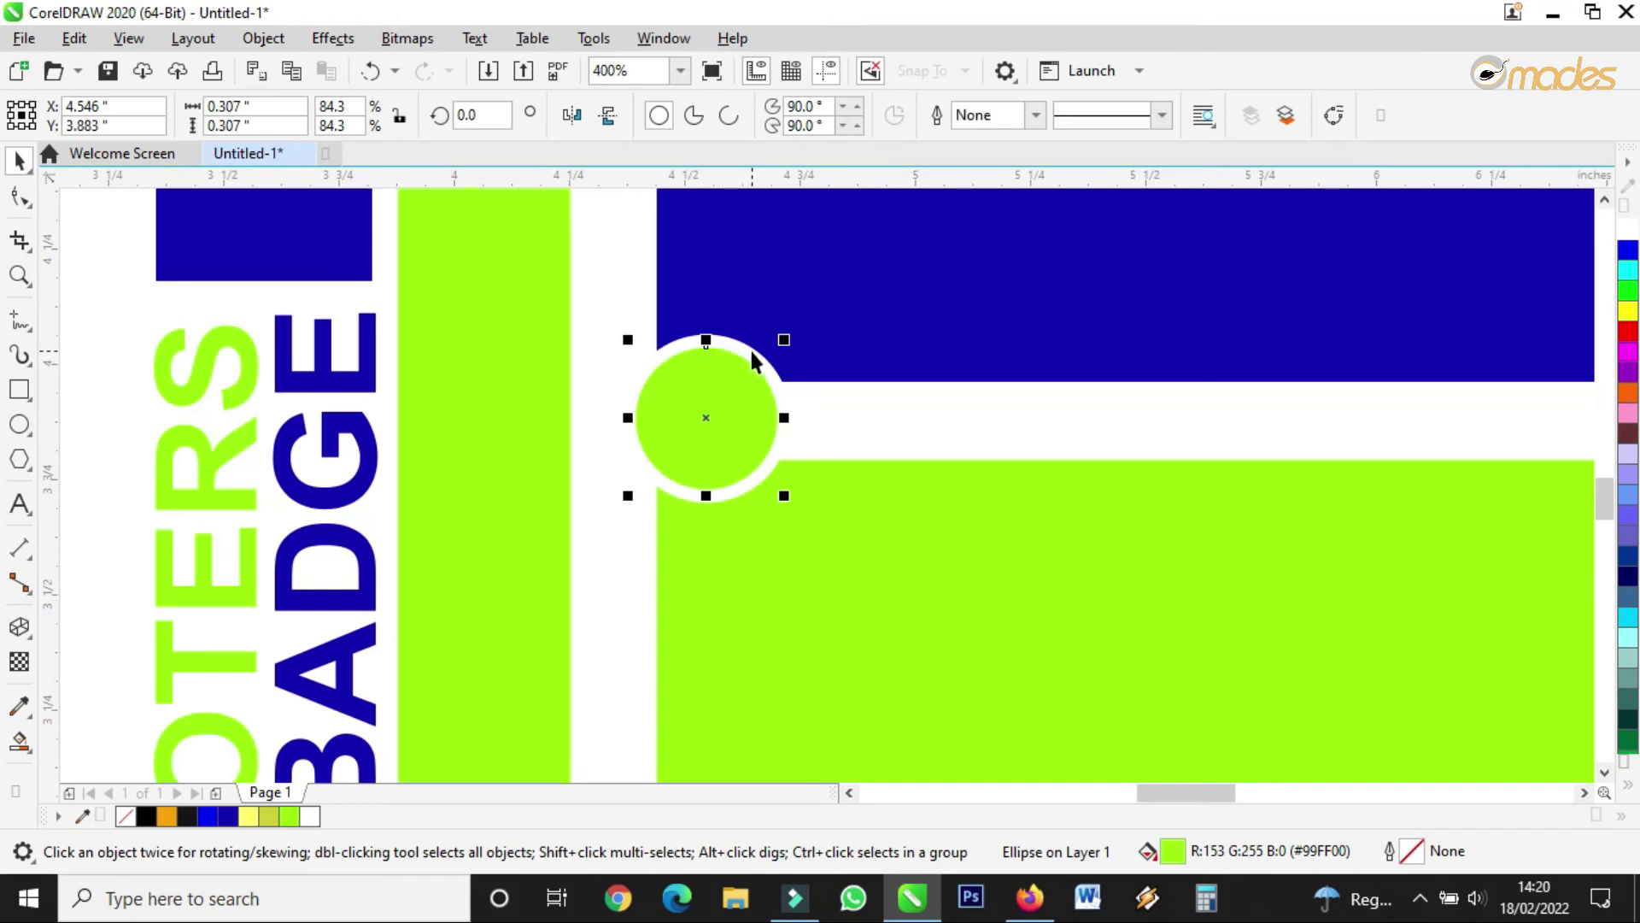
Copy the two concentric circles just to their right, overlapping the originals, and scale the copy to about 0.24 inches across.
left_click(750, 347, "shift")
left_click_drag(726, 370, 842, 377)
left_click_drag(911, 327, 880, 365)
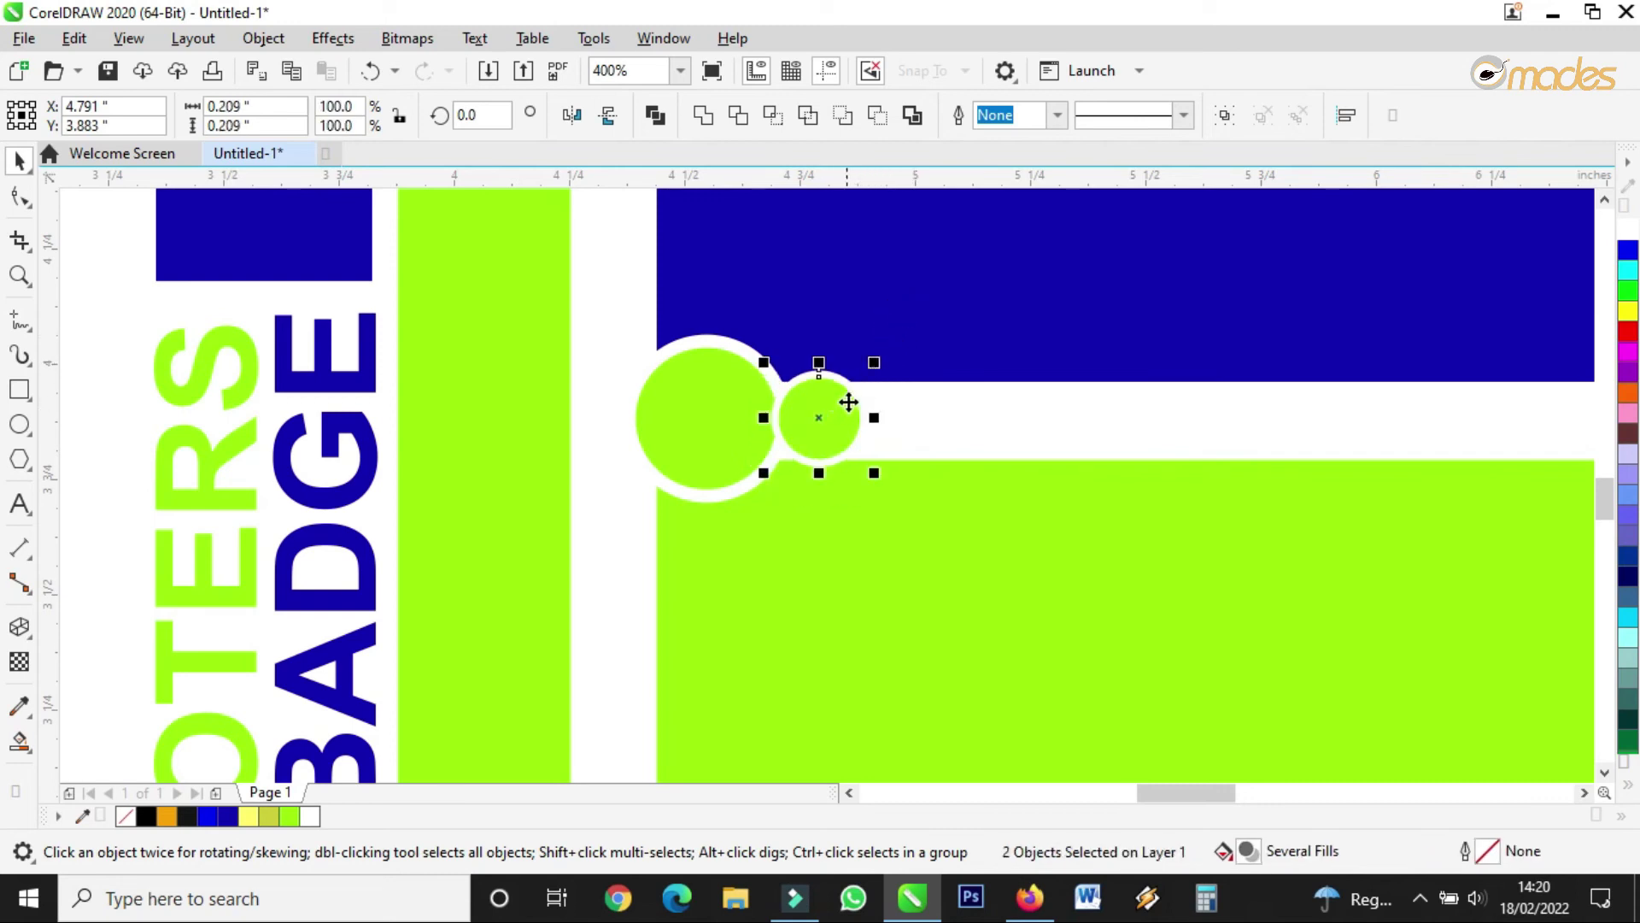
left_click_drag(873, 365, 825, 403)
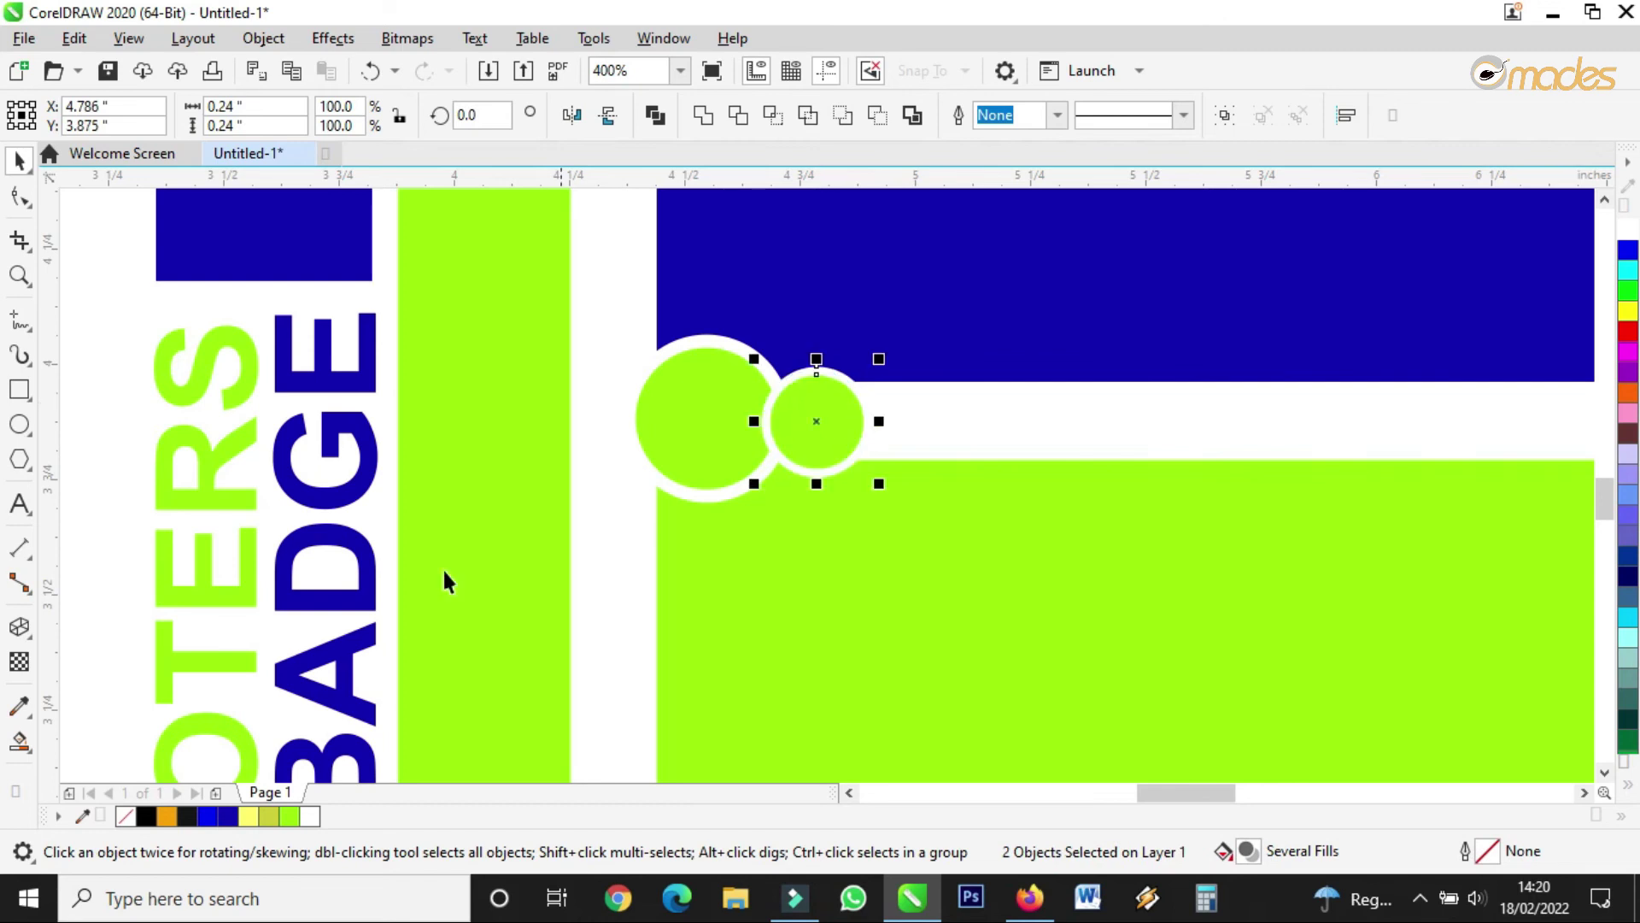
Fill the inner circle of the smaller copy with the dark blue sampled from the logo.
left_click(19, 706)
left_click(947, 334)
left_click(825, 410)
scroll(769, 461, "down", 2)
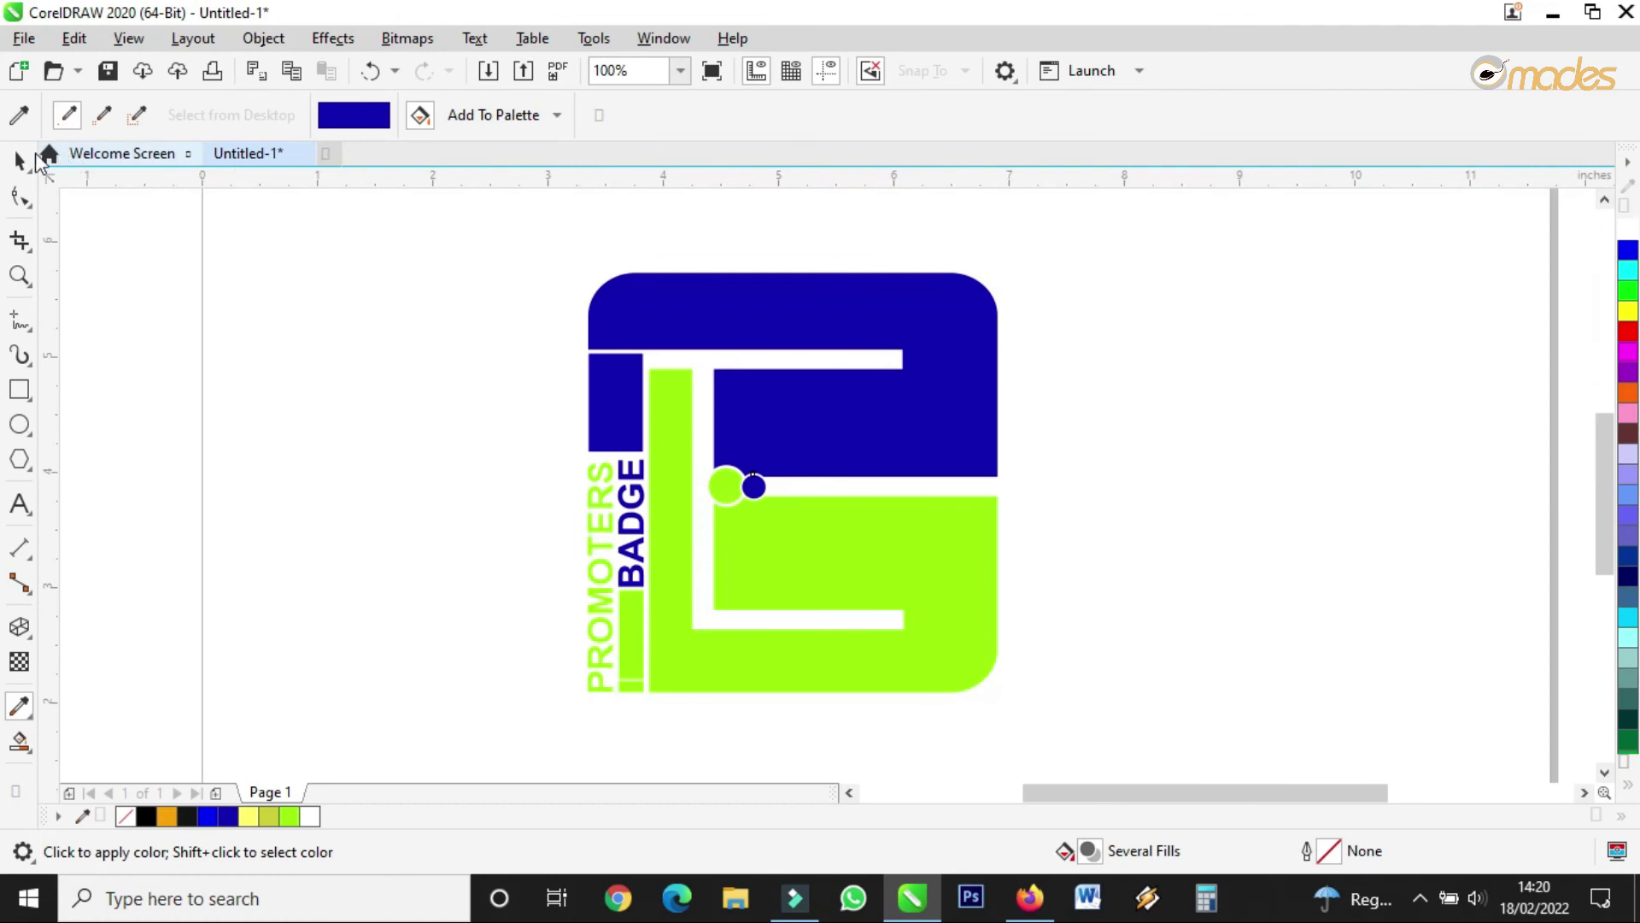
left_click(21, 159)
Group the logo and all the centre circles into one object.
left_click(333, 293)
left_click_drag(462, 243, 1044, 711)
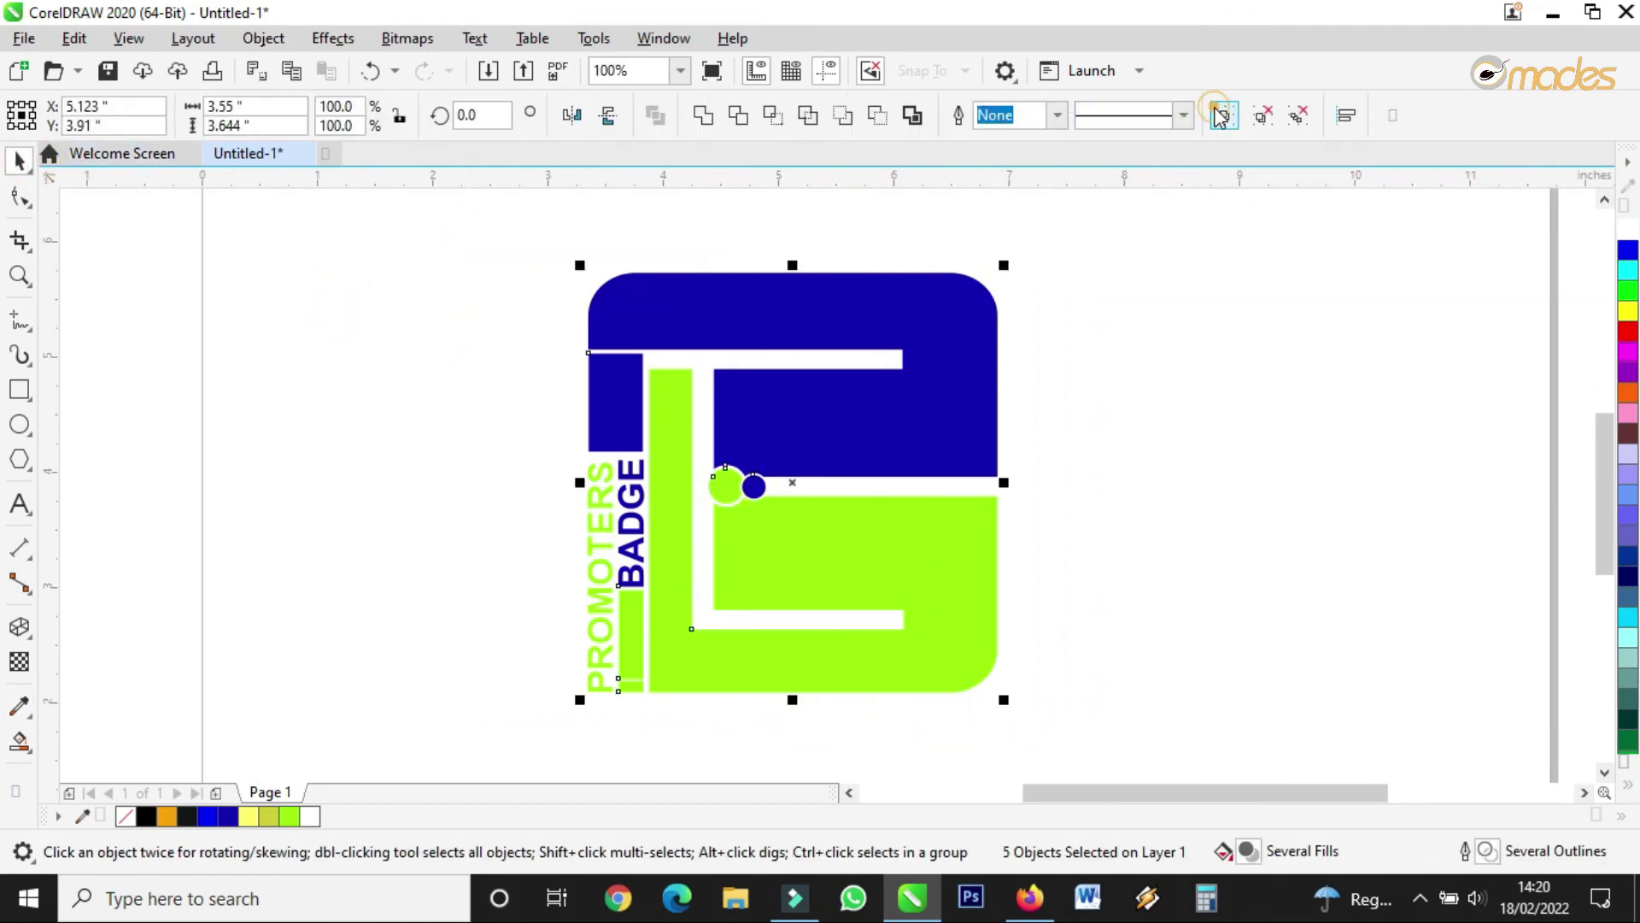
left_click(1221, 116)
scroll(940, 393, "down", 1)
Rotate the logo group counterclockwise by about 19.2 degrees and centre it on the page.
left_click(921, 394)
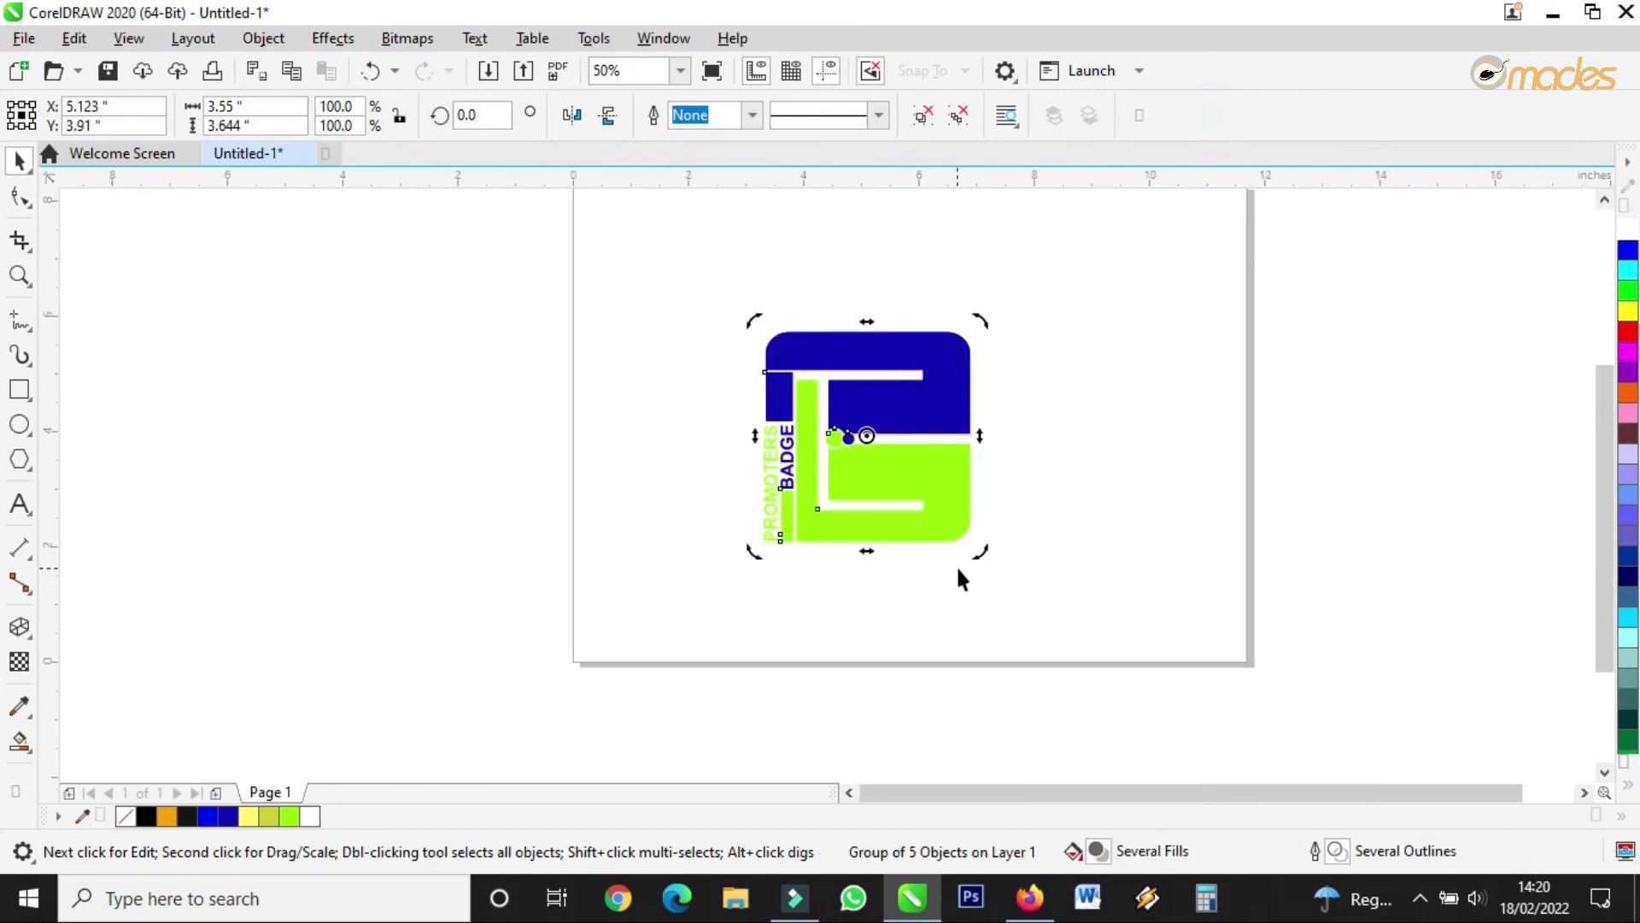
left_click_drag(978, 554, 1008, 511)
left_click(1068, 551)
scroll(933, 463, "up", 2)
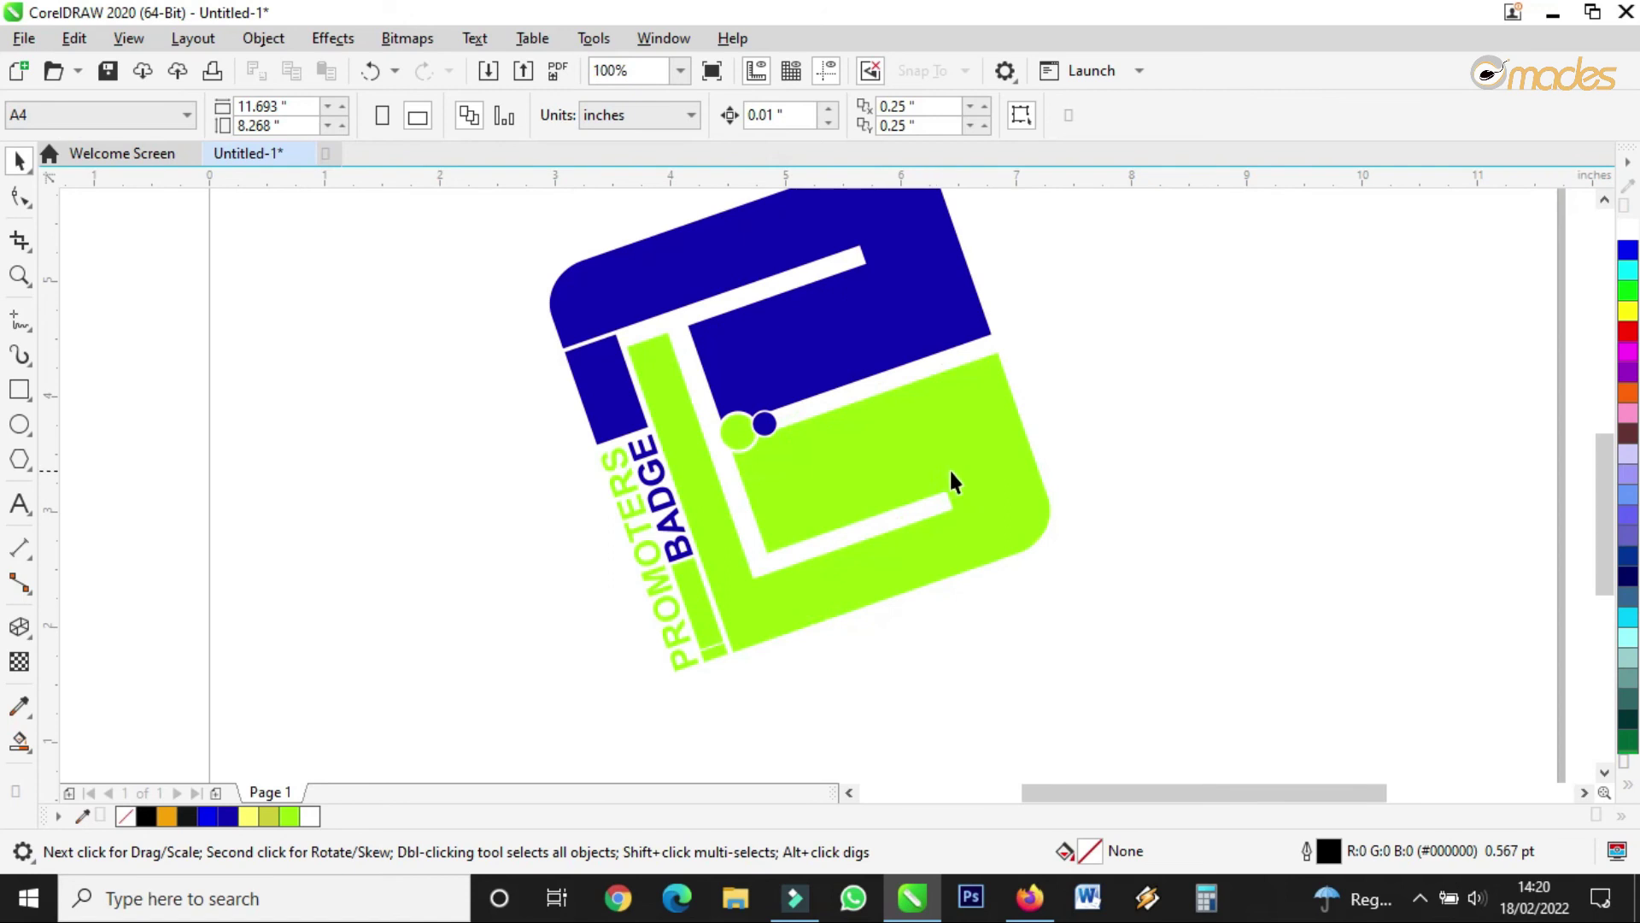
left_click(964, 470)
scroll(966, 468, "down", 3)
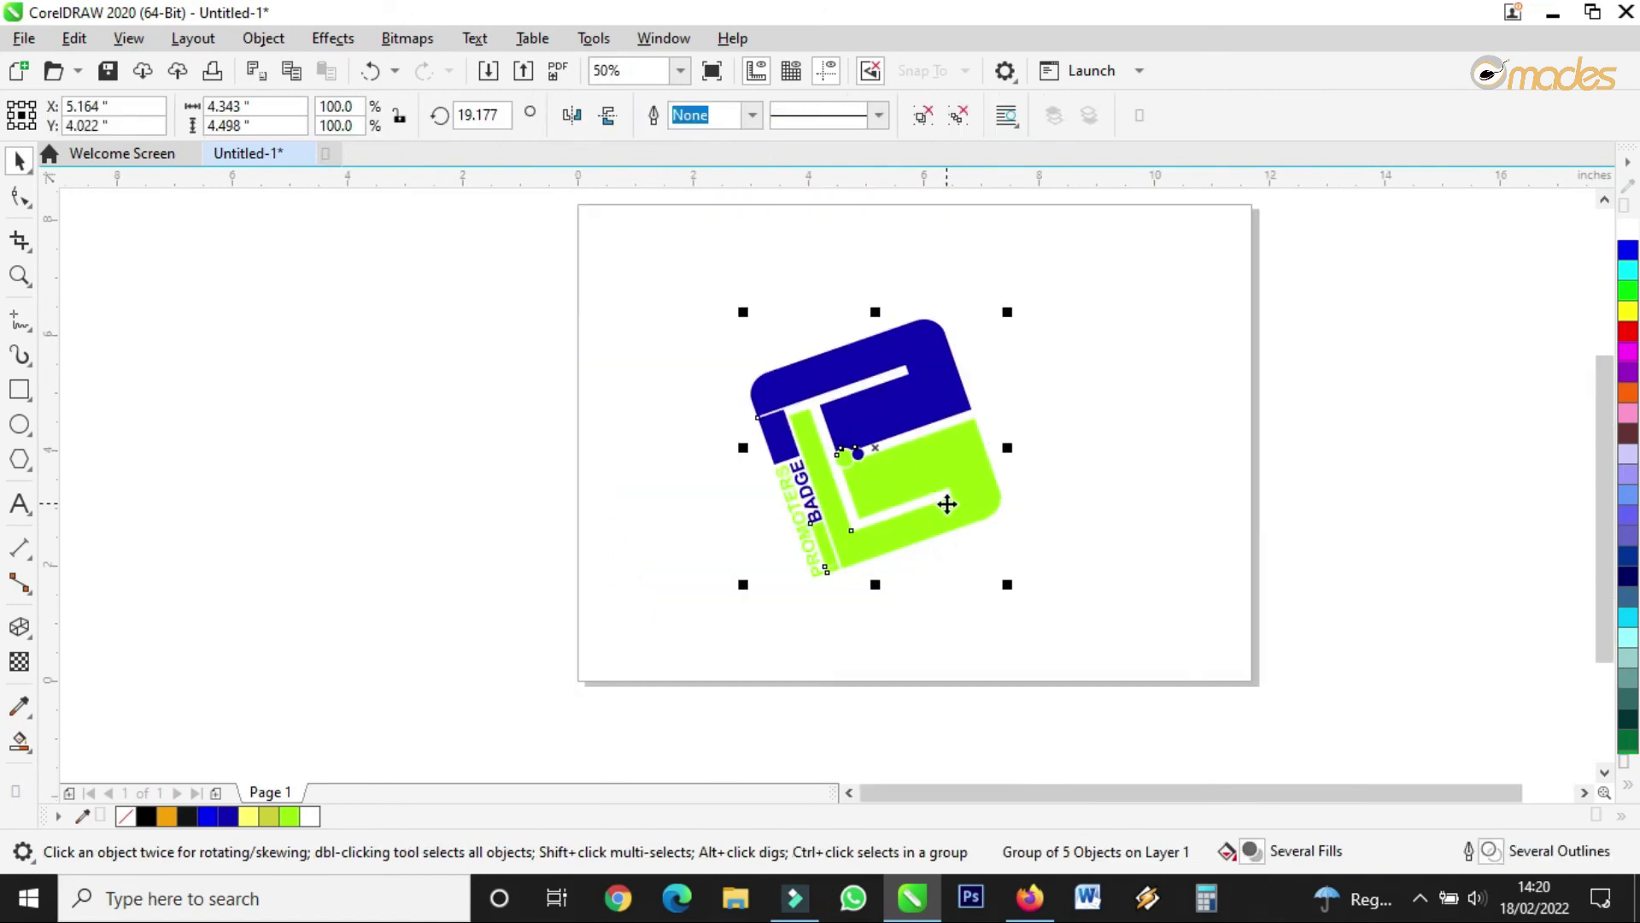
key("p")
left_click(1330, 475)
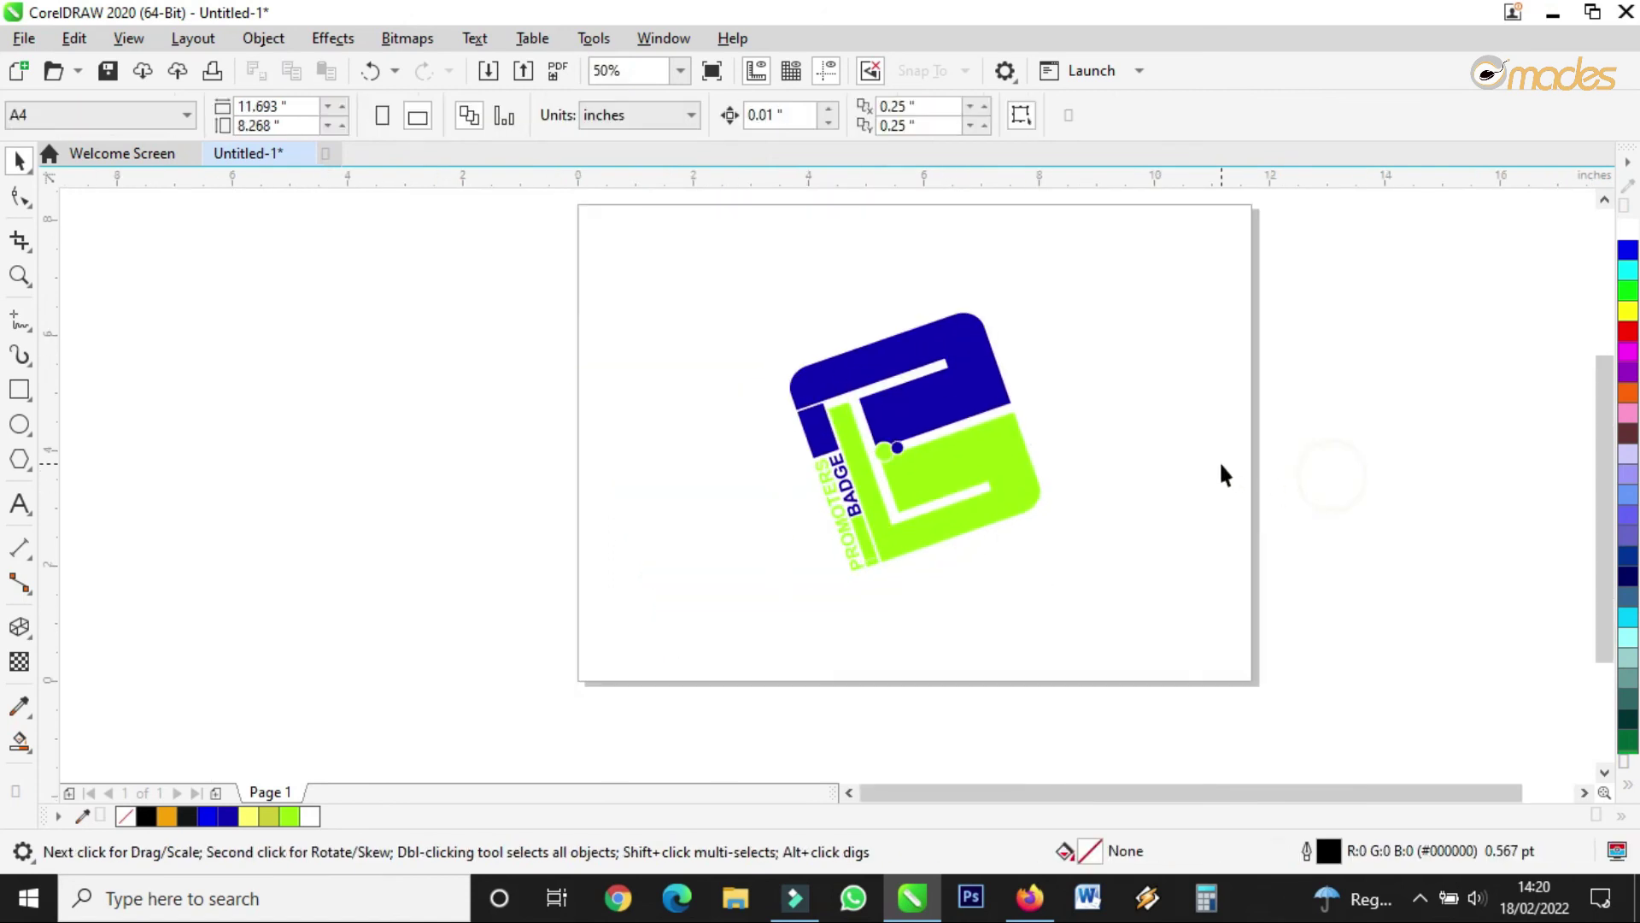
Add a page-sized rectangle and move the logo group off the page to its left.
double_click(23, 393)
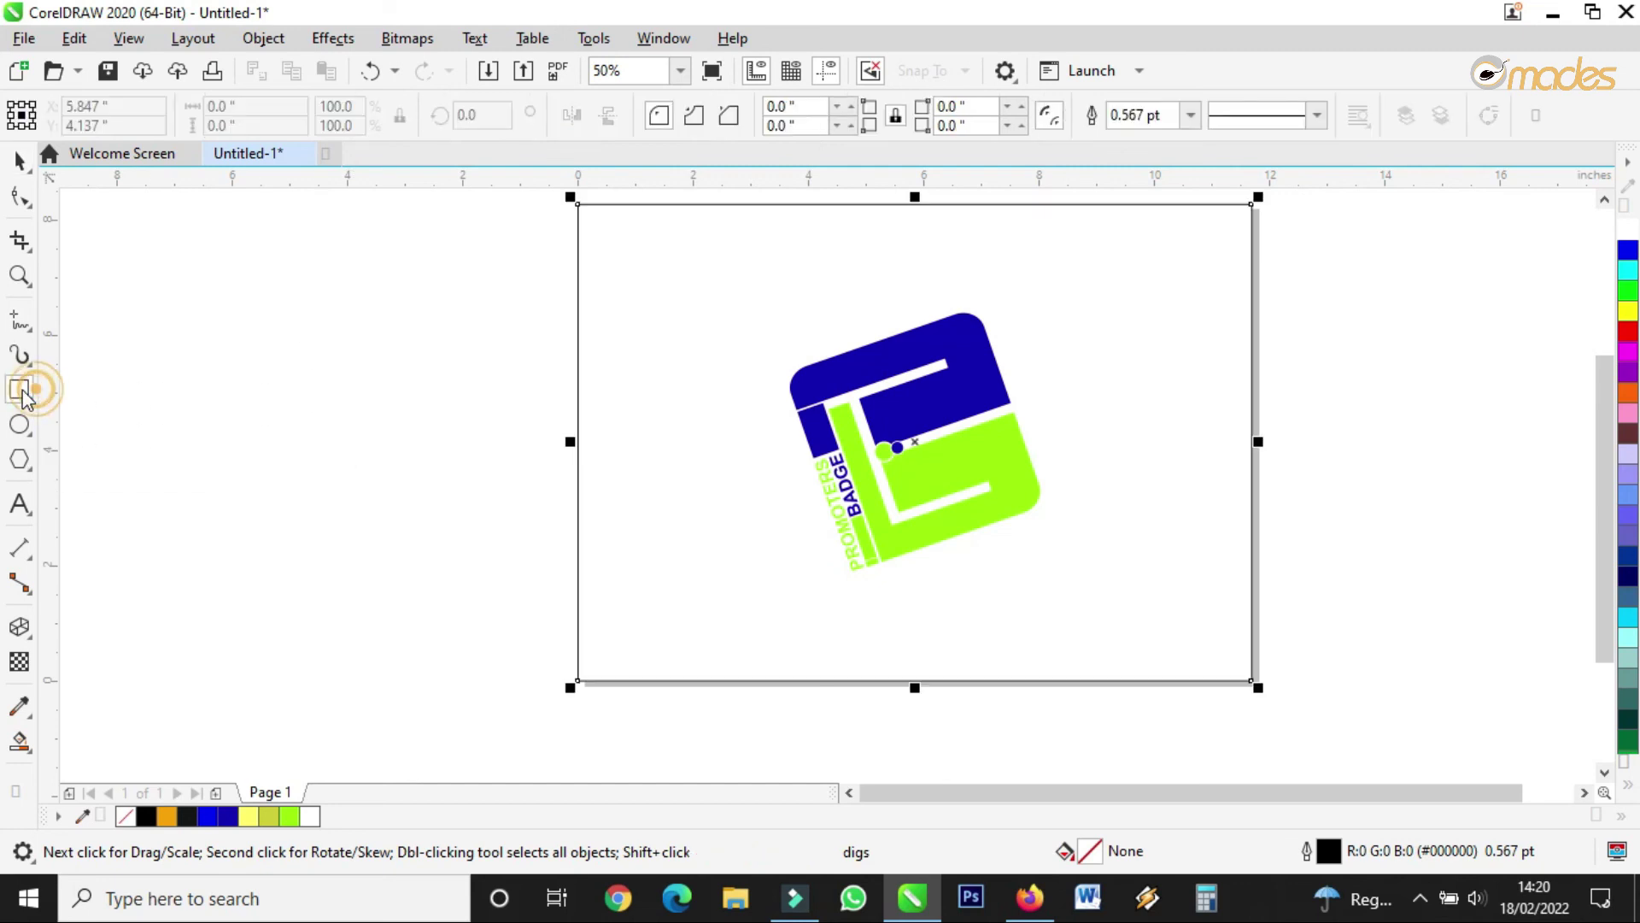
left_click(19, 160)
left_click_drag(232, 244, 1153, 594)
left_click_drag(918, 446, 375, 479)
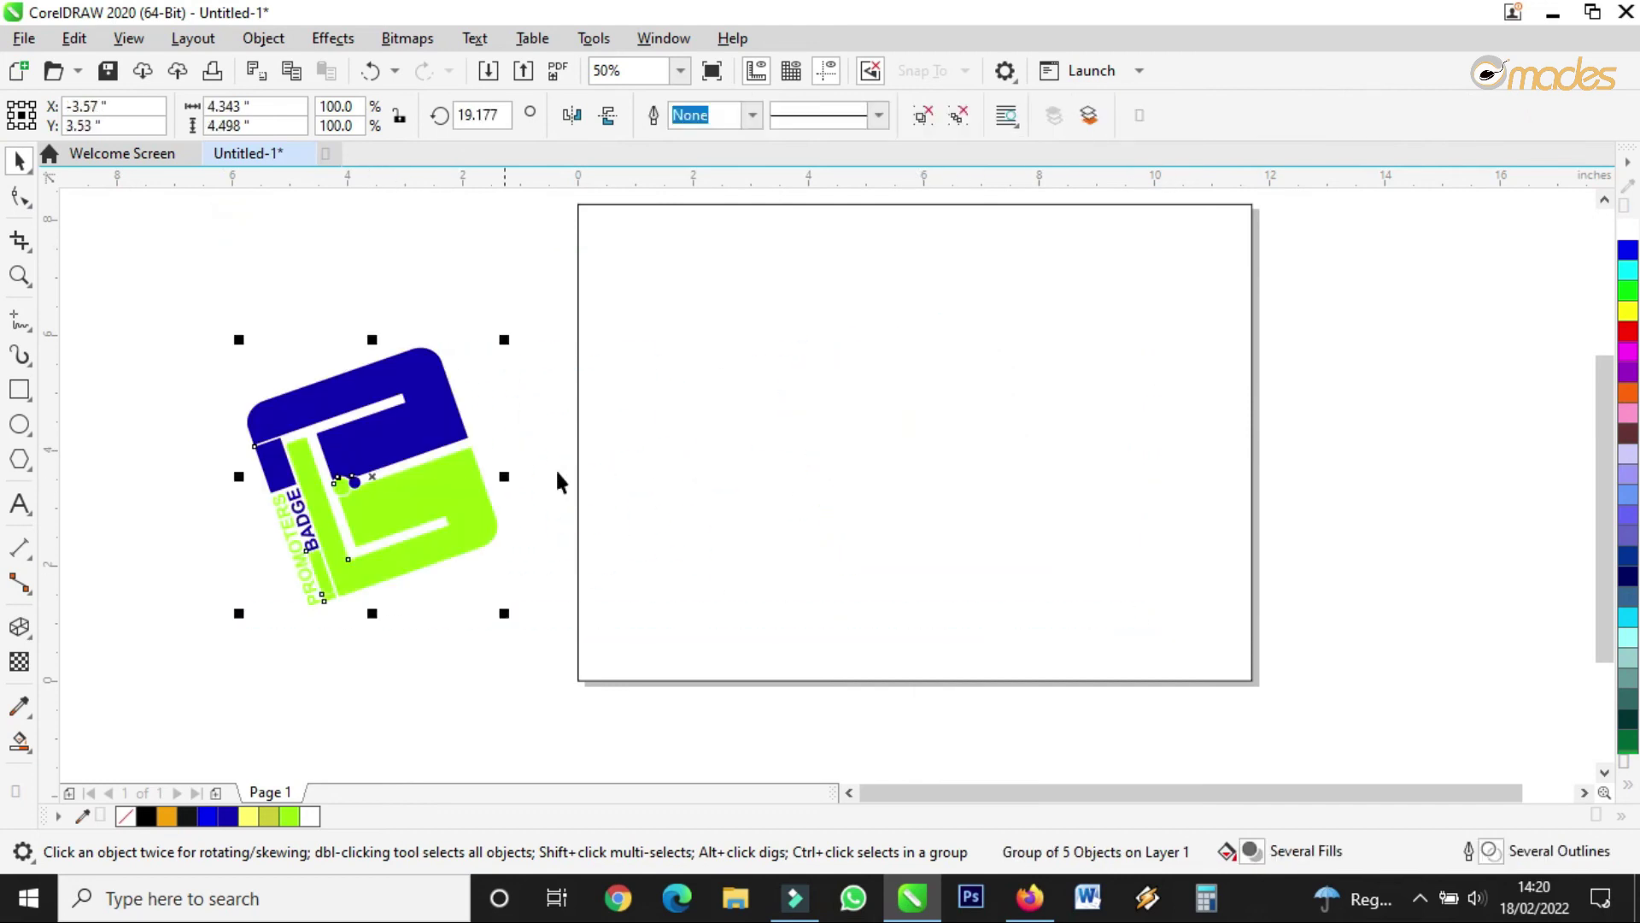
Fill the page rectangle with navy #000066 and give it an elliptical fountain fill with a white centre.
left_click(736, 465)
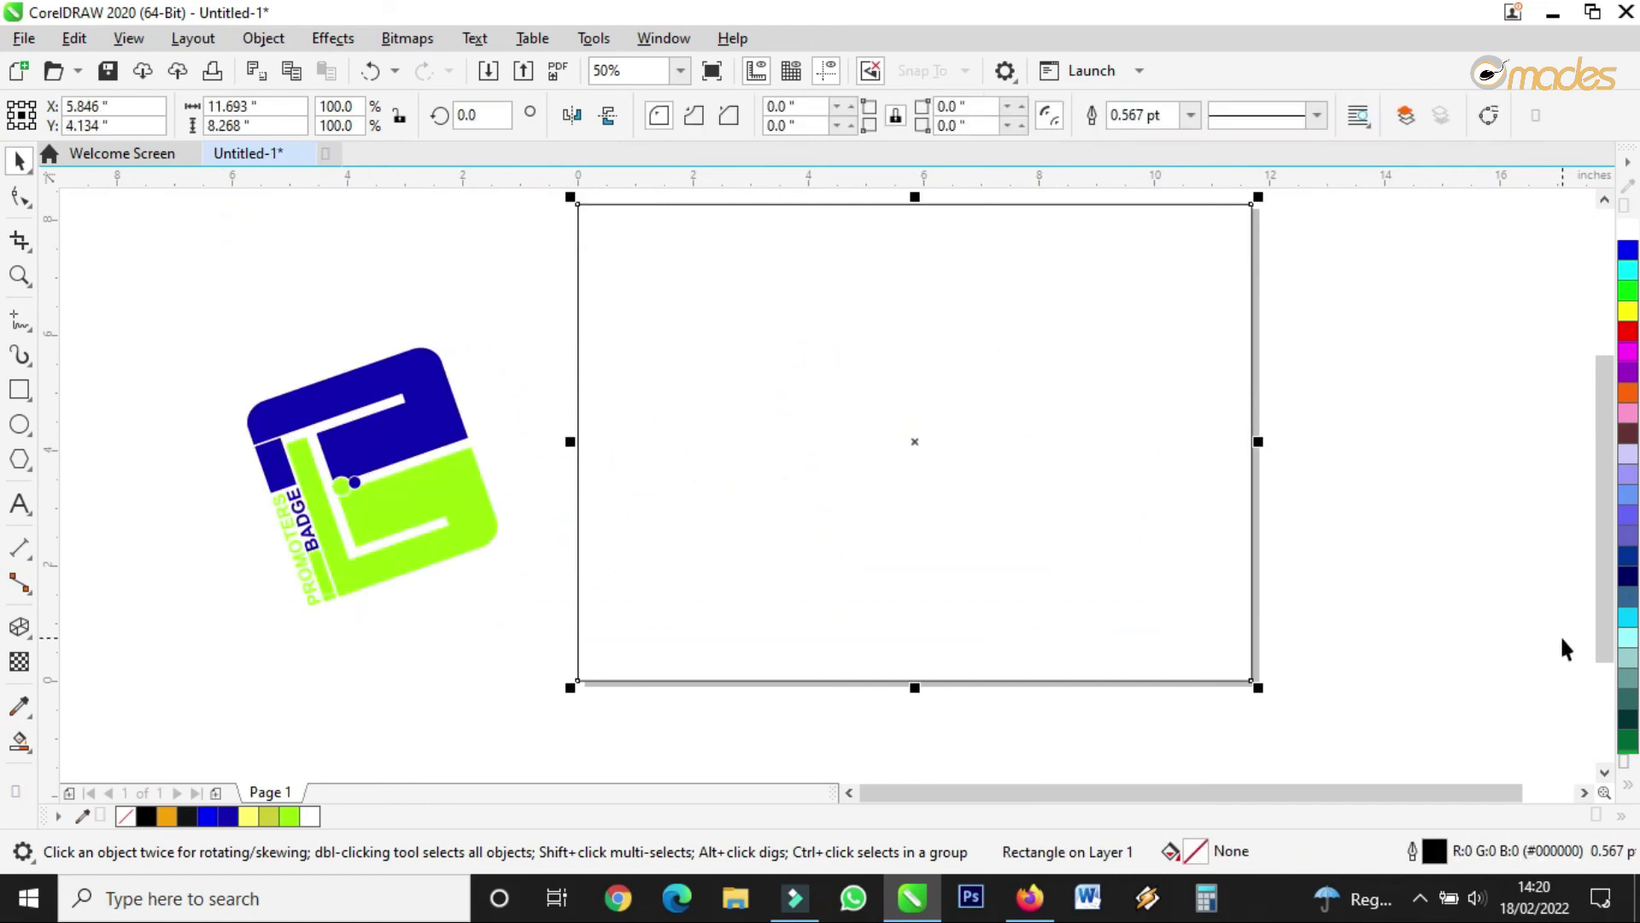
left_click(1629, 577)
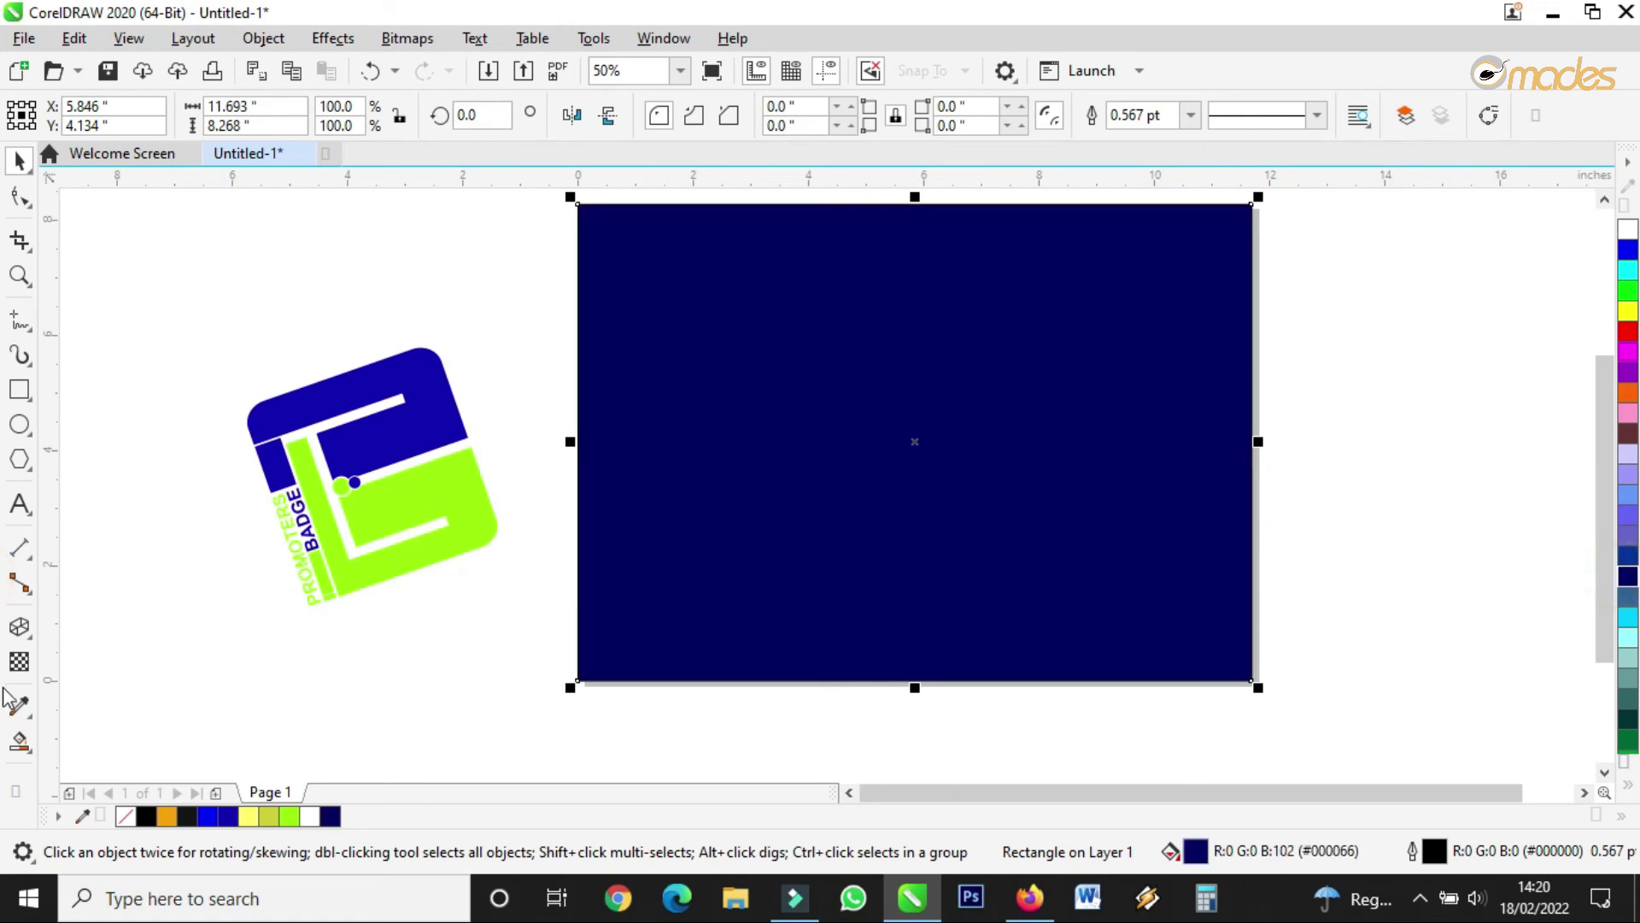
left_click(32, 759)
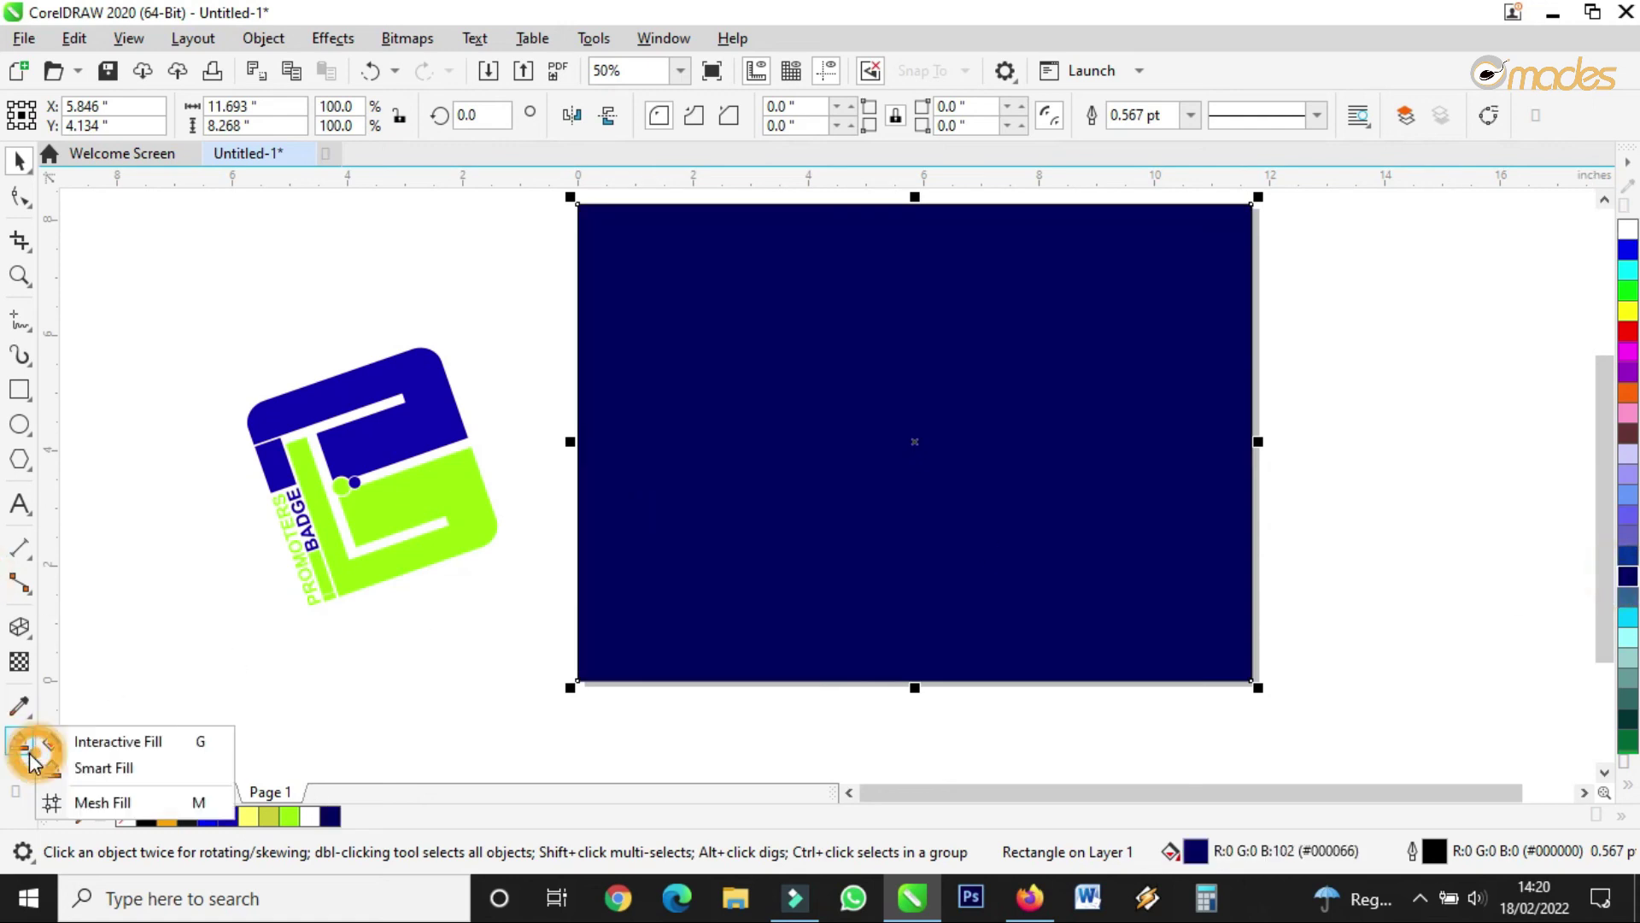
left_click(77, 740)
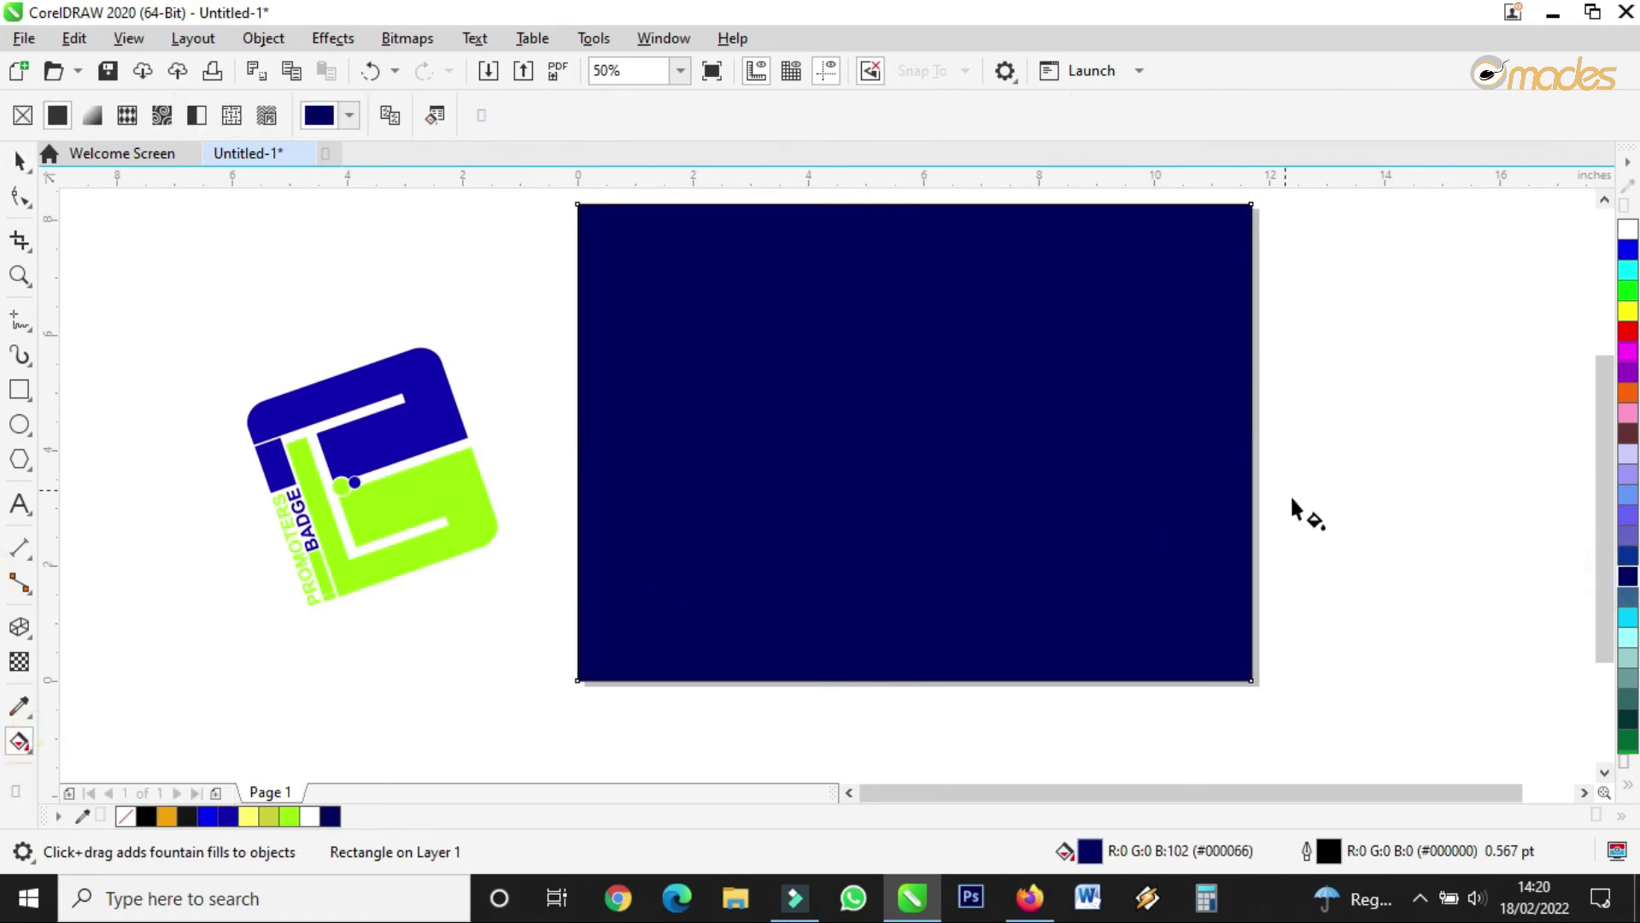
left_click_drag(621, 443, 961, 436)
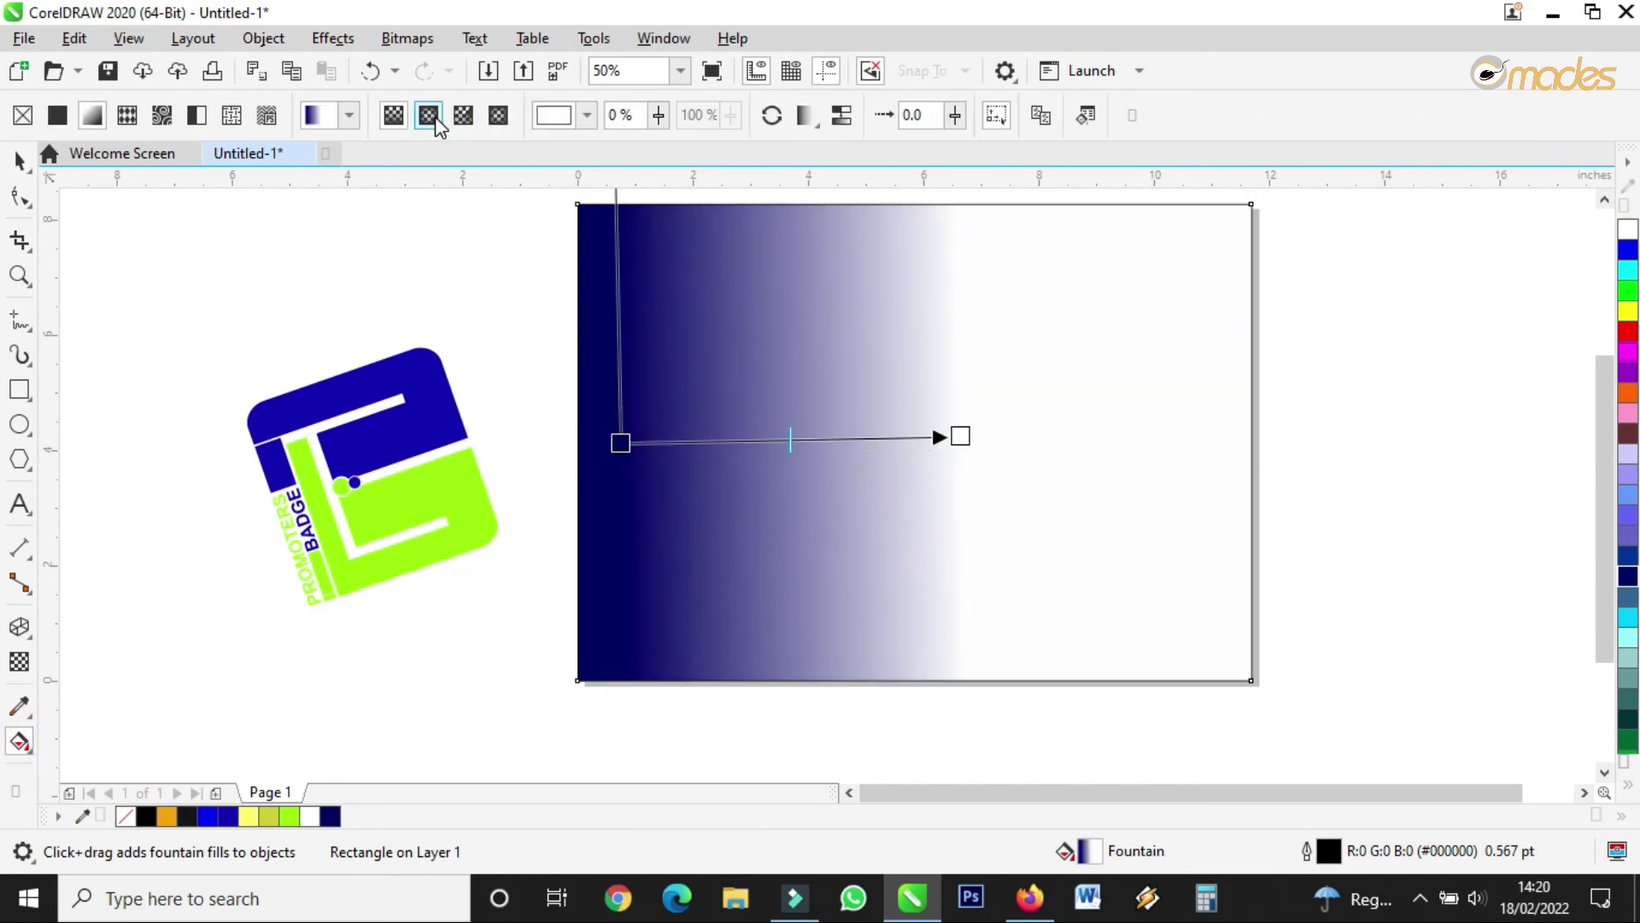
left_click(441, 120)
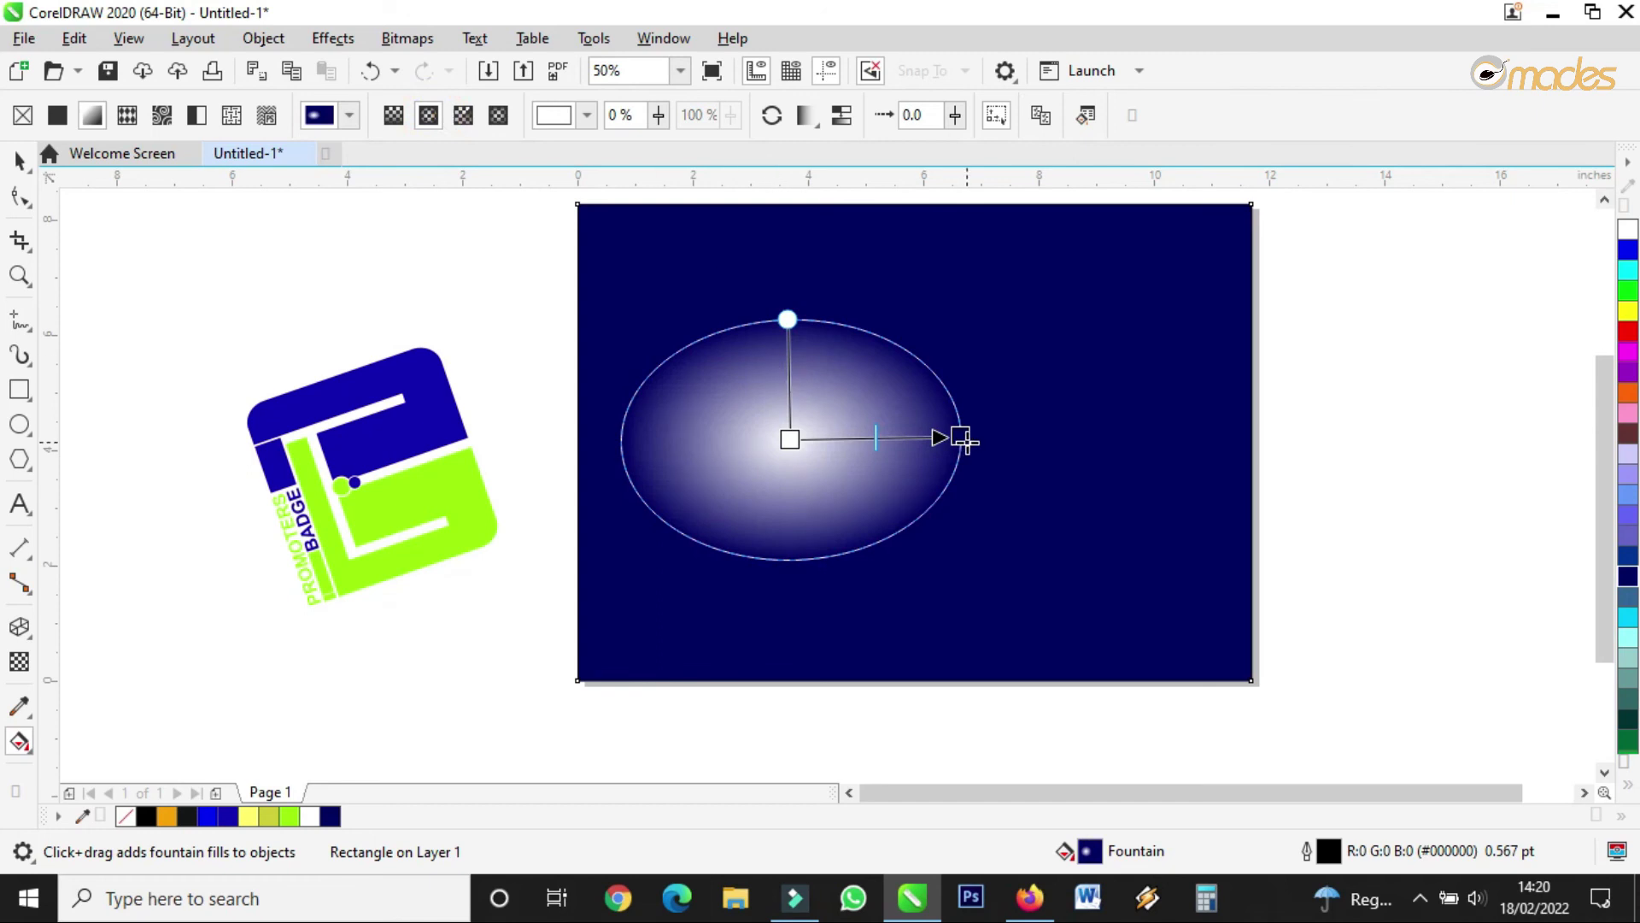
Shift the elliptical gradient to the middle of the page and enlarge it to a nearly circular glow.
left_click_drag(961, 436, 1043, 439)
left_click_drag(786, 438, 937, 441)
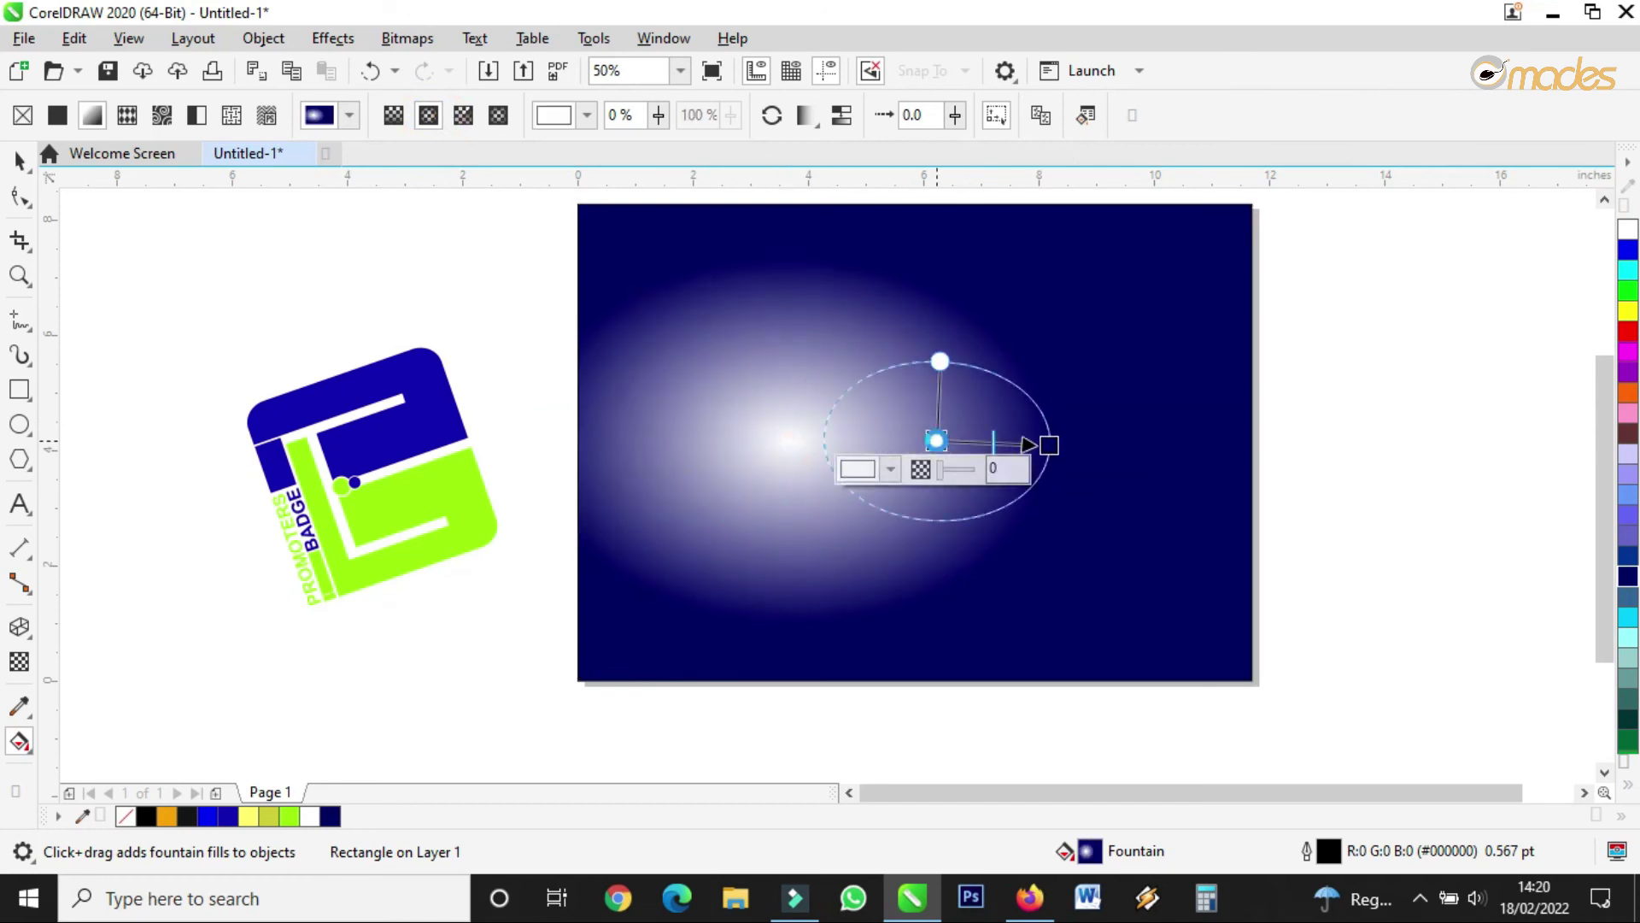
left_click_drag(941, 359, 943, 308)
left_click_drag(1049, 446, 1144, 446)
left_click_drag(945, 198, 946, 243)
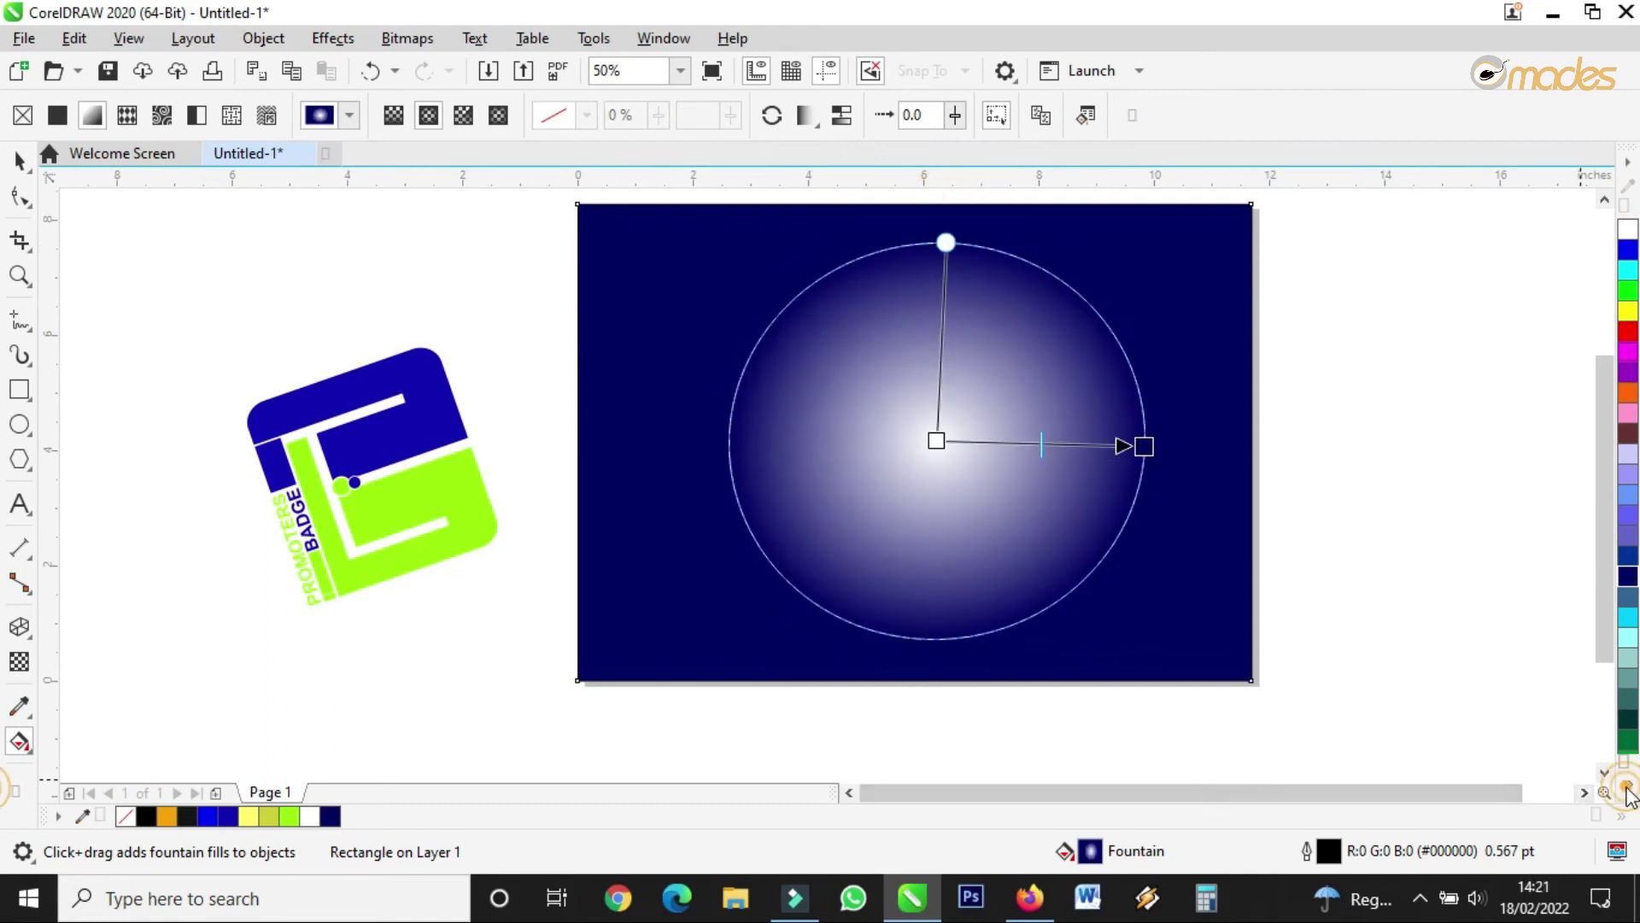
Change the gradient's centre colour to black and widen it to nearly the full page height.
left_click(1628, 790)
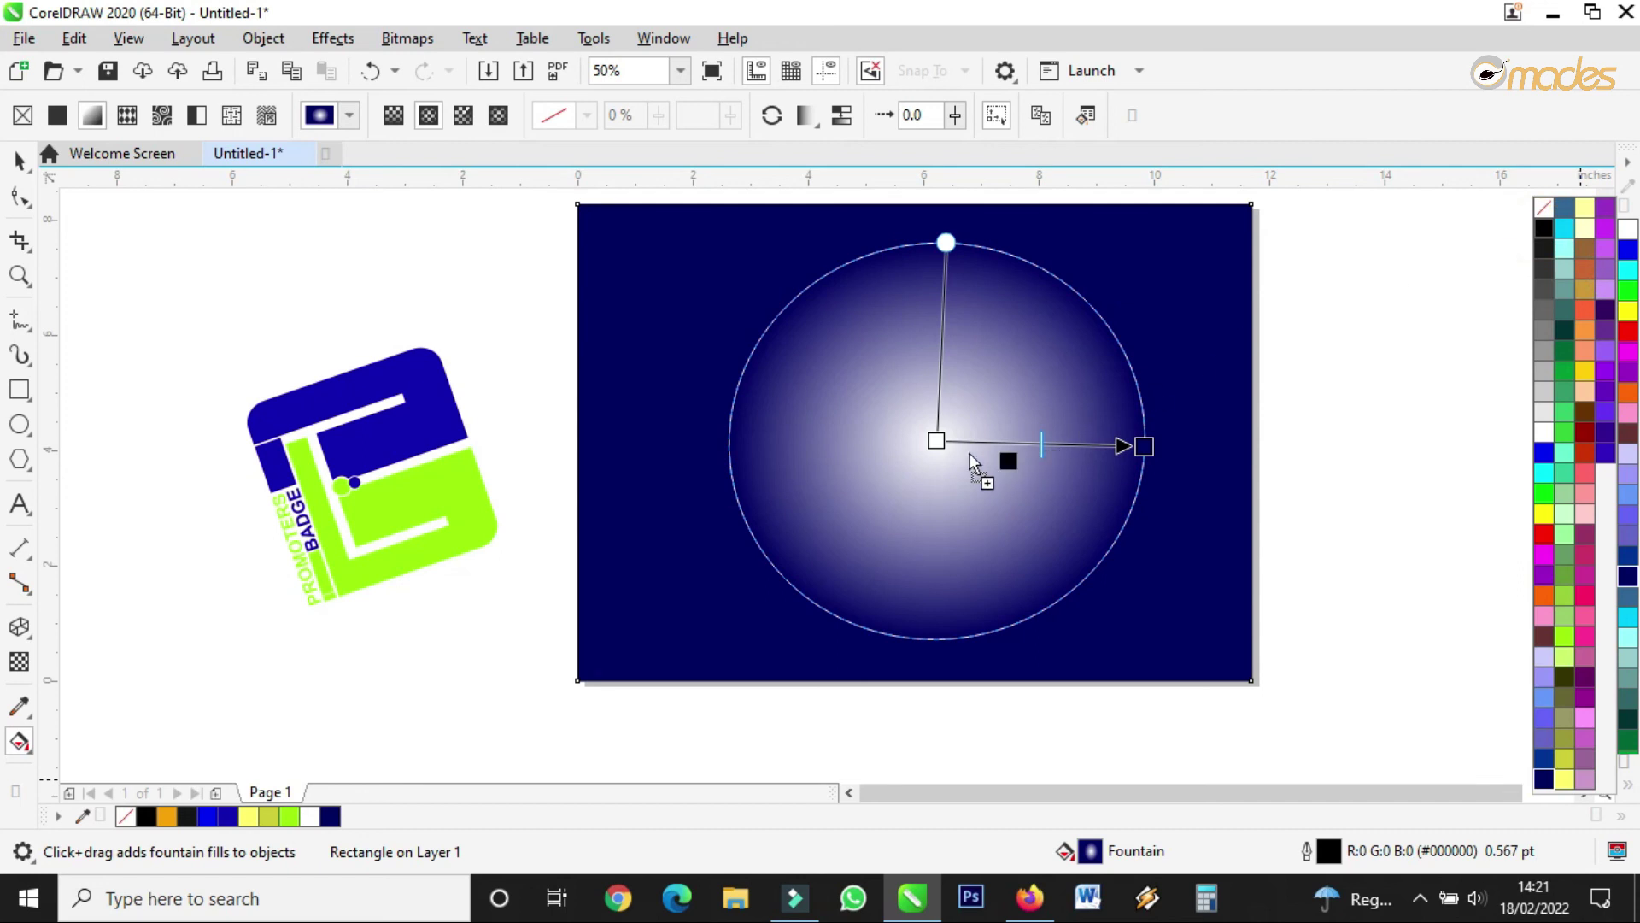
left_click_drag(936, 440, 938, 438)
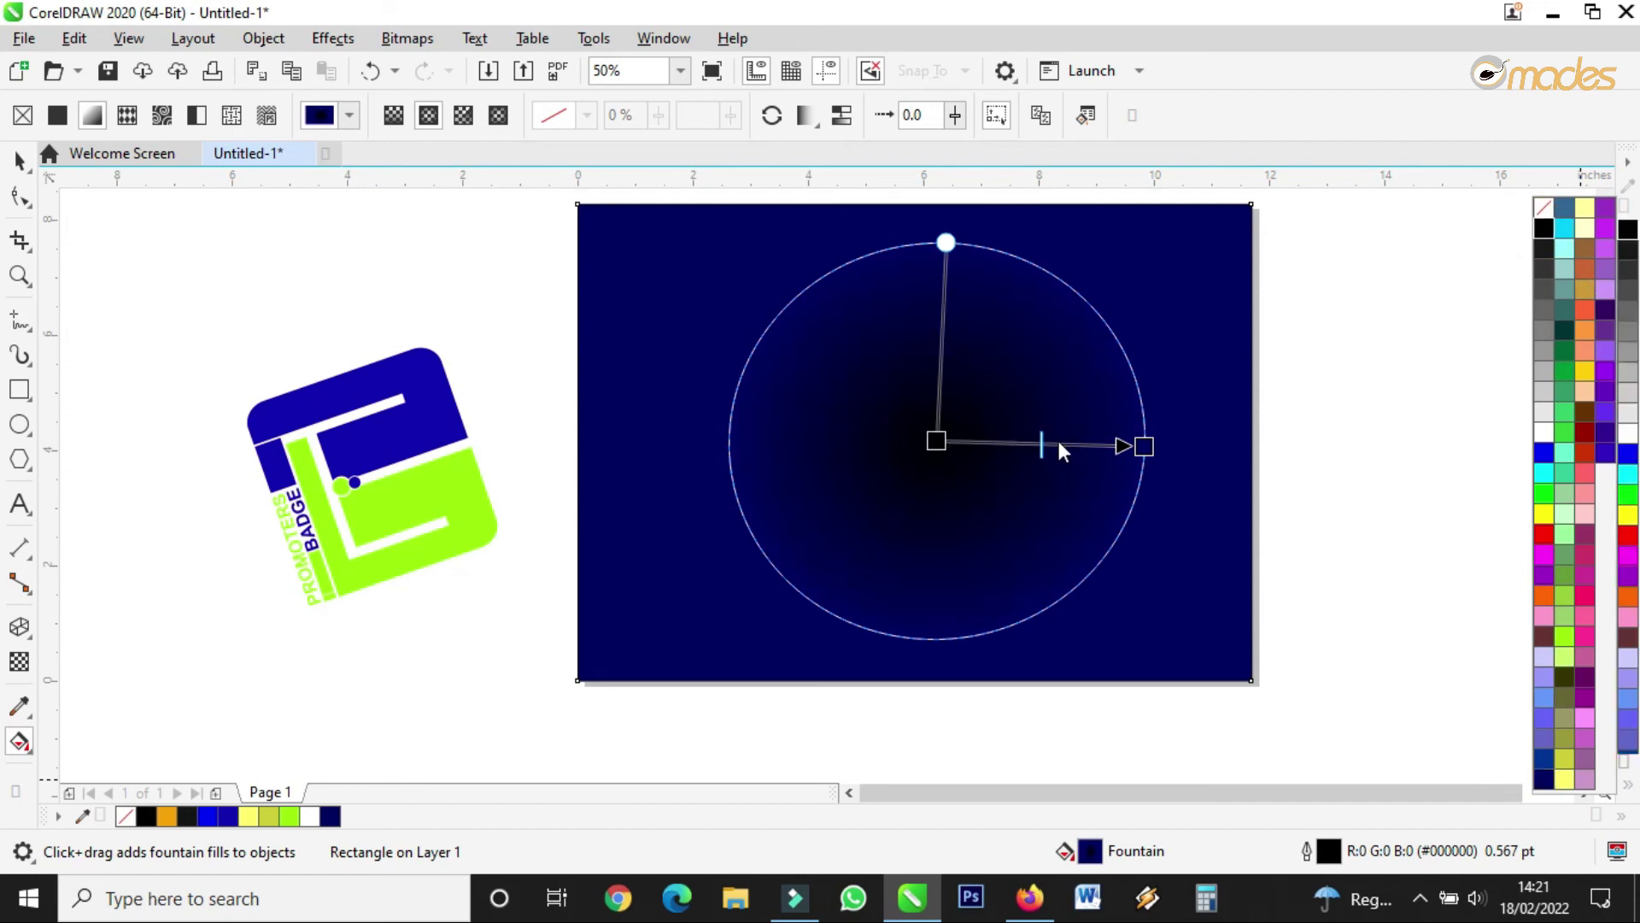
left_click_drag(1042, 446, 1085, 444)
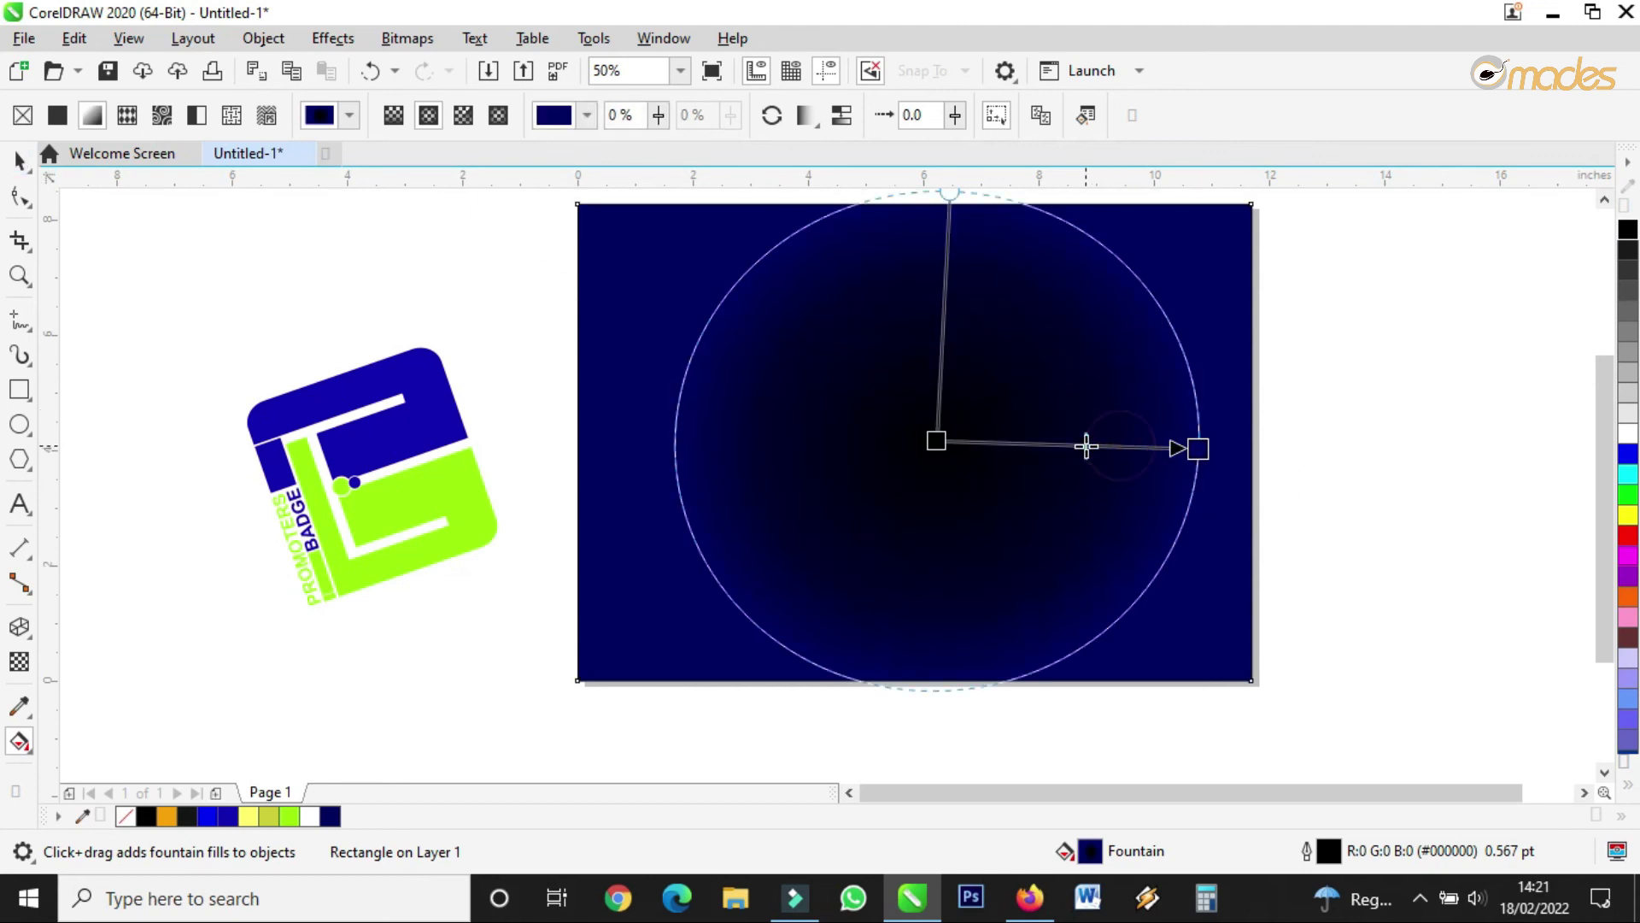
left_click(19, 160)
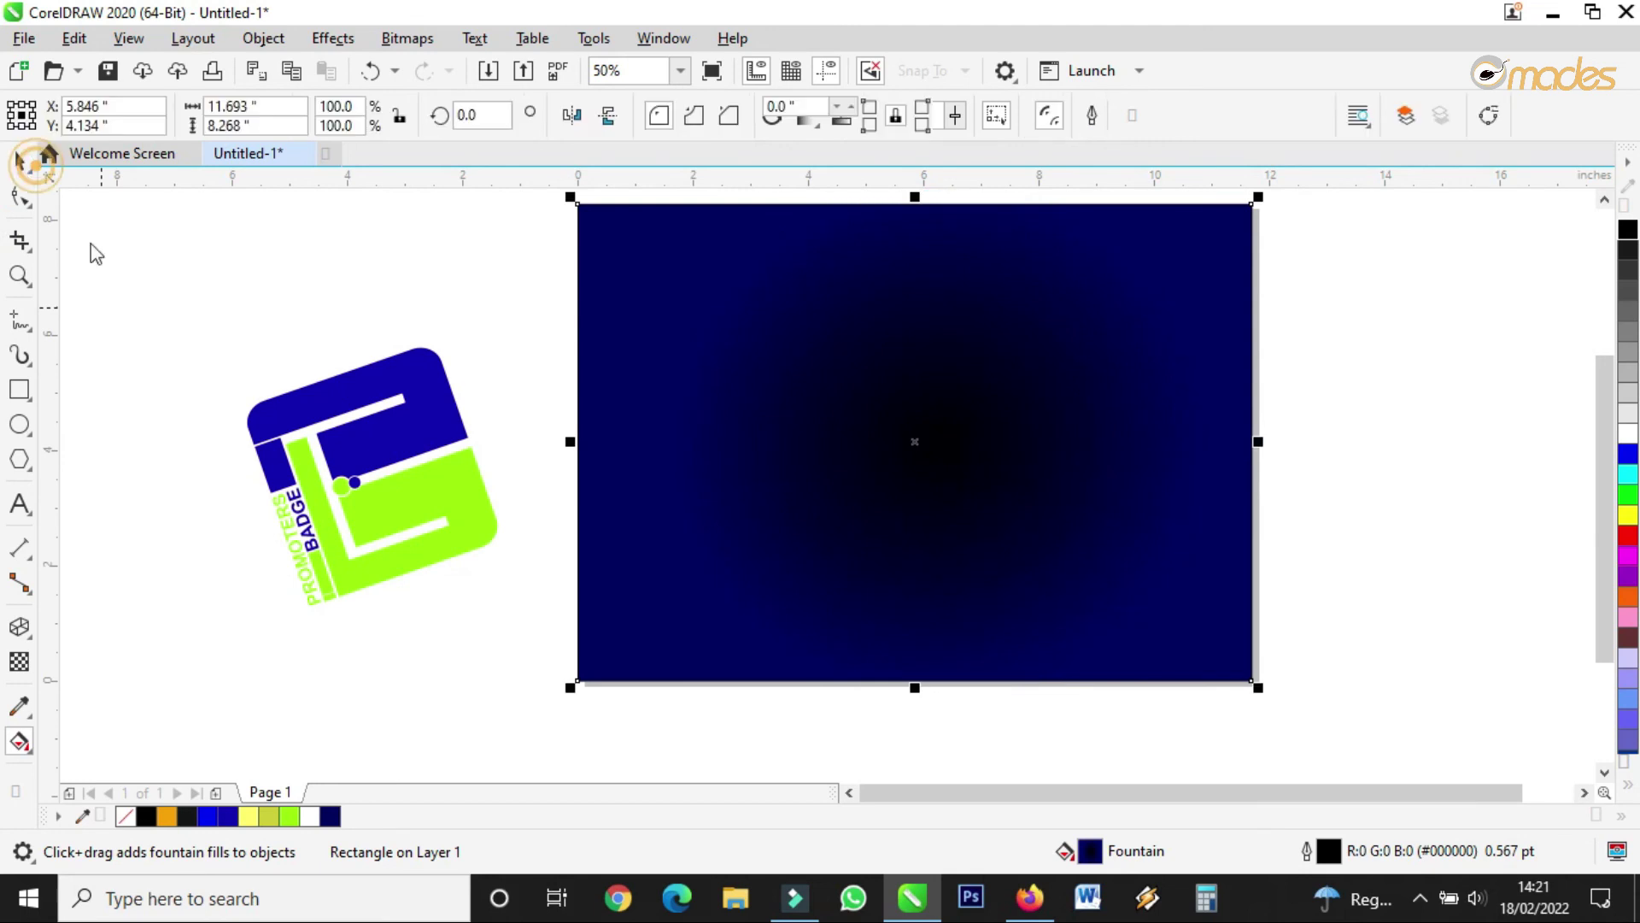
Place the logo group over the dark centre of the background and enlarge it to about 5.315 by 5.504 inches.
left_click_drag(434, 431, 990, 386)
left_click_drag(1066, 566, 1119, 602)
left_click_drag(989, 352, 996, 370)
left_click_drag(1108, 256, 1083, 272)
left_click_drag(1007, 320, 1004, 326)
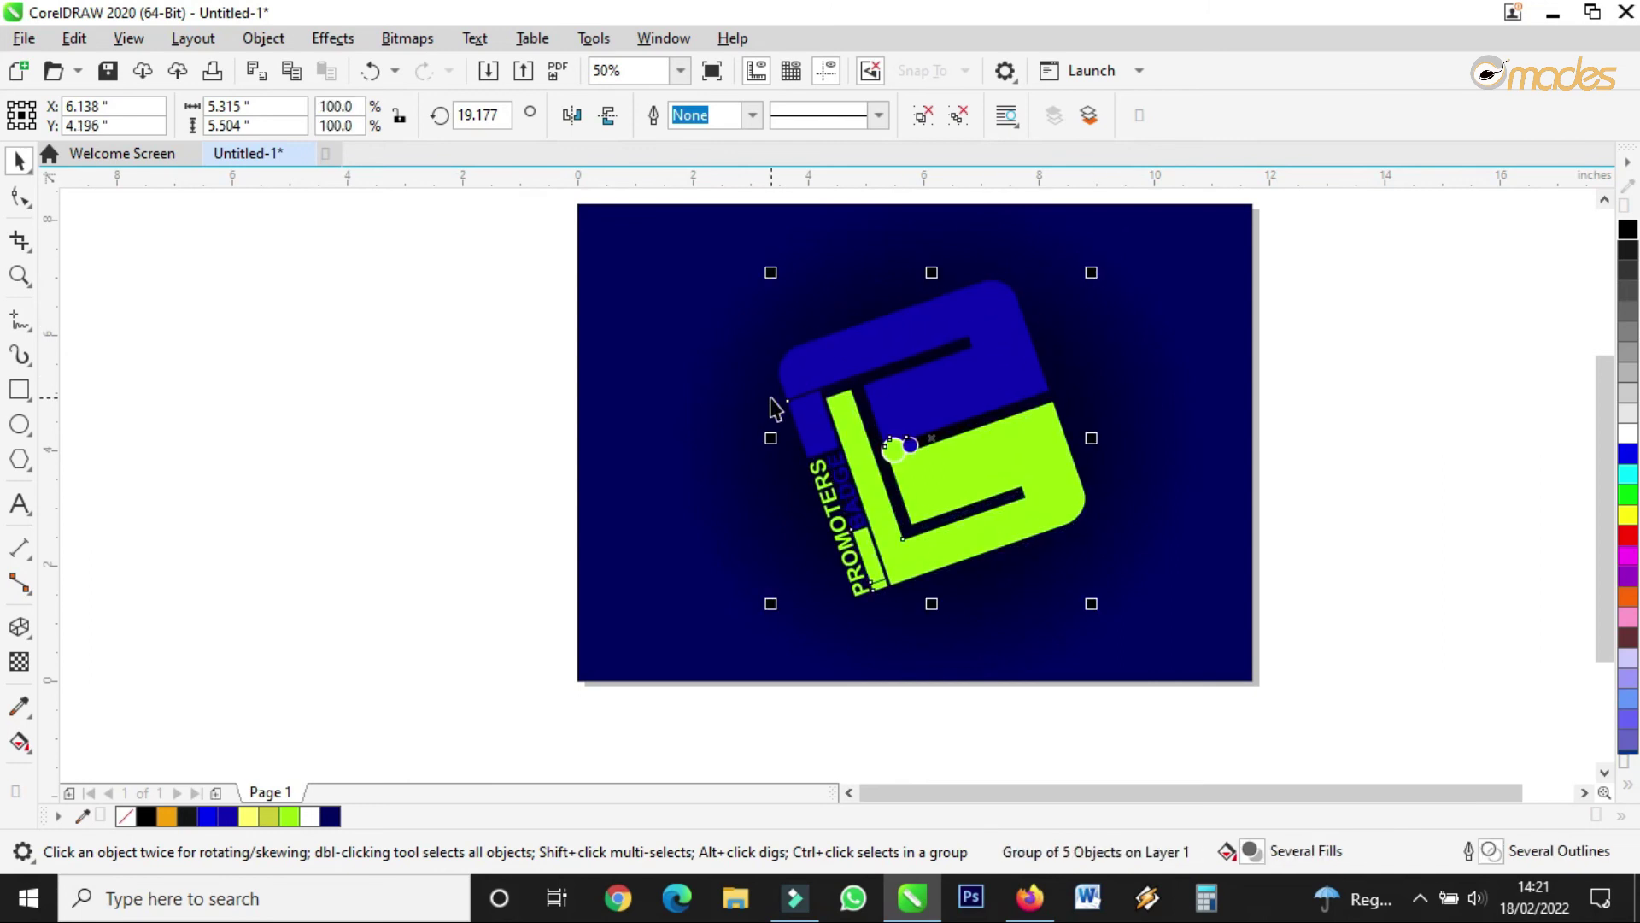
Remove the outline from the page-sized background rectangle.
scroll(590, 278, "up", 6)
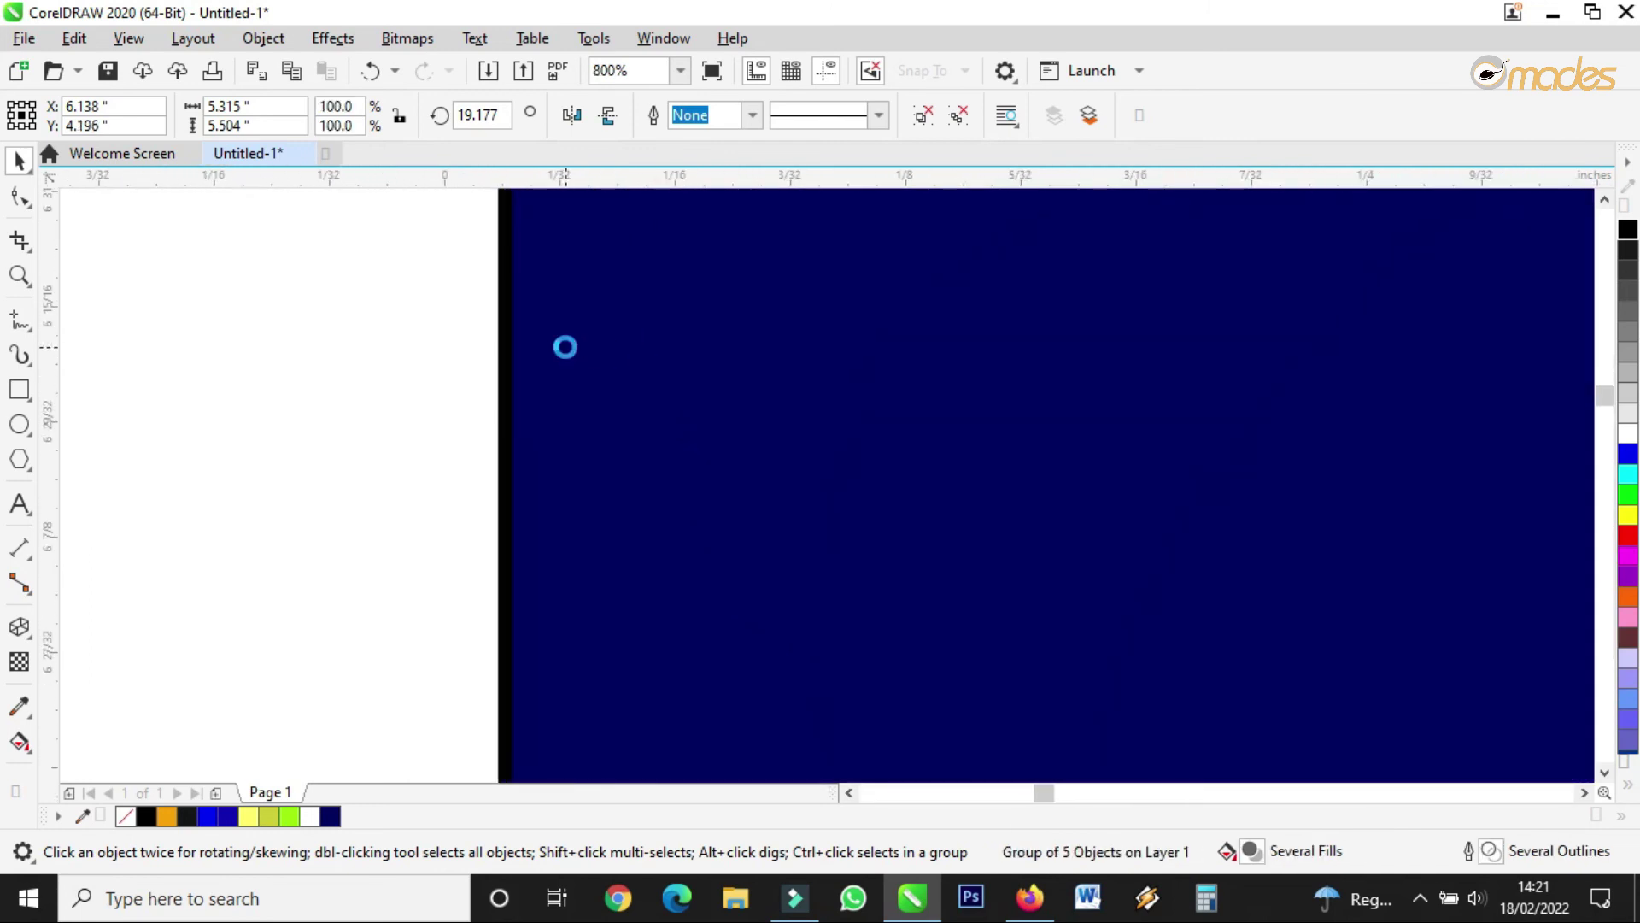
left_click(456, 350)
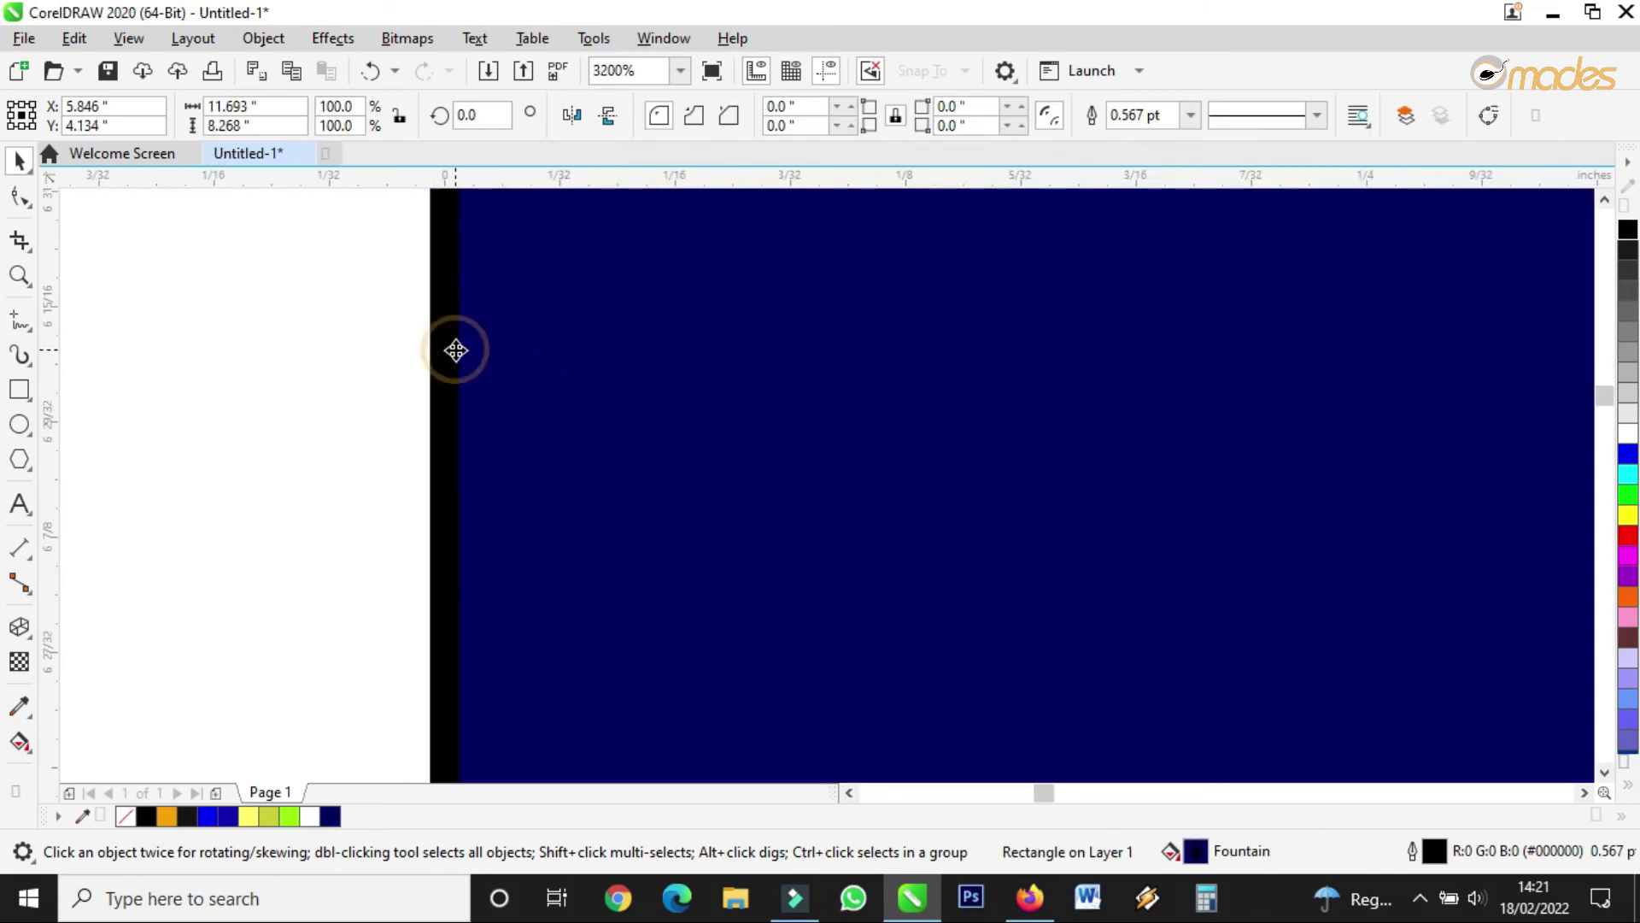
left_click(1192, 119)
left_click(1126, 140)
scroll(617, 413, "down", 2)
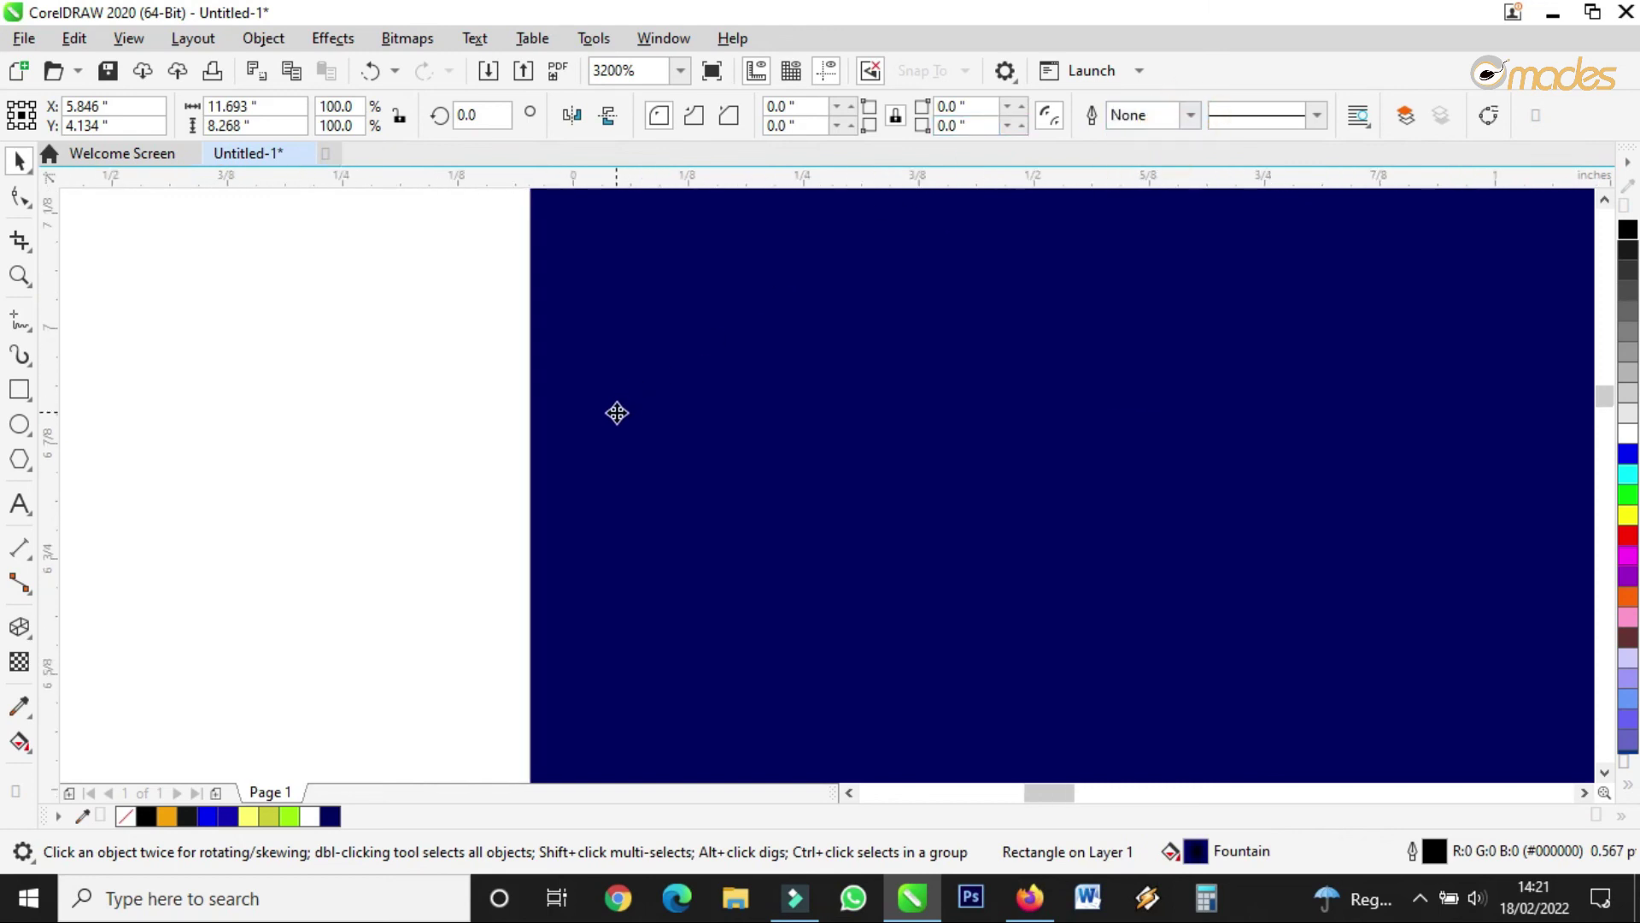
scroll(617, 413, "down", 7)
left_click(520, 406)
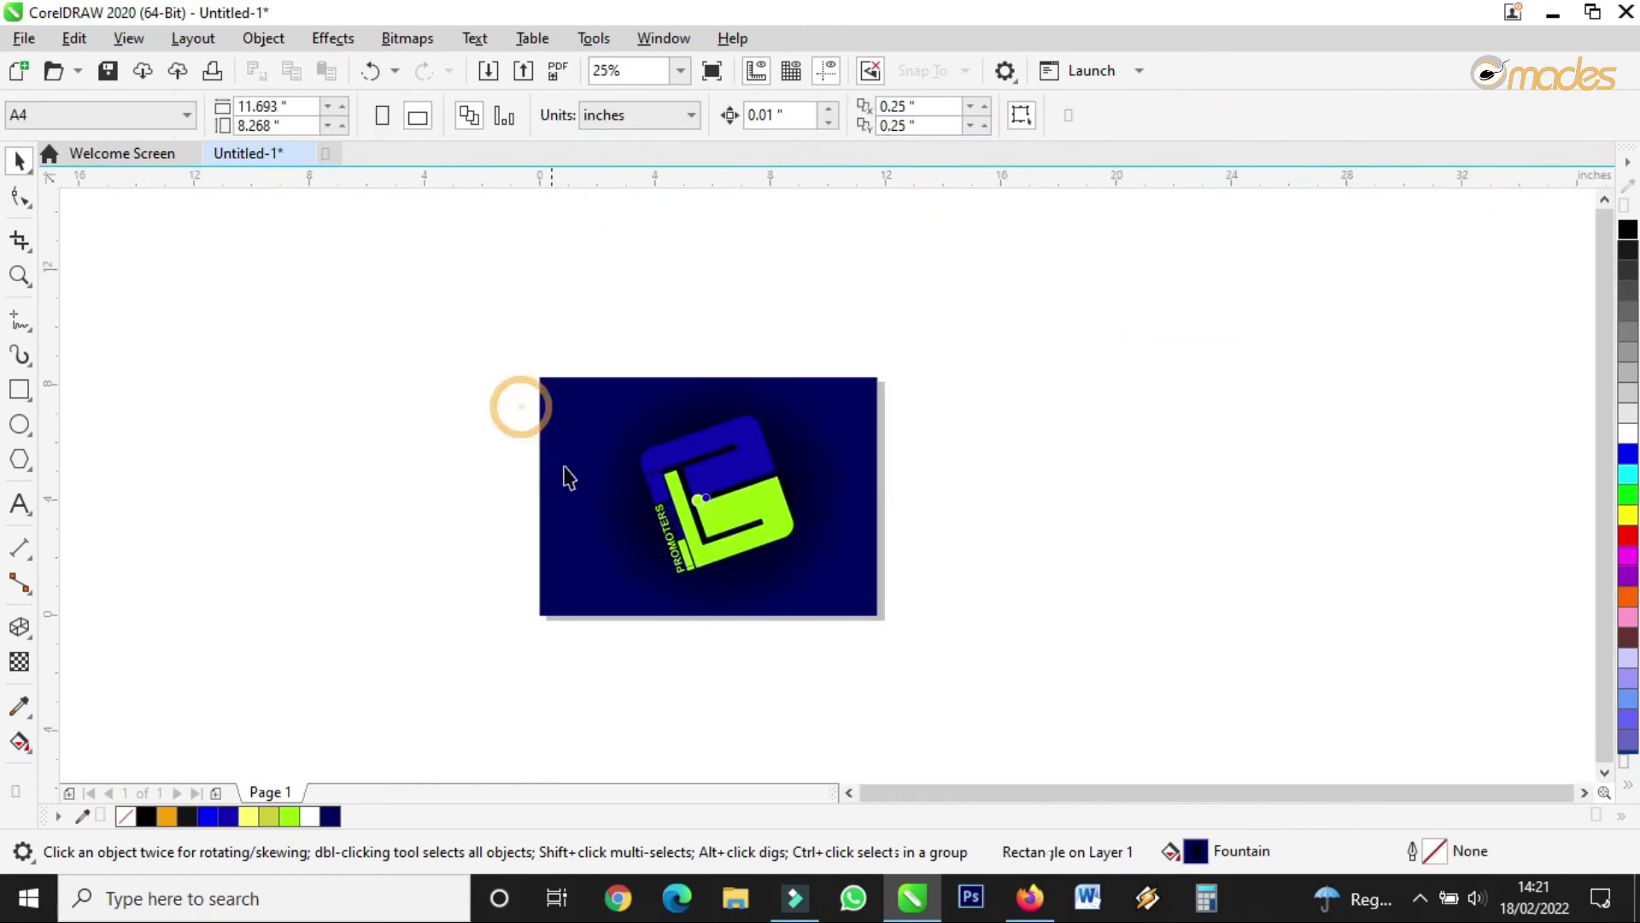
Examine the tilted logo group against the gradient background with the whole page framed in view.
scroll(713, 525, "up", 2)
left_click(815, 476)
scroll(817, 478, "down", 2)
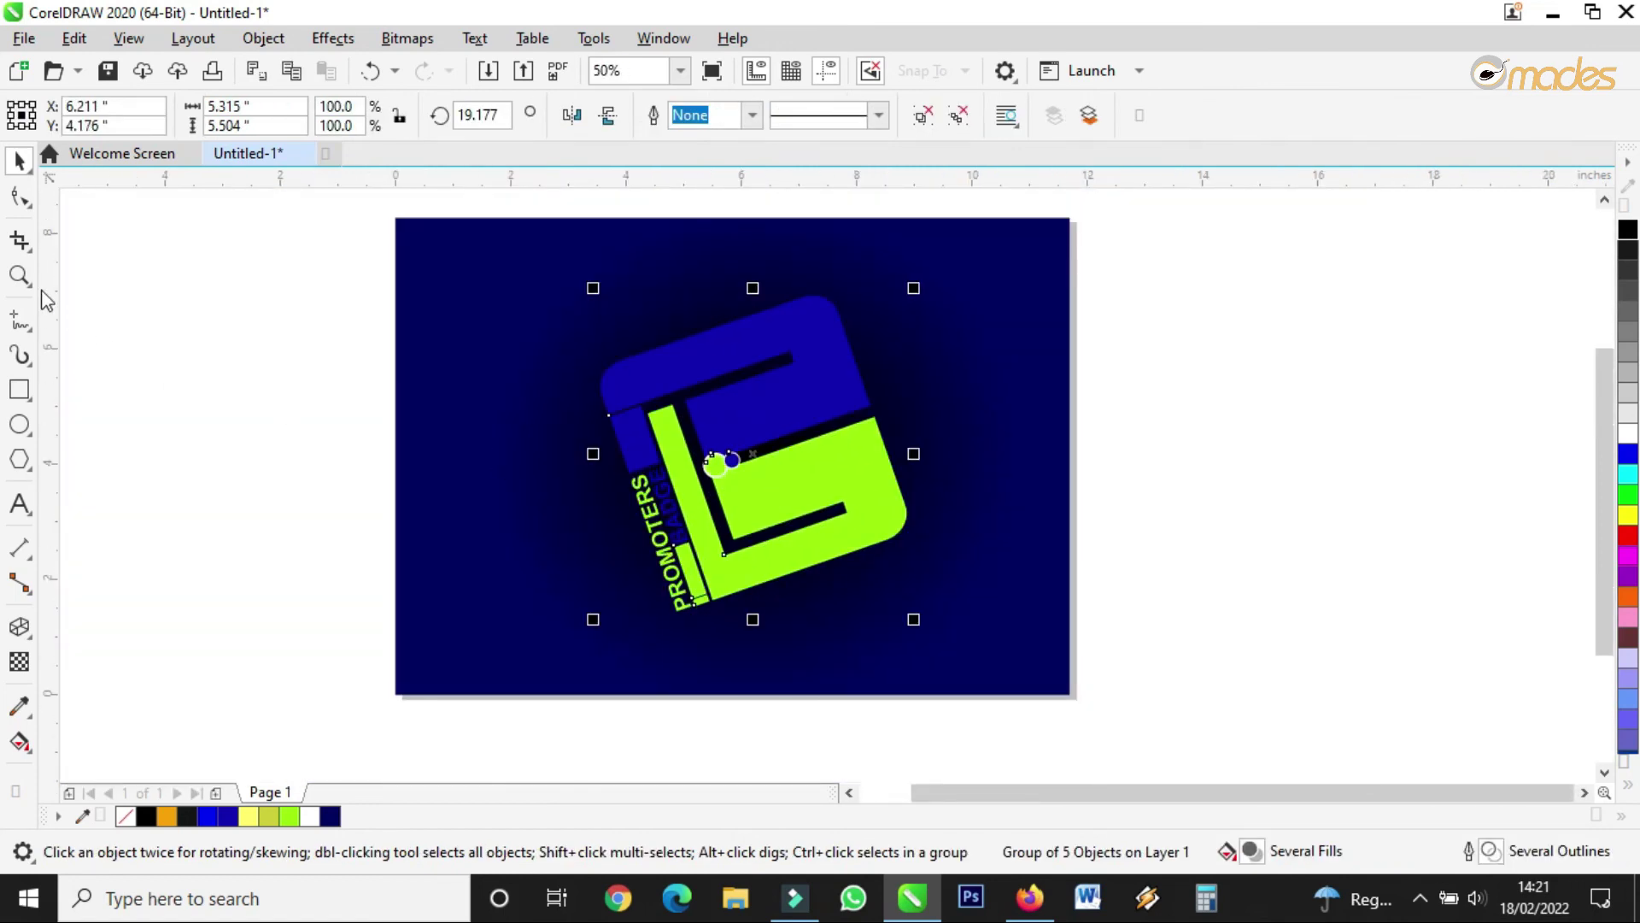
key("Escape")
key("shift+F4")
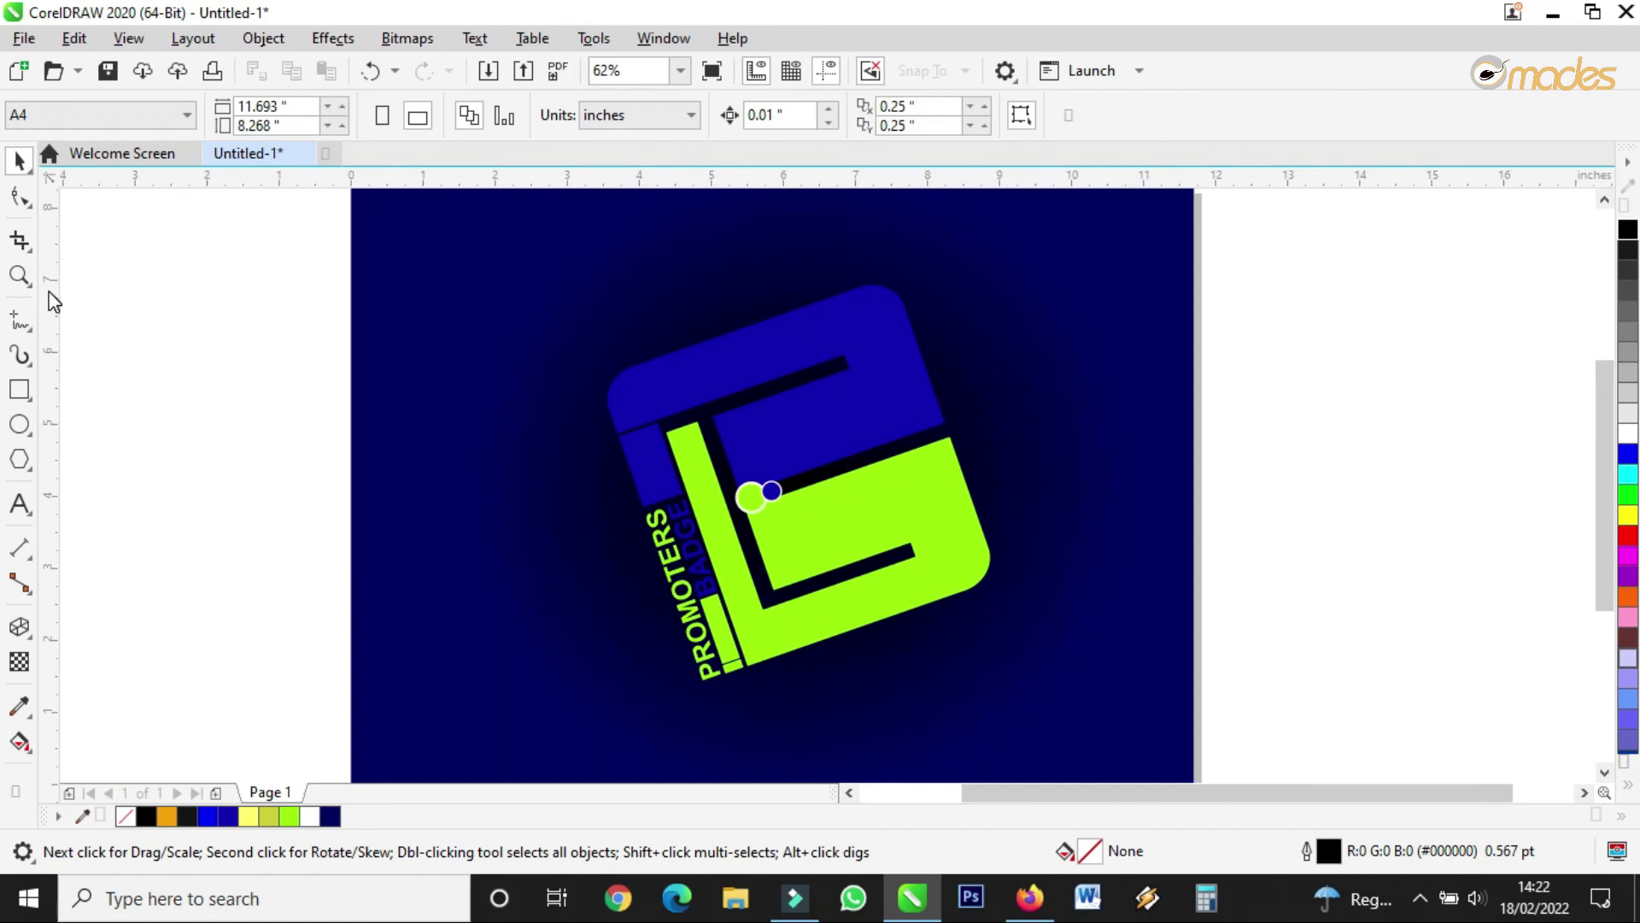
left_click(19, 274)
right_click(374, 312)
left_click_drag(313, 229, 833, 607)
left_click_drag(1611, 519, 1611, 500)
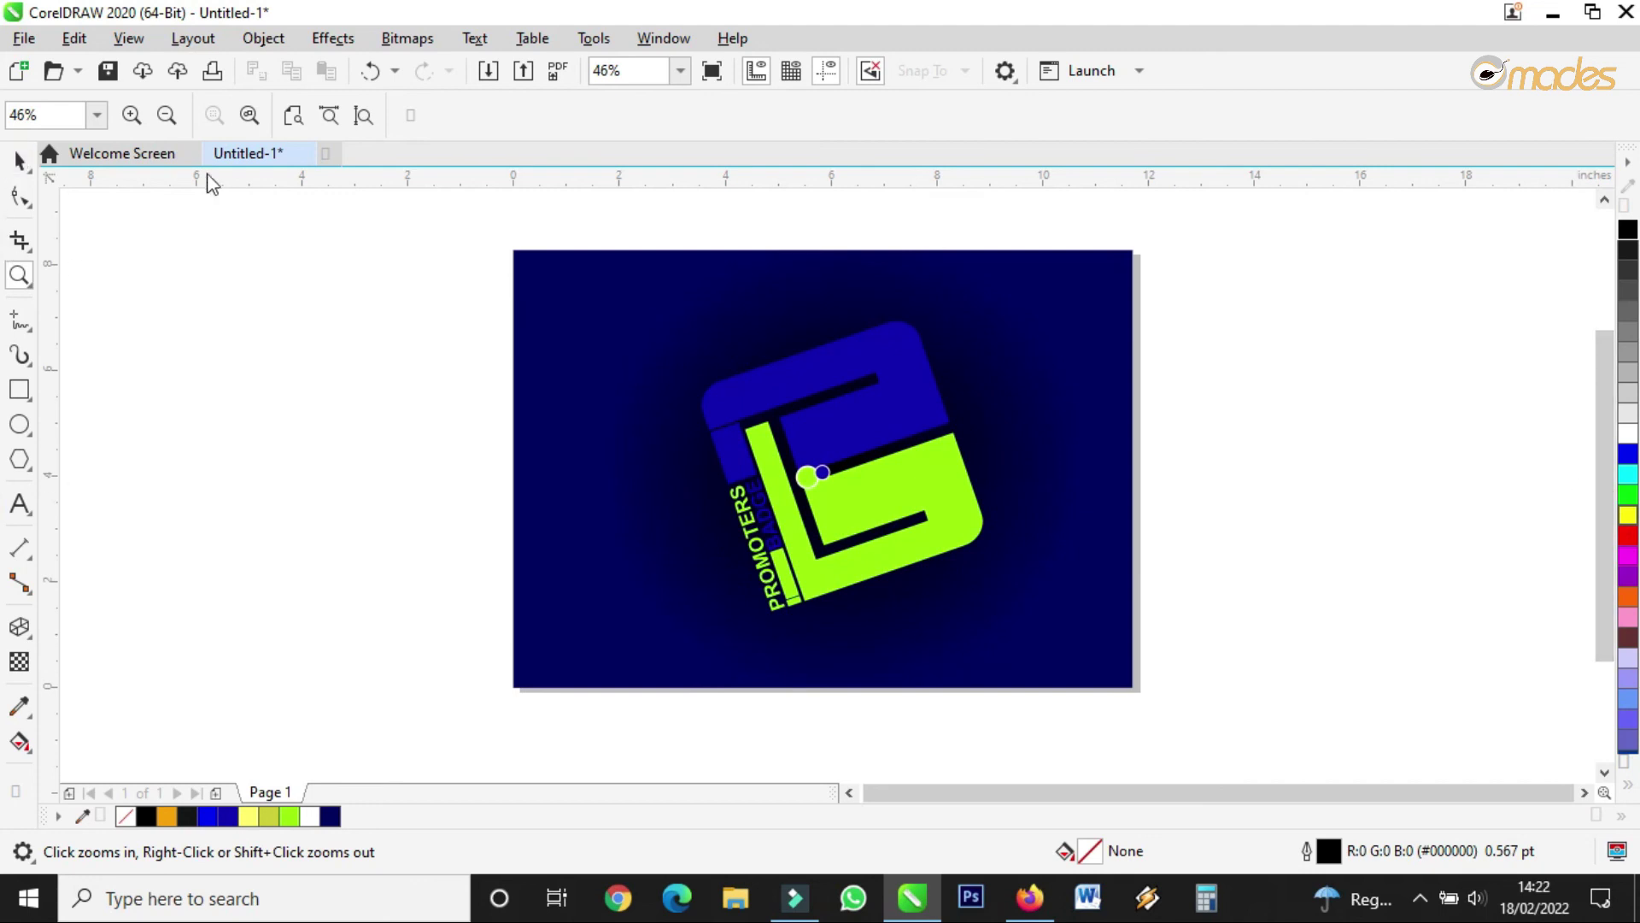
left_click_drag(443, 230, 1283, 732)
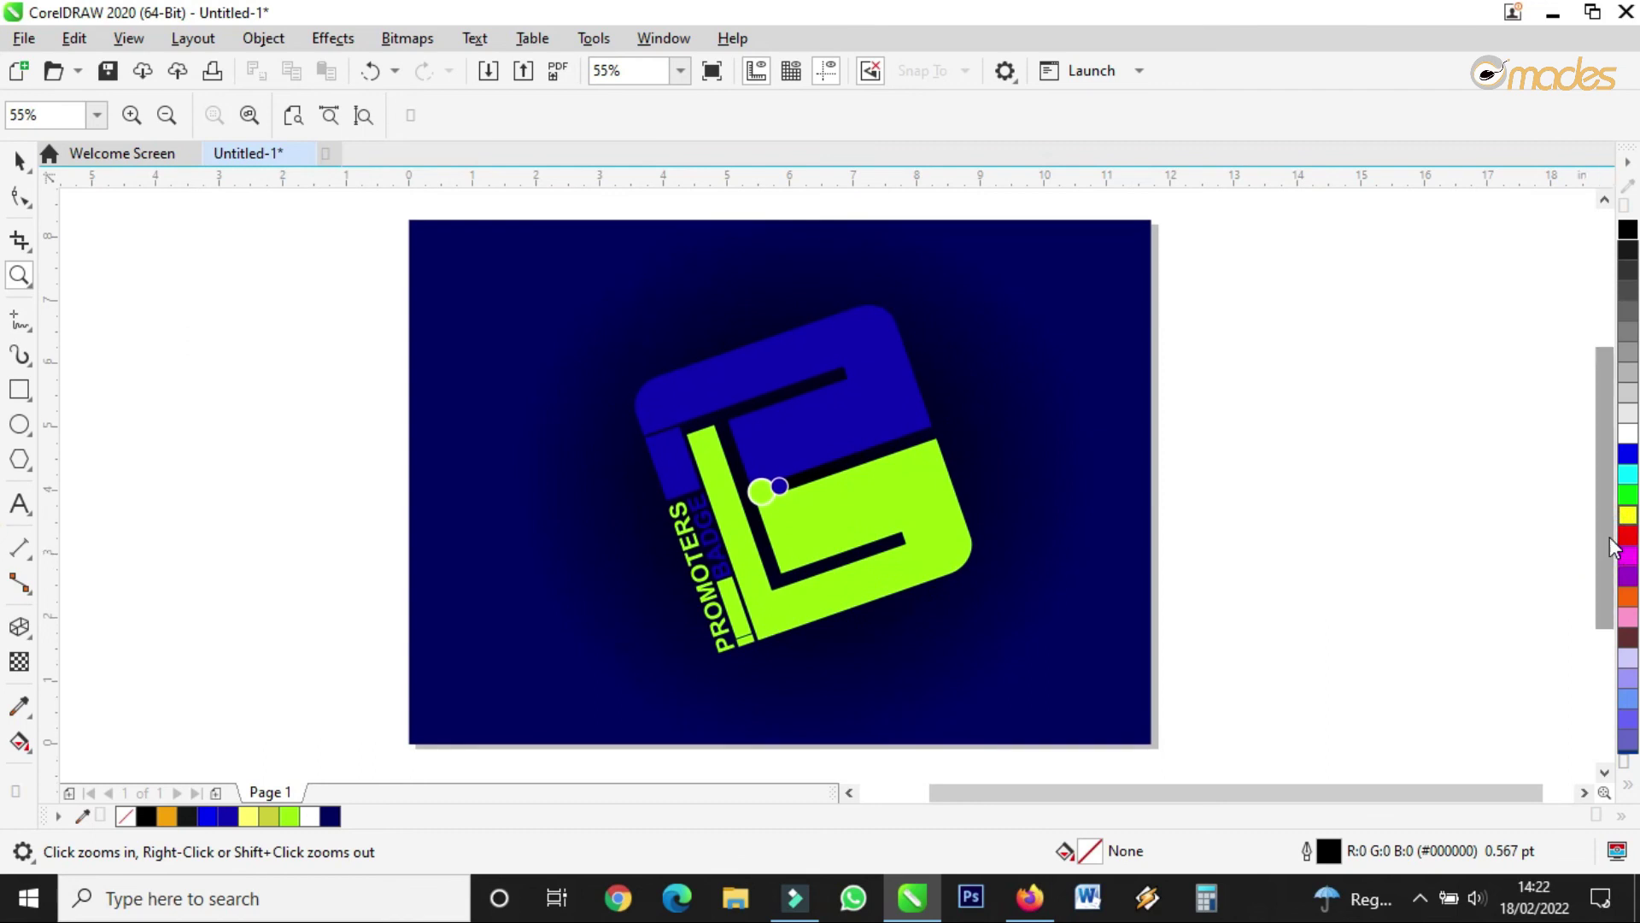
Frame the page closely and show the finished logo design in full-screen preview.
left_click(19, 159)
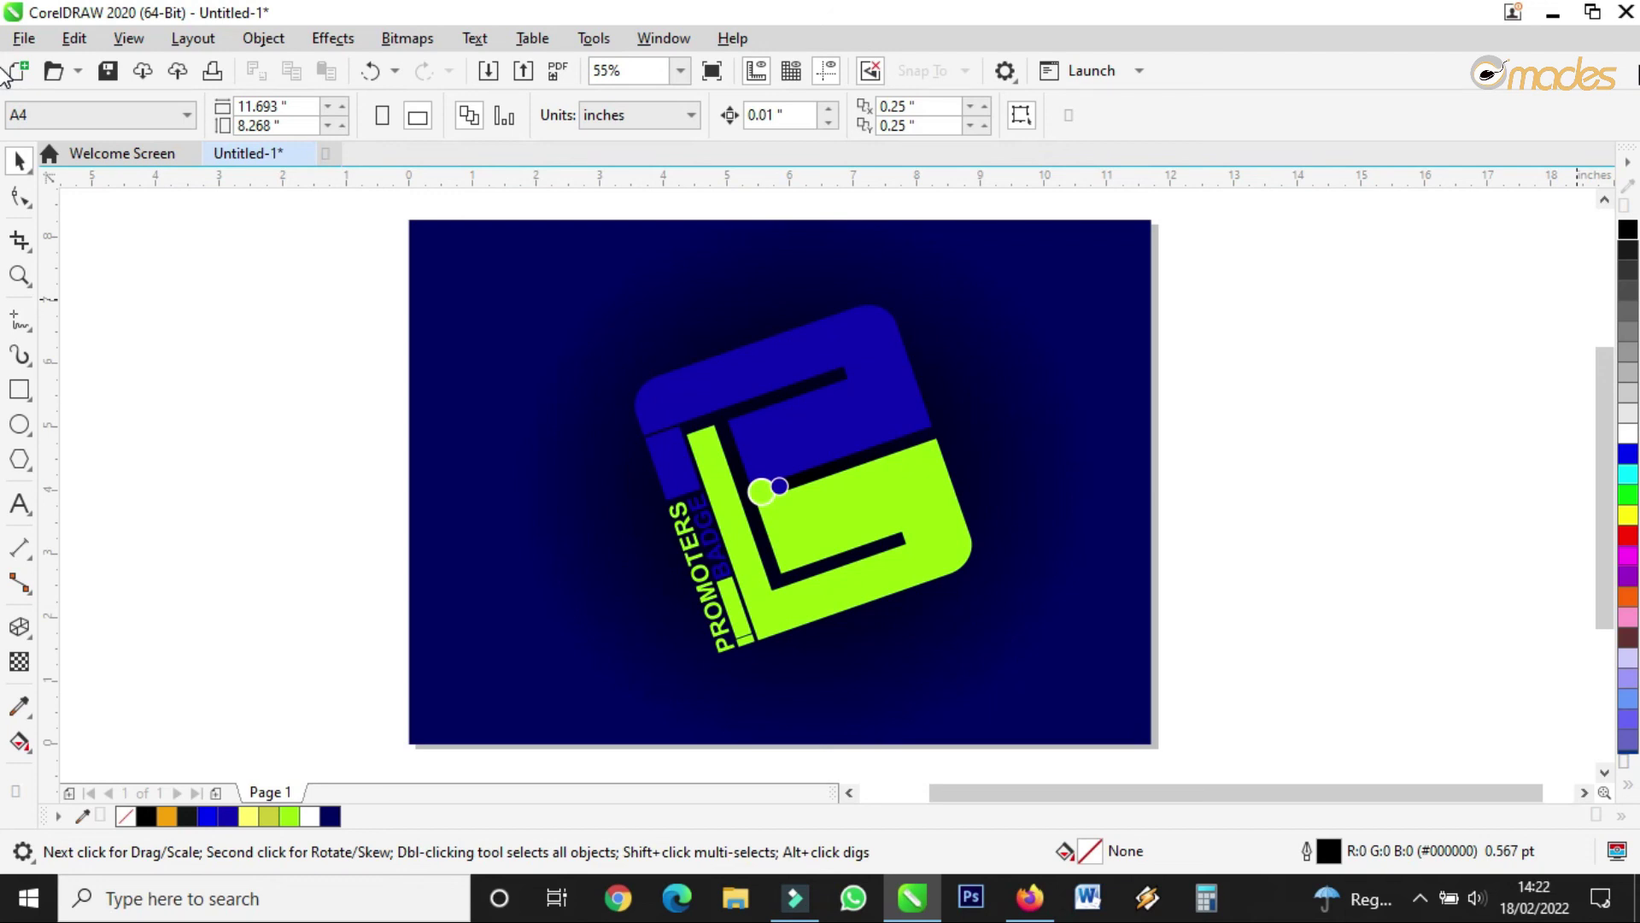
left_click(19, 275)
scroll(835, 475, "down", 3)
left_click_drag(725, 399, 956, 578)
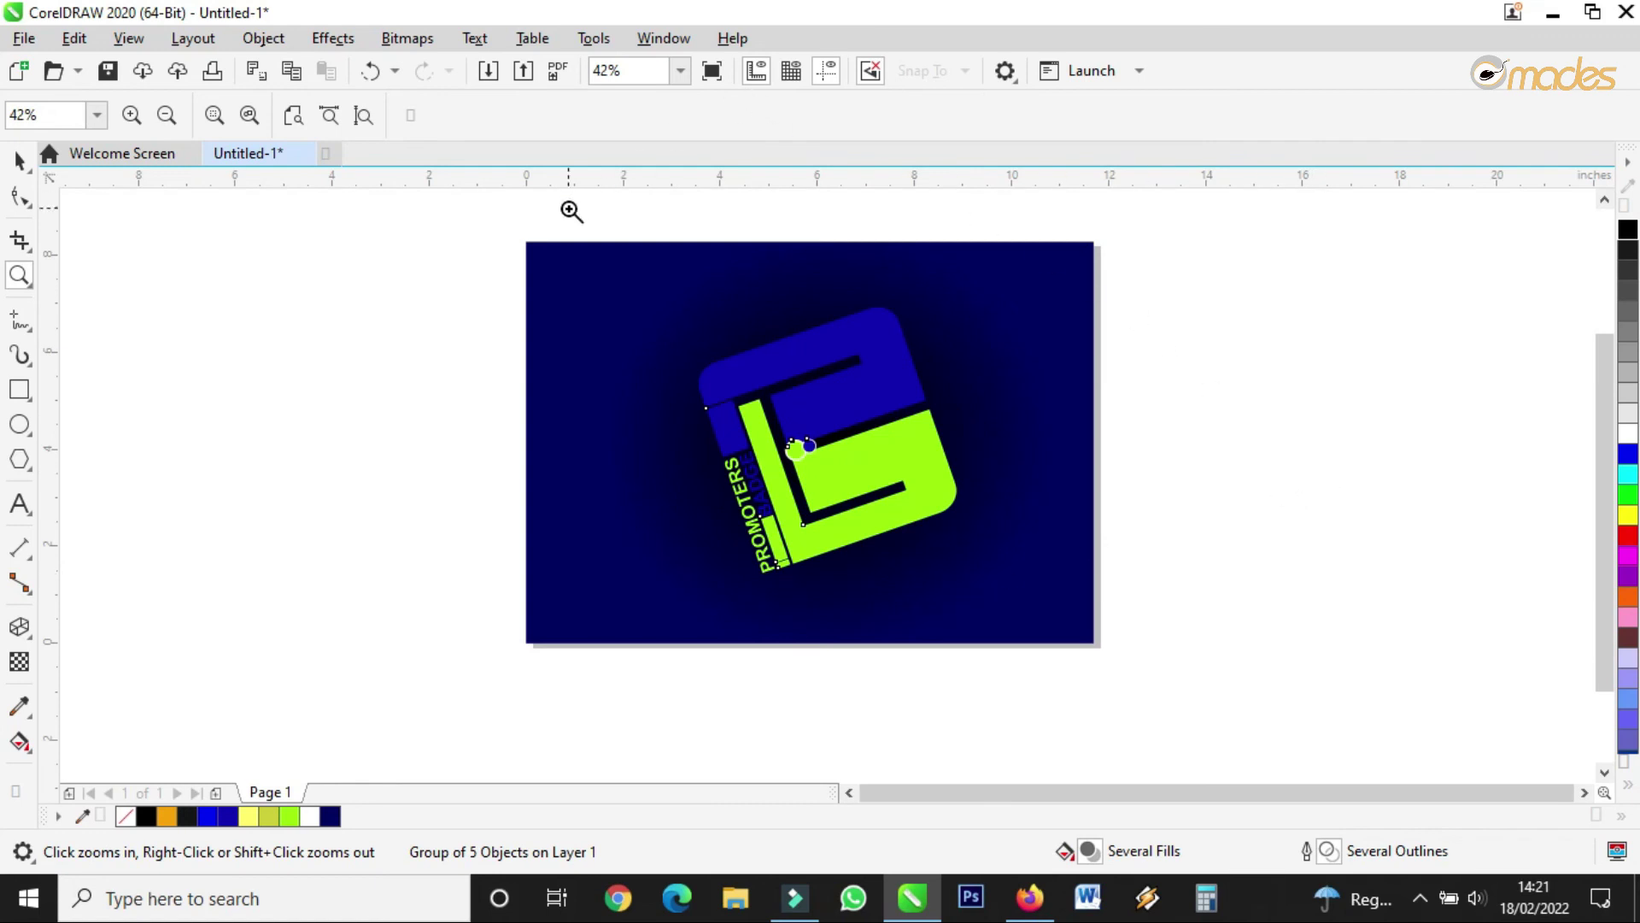
left_click_drag(514, 233, 1136, 656)
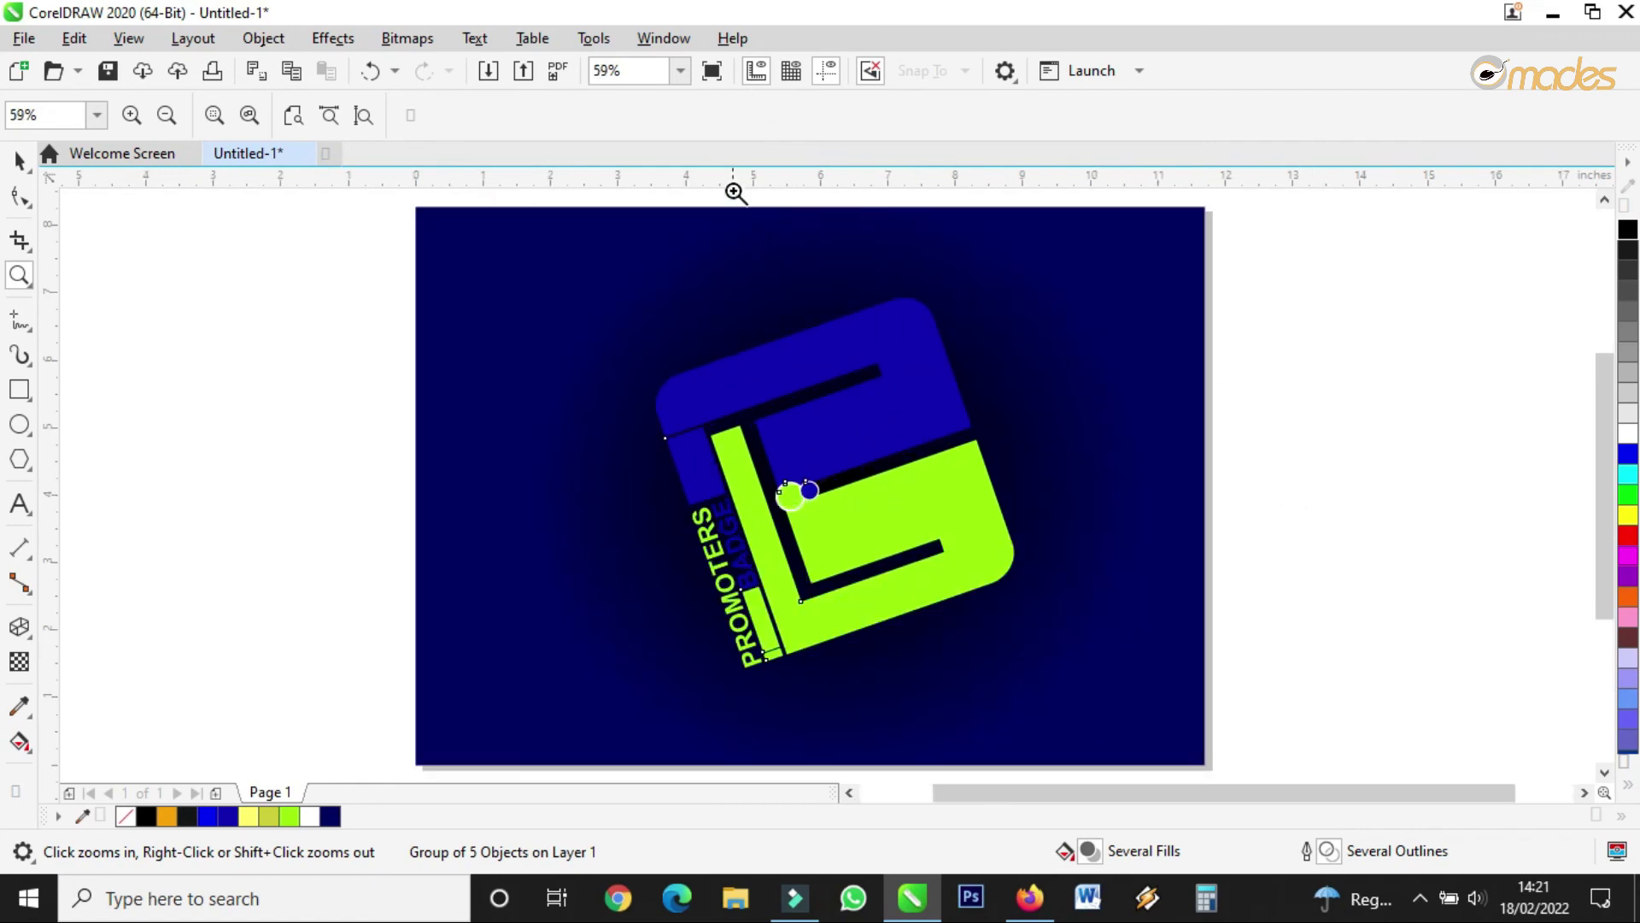
left_click(728, 74)
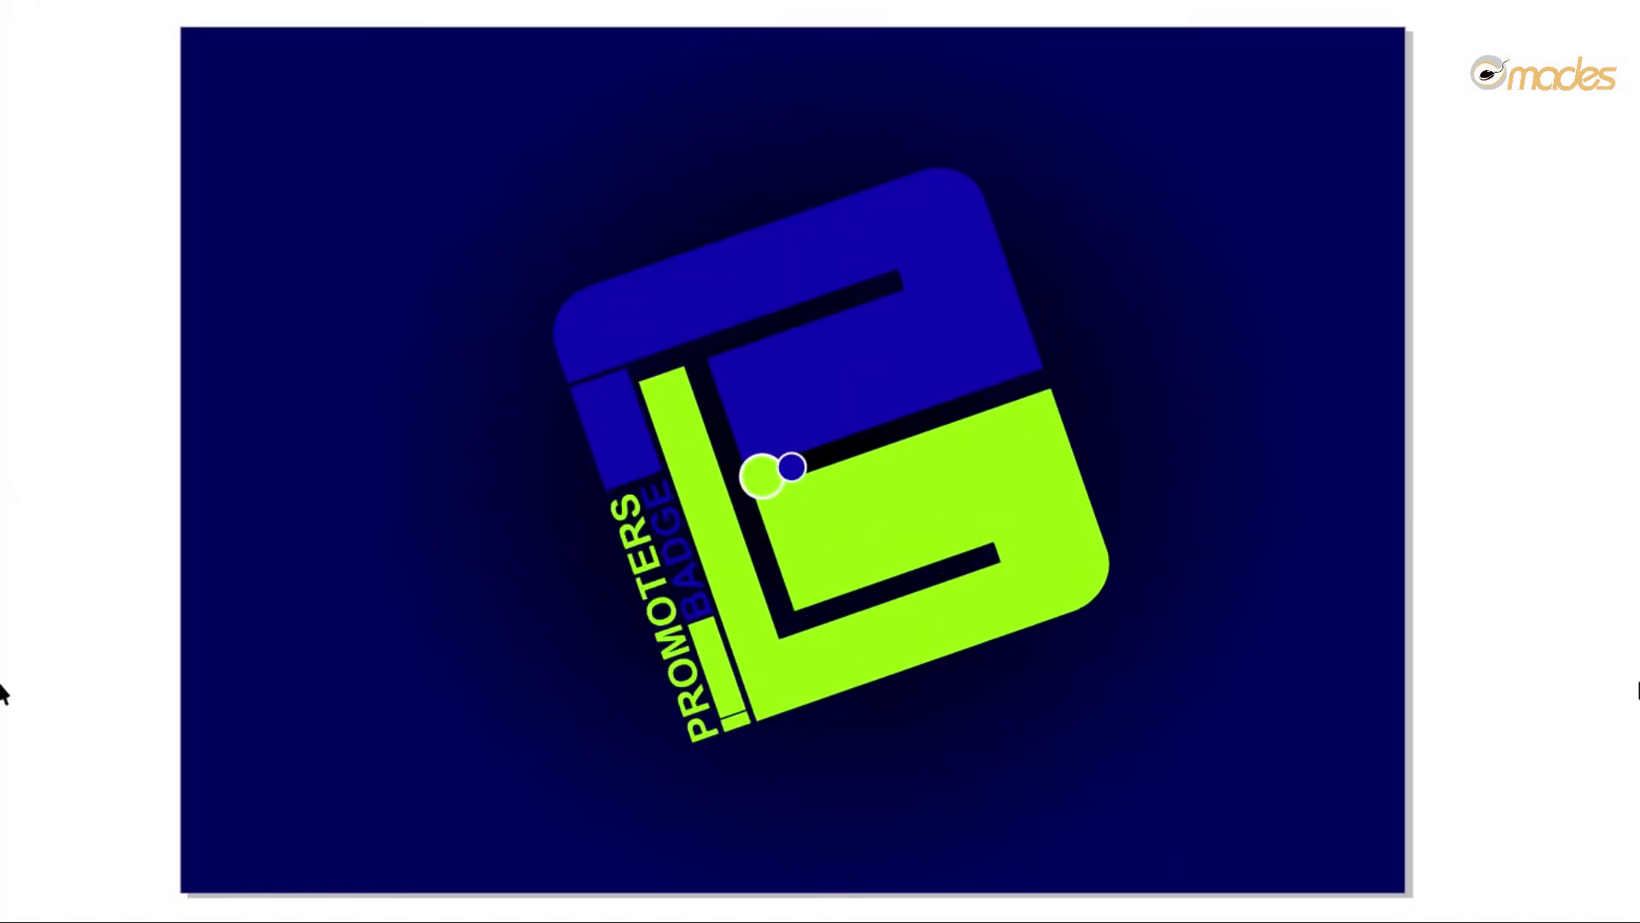